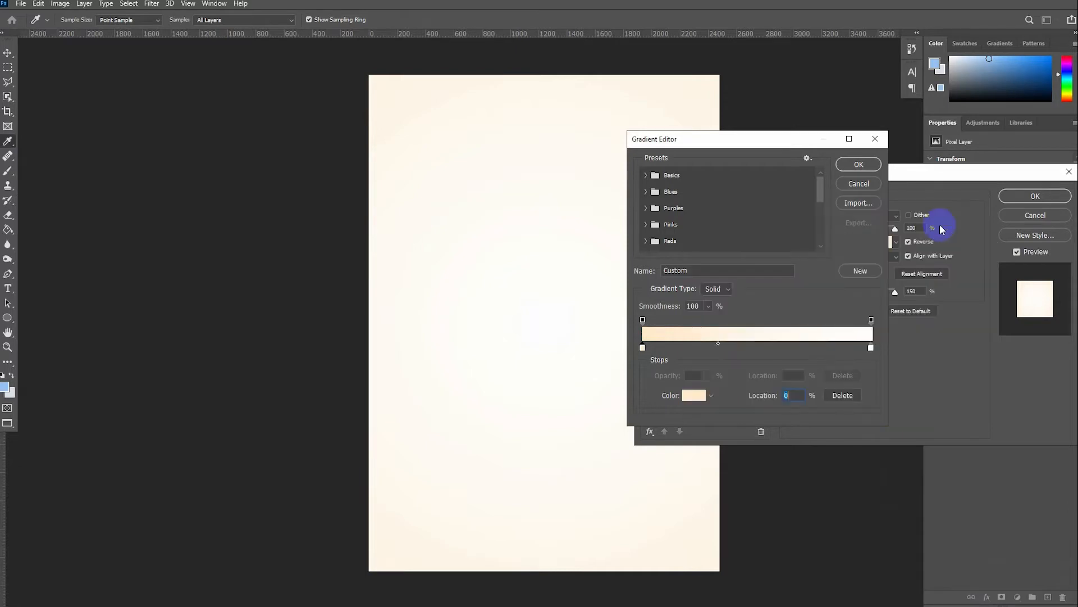
Set the background gradient's end stop to white (ffffff) and apply the radial gradient overlay.
left_click(871, 348)
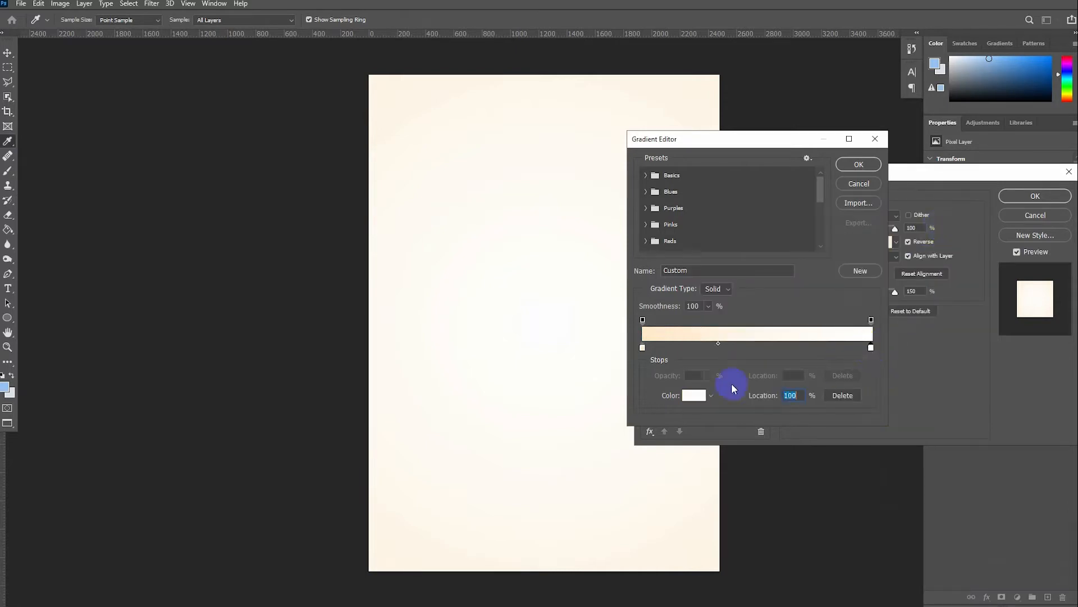
left_click(691, 396)
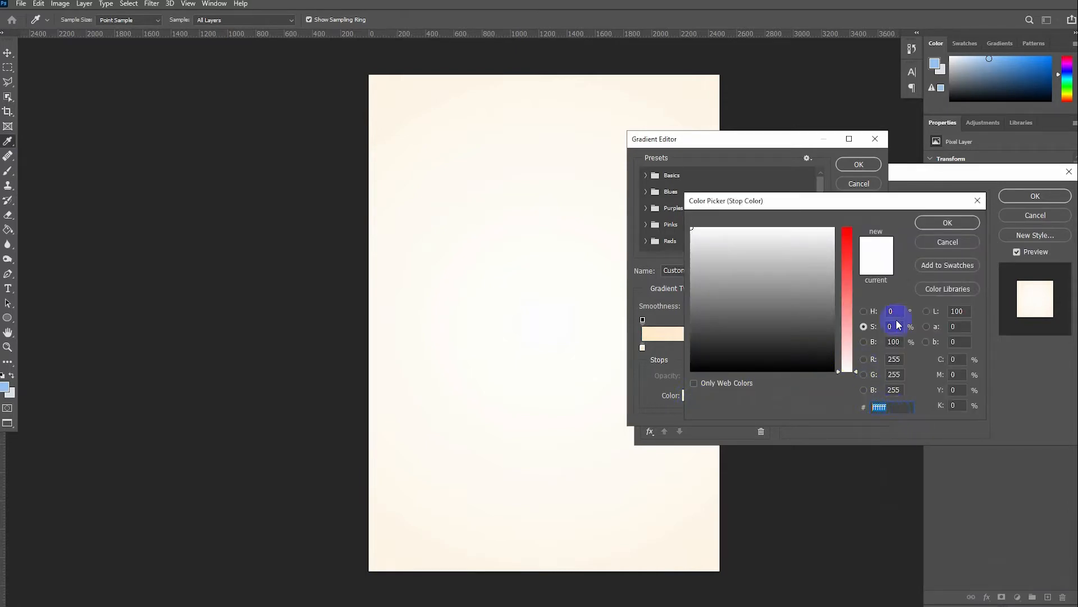
left_click(948, 223)
left_click(870, 170)
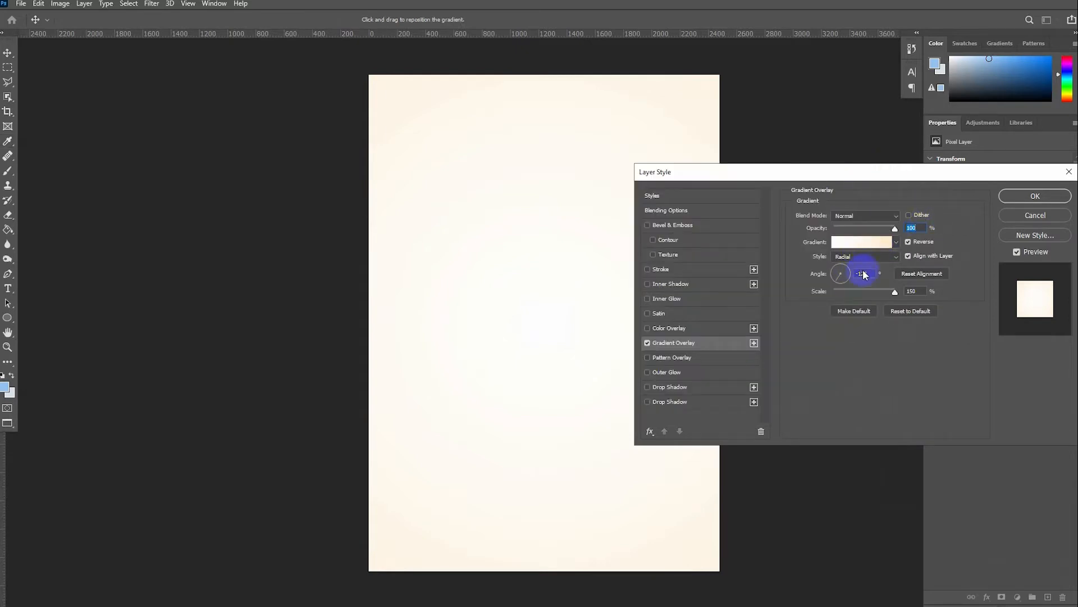
left_click(1003, 205)
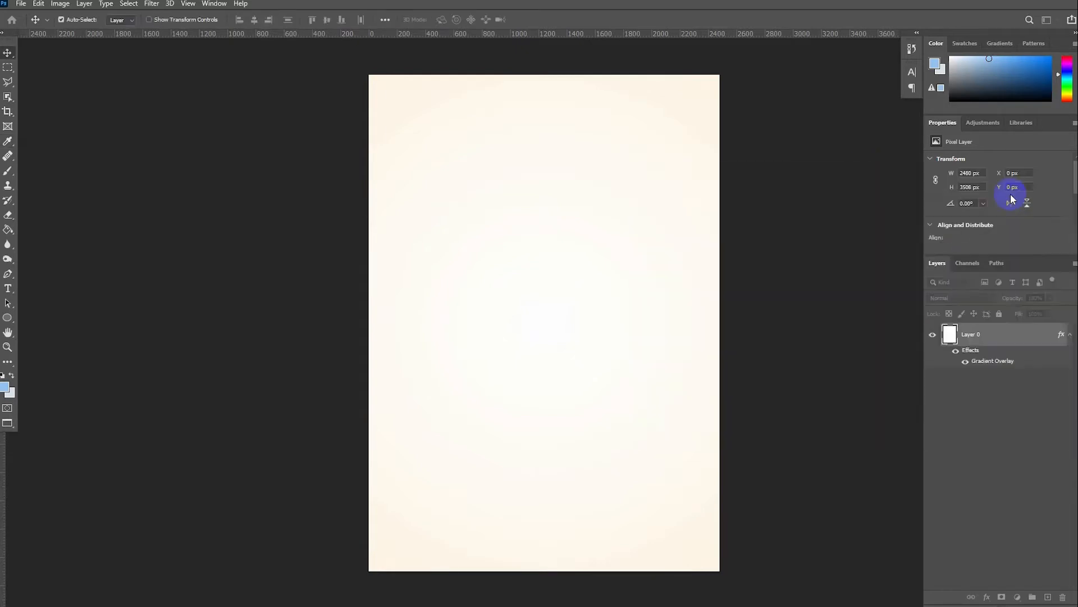
Draw a tall rectangle shape about 1404 × 3330 px over the left part of the page.
right_click(7, 318)
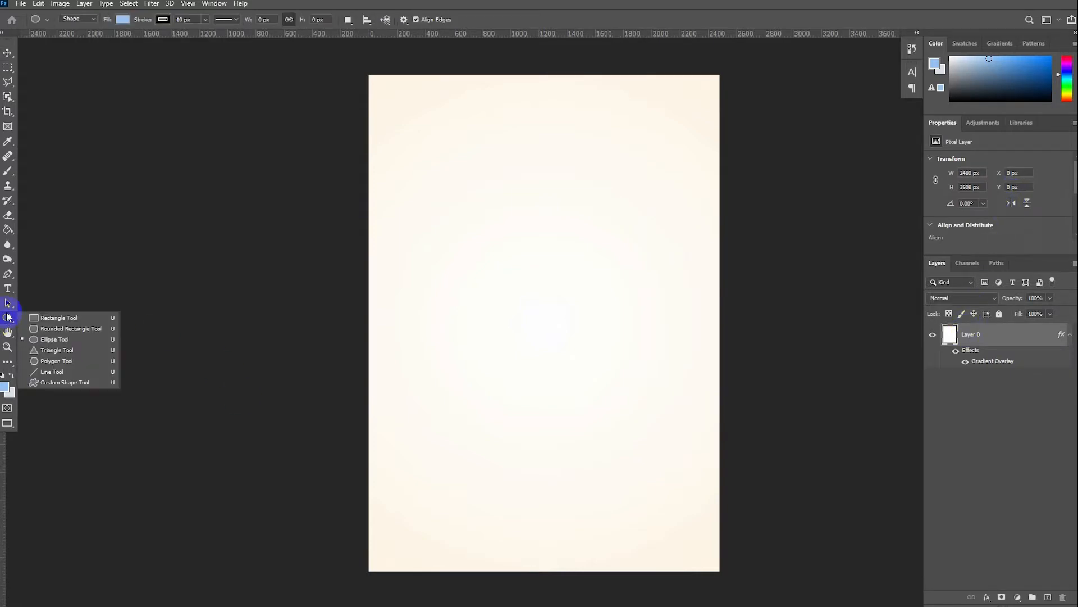
left_click(42, 318)
mouse_move(395, 92)
left_mouse_down()
mouse_move(512, 248)
mouse_move(593, 563)
left_mouse_up()
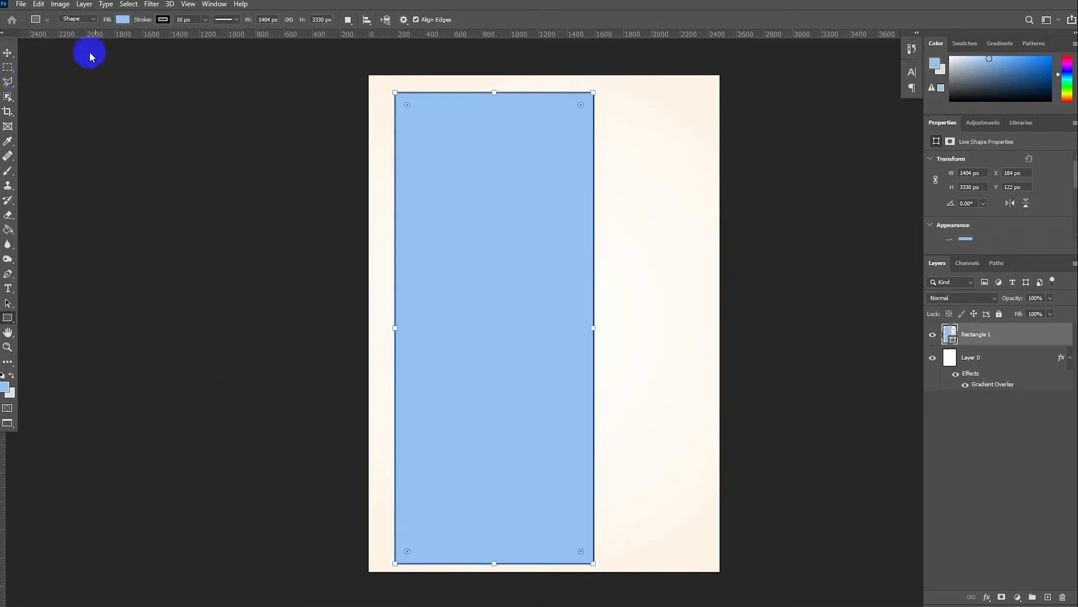
Fill the rectangle with very dark navy (000719) and remove its stroke.
left_click(123, 22)
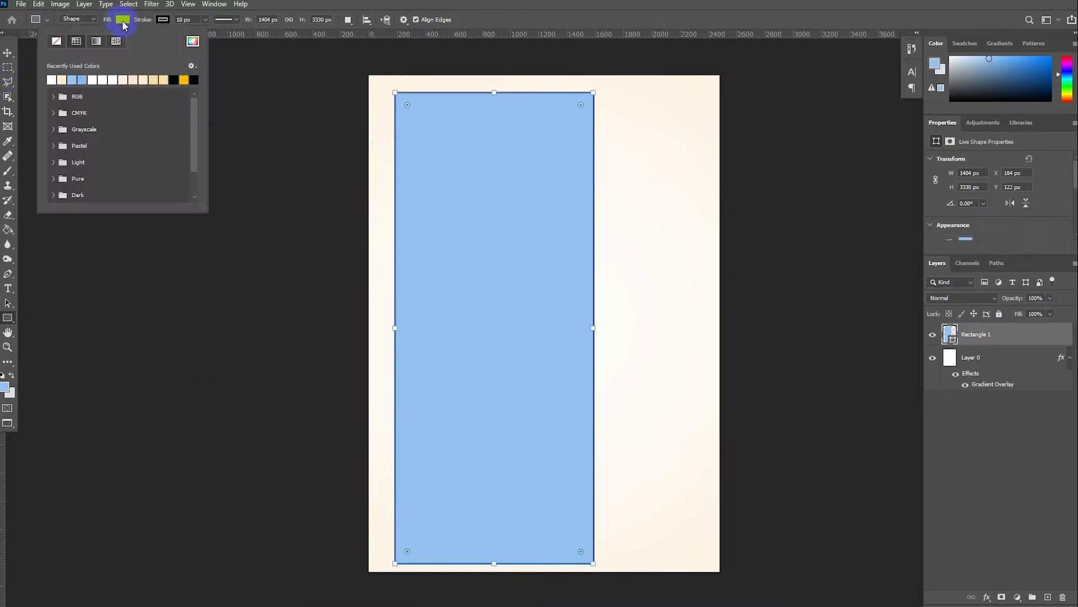
left_click(192, 41)
left_click(846, 230)
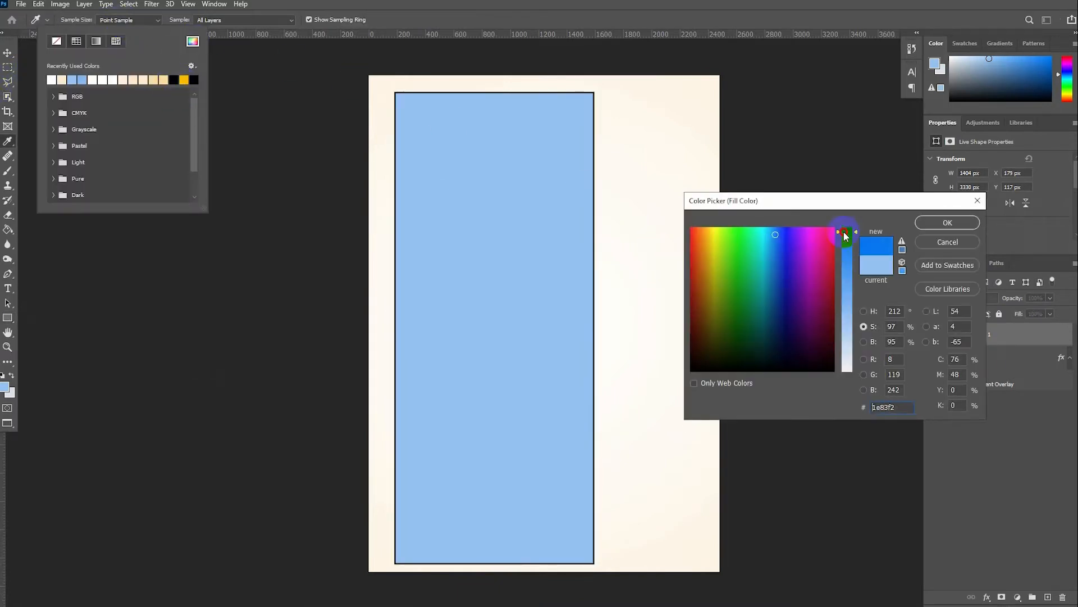
left_click(781, 317)
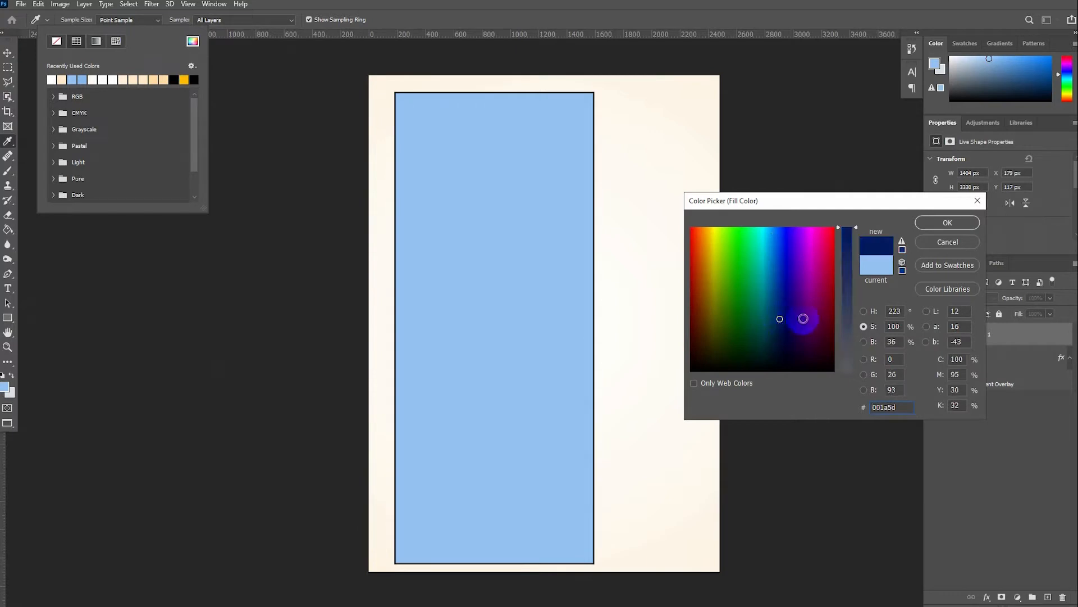
left_click(863, 311)
left_click(864, 342)
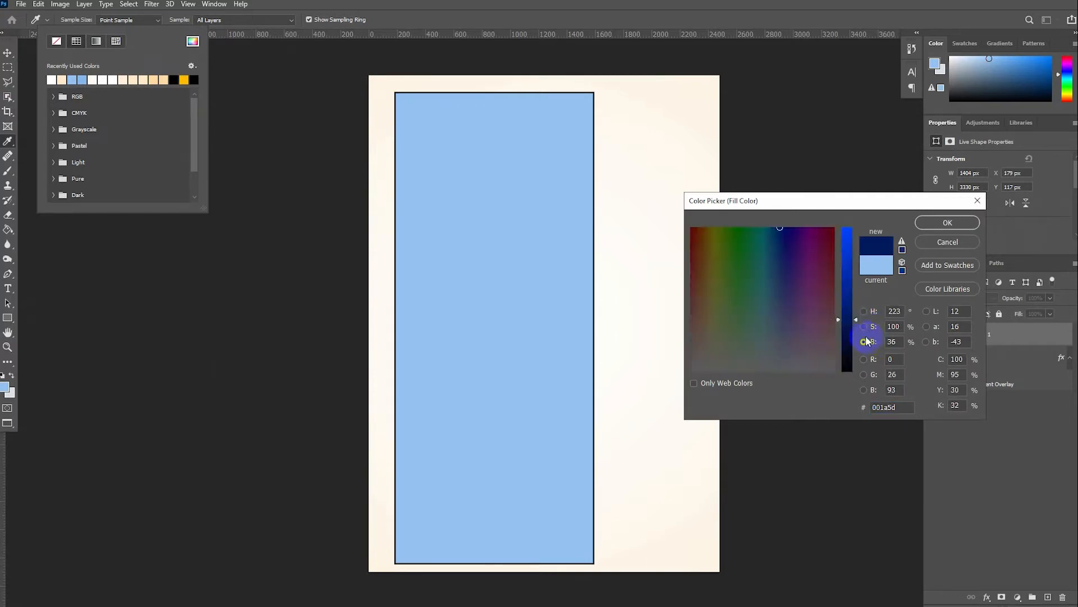
left_click_drag(850, 340, 848, 361)
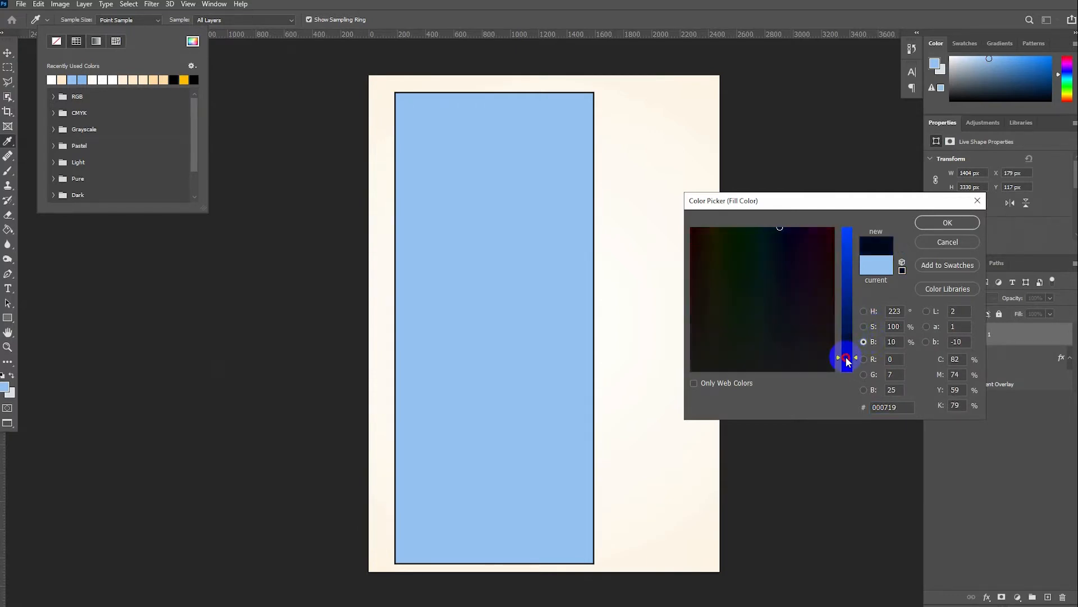
left_click(947, 223)
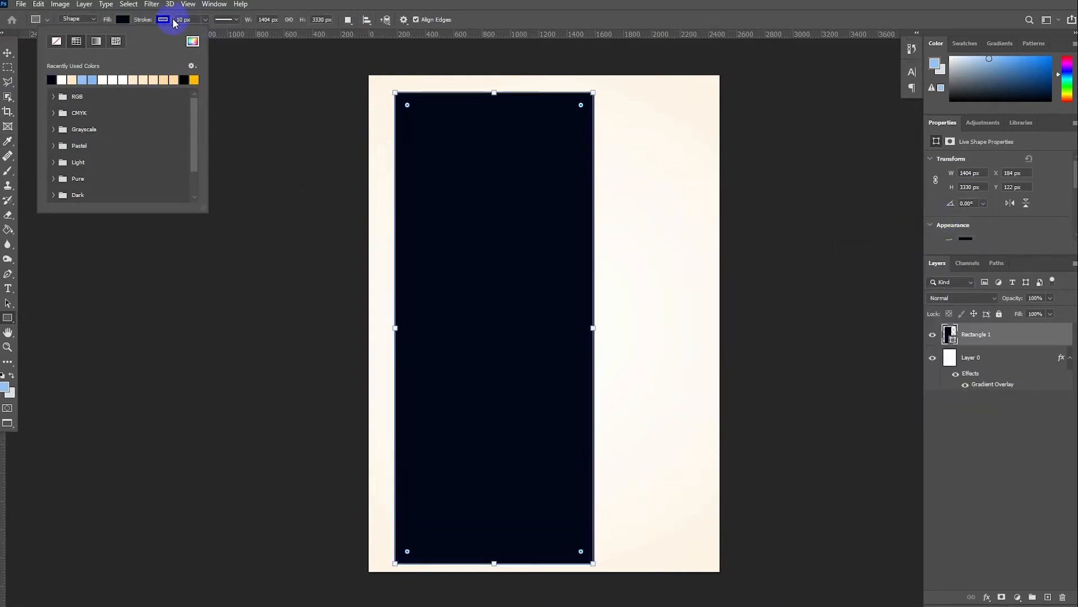
left_click(164, 21)
left_click(96, 42)
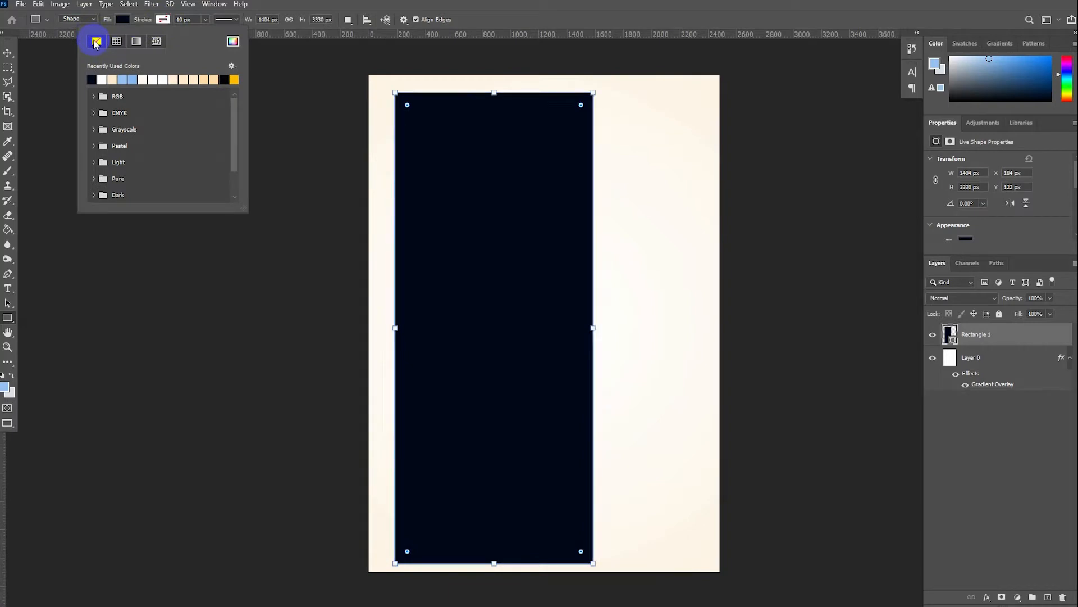
Resize the rectangle to 1855 px wide by 4290 px high and rotate it 48°.
left_click(978, 174)
left_click(970, 188)
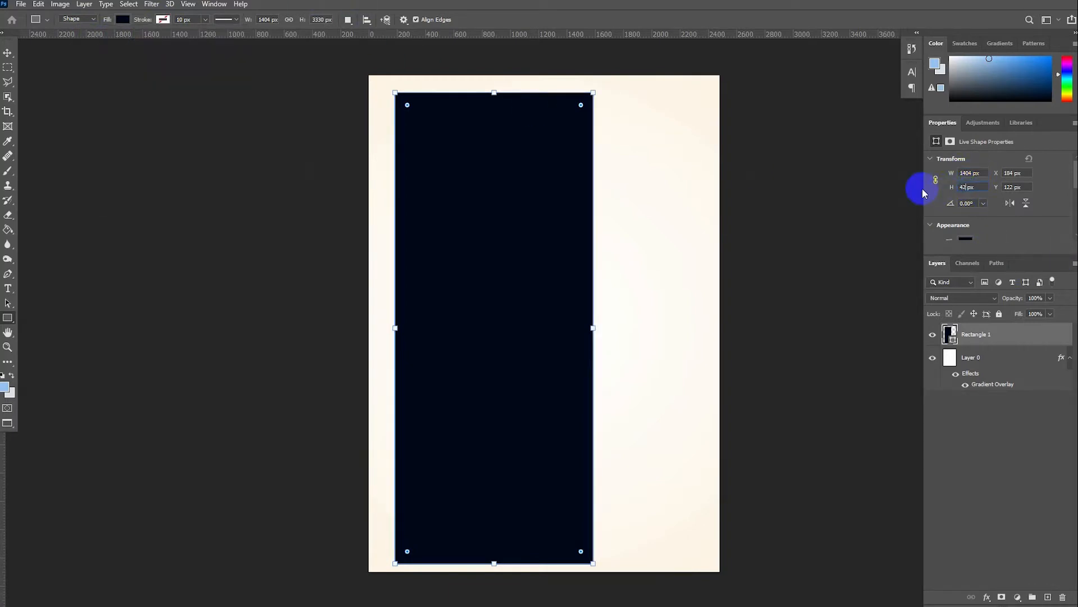
type("4290")
left_click(971, 174)
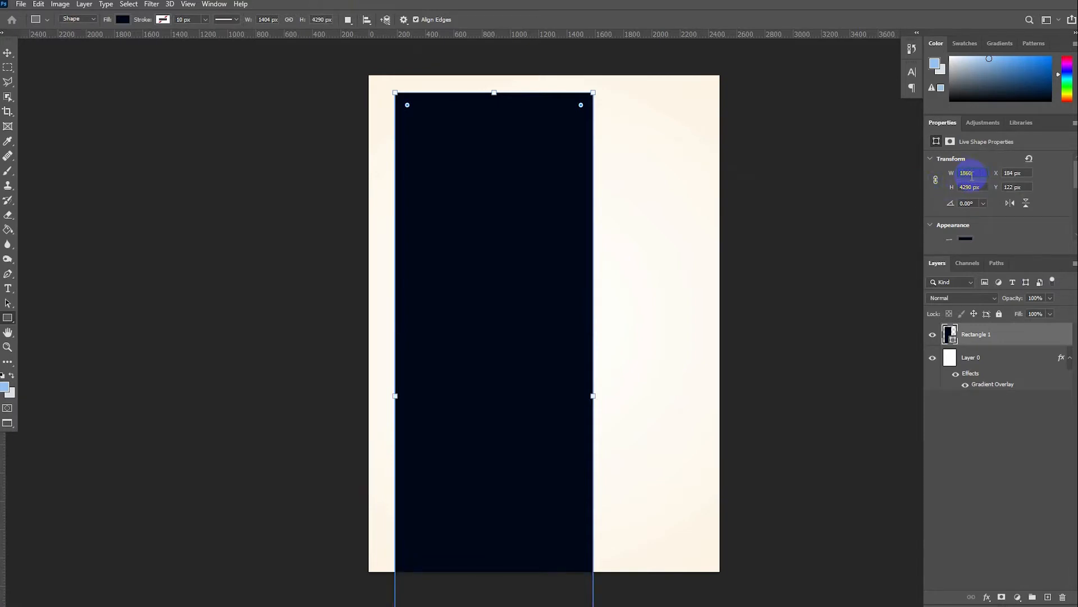
type("1855")
key("Return")
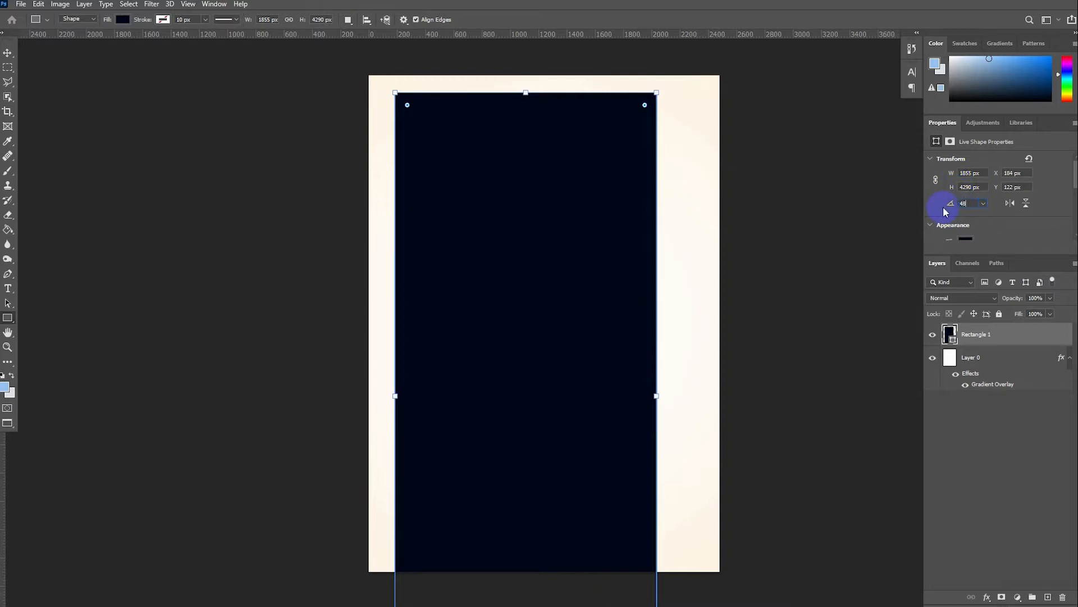
type("48")
key("Return")
Move the rotated rectangle to about X -1234 px, Y -658 px as a diagonal band across the page.
left_click(8, 52)
left_click_drag(570, 274, 590, 191)
key("ctrl+t")
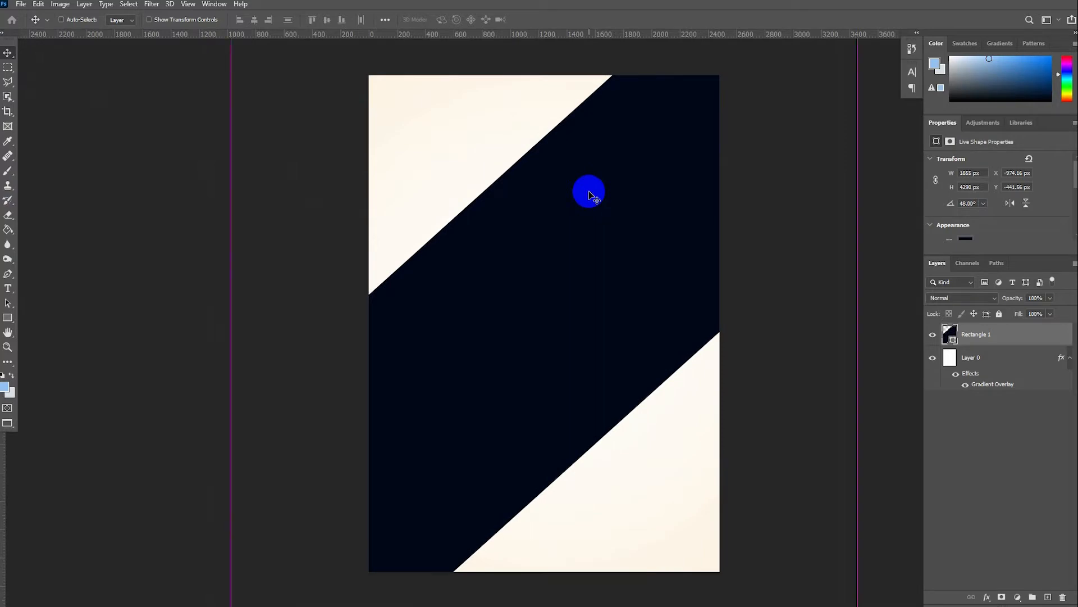
left_click_drag(556, 254, 518, 224)
left_click(7, 53)
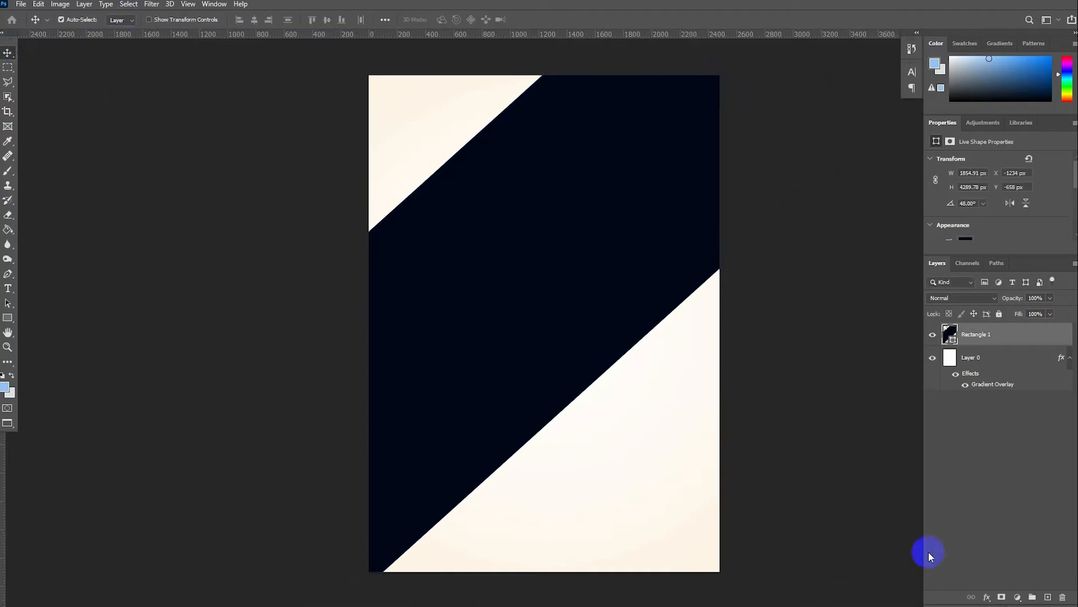
Add a gradient overlay to the rectangle, with its start stop set to the band's dark navy (000719).
left_click(987, 597)
left_click(990, 556)
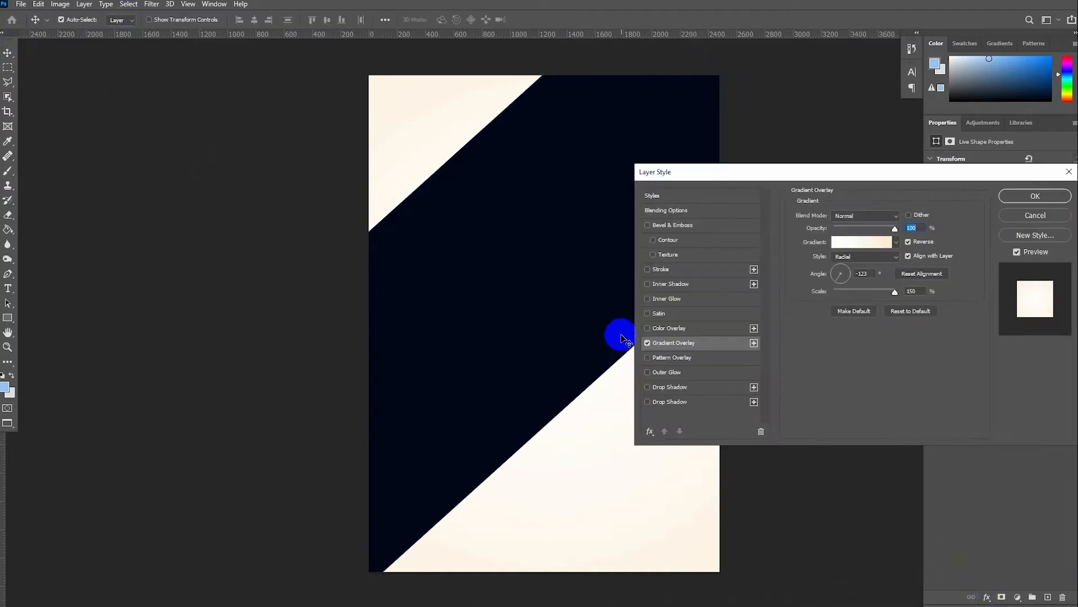
left_click(876, 242)
left_click(643, 347)
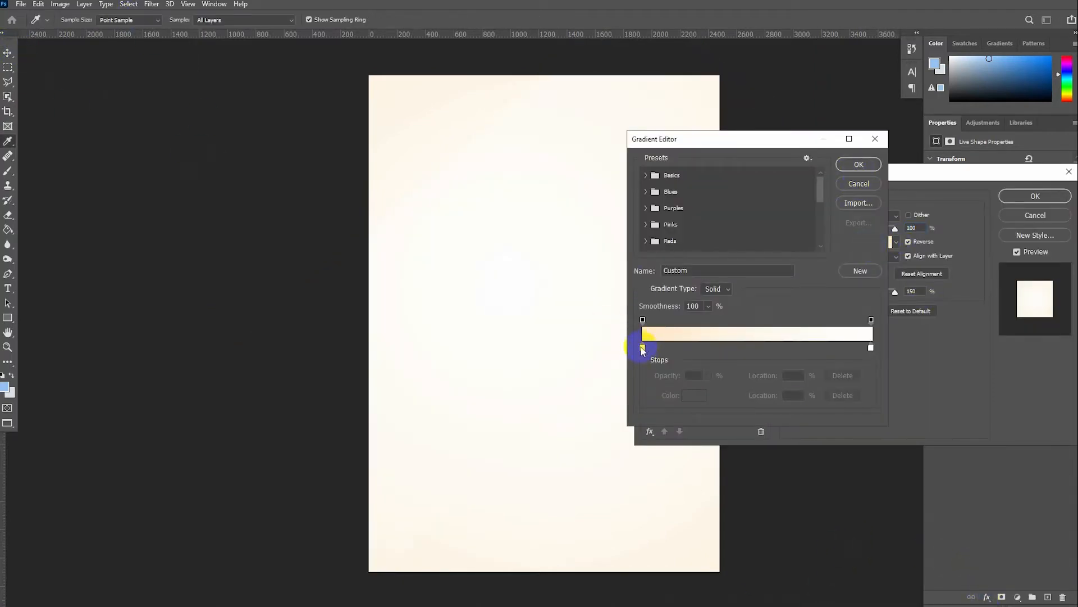
left_click(421, 359)
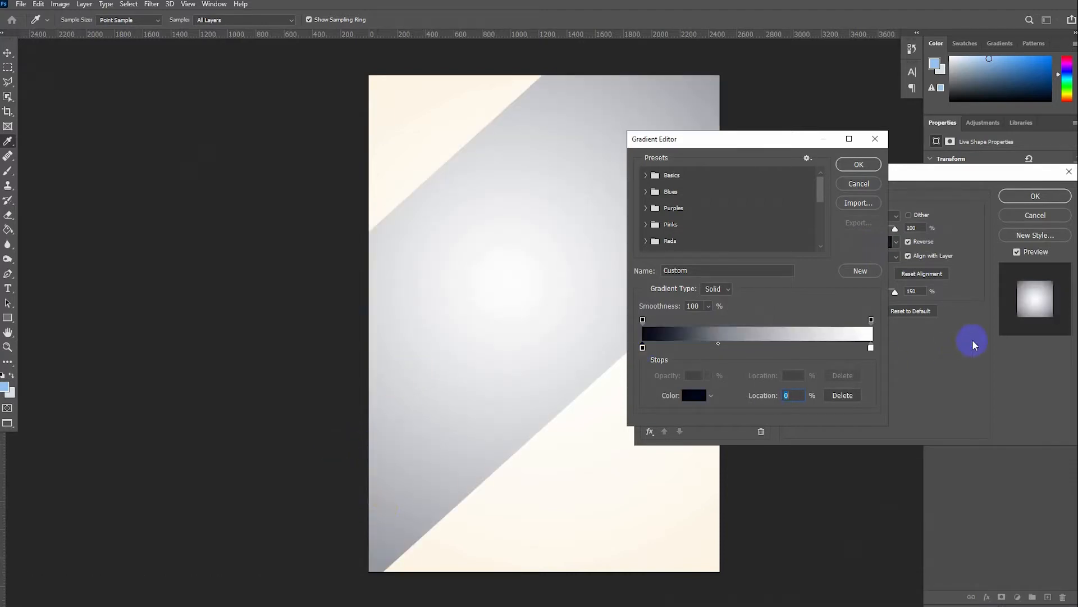
Set the end stop of the rectangle's gradient to near-black navy (00030a).
left_click(871, 347)
left_click(512, 288)
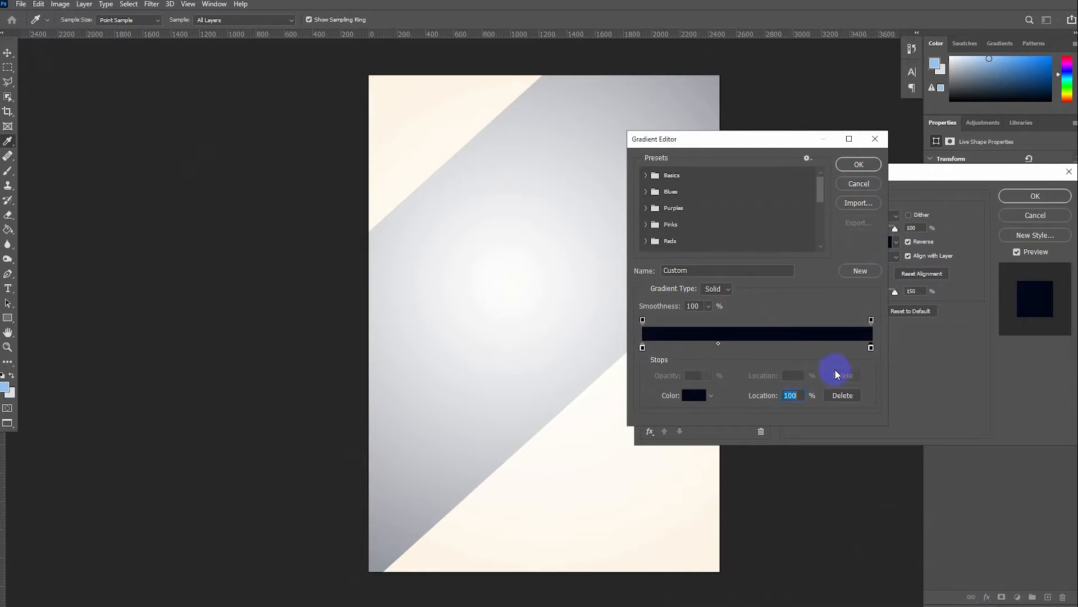
left_click(695, 397)
left_click(844, 361)
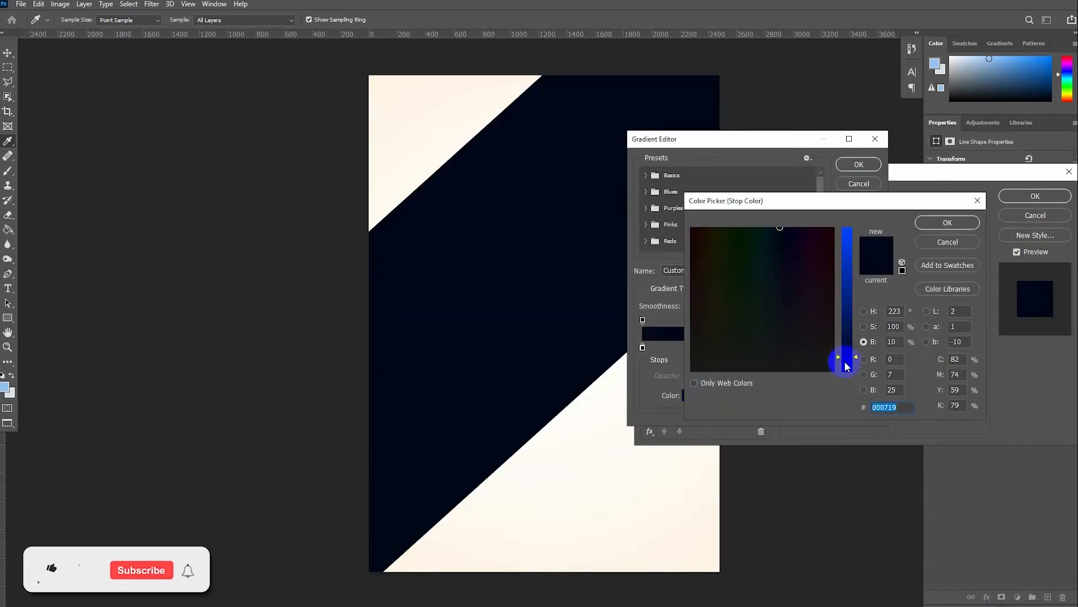
left_click_drag(844, 362, 847, 365)
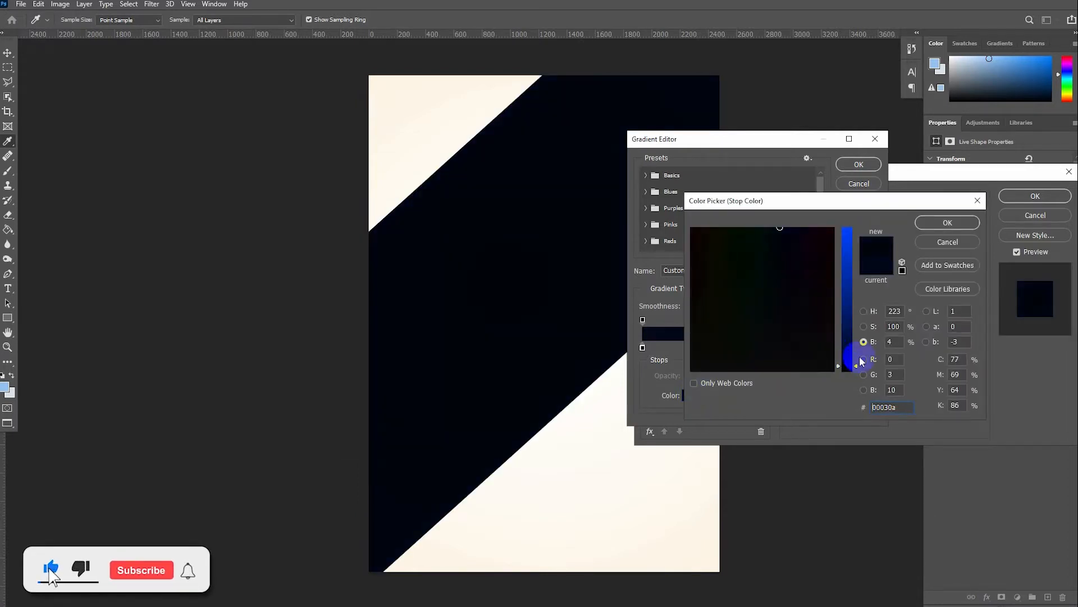
left_click(948, 224)
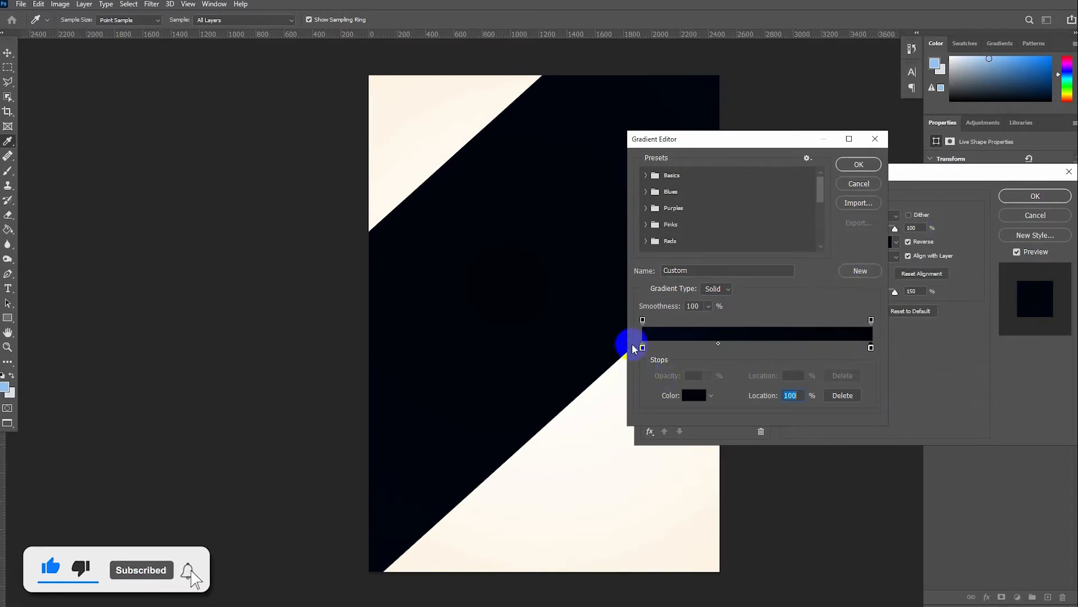
Brighten the start stop of the rectangle's gradient slightly and apply the gradient overlay.
left_click(642, 348)
left_click(702, 398)
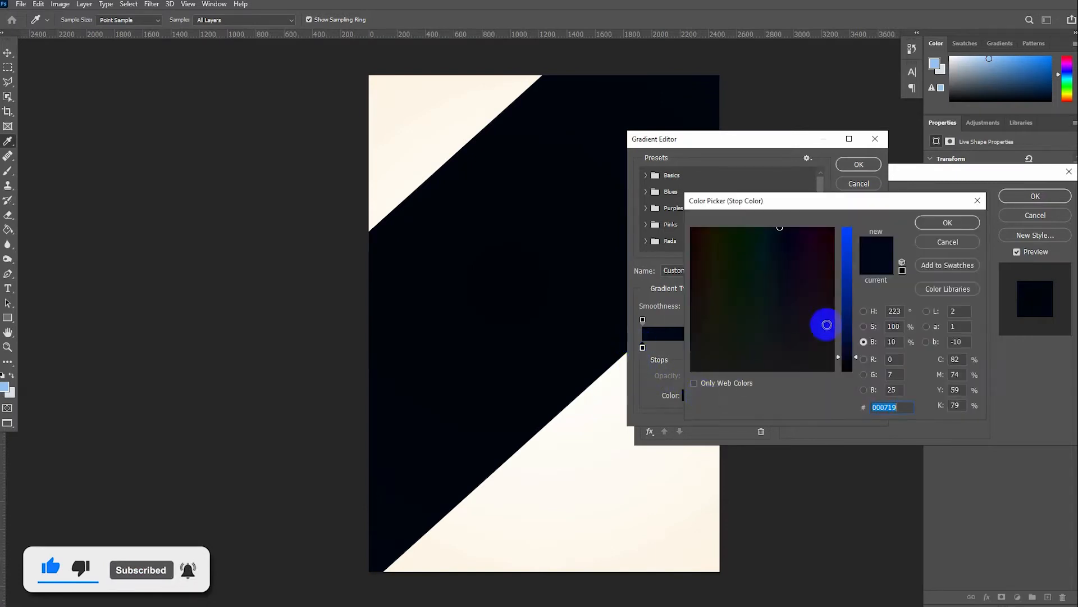
left_click(851, 353)
left_click(932, 222)
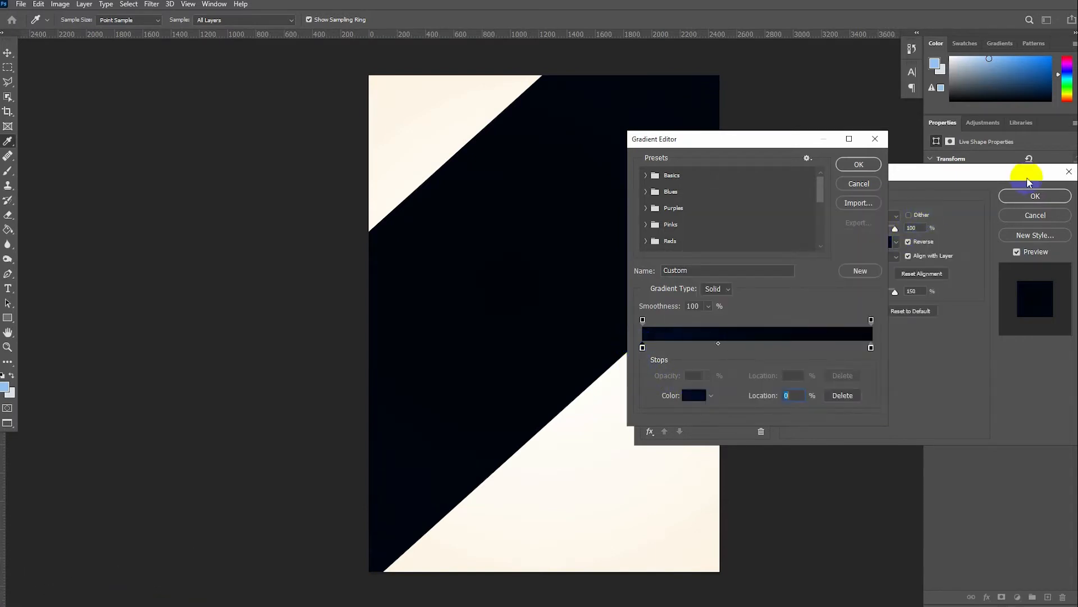
left_click(851, 165)
left_click(1022, 197)
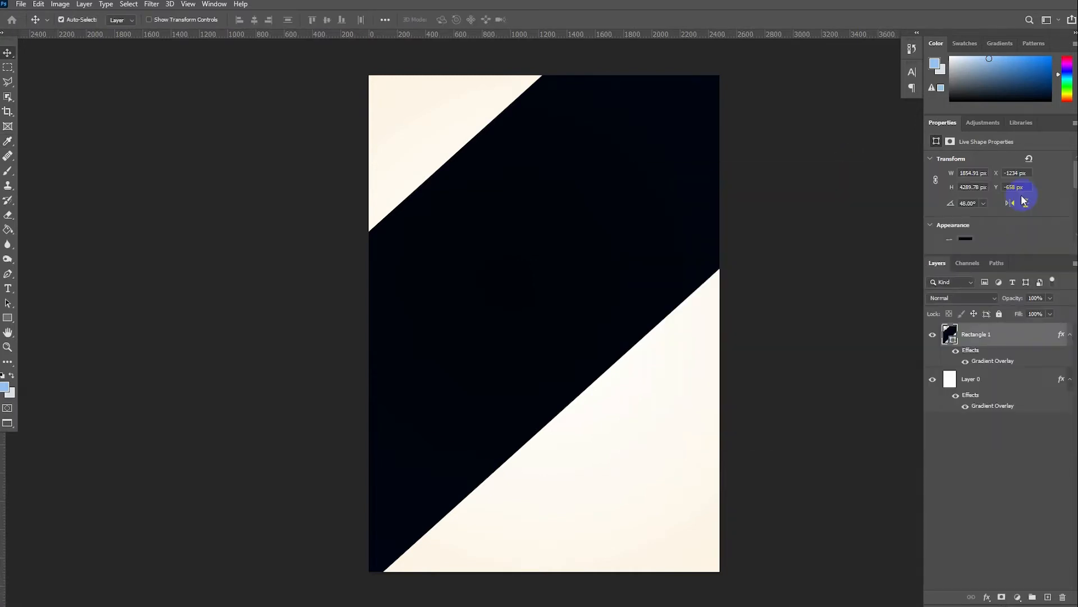
Add a navy colour stop at about 48% to the rectangle's overlay gradient.
double_click(988, 363)
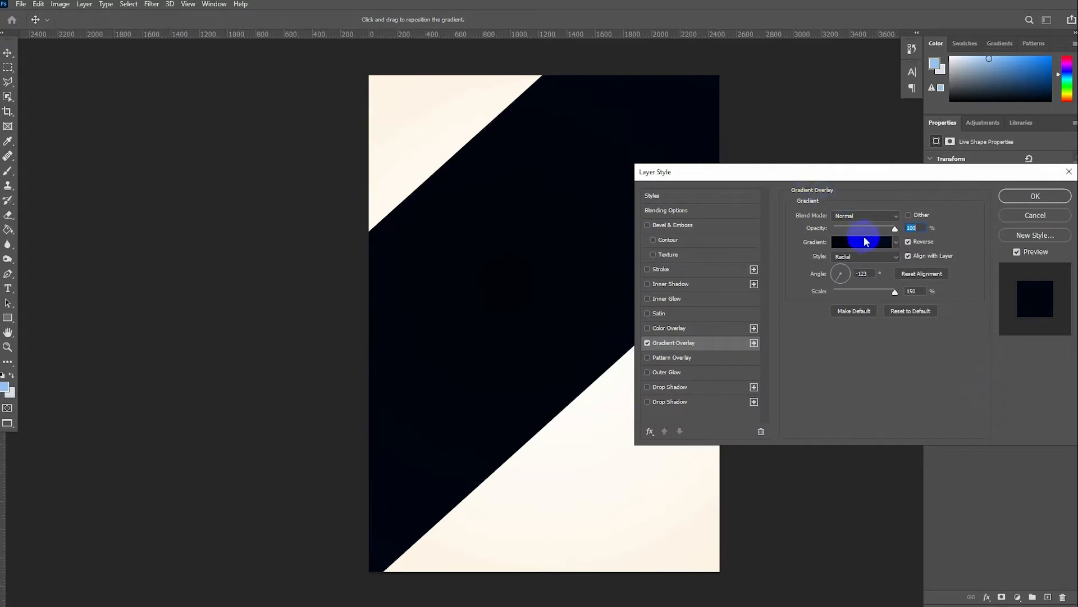
left_click(875, 242)
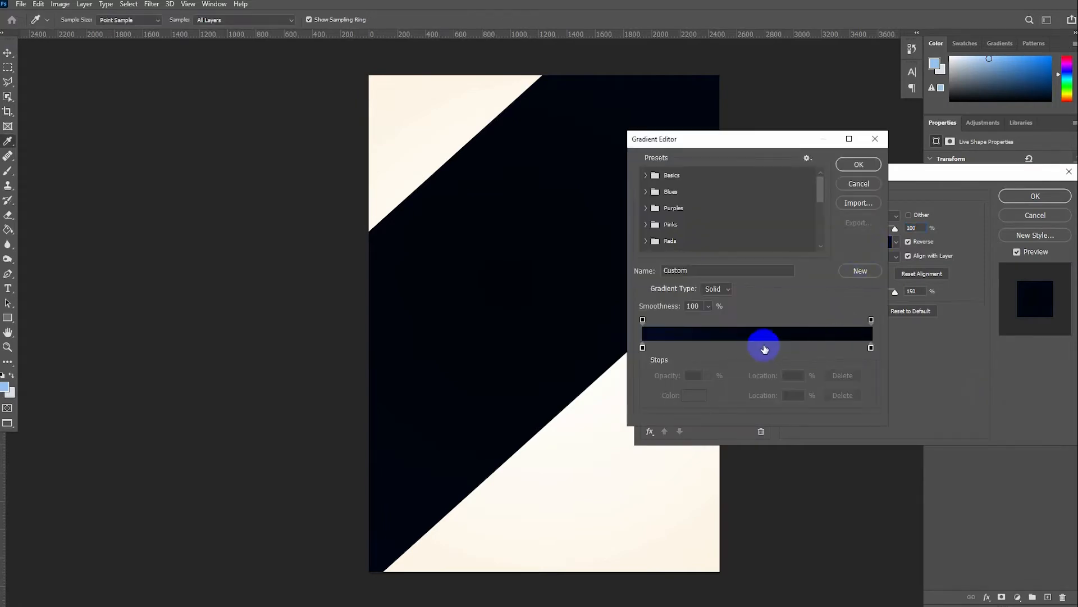
left_click(644, 348)
left_click(754, 347)
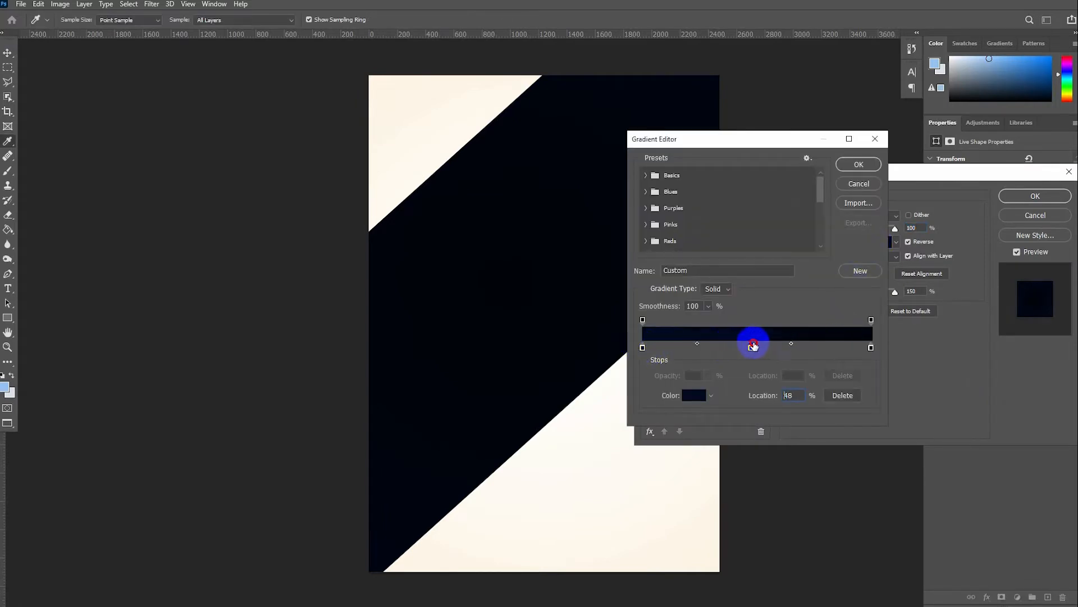
left_click(863, 164)
left_click(893, 223)
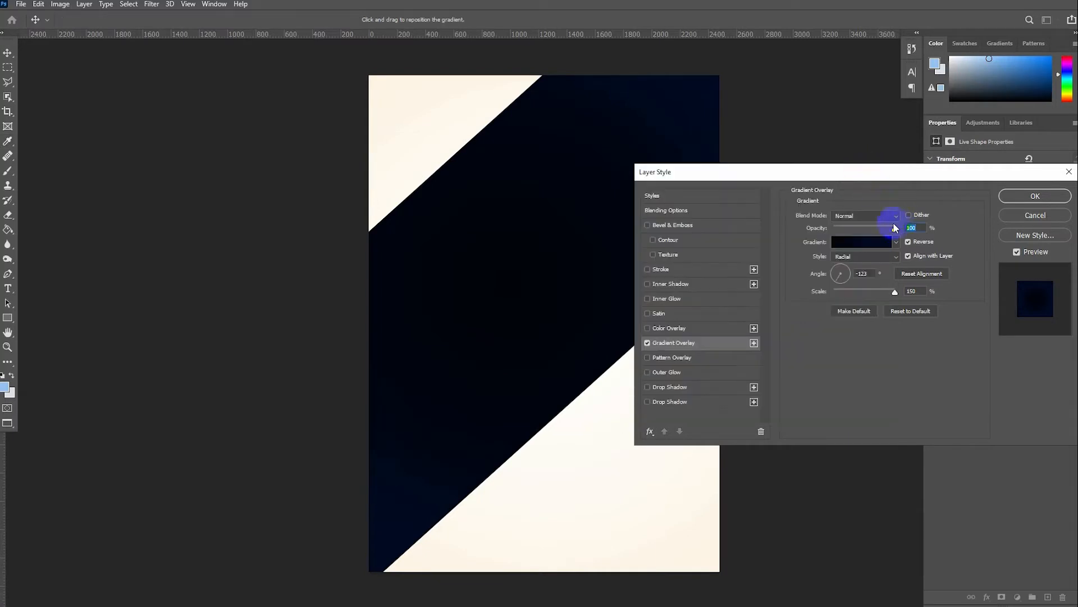
Change the rectangle's gradient overlay style to Linear and its angle to 40°.
left_click(880, 257)
left_click(854, 264)
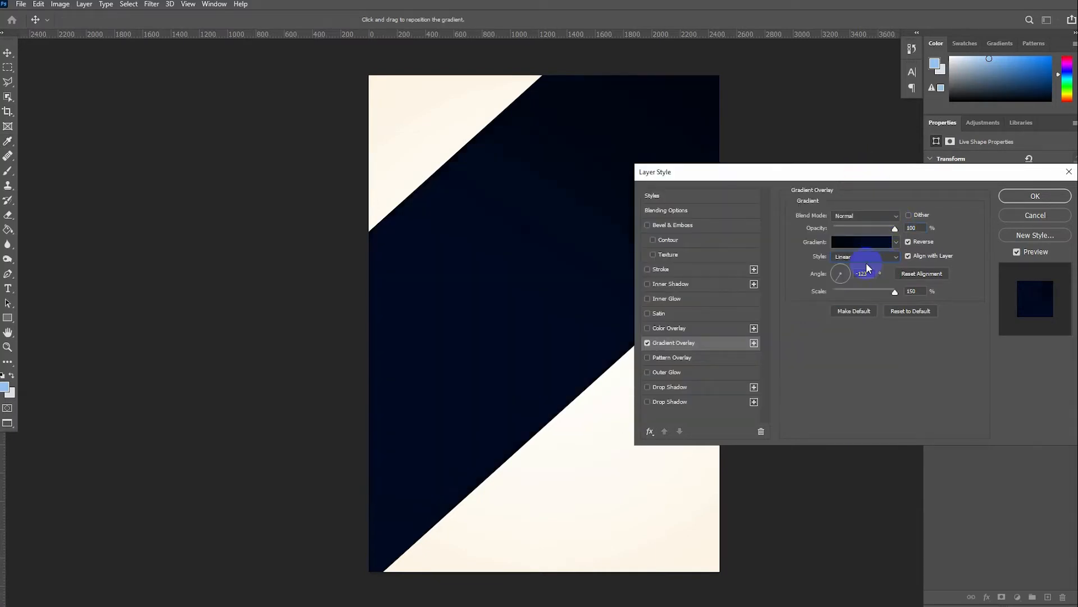
left_click_drag(886, 163, 940, 157)
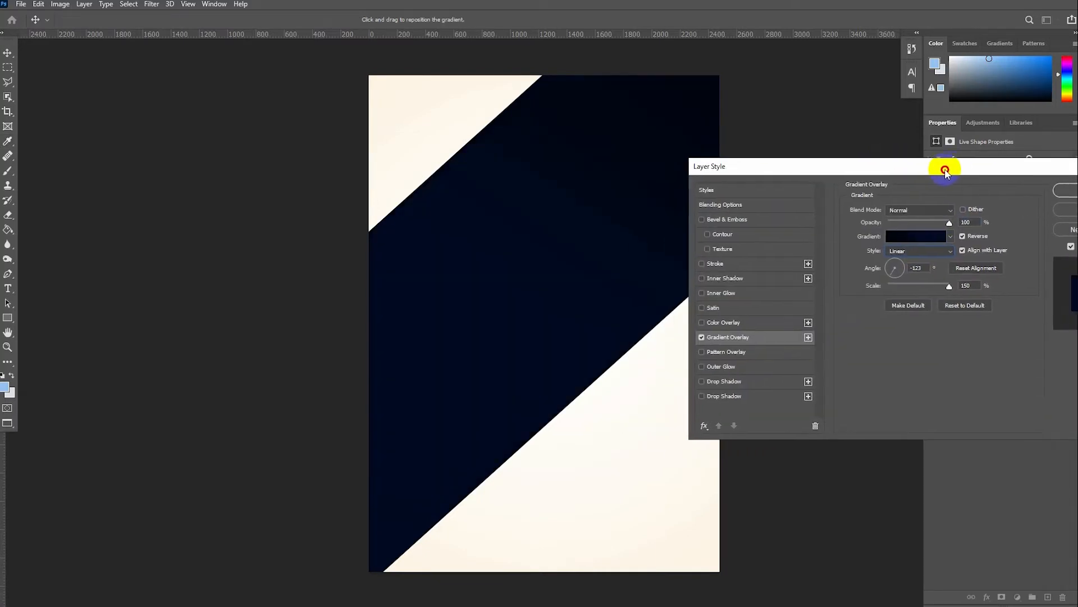
left_click(901, 263)
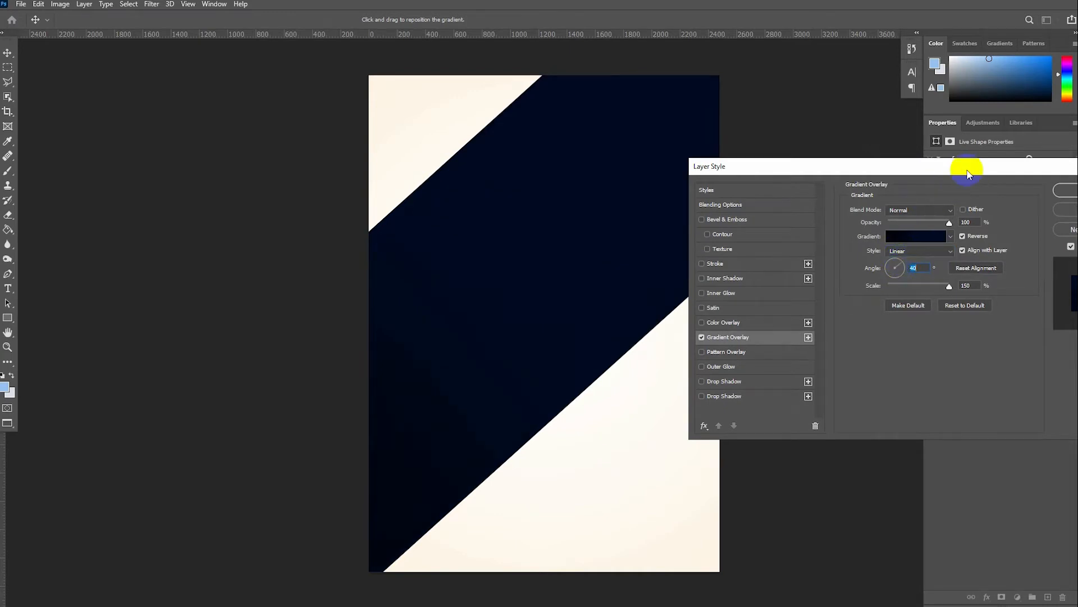
Apply the linear gradient overlay settings to the diagonal rectangle.
left_click_drag(963, 168, 906, 180)
left_click(1009, 191)
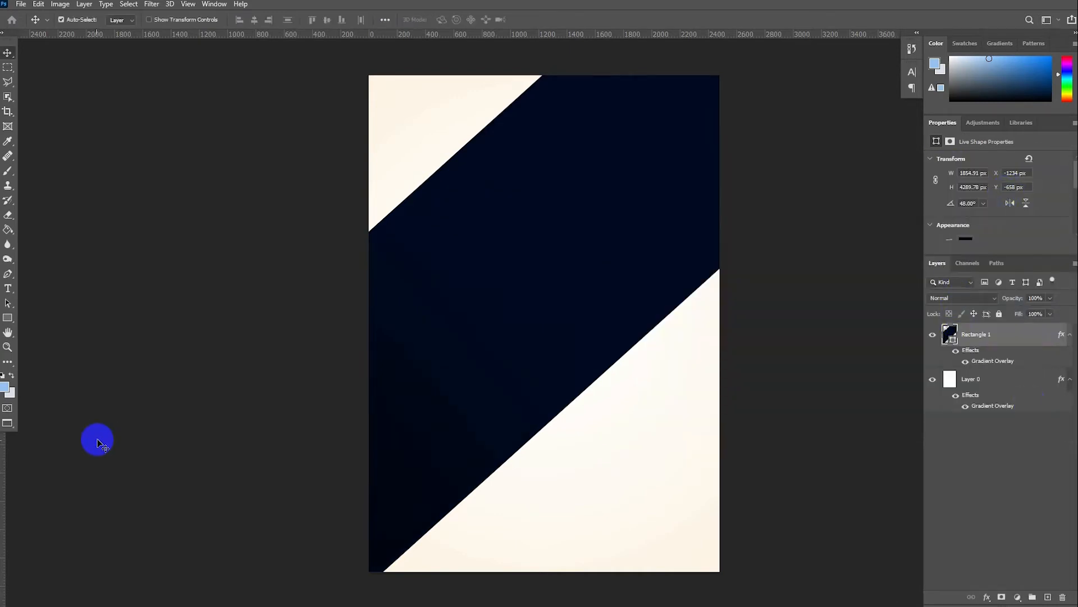
Draw a second rectangle over the band's lower part and scale it proportionally to a width of 1357 px.
left_click(8, 317)
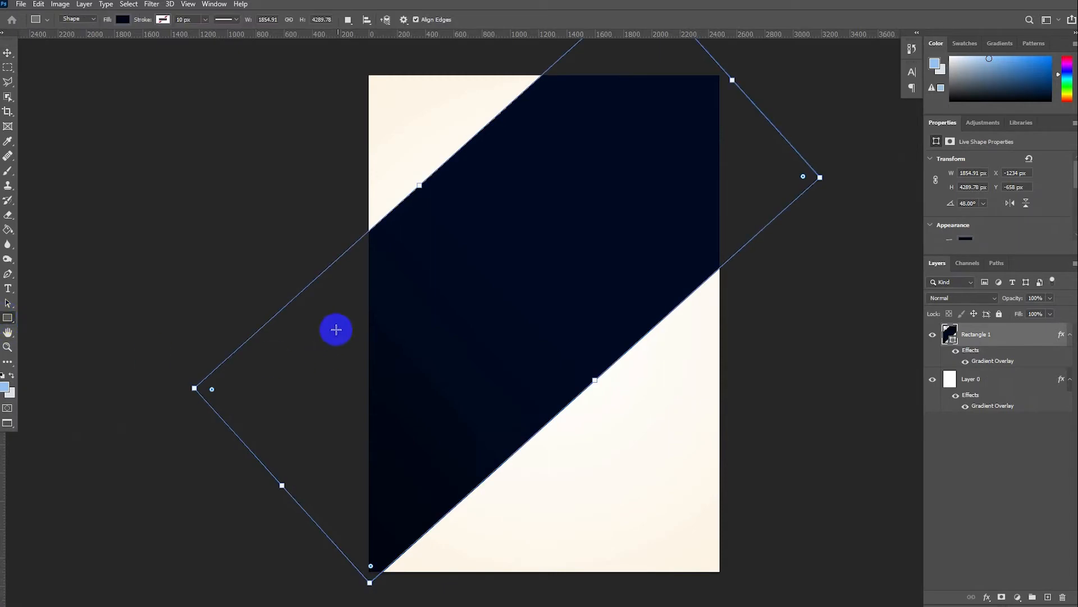
left_click_drag(460, 300, 695, 511)
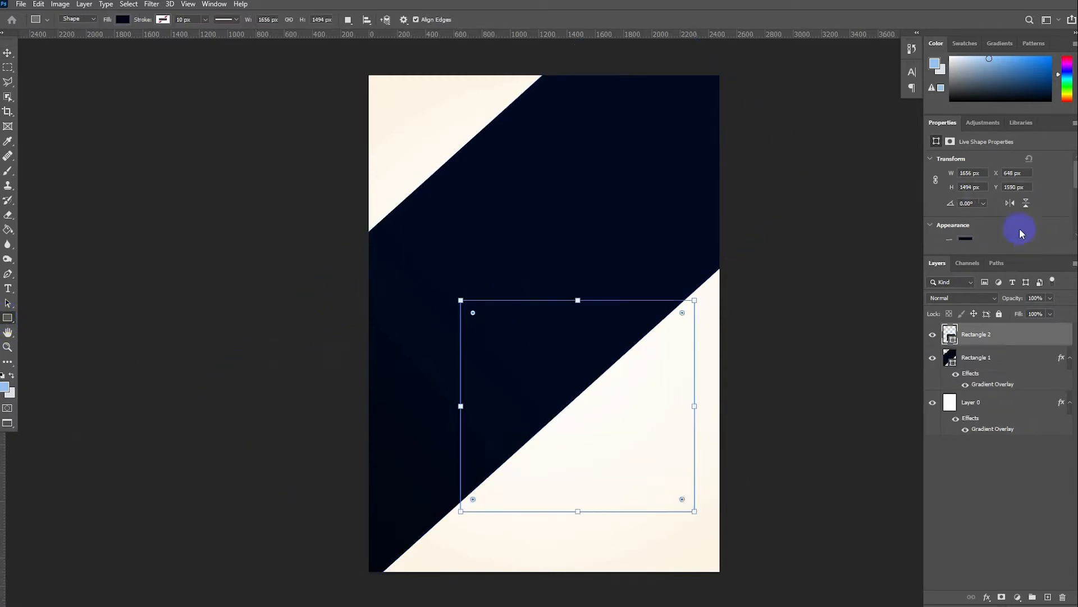
type("1357")
key("Return")
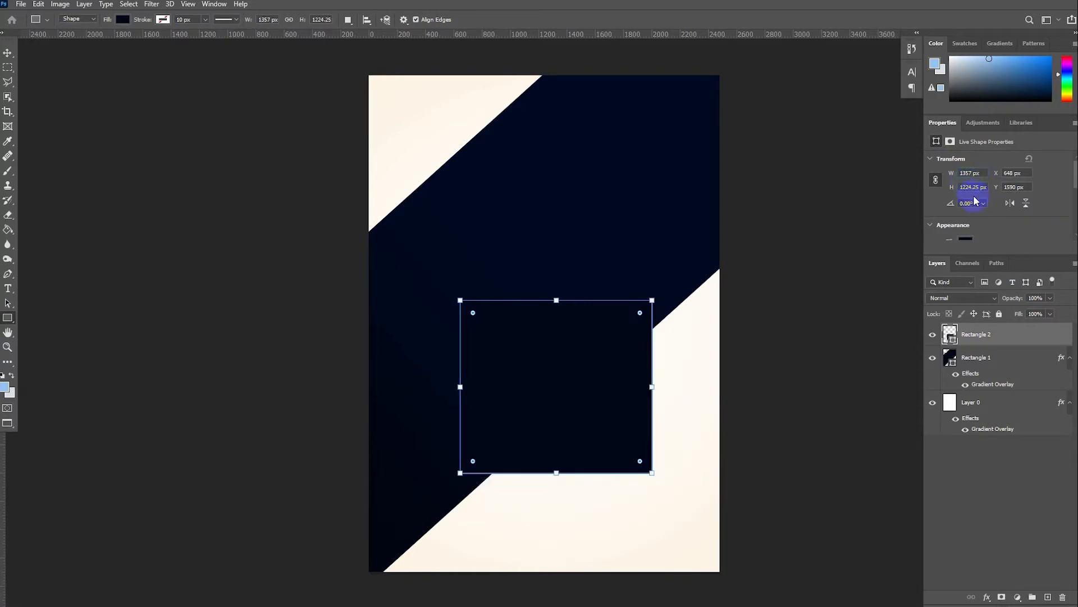
Rotate the new rectangle by 48°.
left_click(976, 207)
type("48")
key("Return")
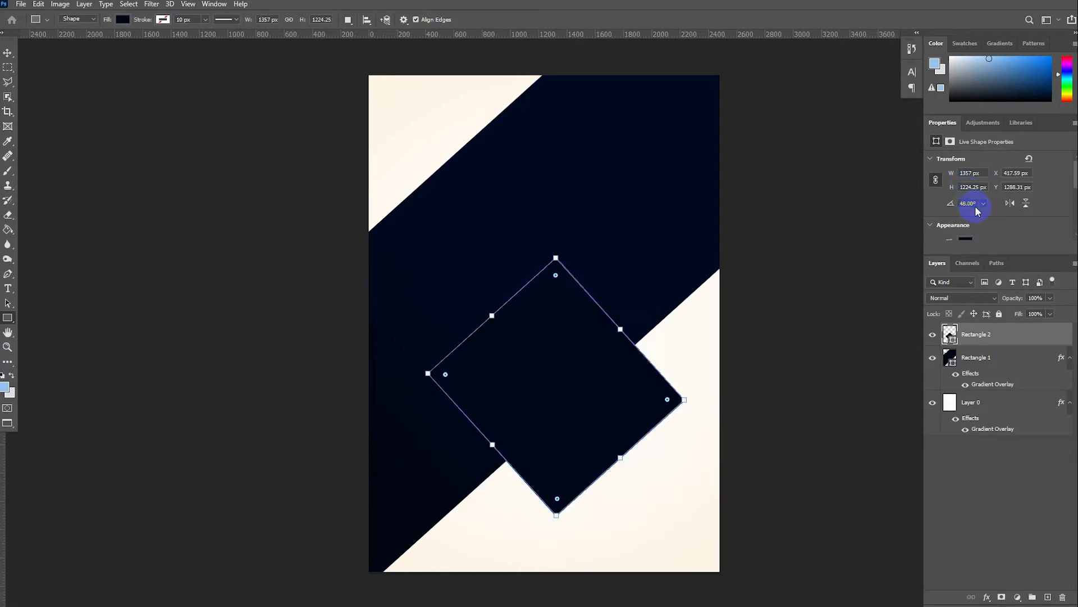
Give the rotated rectangle a white stroke 25 px wide.
left_click(175, 24)
type("25")
key("Return")
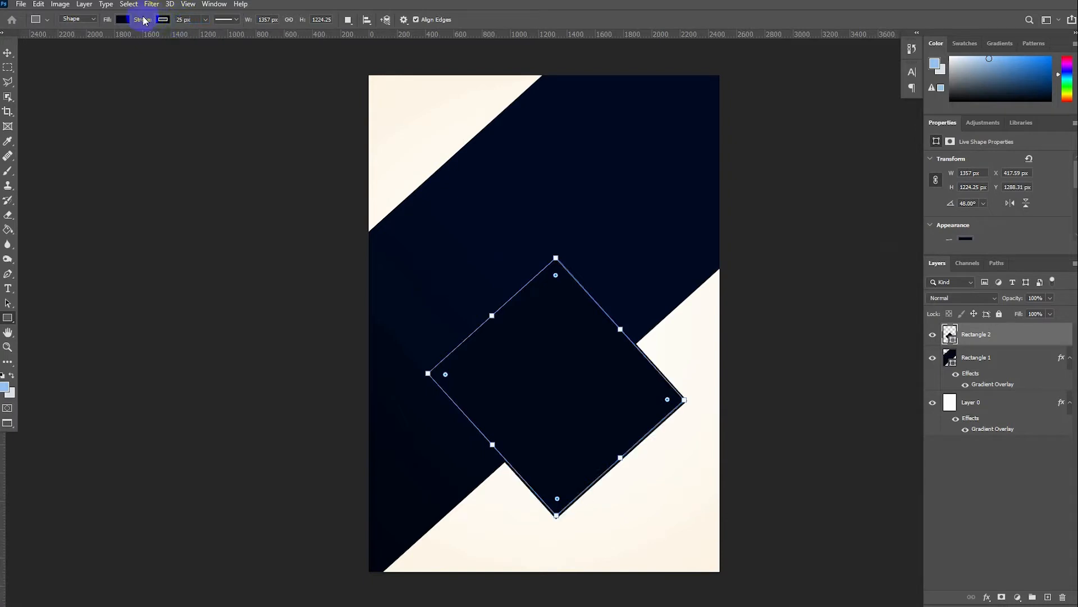
left_click(121, 21)
left_click(162, 20)
left_click(120, 42)
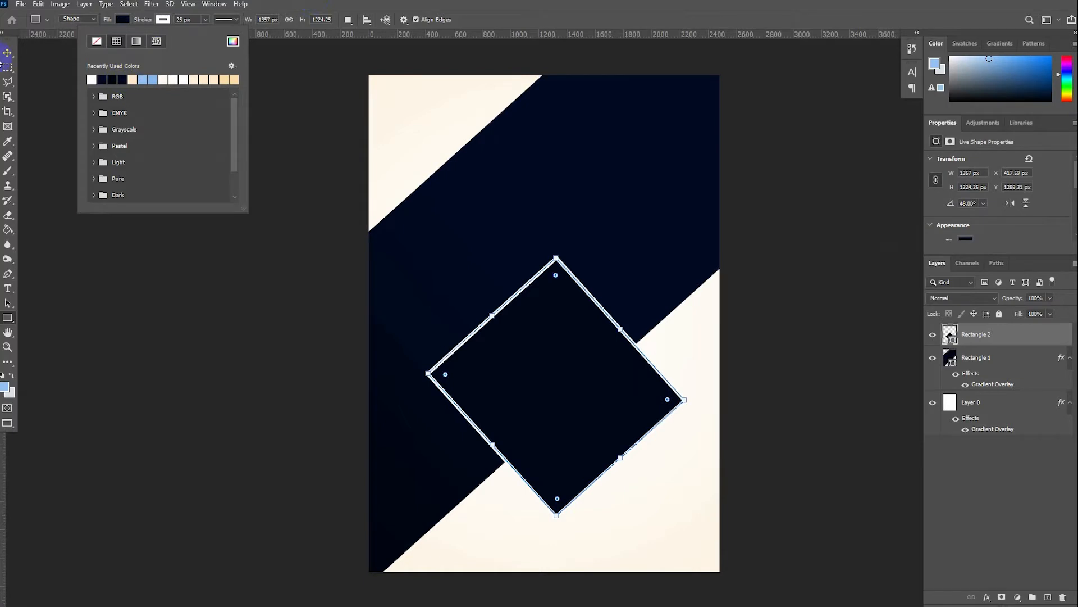
Move the outlined rectangle up against the band's upper-left edge and the page's left side, and name its layer L SHAPE.
left_click(8, 53)
left_click_drag(508, 362, 448, 231)
scroll(448, 230, "up", 4)
left_click_drag(308, 283, 491, 241)
scroll(489, 233, "down", 3)
scroll(472, 293, "down", 1)
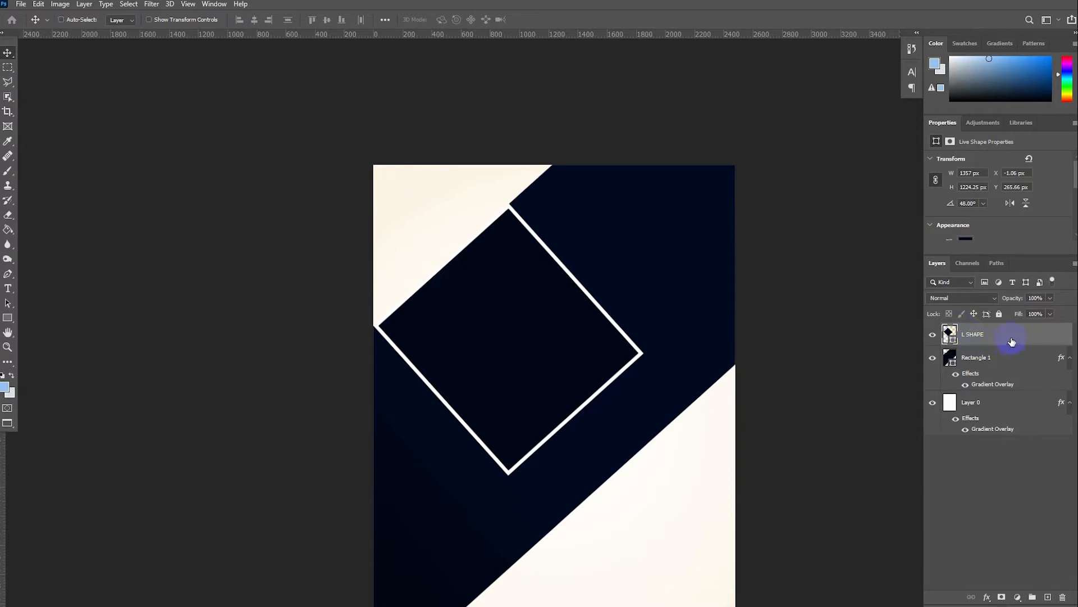
Duplicate L SHAPE as a layer named M SHAPE and move the copy diagonally down to the right.
key("ctrl+j")
double_click(982, 334)
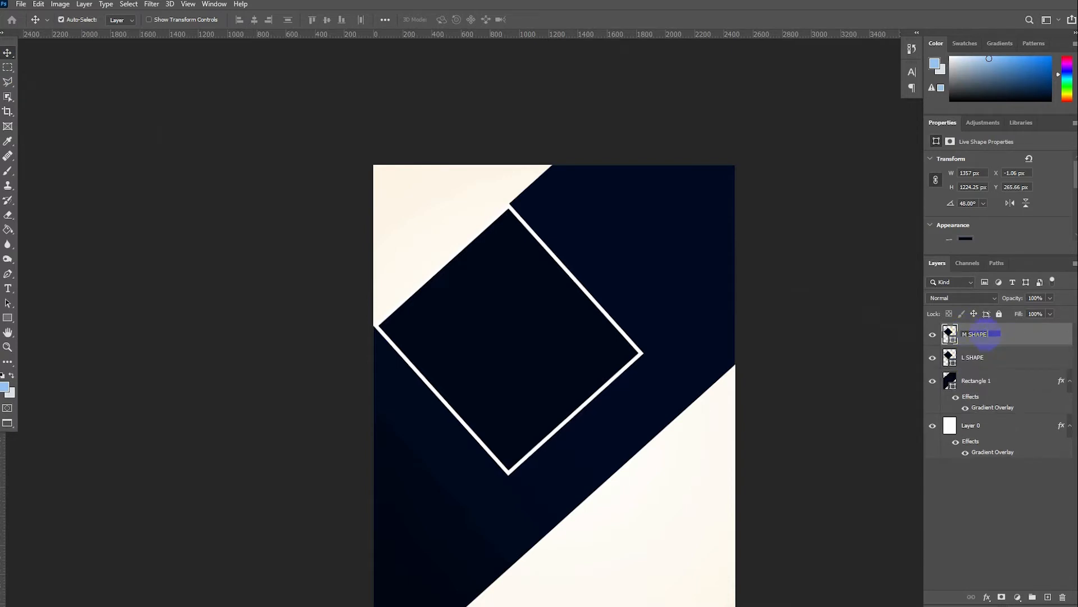
left_click(385, 294)
key("ctrl+t")
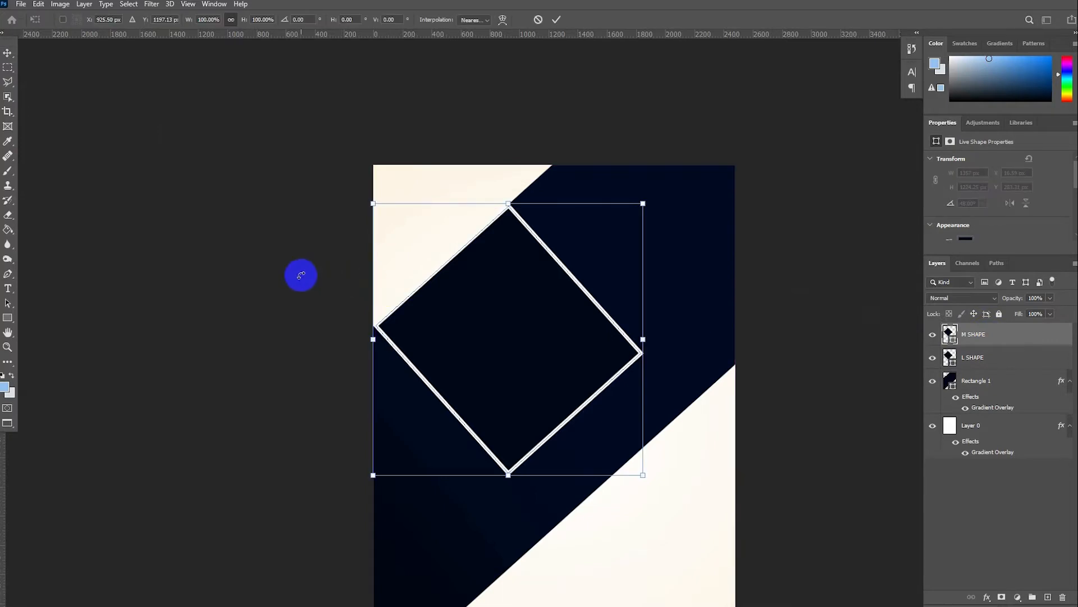
left_click_drag(475, 297, 581, 406)
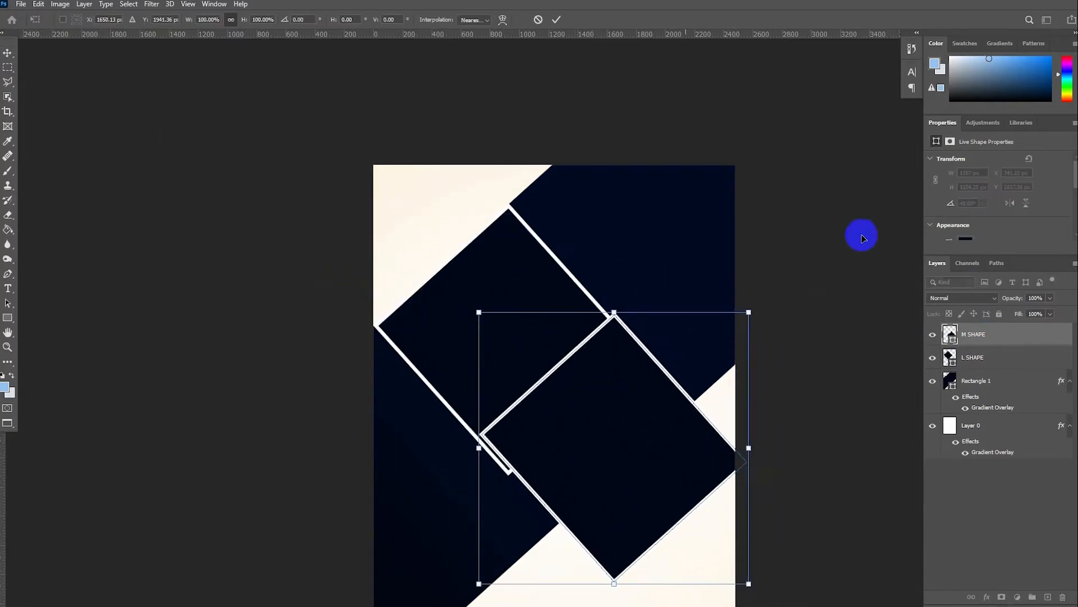
left_click(8, 48)
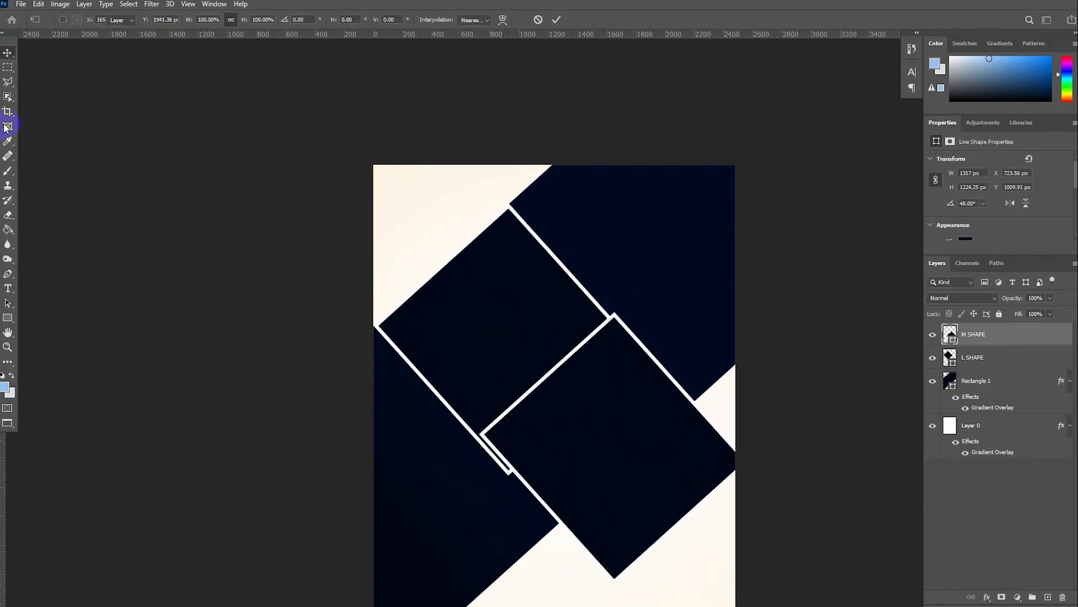
Scale M SHAPE proportionally to a width of 586 px.
left_click(8, 318)
left_click(986, 174)
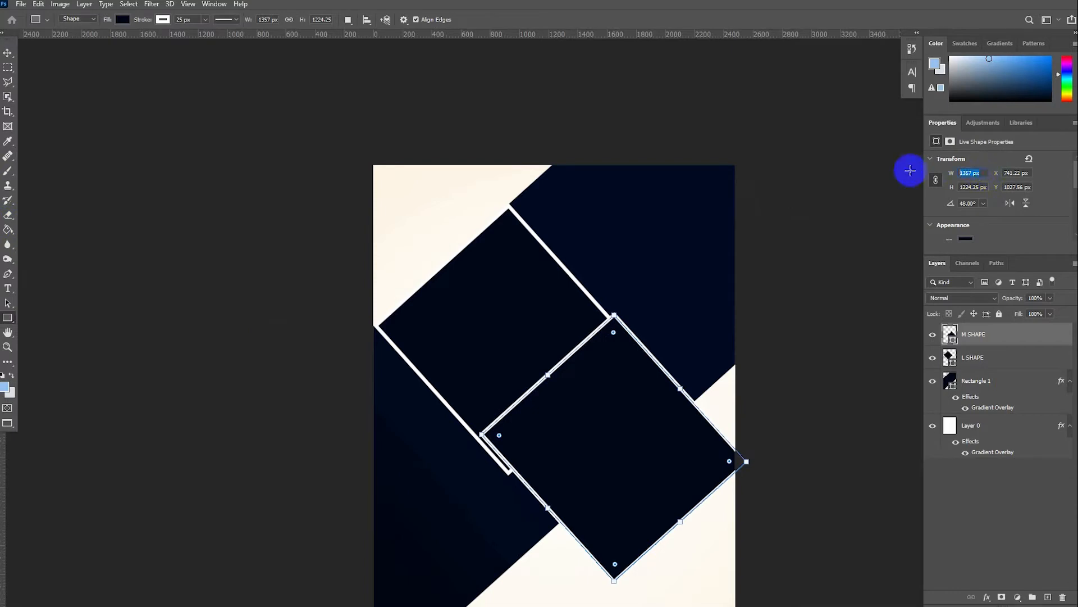
key("Return")
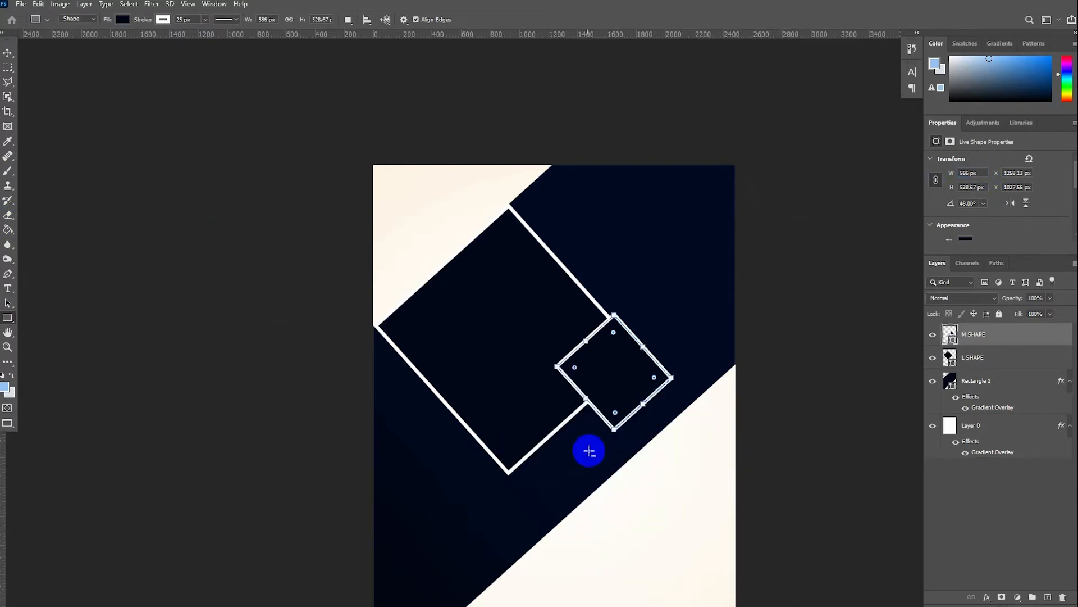
Move M SHAPE below L SHAPE's right corner, overlapping the band's lower edge.
scroll(619, 451, "up", 2)
left_click(14, 53)
left_click_drag(616, 286, 691, 387)
scroll(697, 387, "up", 1)
scroll(730, 383, "down", 3)
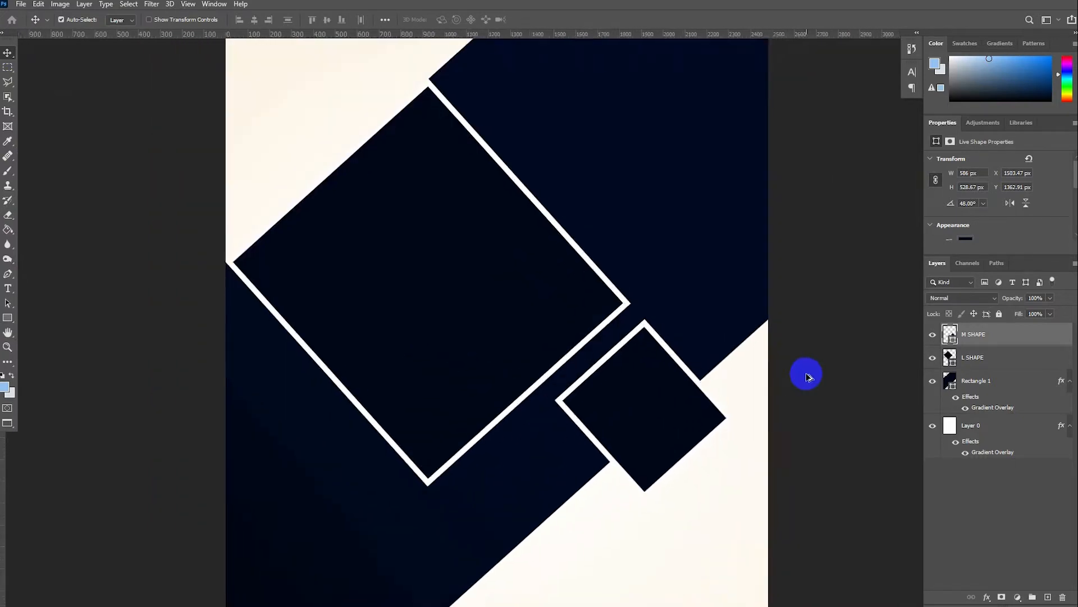
Place a copy of M SHAPE directly above it on the band and name its layer s SHAPE.
scroll(775, 381, "up", 1)
left_click_drag(641, 380, 643, 163)
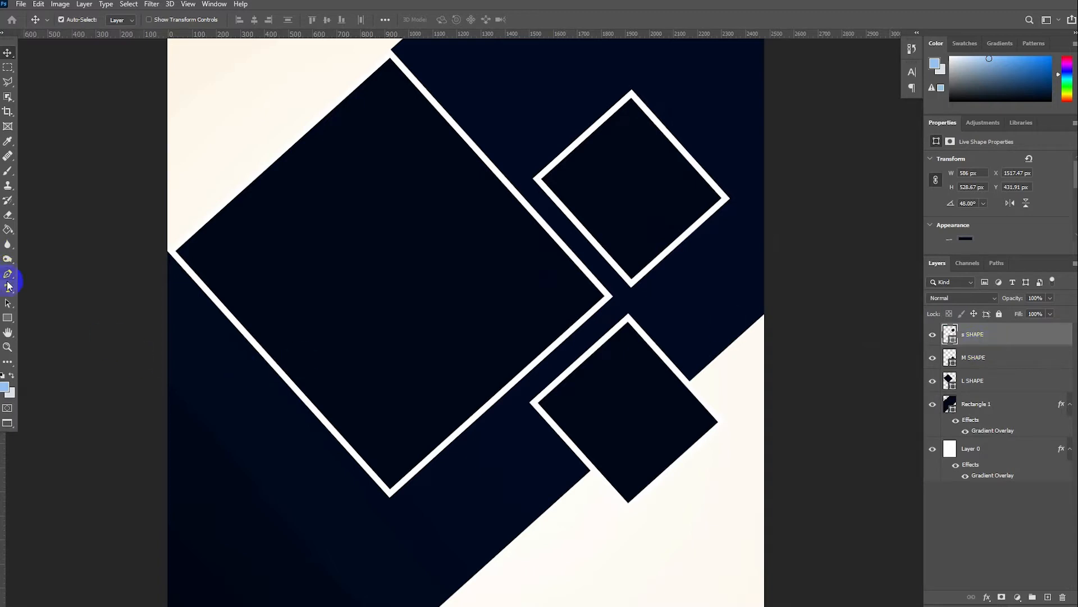
Scale s SHAPE proportionally to a width of 498 px.
left_click(9, 317)
left_click(972, 174)
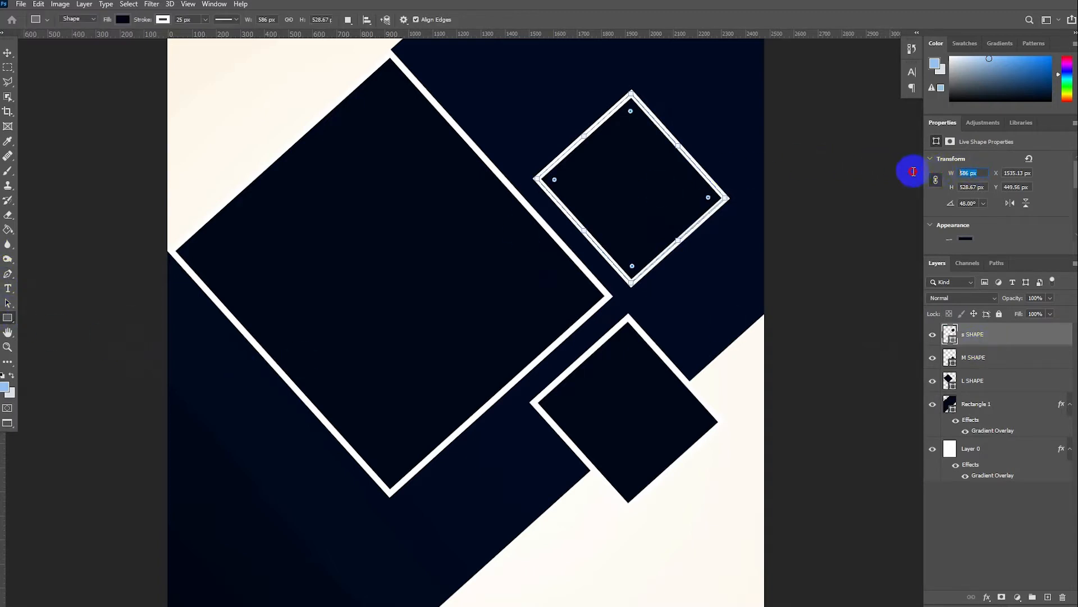
type("498")
key("Return")
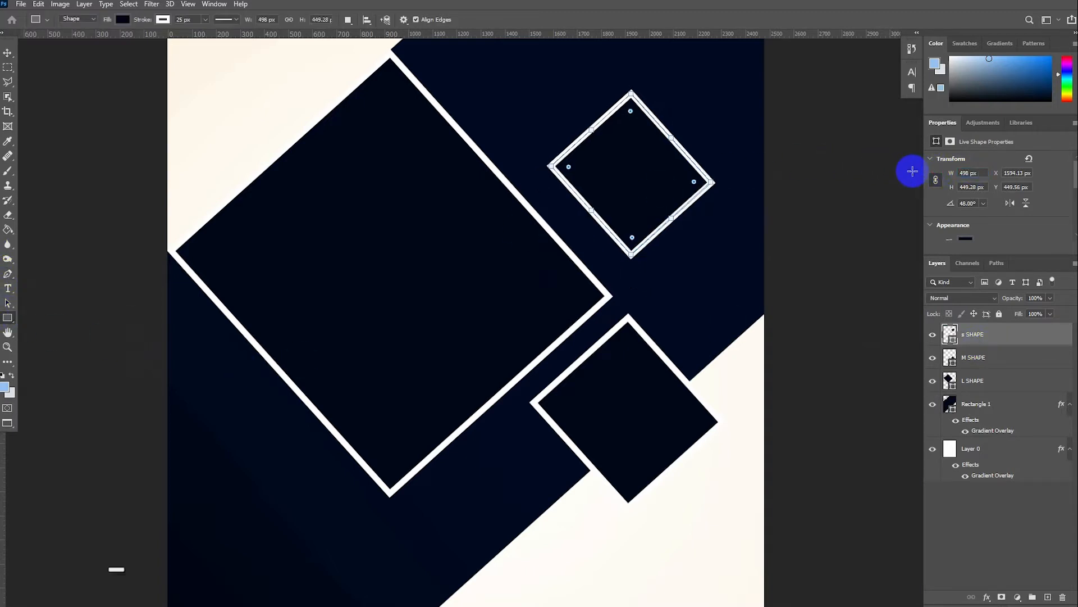
Move s SHAPE slightly down beside L SHAPE's upper-right edge, centred above M SHAPE, and deselect it.
left_click(8, 54)
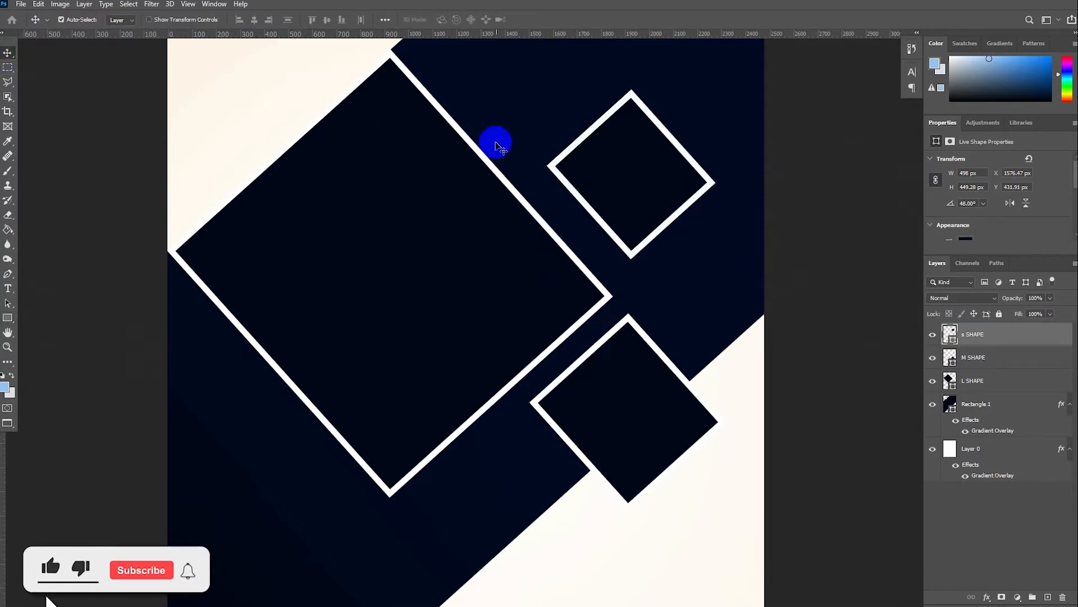
left_click_drag(629, 188, 630, 210)
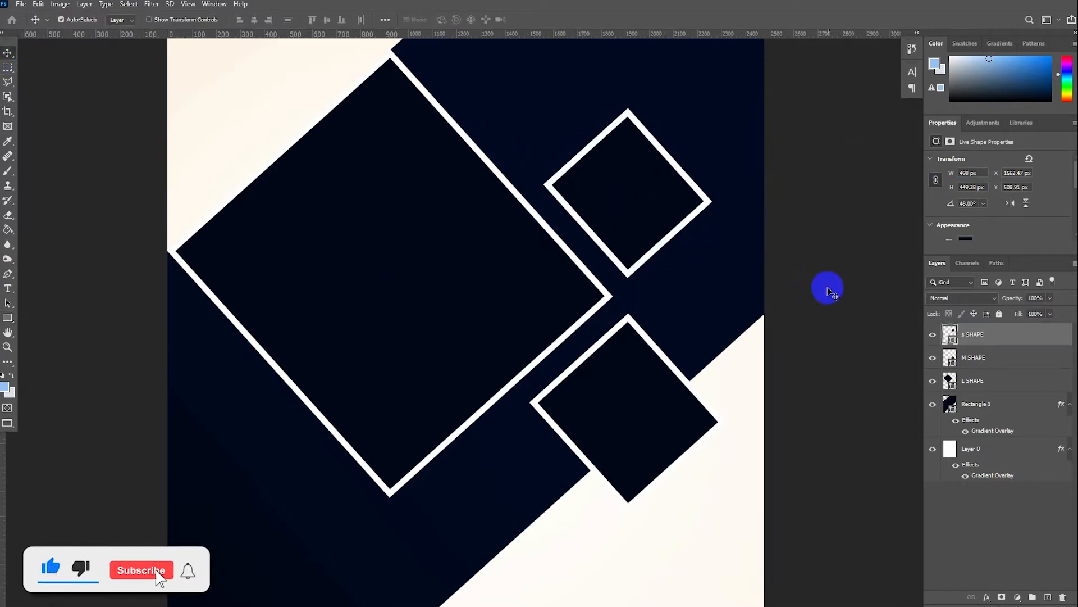
left_click(826, 288)
scroll(816, 289, "down", 6)
scroll(831, 296, "up", 4)
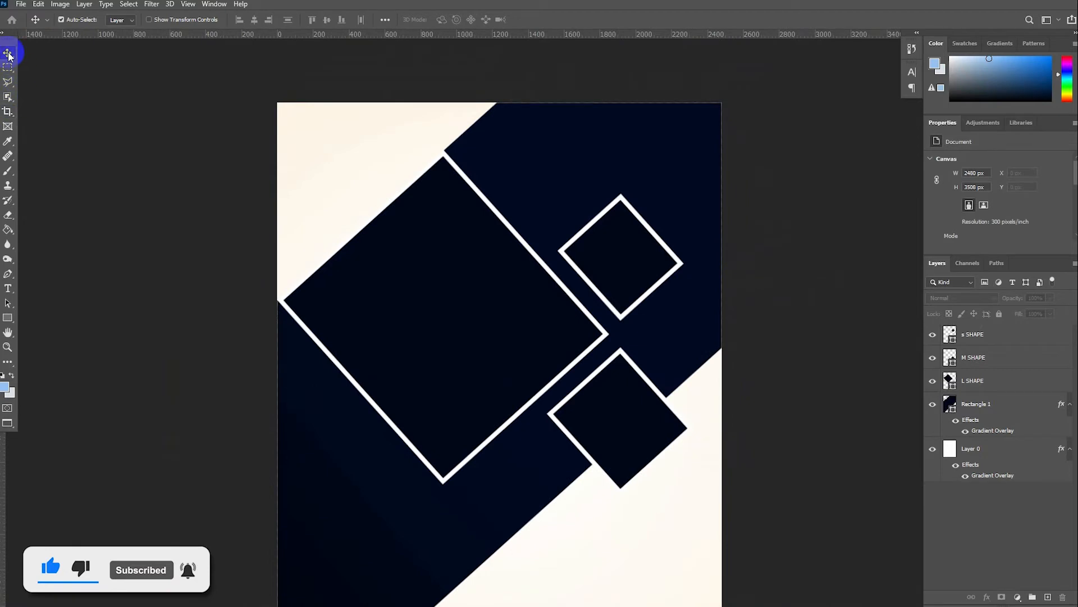
Draw a tall light-blue rectangle over the shapes and, with unlinked proportions, set it to 896 px wide and 1978 px high.
left_click(8, 318)
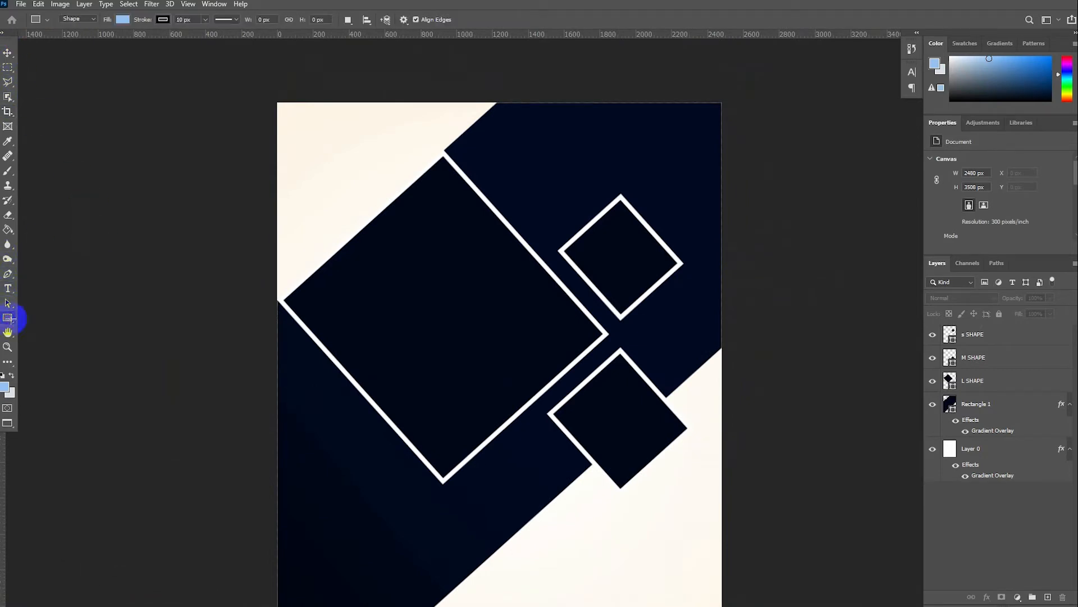
left_click_drag(496, 129, 640, 409)
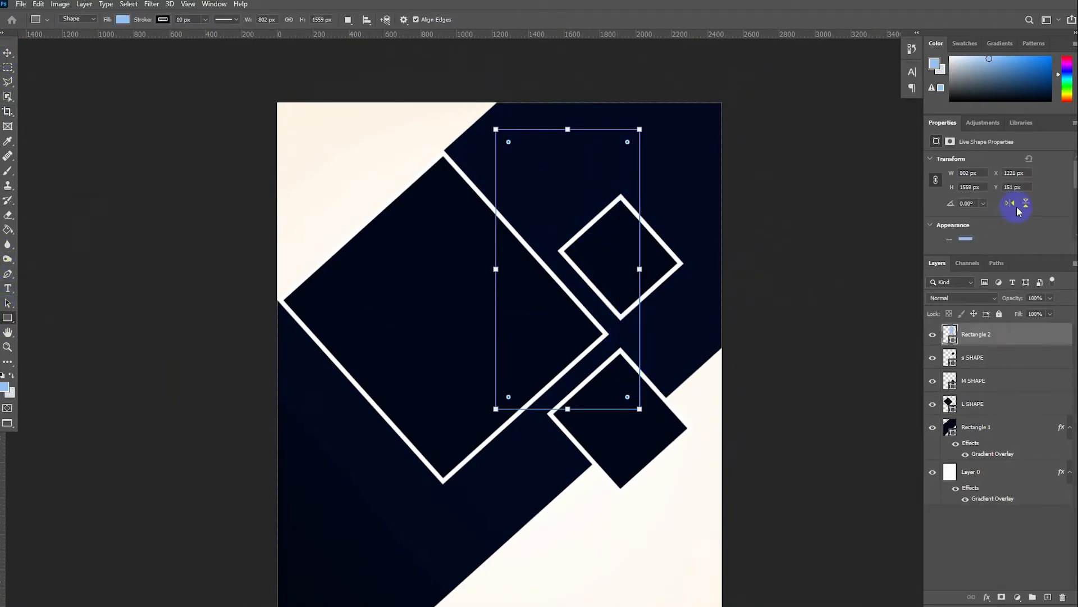
left_click_drag(999, 169, 913, 168)
left_click(936, 181)
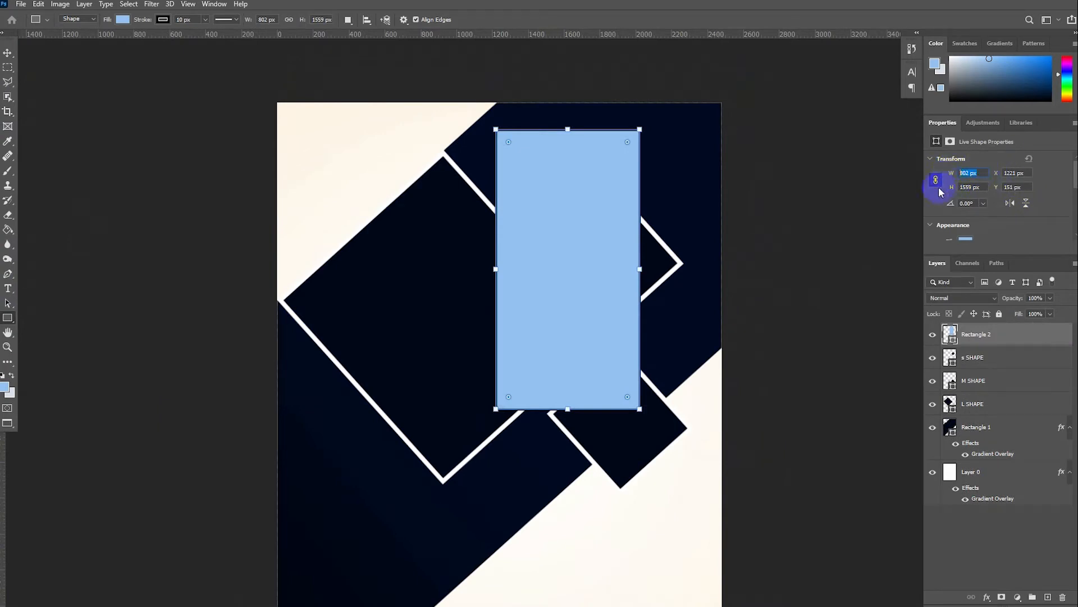
key("Tab")
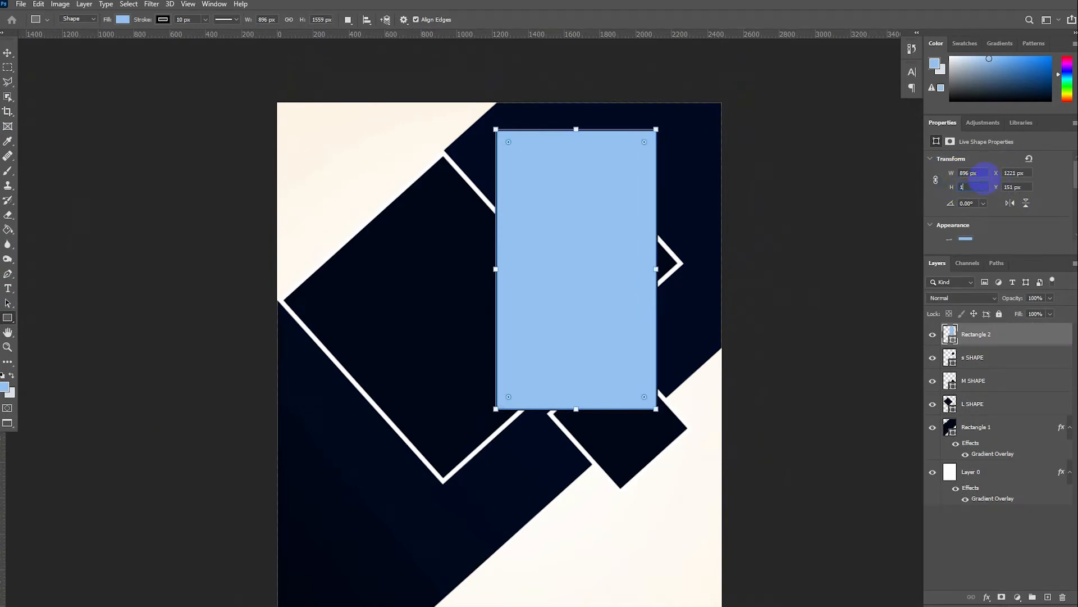
type("1978")
key("Tab")
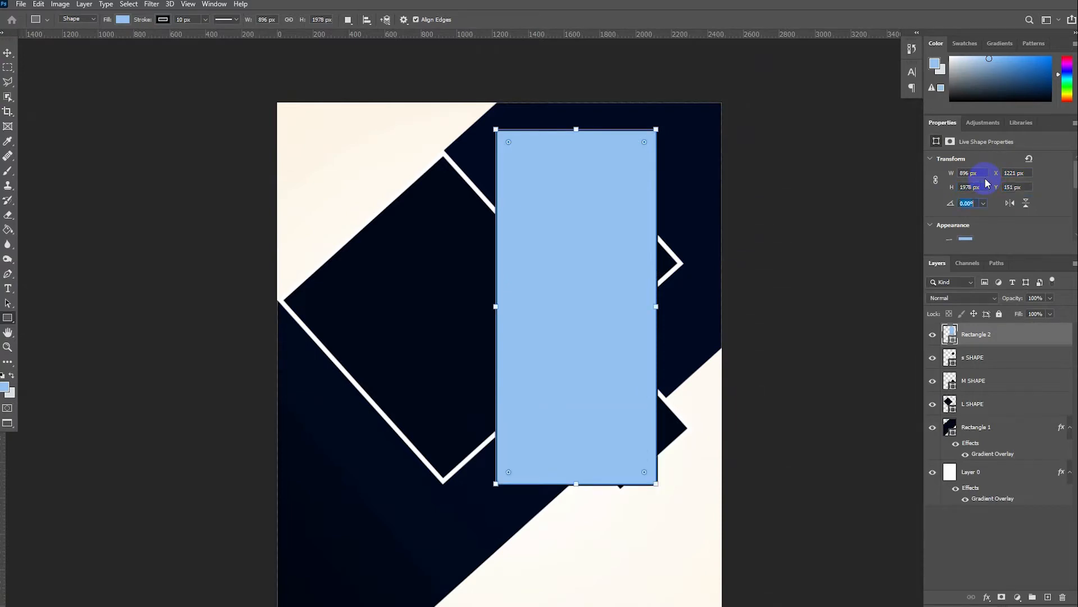
Rotate the light-blue rectangle by 48° and move it up over the top of the band.
type("48")
key("Return")
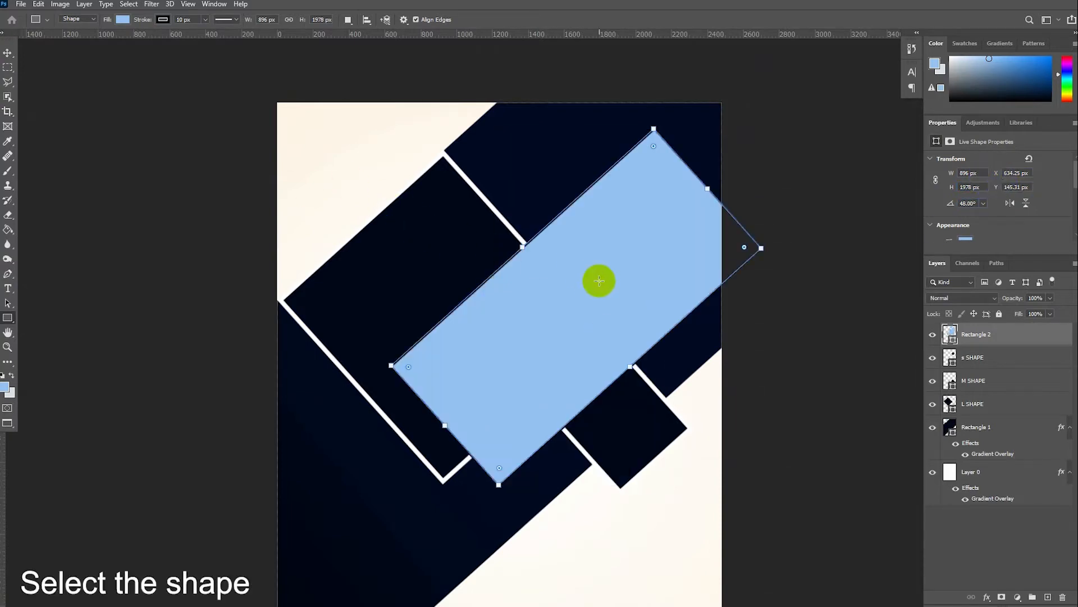
left_click(8, 52)
left_click_drag(571, 231, 563, 113)
Remove the stroke from the light-blue rectangle.
key("u")
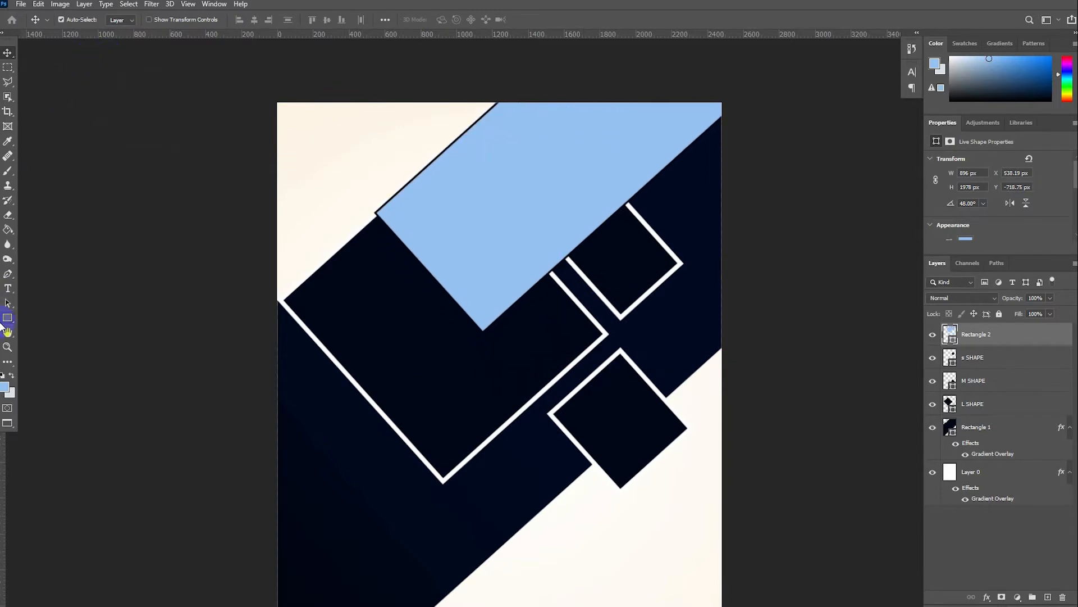
left_click(163, 19)
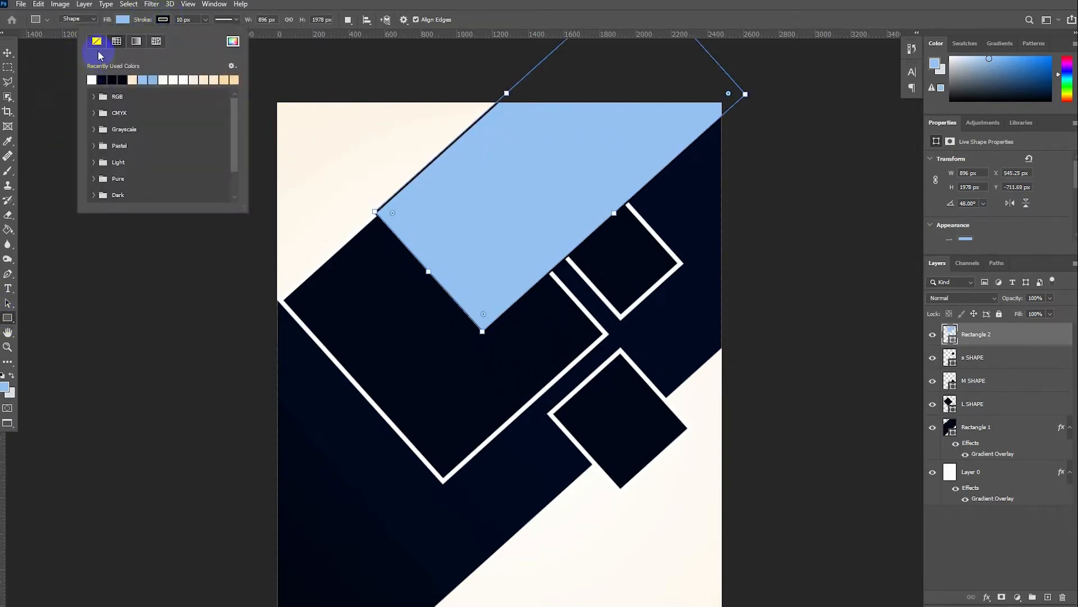
left_click(93, 44)
left_click(9, 54)
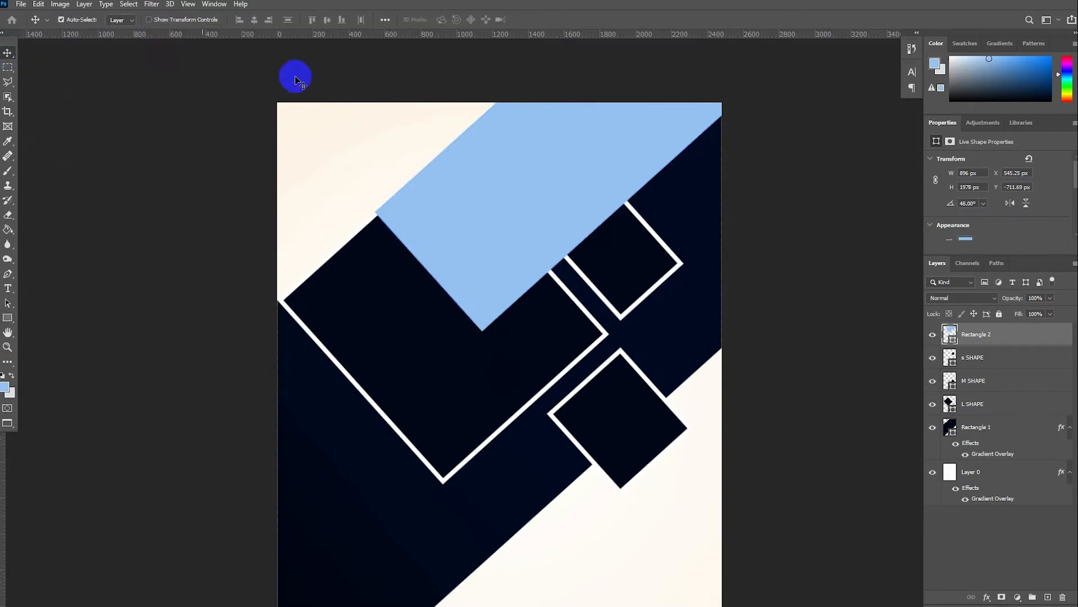
Align the light-blue rectangle with the band's upper edge and move its layer beneath L SHAPE.
scroll(578, 185, "up", 5)
mouse_move(546, 177)
left_mouse_down()
mouse_move(564, 185)
mouse_move(553, 174)
mouse_move(549, 185)
left_mouse_up()
scroll(553, 173, "down", 5)
scroll(661, 267, "down", 2)
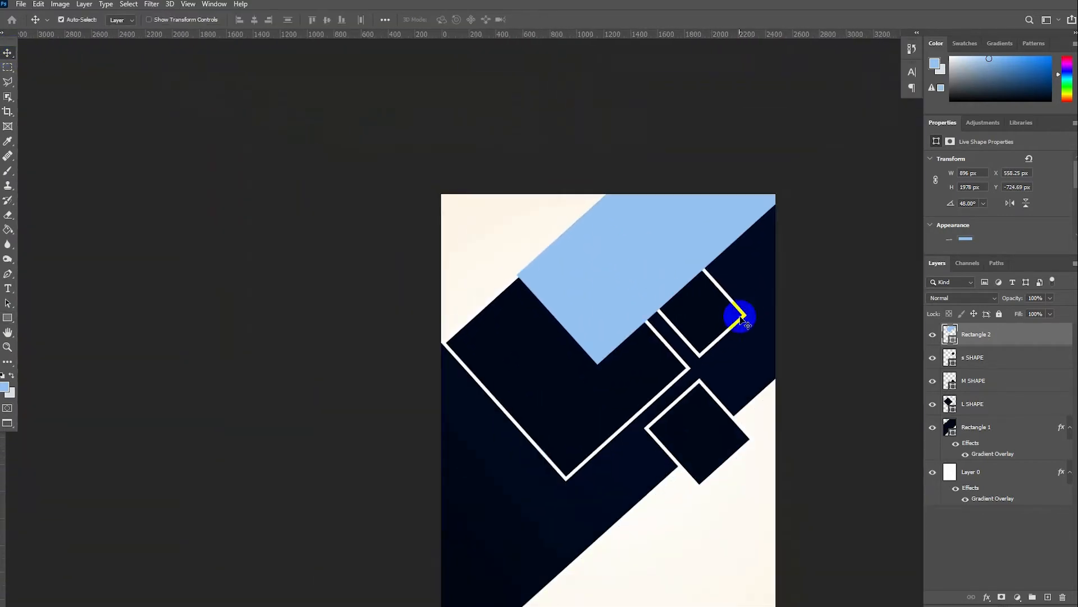
left_click_drag(981, 337, 955, 415)
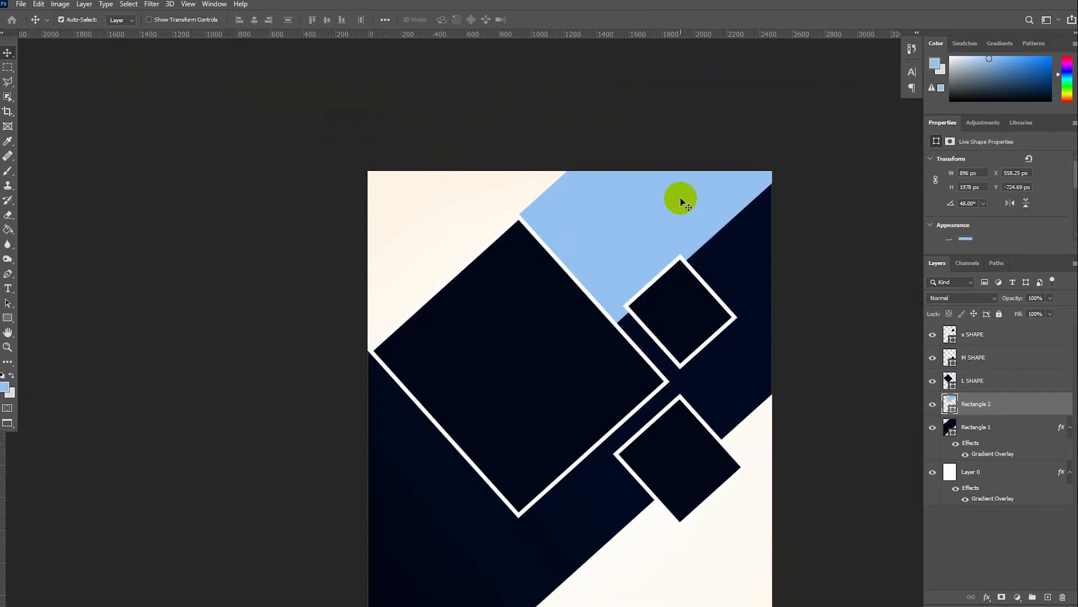
Change the light-blue rectangle's fill colour to bright red.
left_click(7, 318)
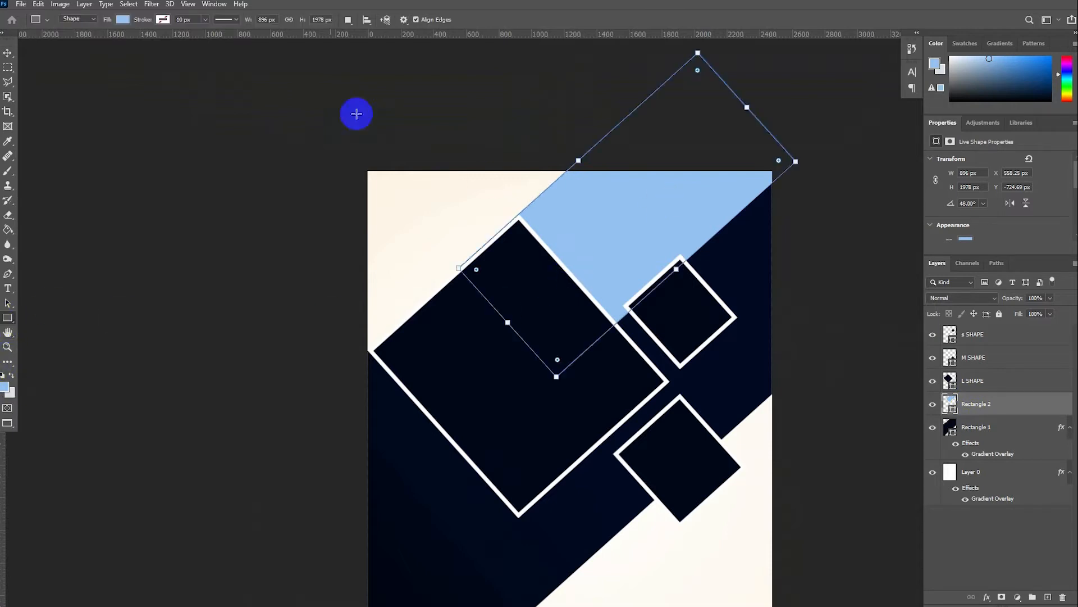
left_click(123, 20)
left_click(192, 42)
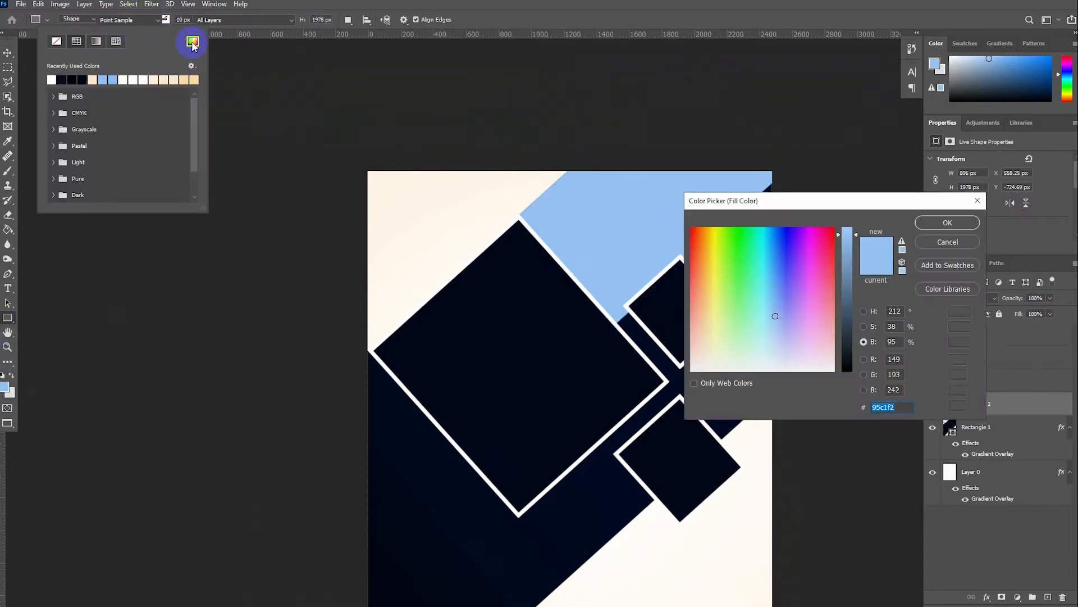
left_click_drag(836, 265, 836, 195)
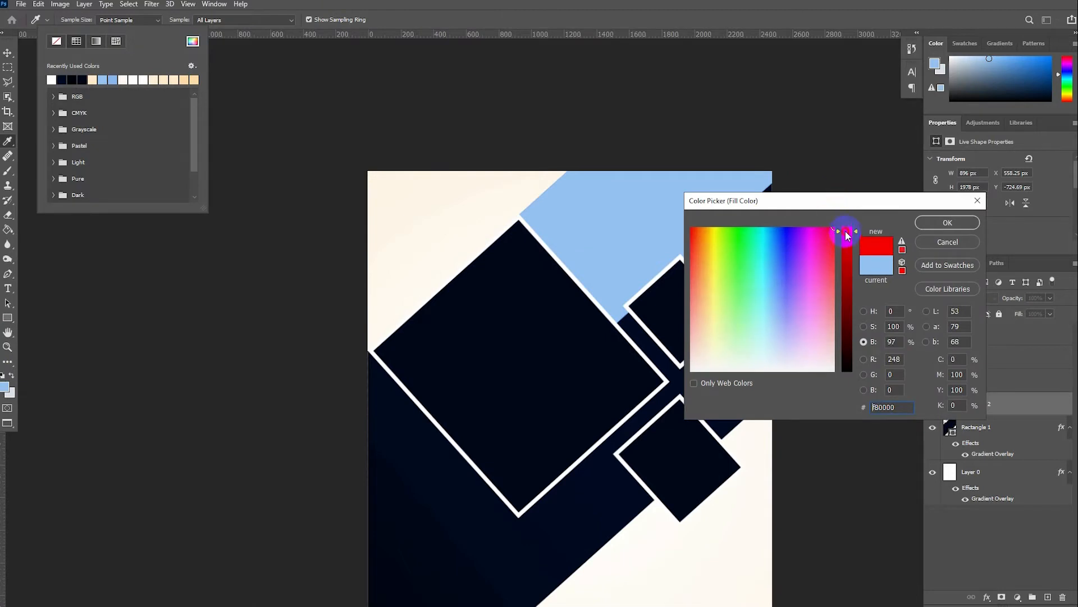
left_click(952, 223)
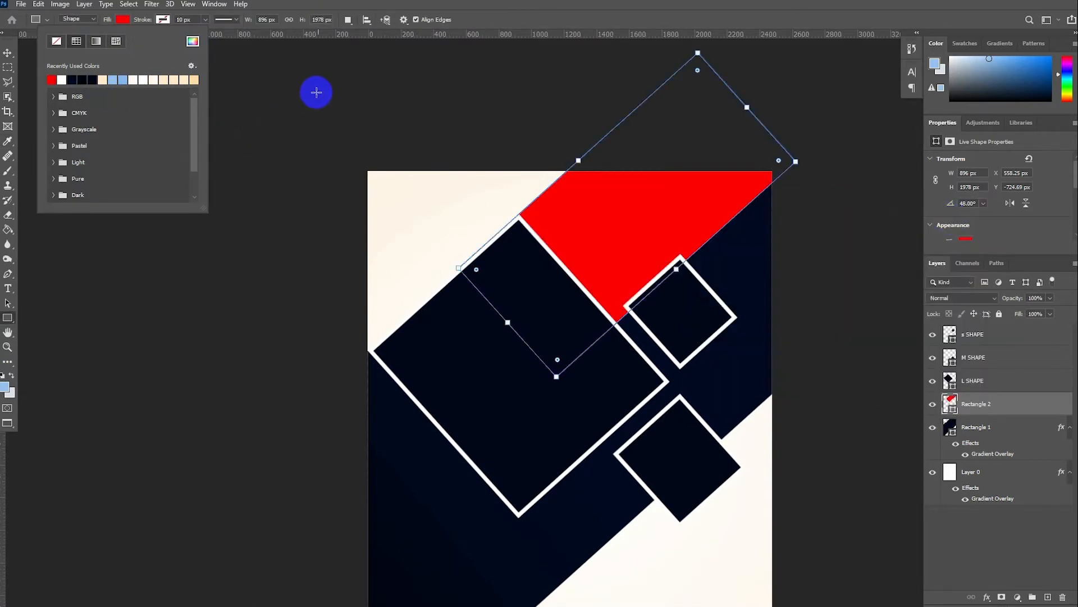
left_click(316, 99)
Add a Gradient Overlay to the red rectangle and open its gradient for editing.
left_click(988, 596)
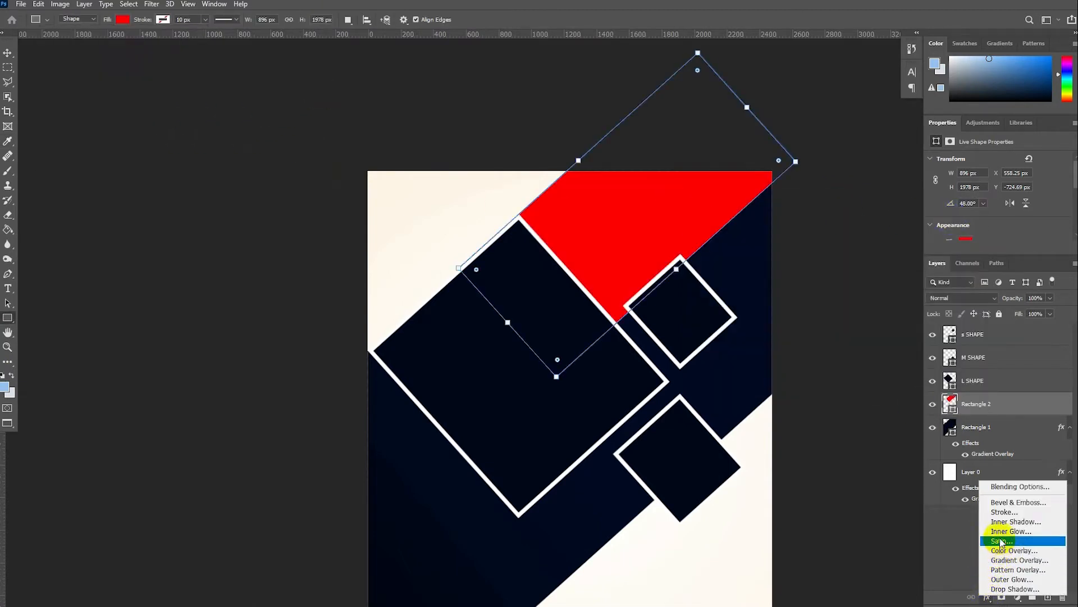
left_click(973, 548)
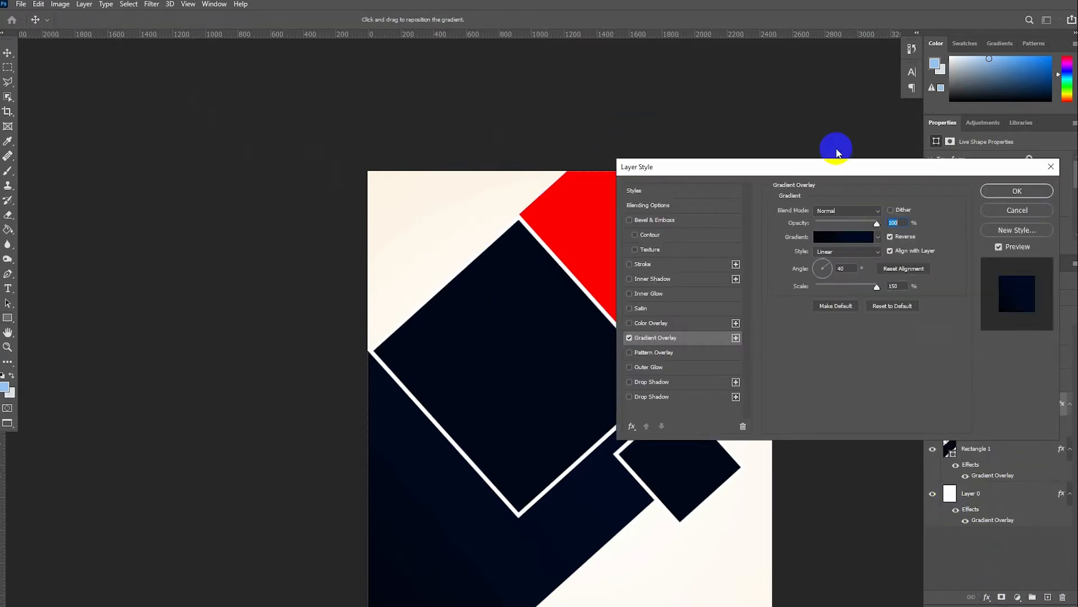
left_click_drag(825, 164, 948, 177)
left_click(962, 248)
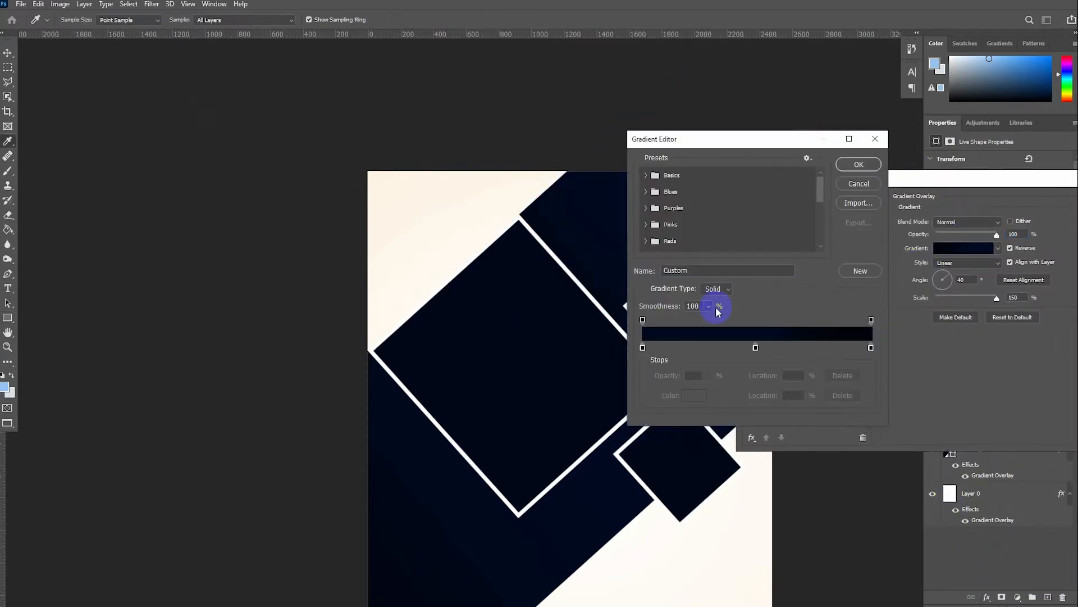
left_click_drag(722, 140, 867, 145)
Set the first colour stop of the rectangle's gradient to bright red.
left_click(789, 350)
left_click(792, 351)
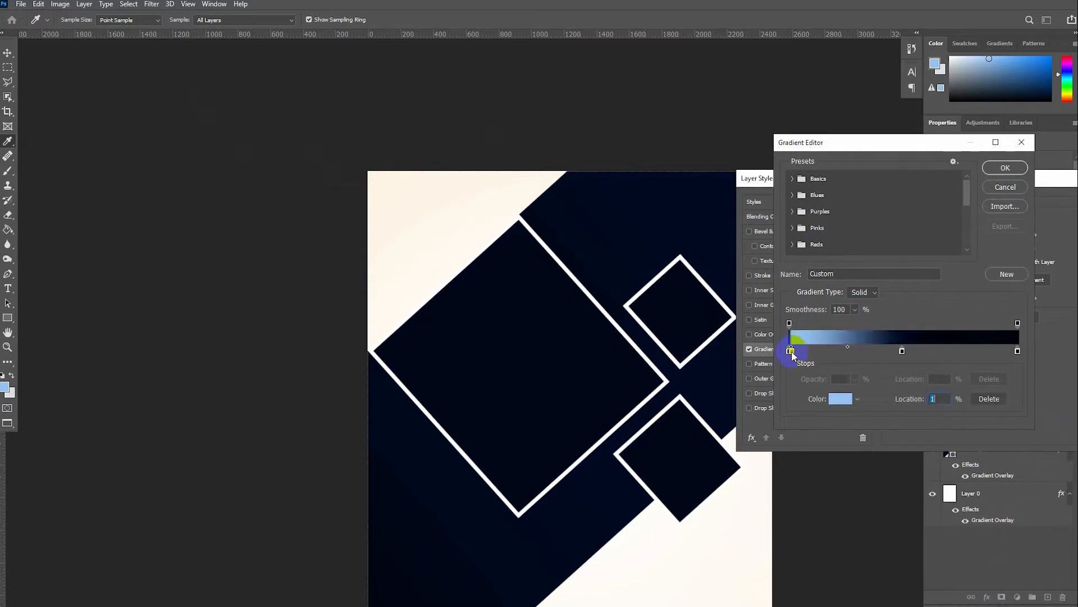
key("ctrl+z")
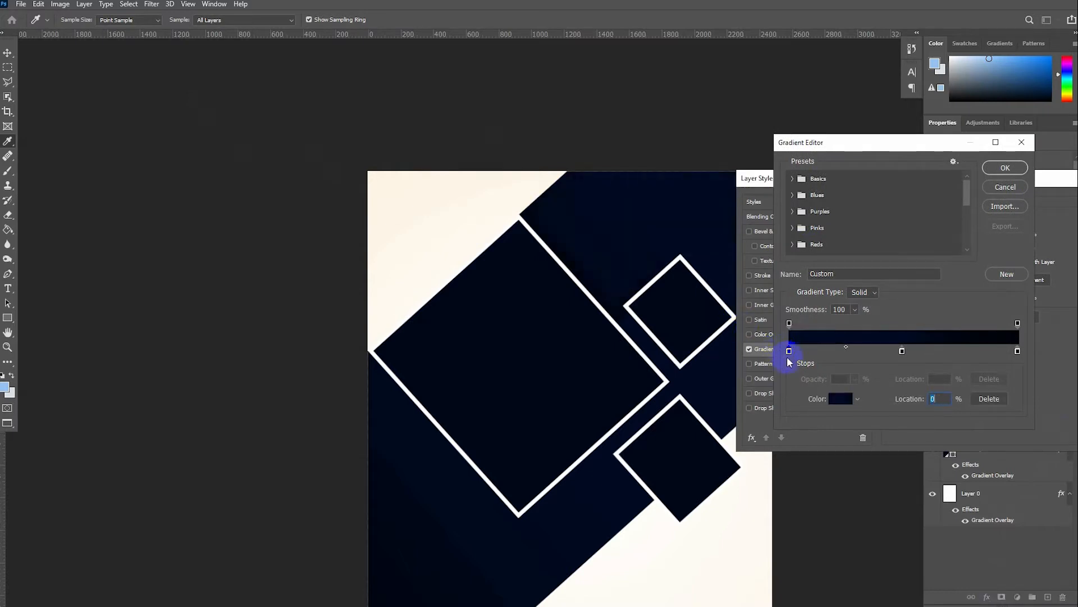
left_click(837, 404)
left_click(570, 211)
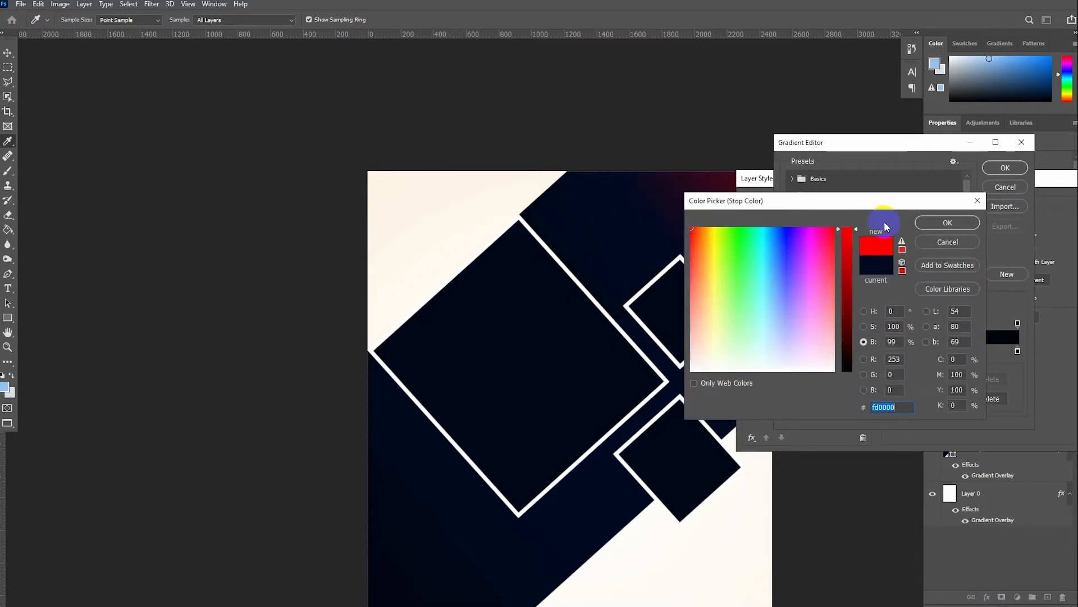
left_click(863, 311)
left_click_drag(818, 239, 822, 226)
left_click(940, 222)
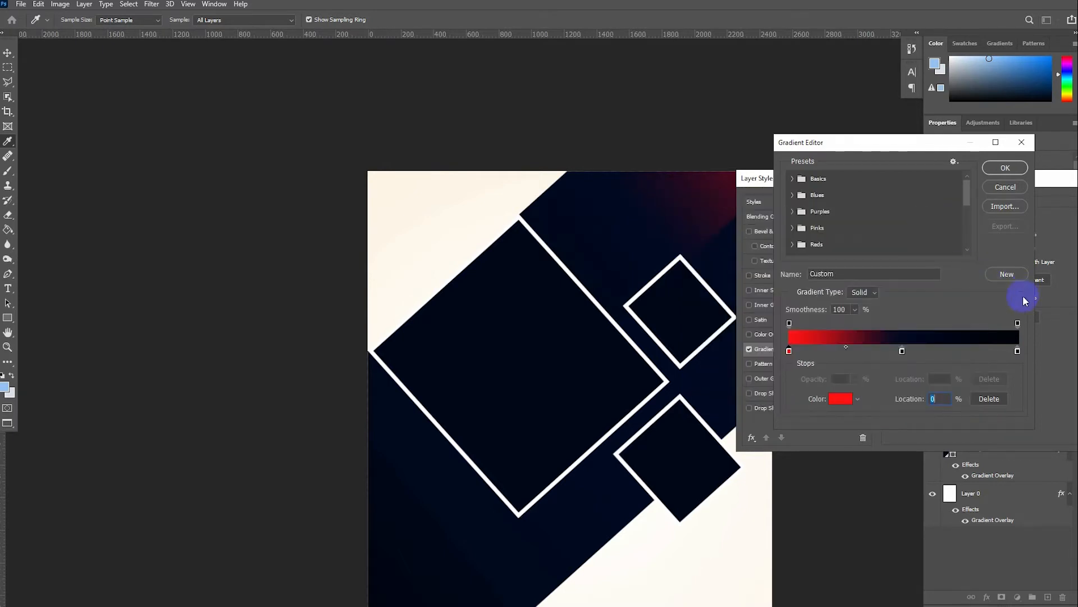
Set the last colour stop of the gradient to dark red c31515.
left_click(1018, 352)
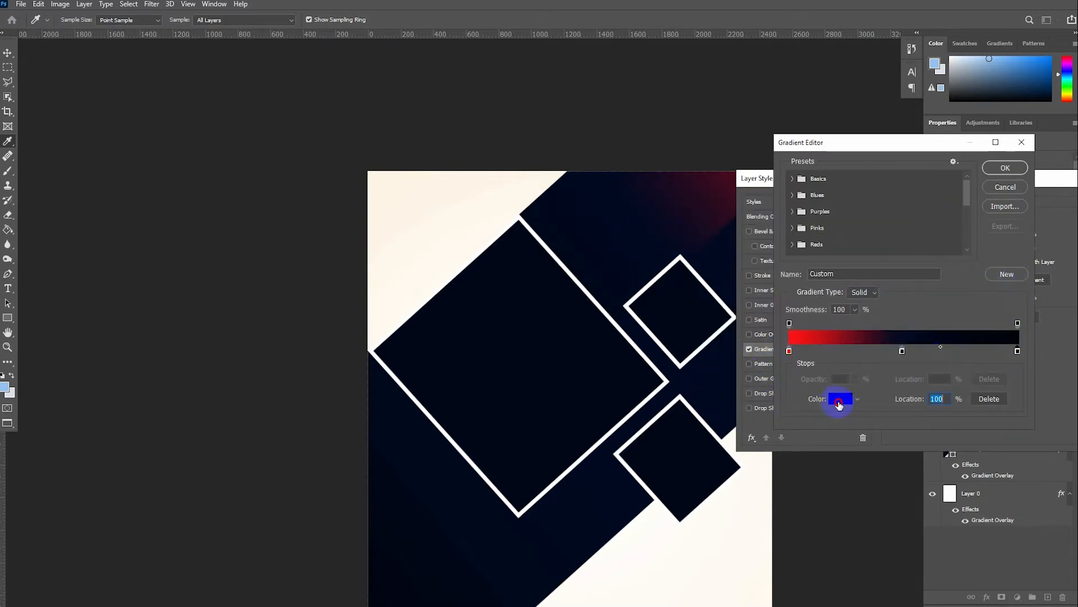
left_click(839, 404)
left_click(655, 189)
left_click_drag(816, 234, 820, 261)
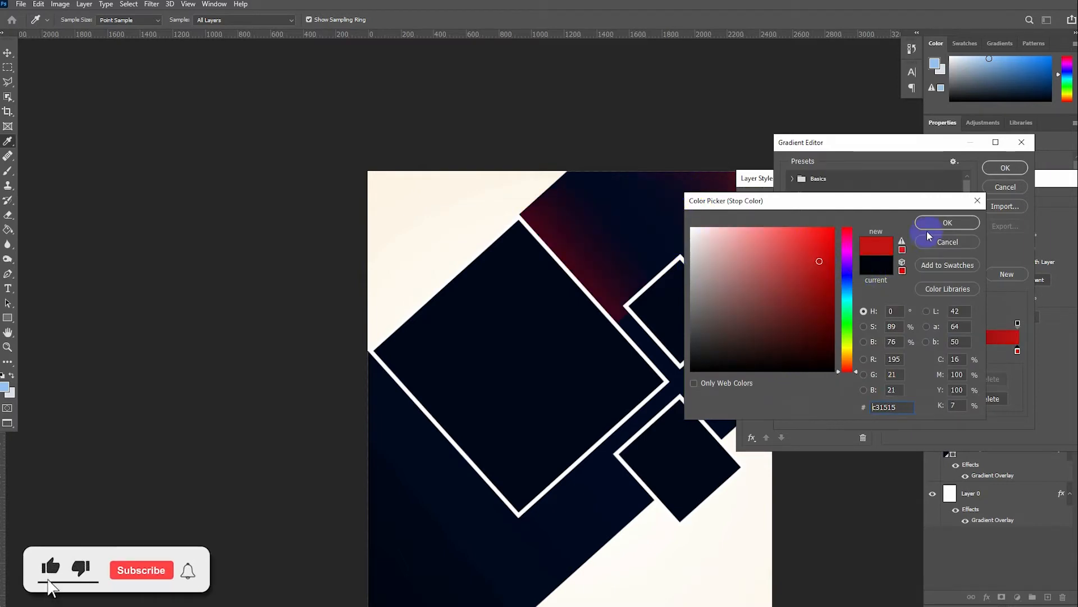
left_click(948, 222)
Delete the gradient's middle navy stop, move the dark red stop slightly inward and set the midpoint to 41%.
left_click(902, 351)
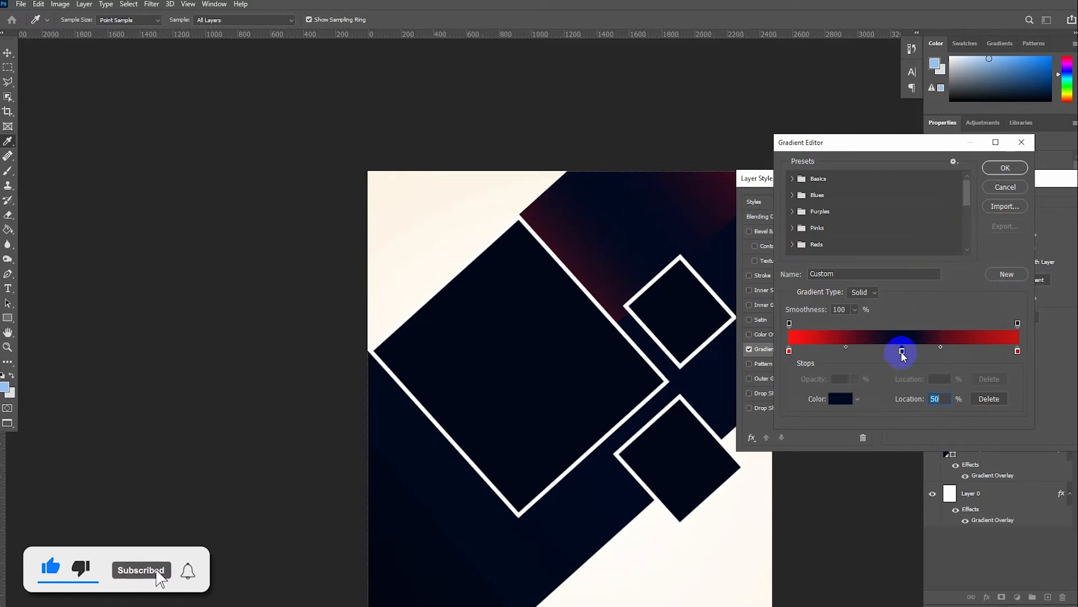
left_click(989, 398)
mouse_move(1018, 351)
left_mouse_down()
mouse_move(984, 358)
mouse_move(1003, 356)
left_mouse_up()
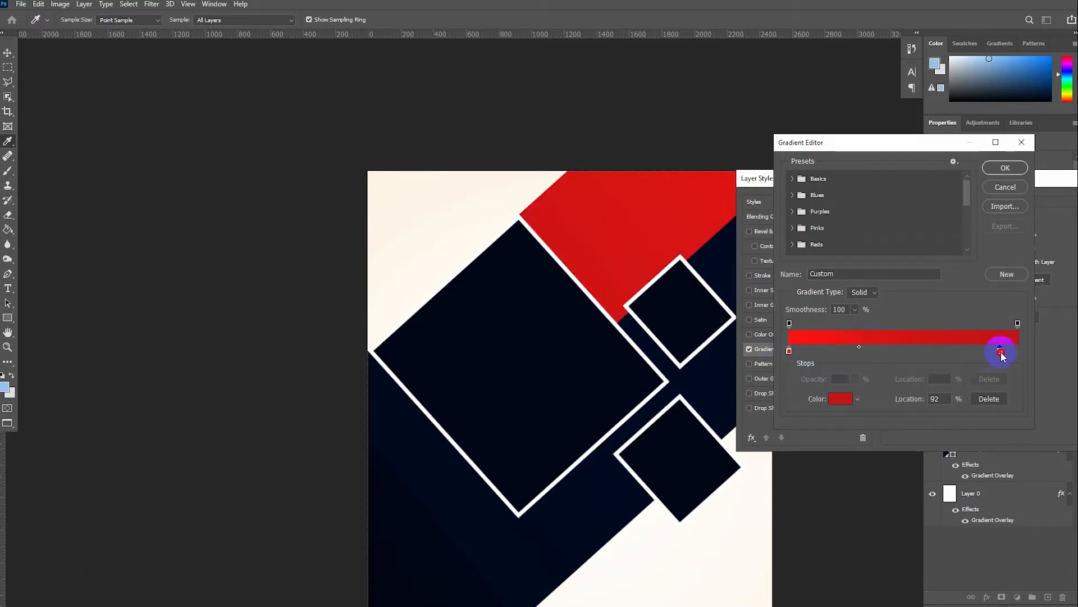
left_click_drag(862, 345, 878, 345)
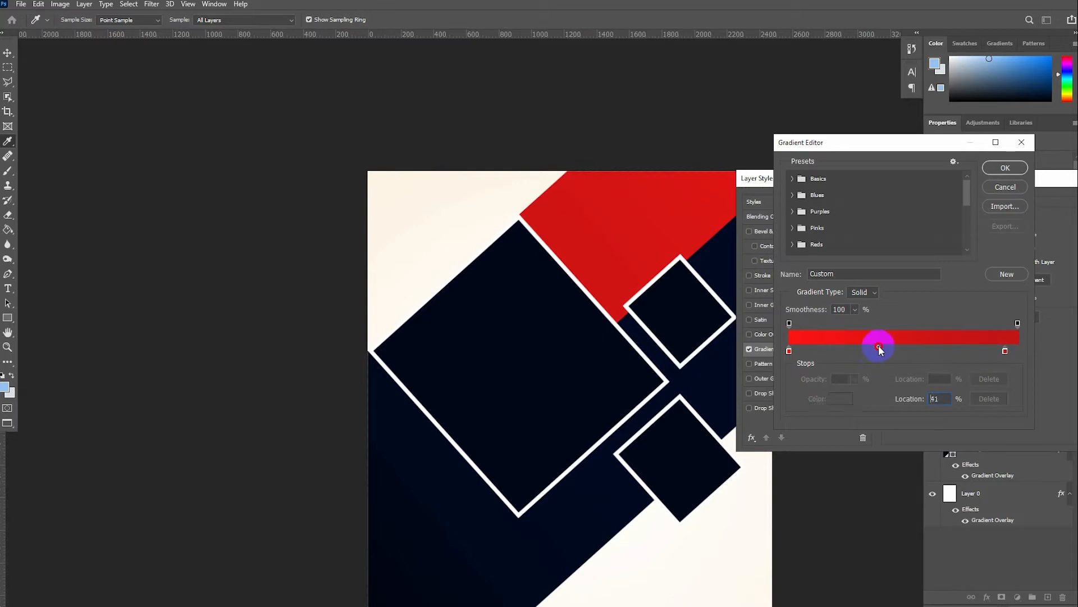
left_click(1007, 168)
Set the gradient overlay's angle to about -158° and apply the layer style.
left_click_drag(1049, 177, 858, 342)
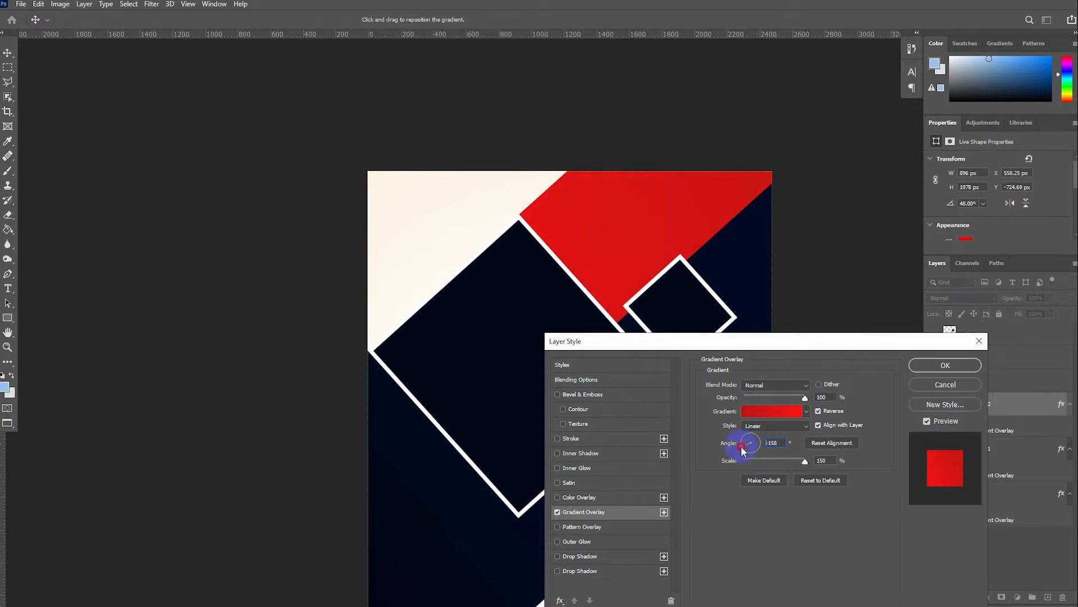
left_click(950, 369)
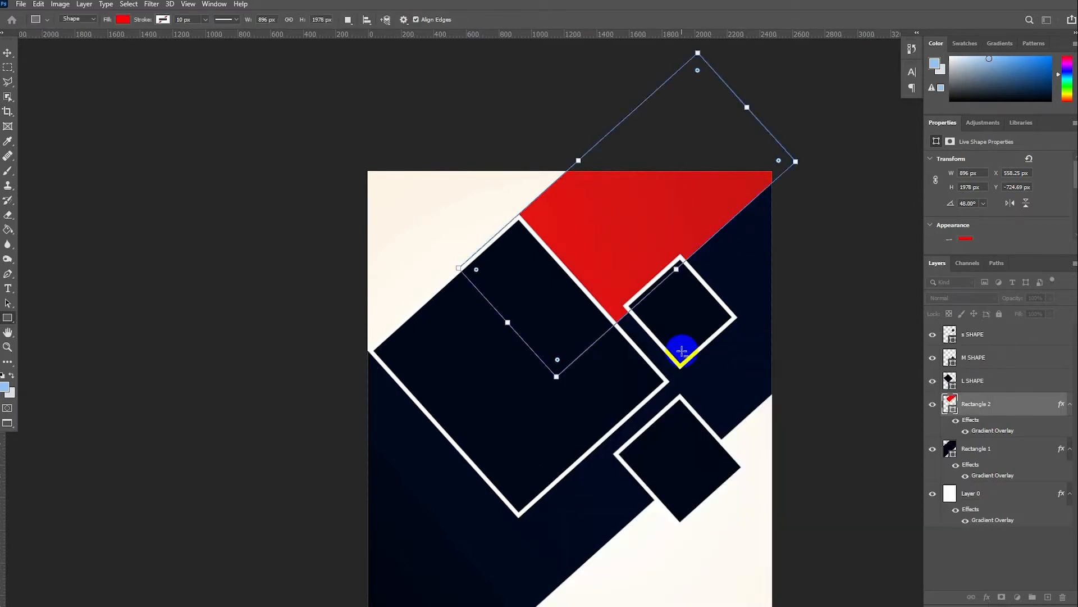
scroll(681, 352, "down", 1)
scroll(731, 342, "up", 2)
Duplicate the red rectangle and place the copy lower over the navy band.
left_click(7, 52)
scroll(606, 212, "down", 2)
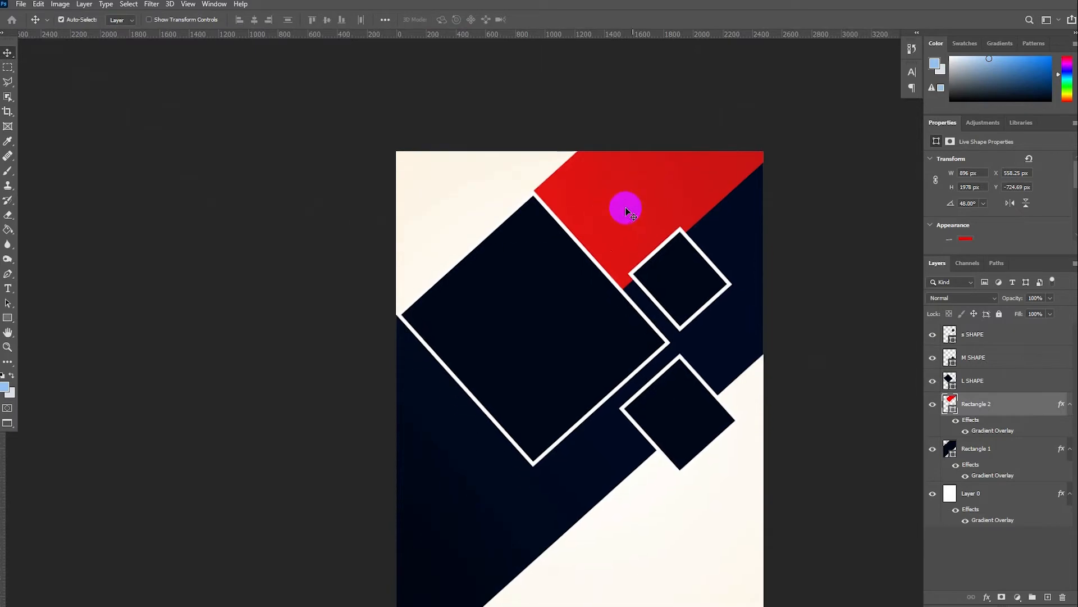
left_click_drag(655, 206, 709, 322)
Resize the copied red rectangle to 235 px wide and 950 px high.
left_click(7, 318)
left_click(1016, 184)
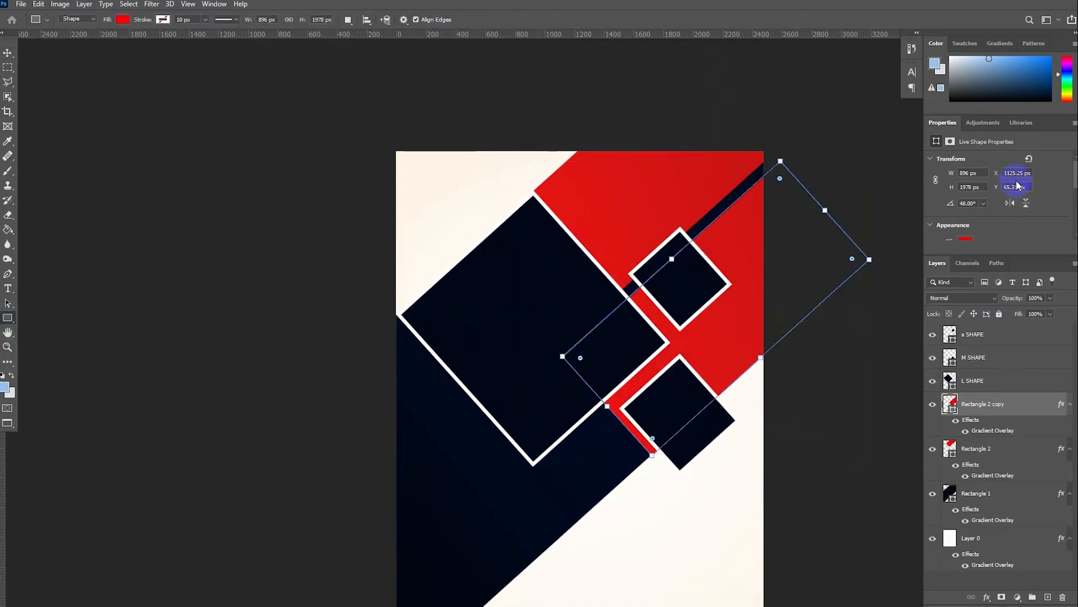
left_click(980, 171)
type("235")
key("Tab")
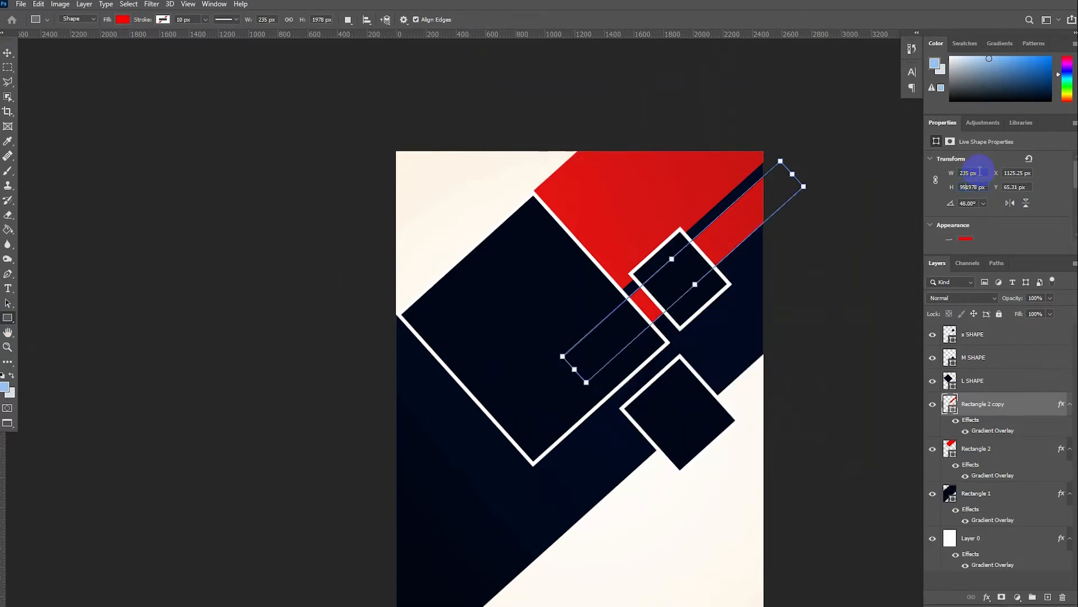
key("Return")
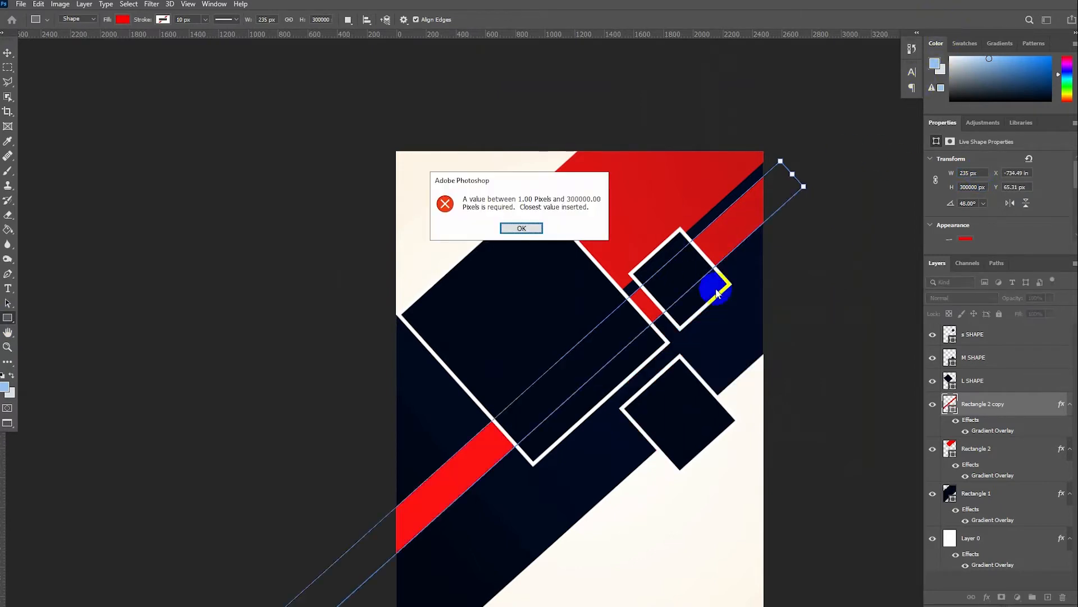
left_click(522, 227)
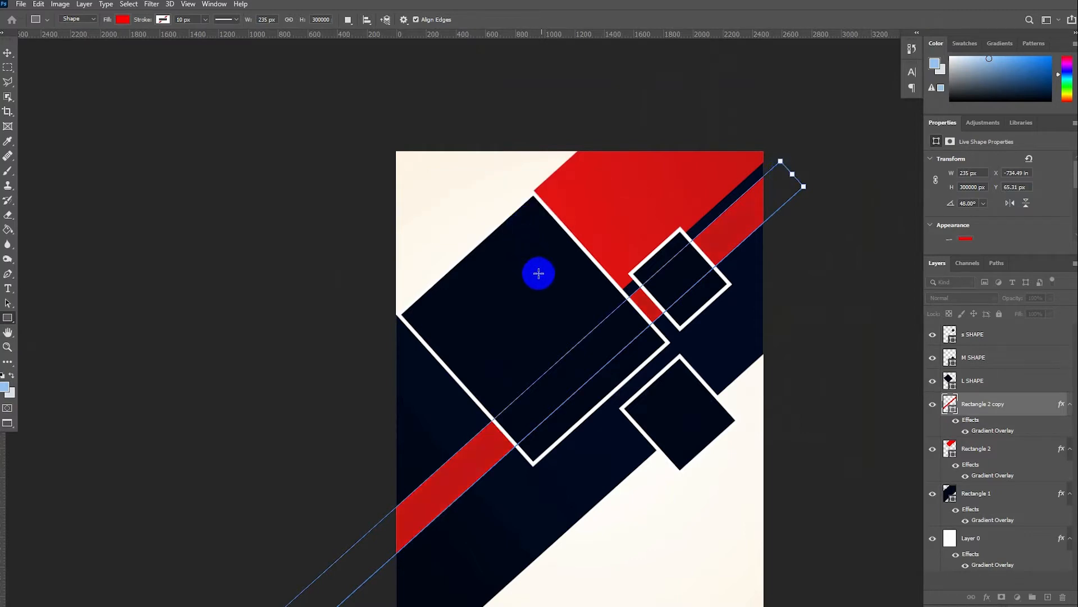
left_click(971, 187)
type("950")
key("Return")
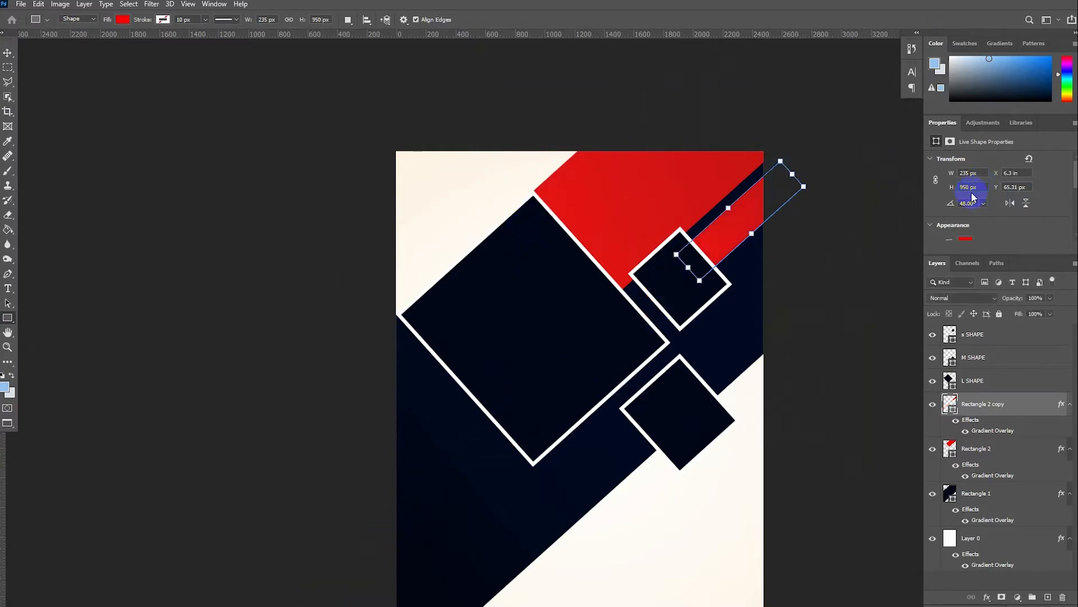
Move the small red strip to the band's lower edge beside the M SHAPE frame and align it flush with that edge.
left_click(8, 51)
left_click_drag(666, 225, 738, 365)
scroll(803, 393, "up", 5)
scroll(695, 350, "up", 3)
left_click_drag(619, 275, 621, 284)
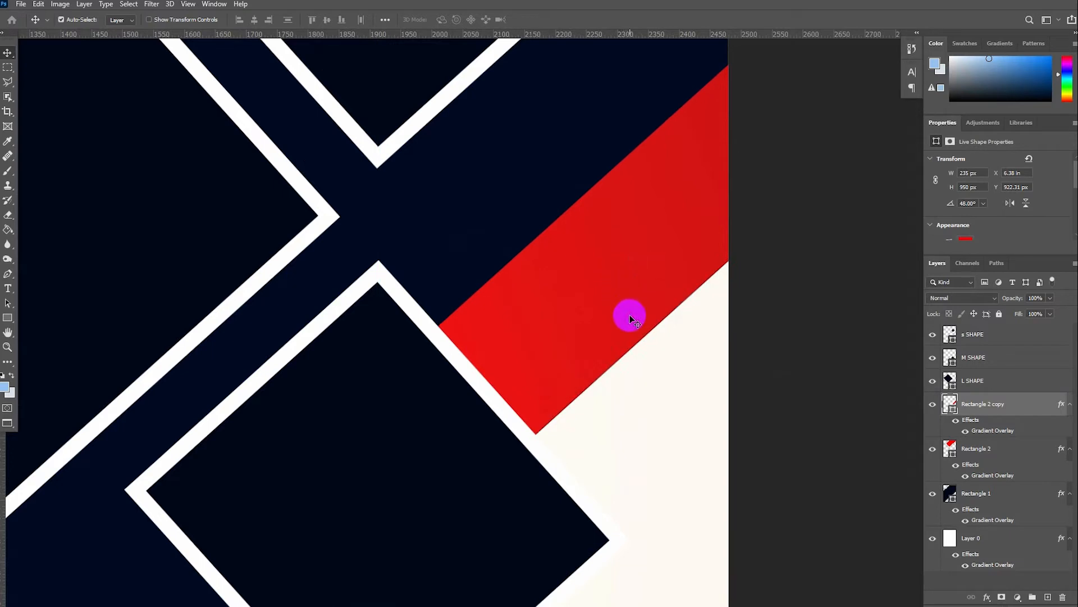
scroll(626, 326, "down", 6)
Give the navy band a white ffffff stroke 50 px wide.
left_click(419, 467)
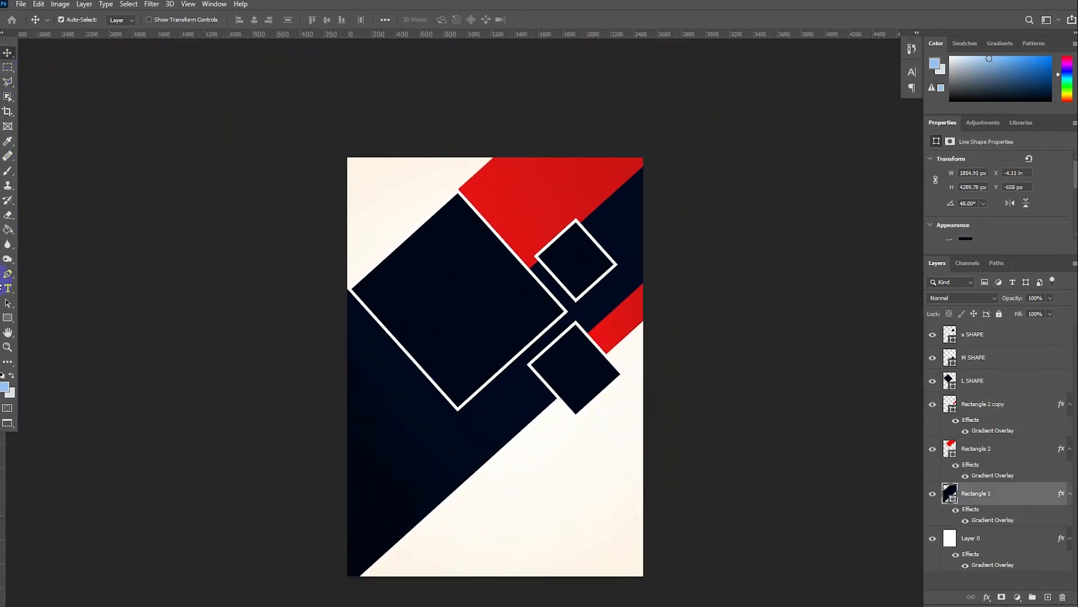
left_click(8, 318)
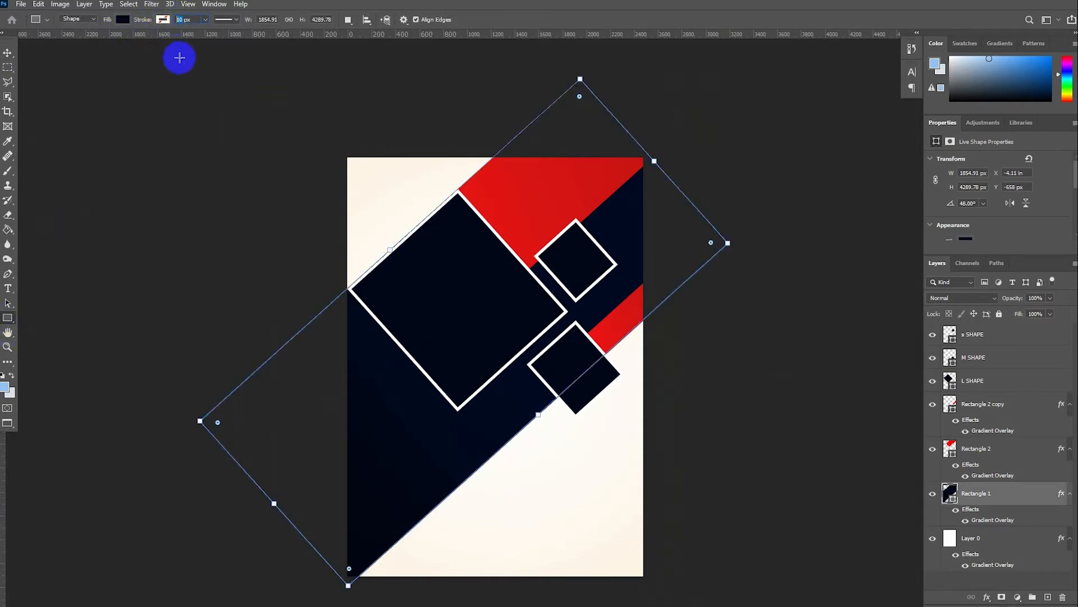
left_click(161, 20)
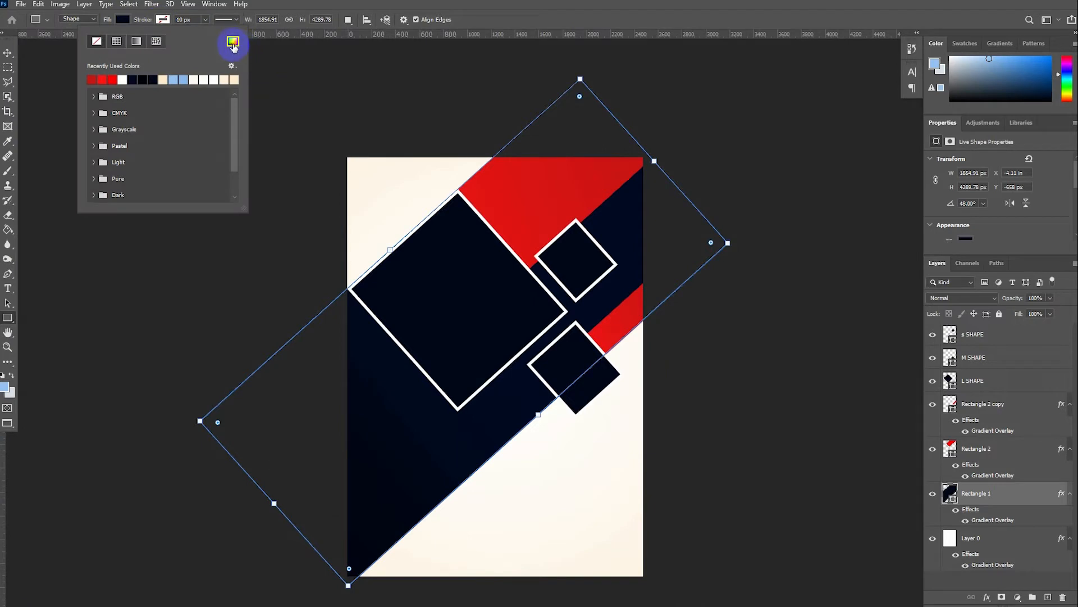
left_click(232, 44)
left_click_drag(787, 258, 639, 157)
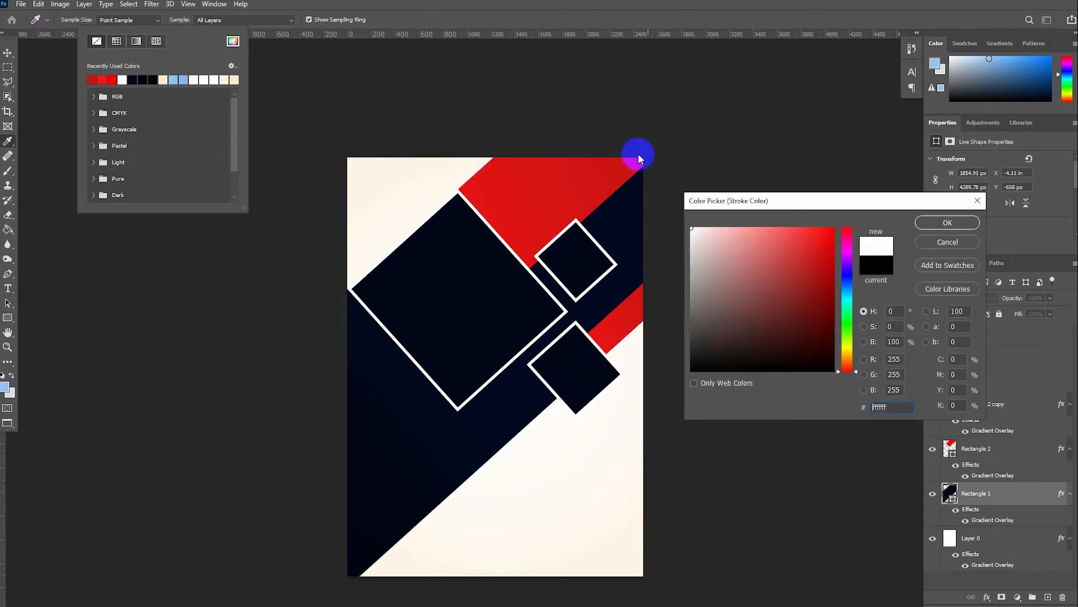
left_click(922, 215)
left_click(183, 19)
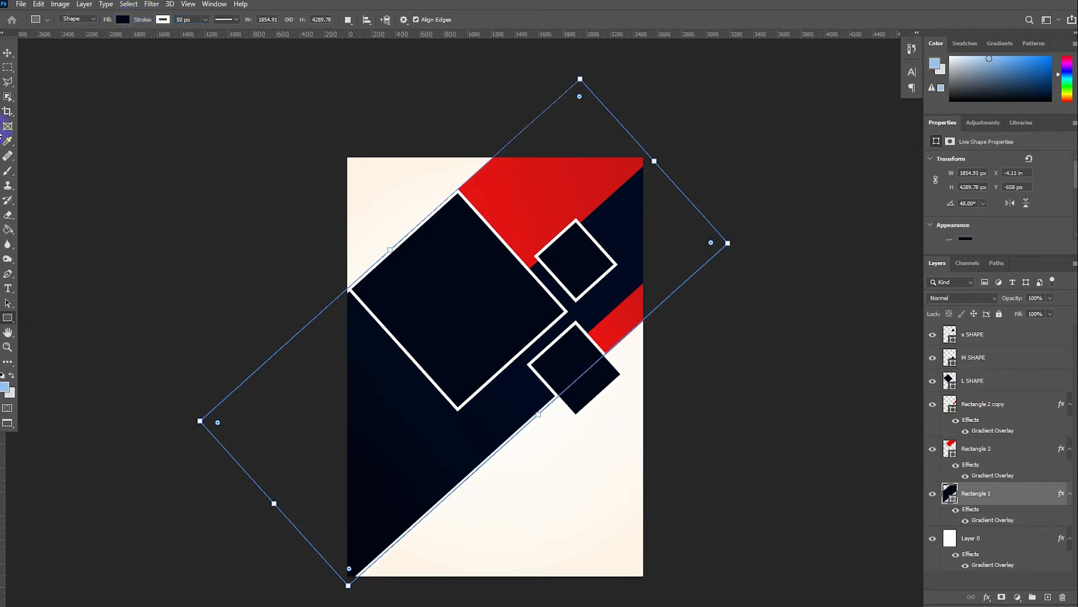
left_click(7, 57)
scroll(564, 466, "up", 7)
scroll(563, 466, "down", 9)
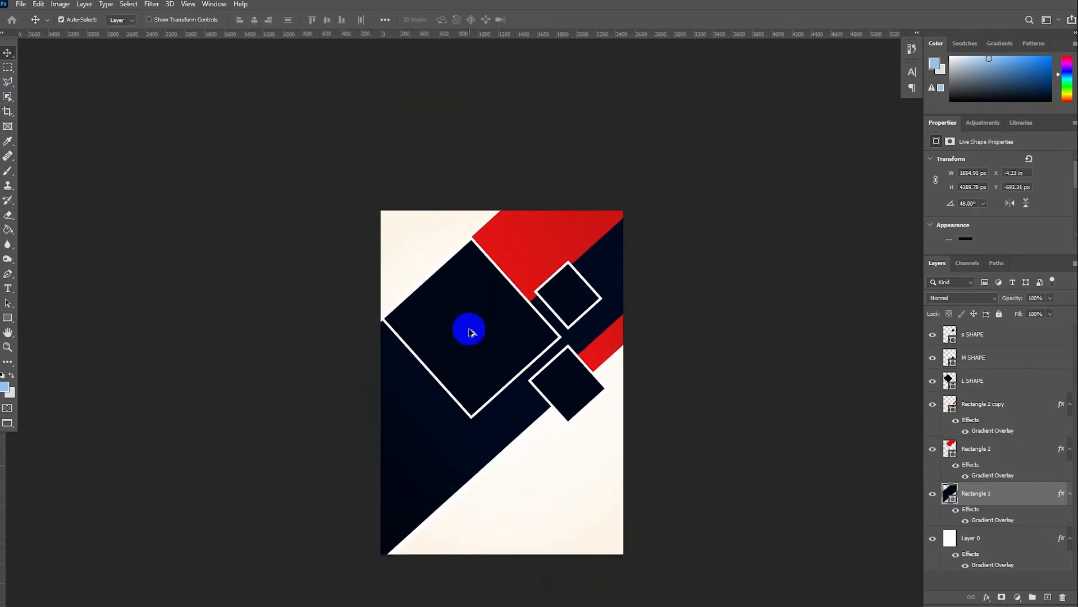
Duplicate the small red strip and place the copy across the page's upper-left corner.
scroll(471, 328, "up", 2)
left_click_drag(645, 349, 372, 207)
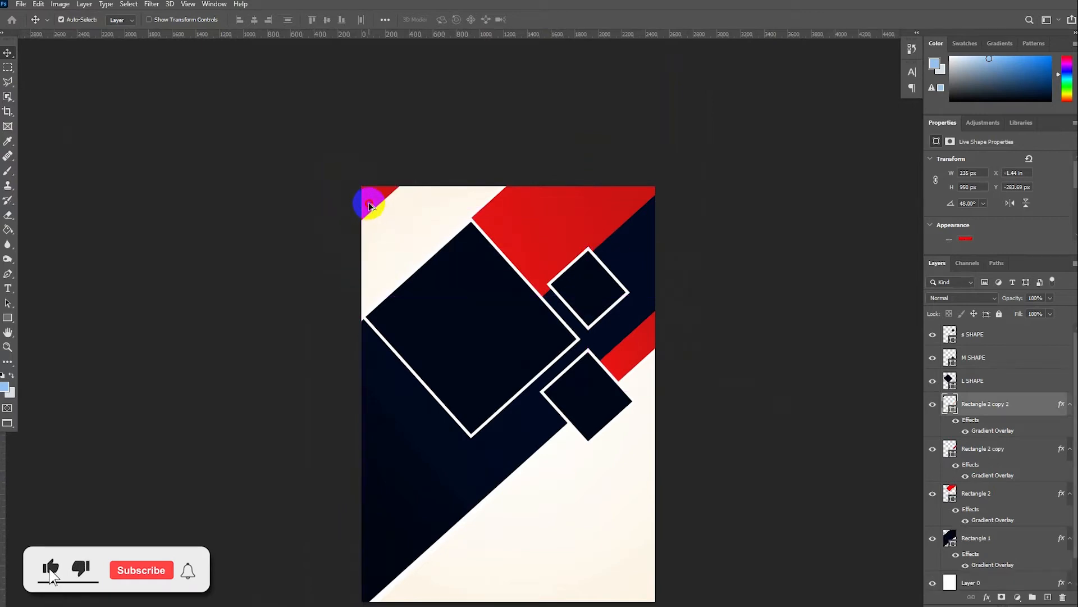
left_click(742, 385)
Nudge the corner strip up by 95 px so that only a small red triangle covers the page corner.
left_click(372, 204)
key("shift+Up")
key("shift+Up")
key("shift+Up")
key("shift+Up")
key("shift+Up")
key("shift+Up")
key("shift+Up")
key("shift+Up")
key("shift+Up")
key("Up")
key("Up")
key("Up")
key("Up")
key("Up")
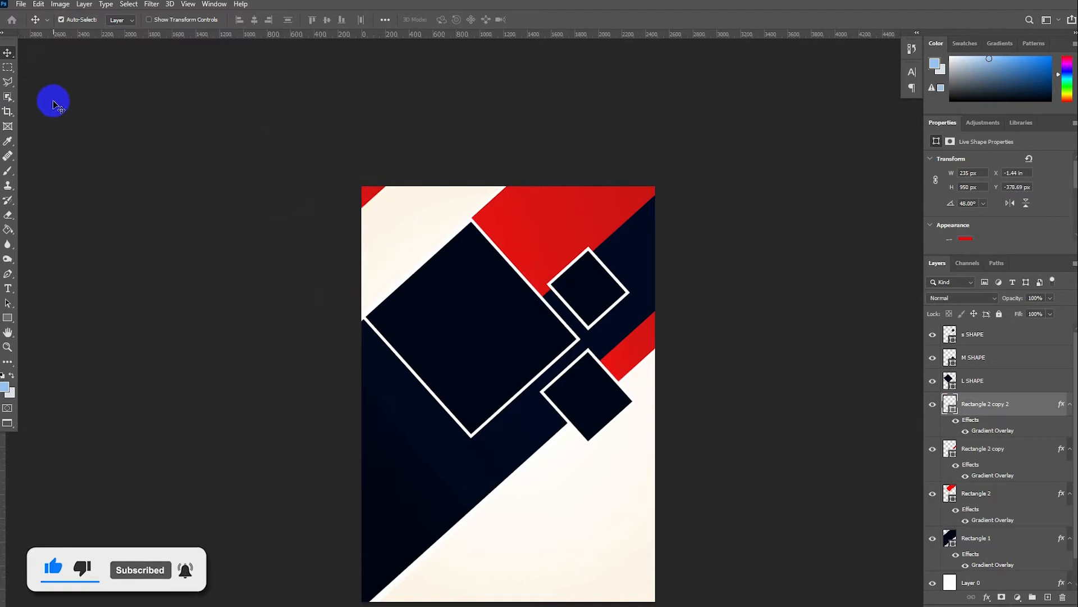
Rename the corner strip's layer to CORNER.
left_click(984, 406)
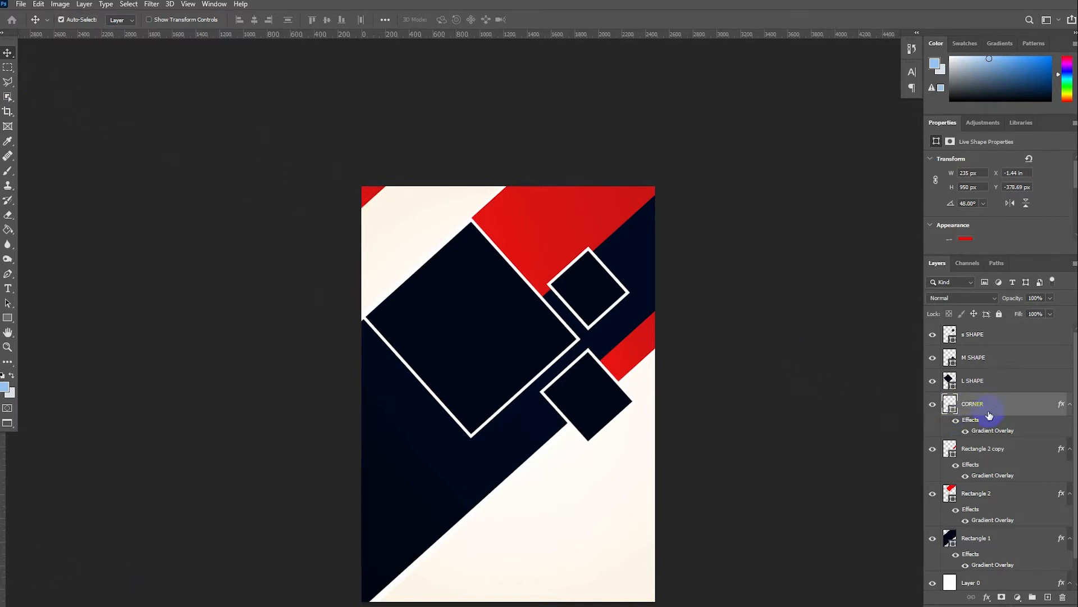
scroll(989, 415, "down", 1)
scroll(707, 363, "down", 2)
Draw a rectangle about 2283 by 436 px across the lower part of the page and fill it with the darker red.
left_click(8, 318)
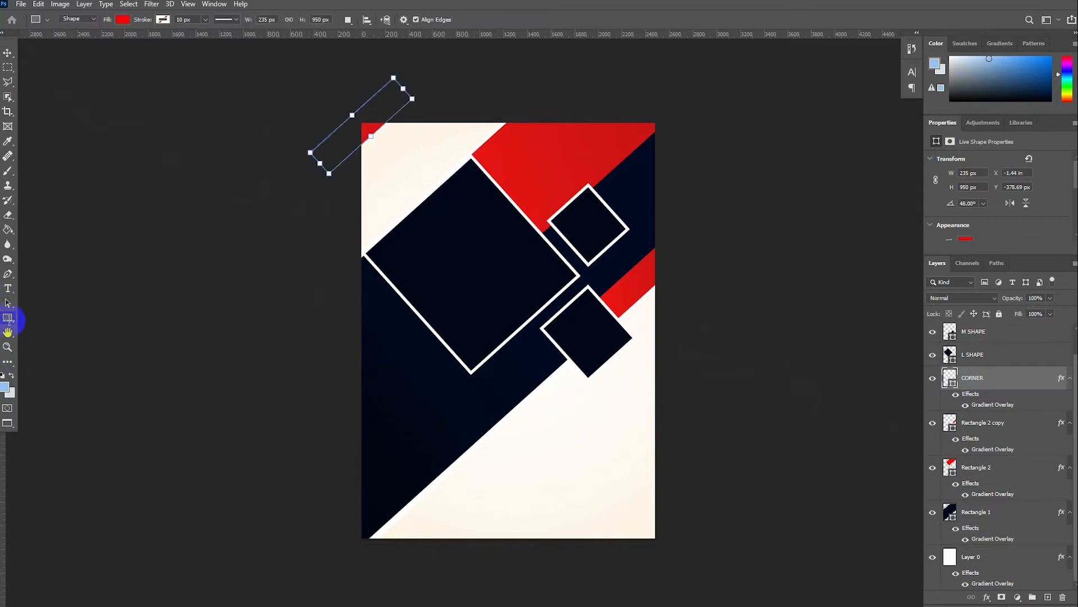
left_click_drag(392, 456, 664, 507)
left_click(123, 20)
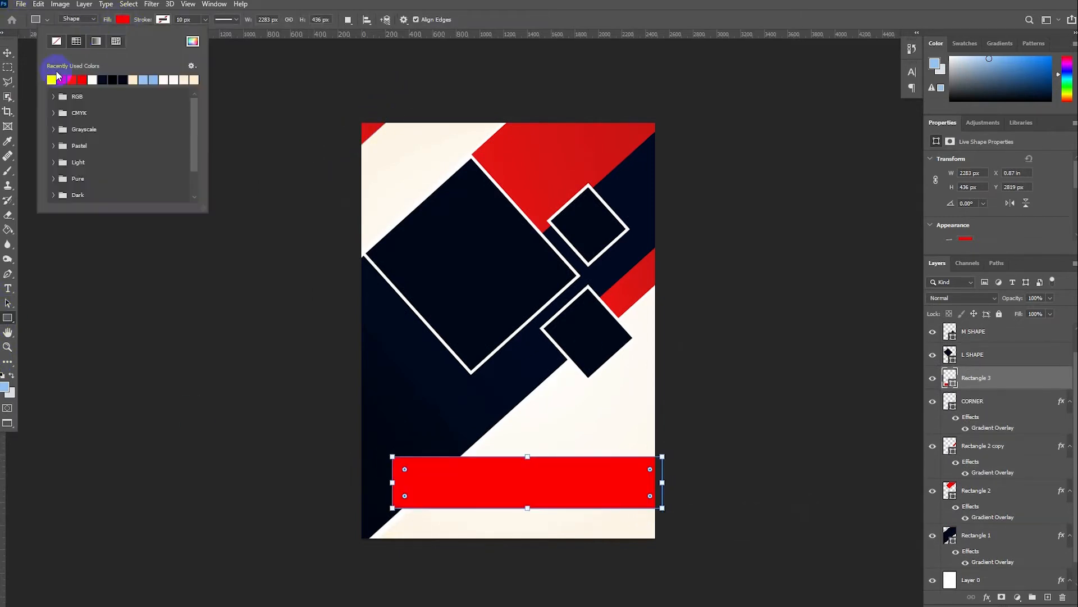
left_click(61, 80)
left_click(122, 20)
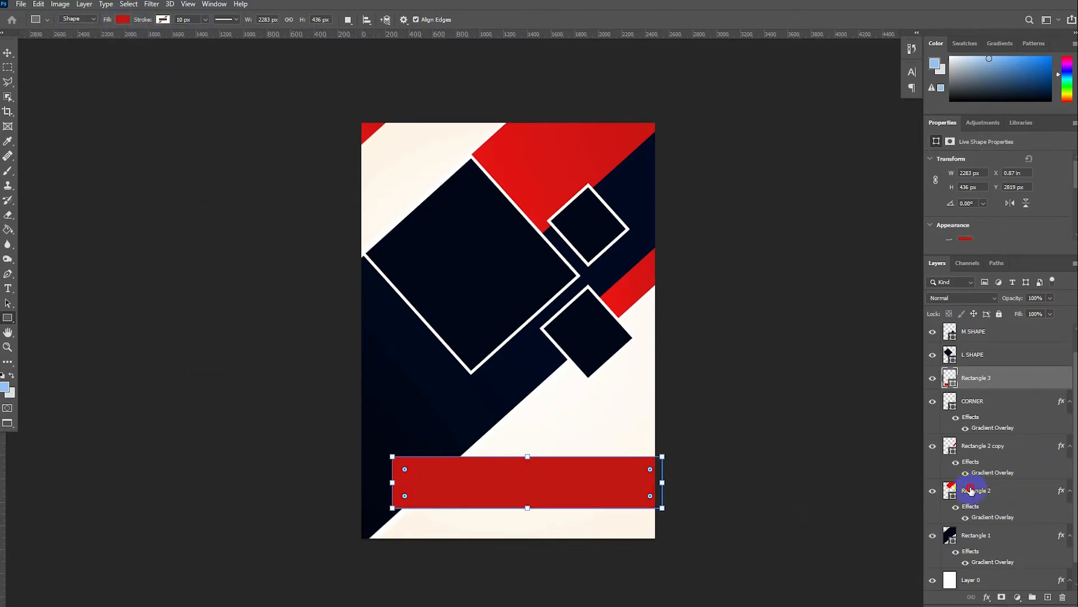
key("v")
left_click(611, 437)
left_click(599, 470)
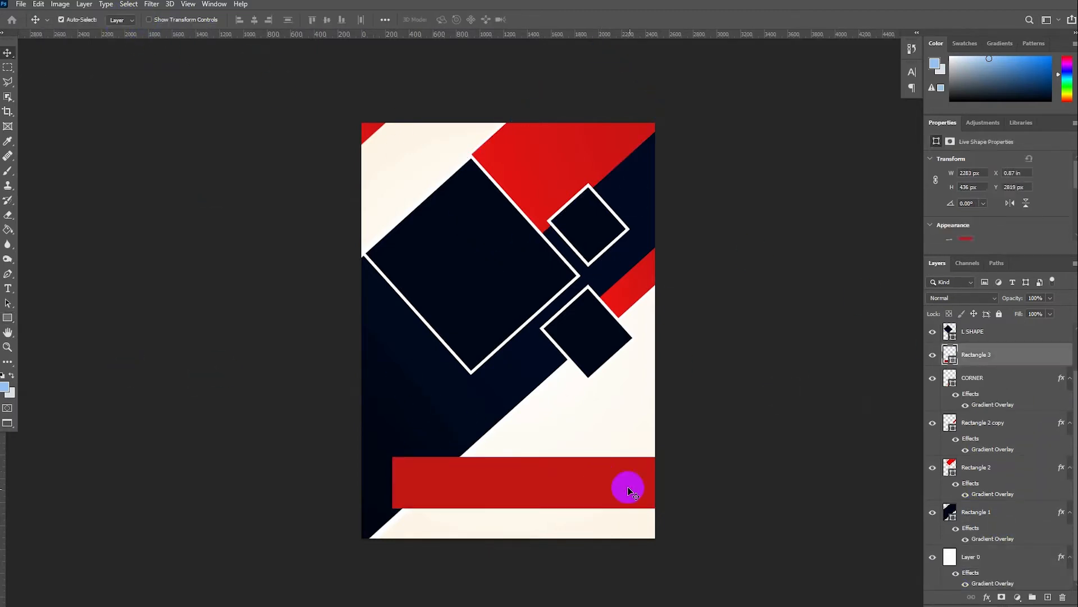
Apply a reversed red linear gradient overlay to the new rectangle with an angle of 174° and a scale of 111%.
left_click(992, 598)
left_click(998, 562)
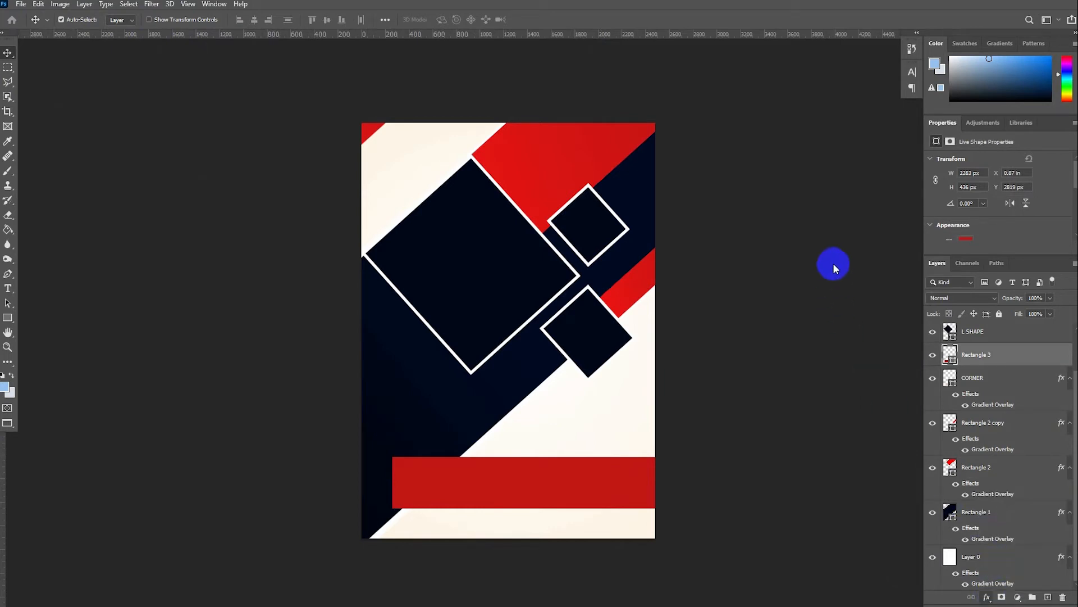
left_click_drag(818, 330, 891, 203)
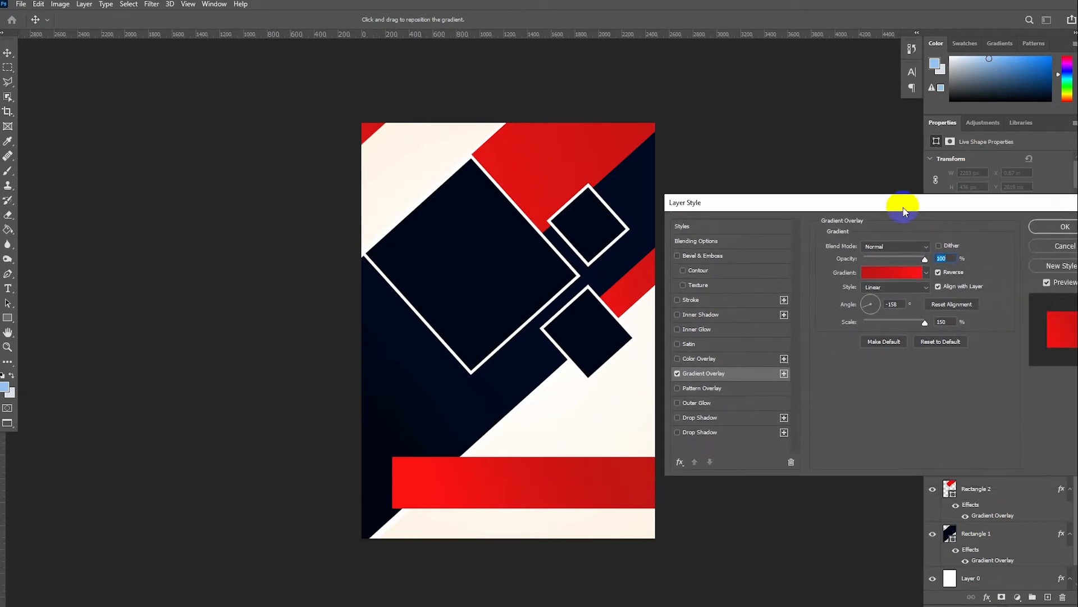
left_click_drag(878, 310, 868, 305)
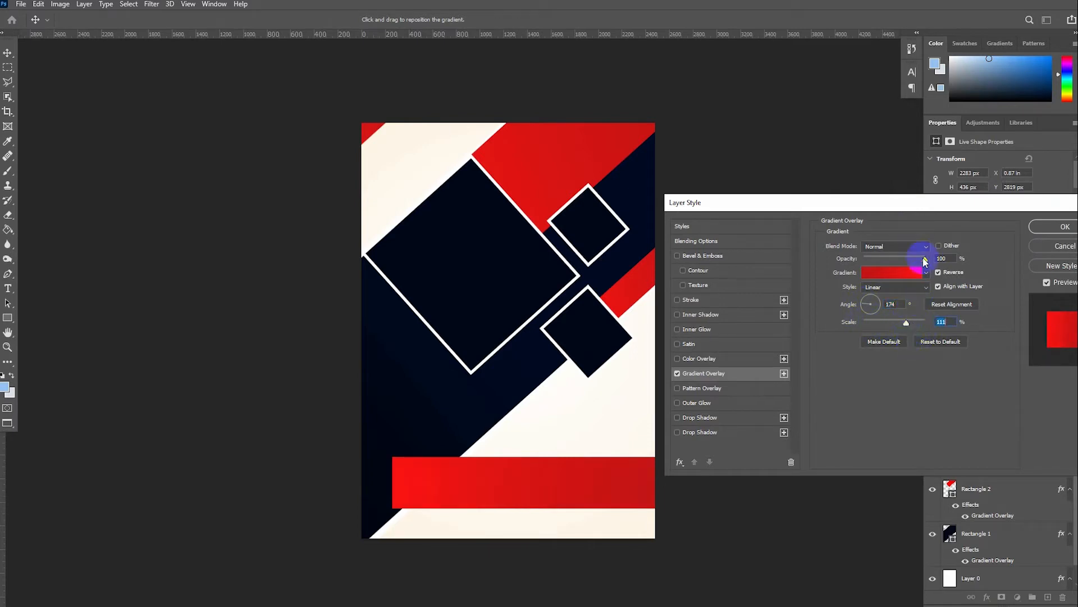
Try adding a third dark red colour stop near the middle of the rectangle's gradient.
left_click(903, 273)
left_click(1017, 351)
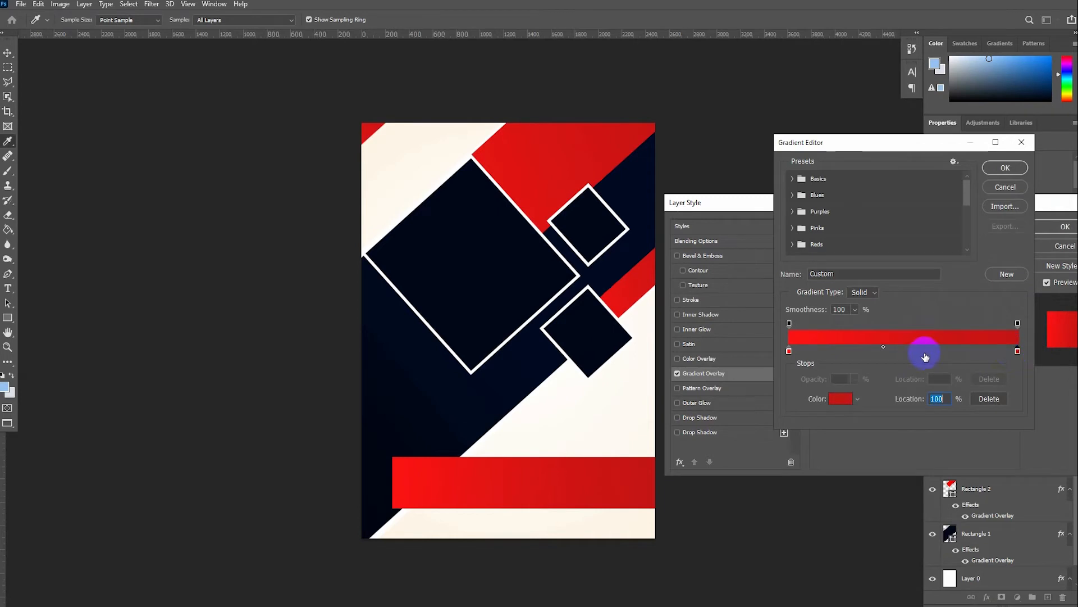
left_click_drag(889, 350, 916, 350)
left_click(1003, 168)
Set the gradient overlay's angle to 175° and delete the gradient's middle colour stop.
left_click_drag(975, 202, 945, 160)
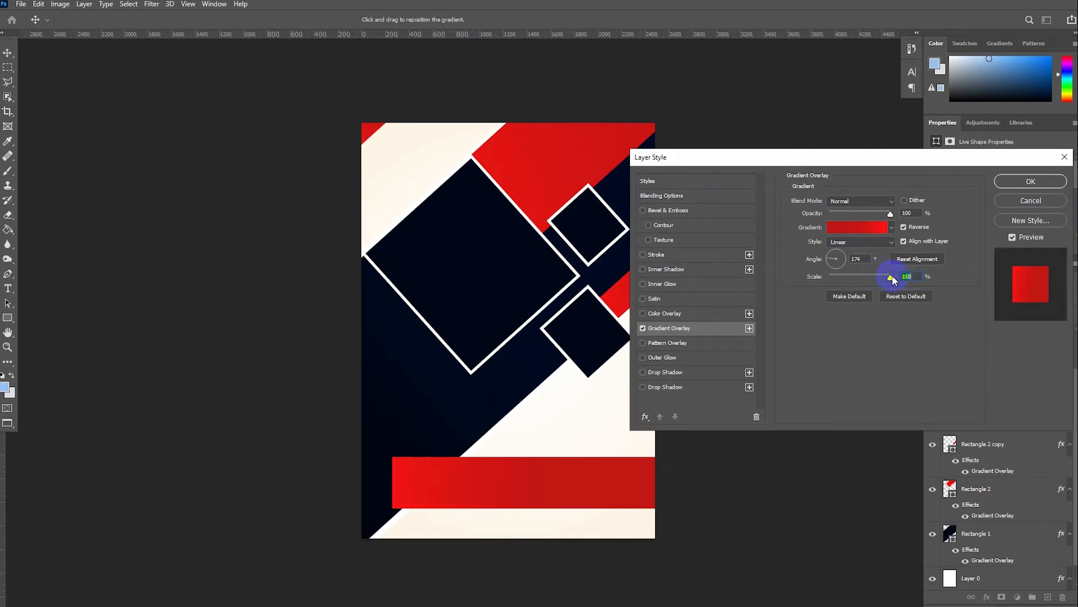
left_click(841, 260)
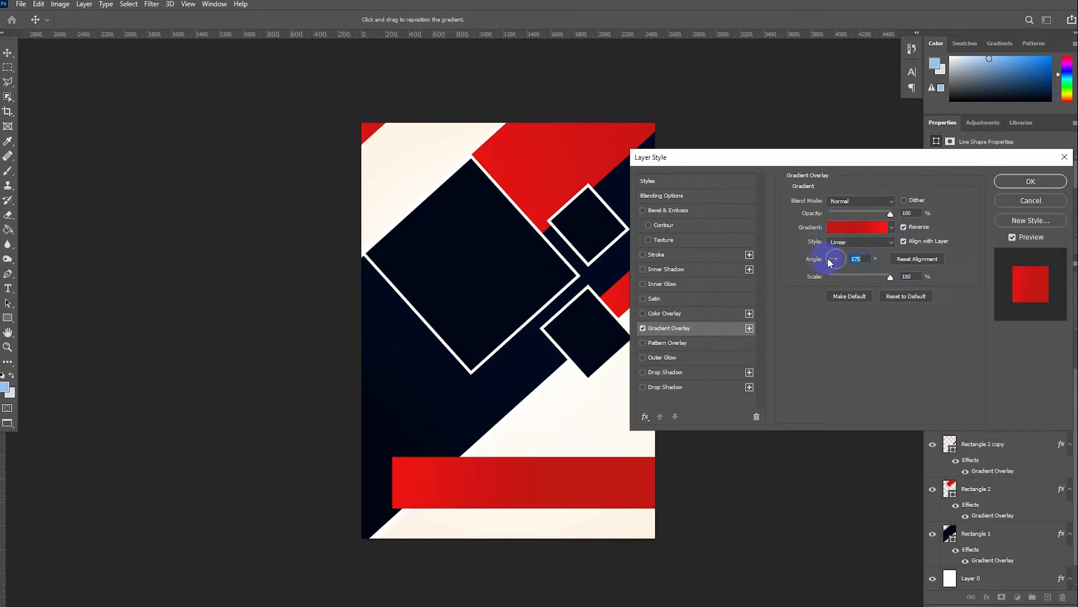
left_click(847, 227)
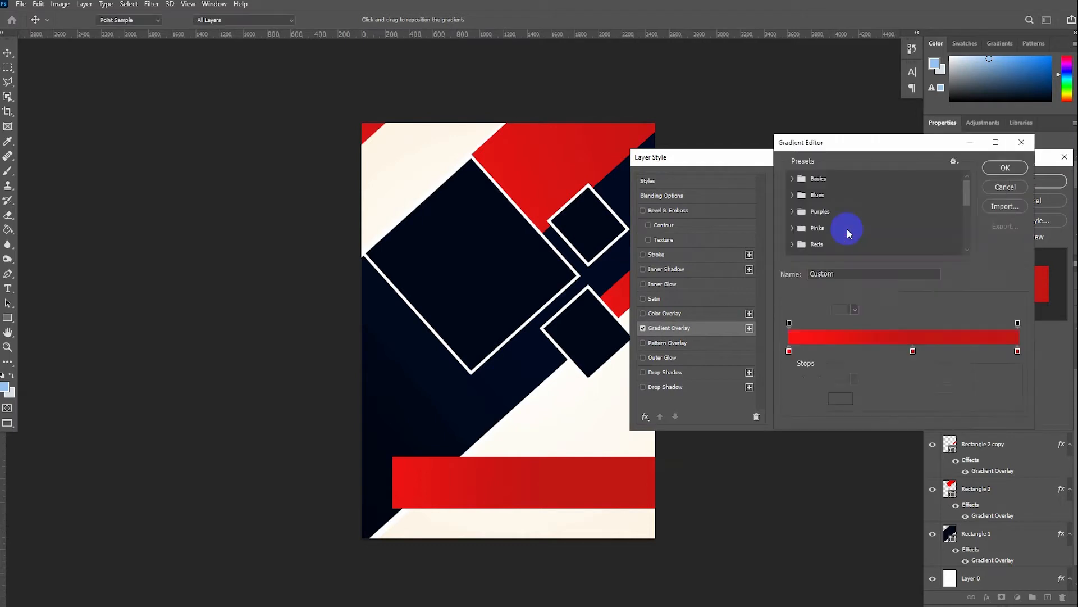
left_click(913, 350)
left_click(989, 399)
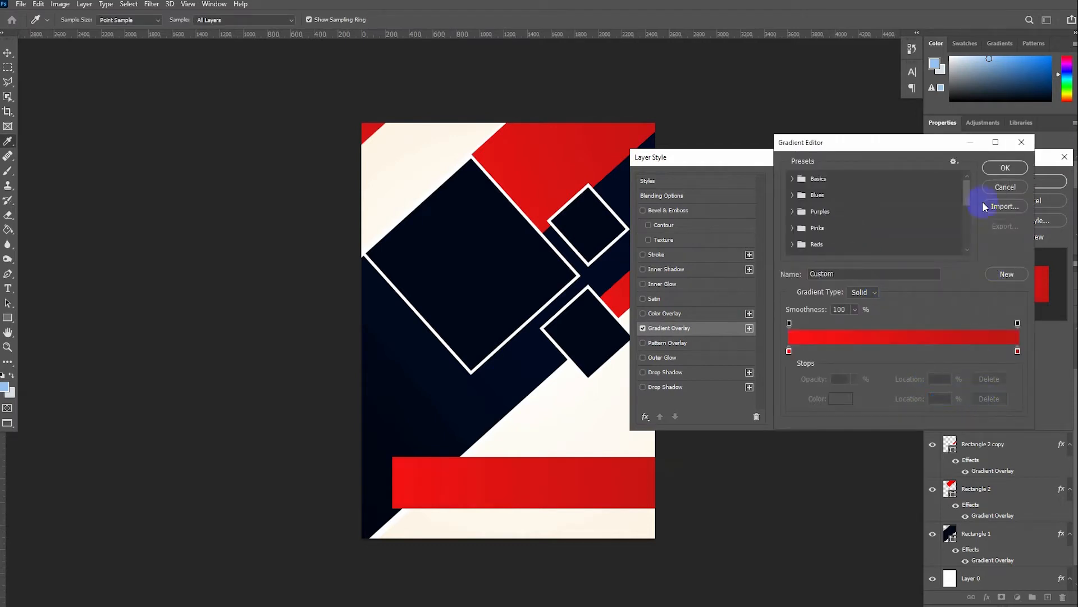
left_click(998, 172)
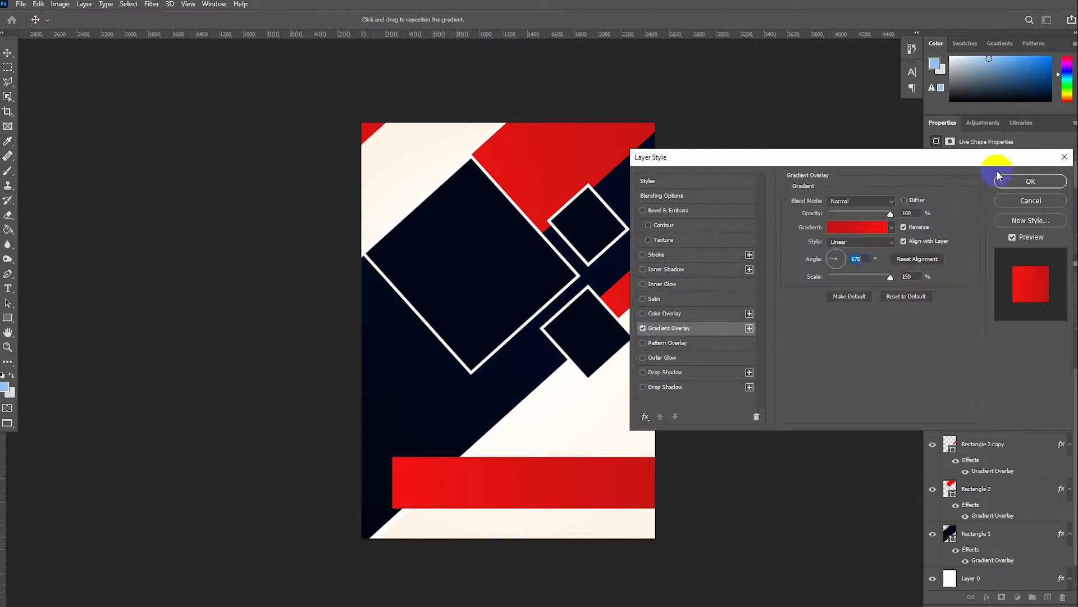
Reduce the linear gradient overlay's scale to 79% and apply the layer style.
left_click(1012, 238)
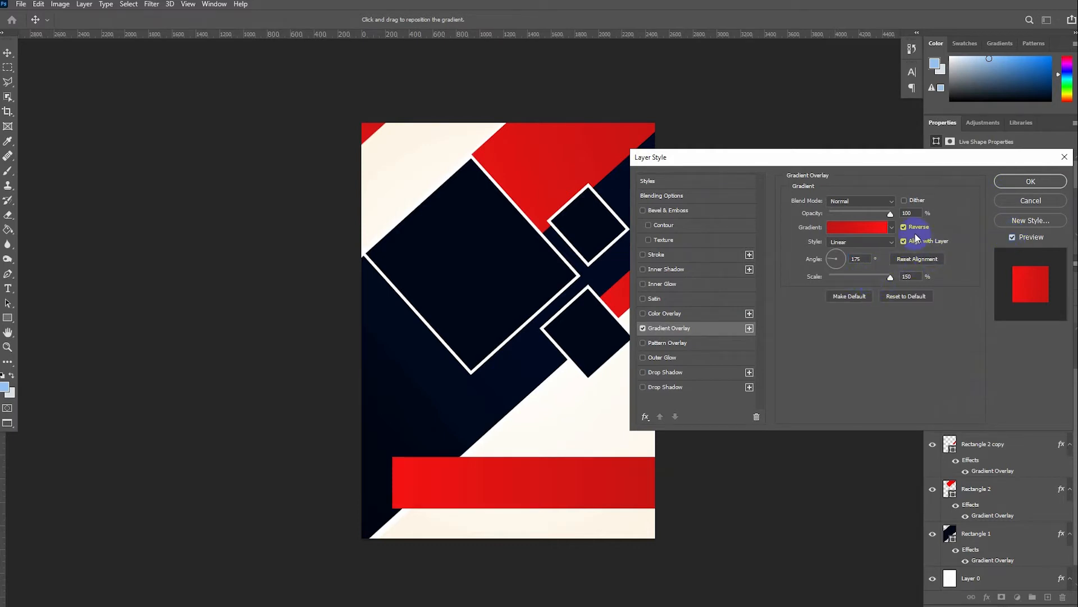
left_click(888, 249)
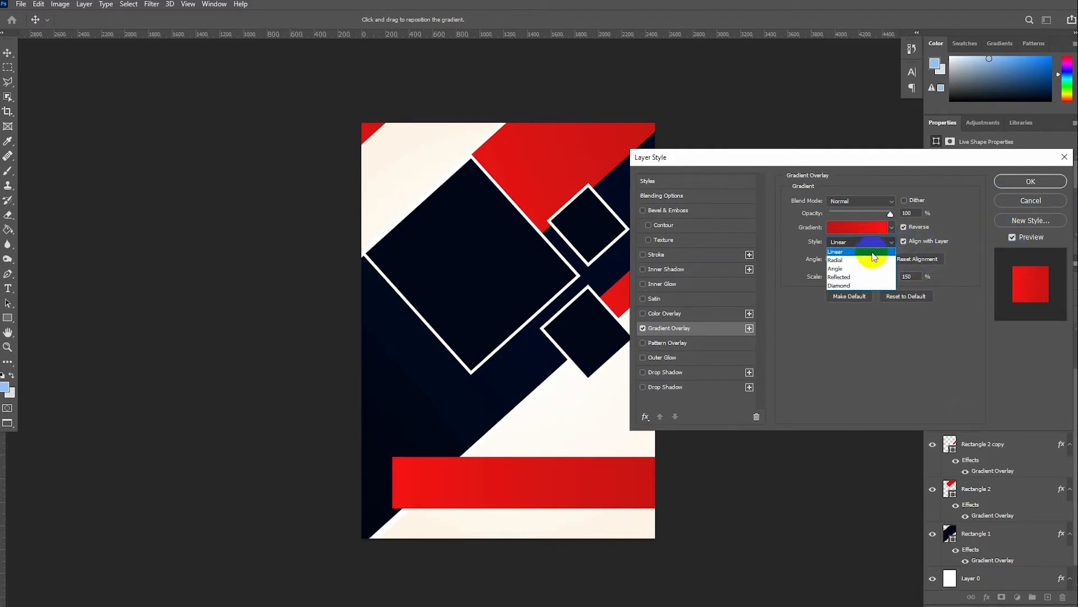
left_click(884, 242)
left_click_drag(886, 282, 824, 284)
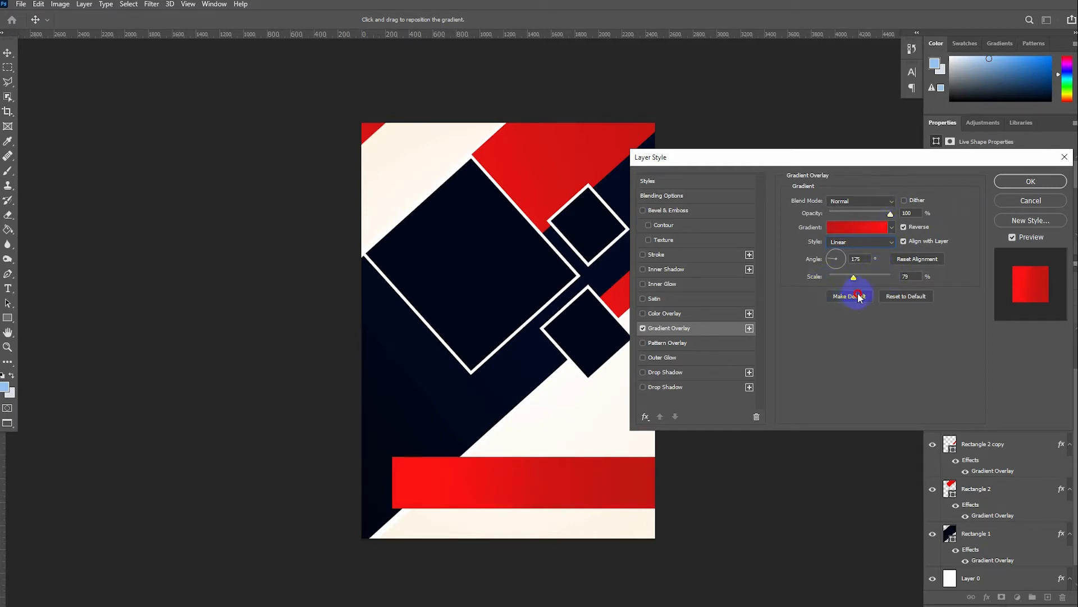
left_click(1066, 183)
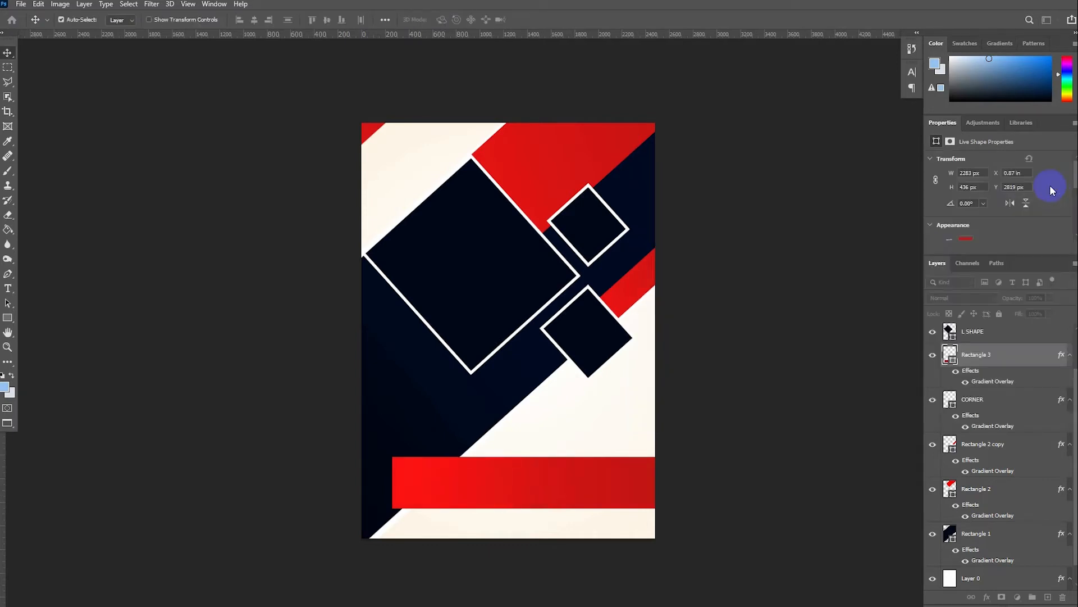
Try sizing the lower red rectangle to 370 px wide and 2125 px high.
left_click(8, 318)
left_click(975, 173)
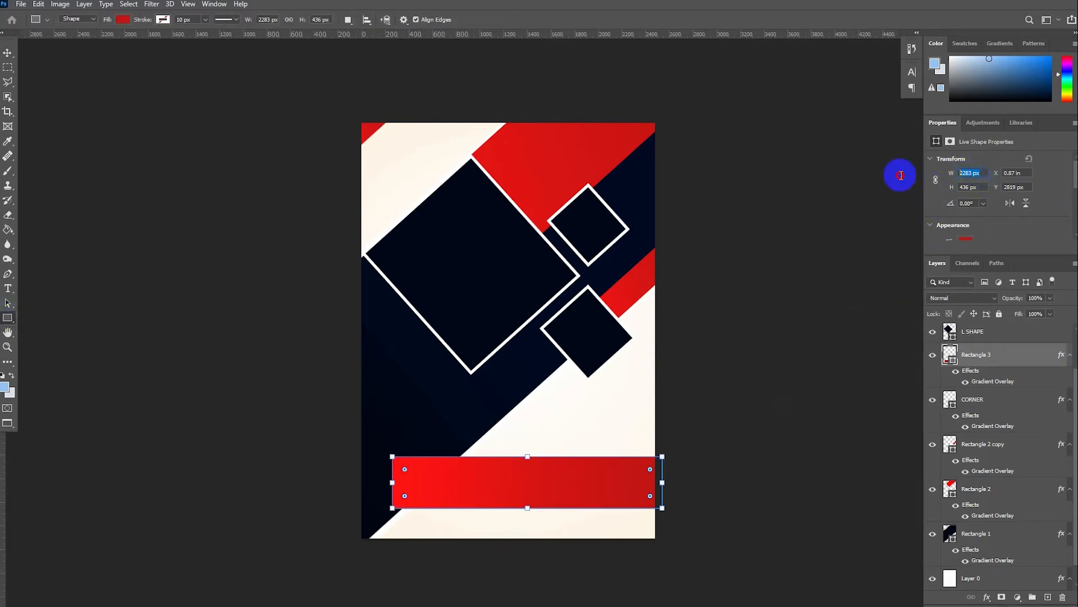
type("370")
key("Tab")
type("2125")
key("Return")
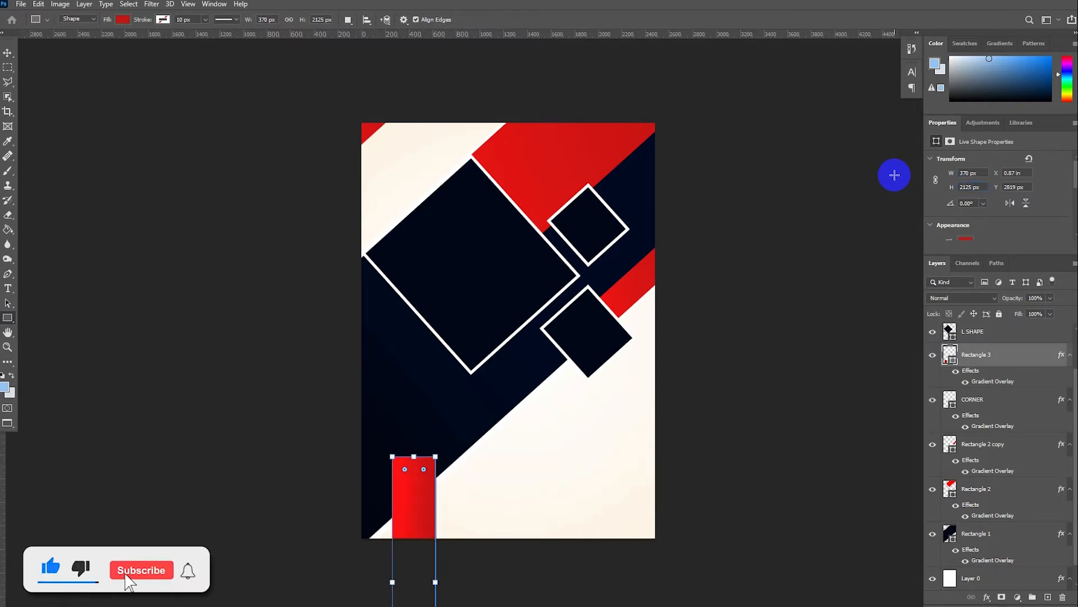
Set the lower red rectangle's width to 2125 px and its height to 370 px.
left_click(976, 173)
type("2125")
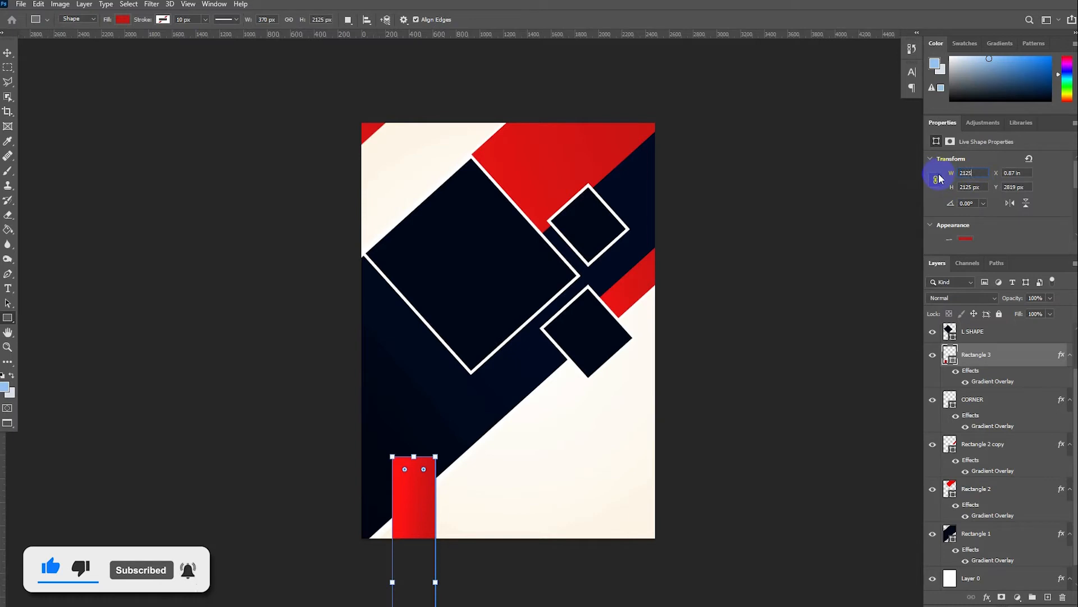
key("Return")
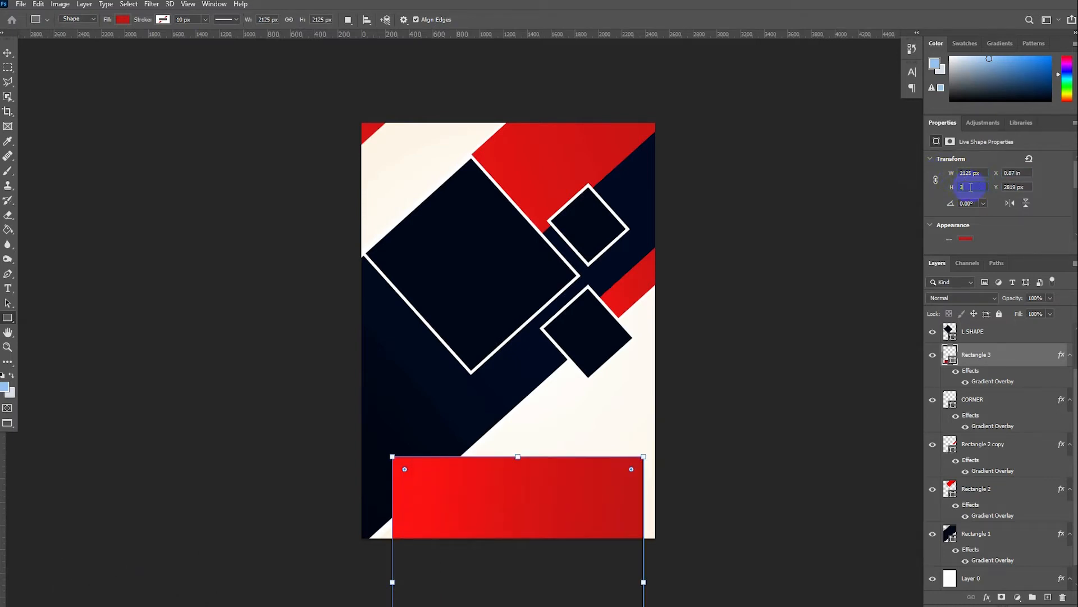
key("Return")
Move the red rectangle to about X 1.24 in, Y 2878 px and place its layer beneath the navy band's layer.
scroll(650, 454, "up", 5)
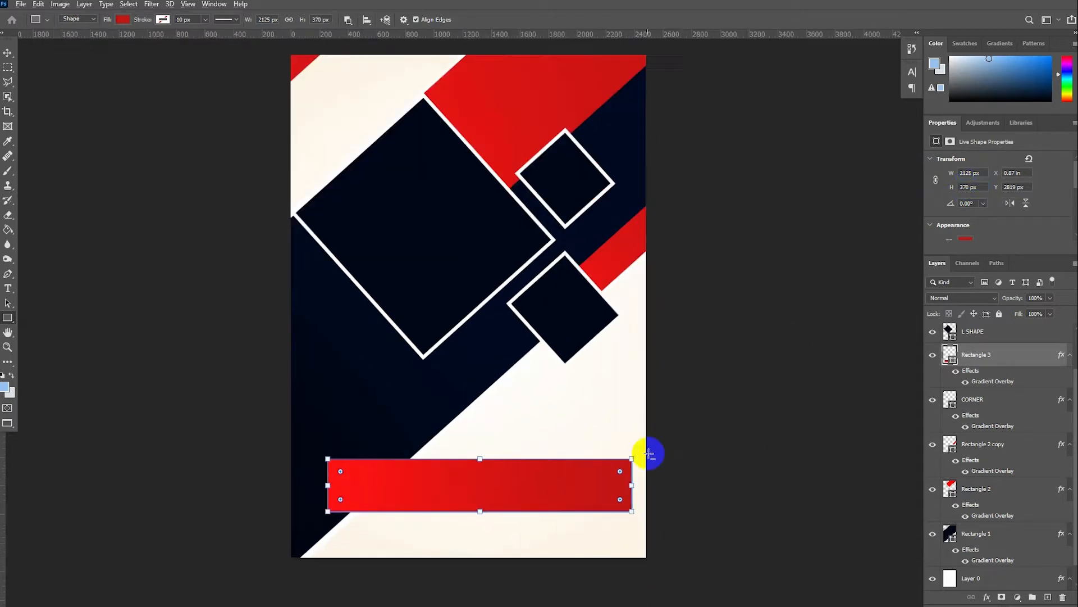
scroll(561, 464, "down", 3)
left_click(9, 55)
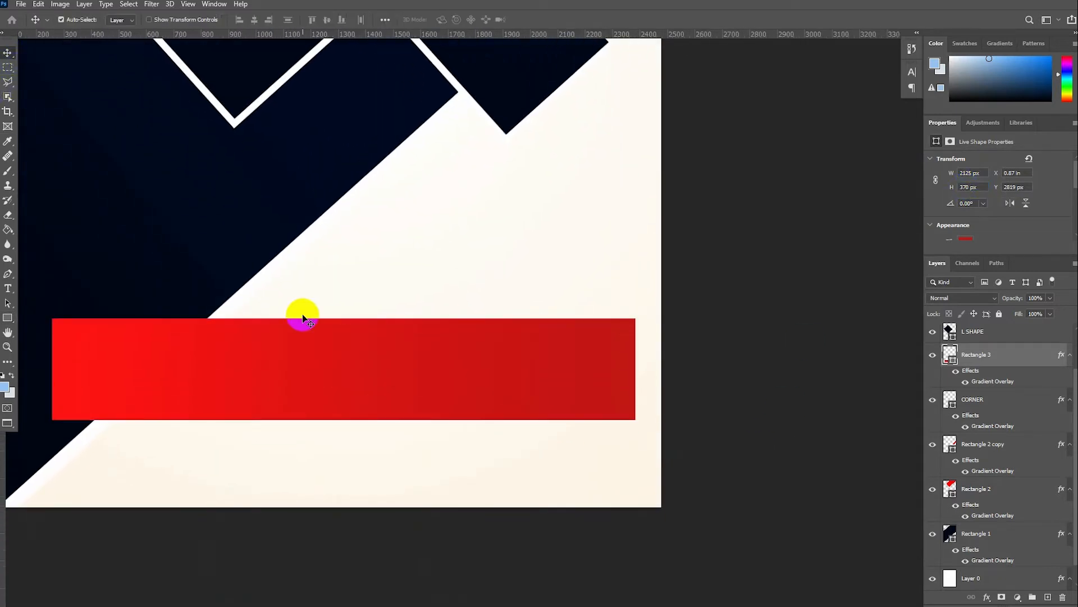
left_click_drag(307, 338, 337, 358)
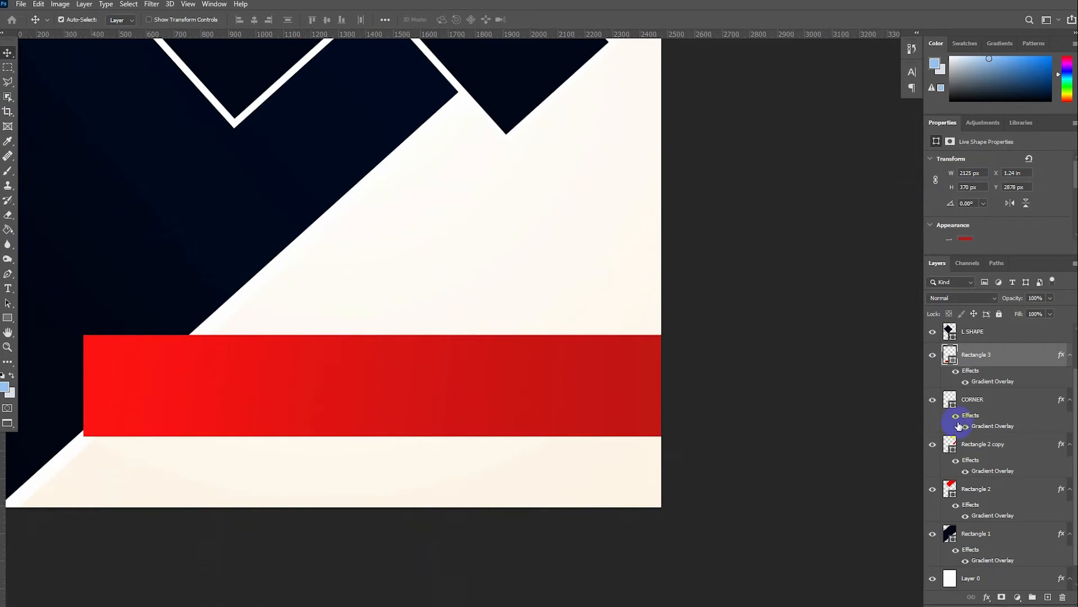
left_click_drag(991, 364, 967, 556)
scroll(754, 475, "down", 5)
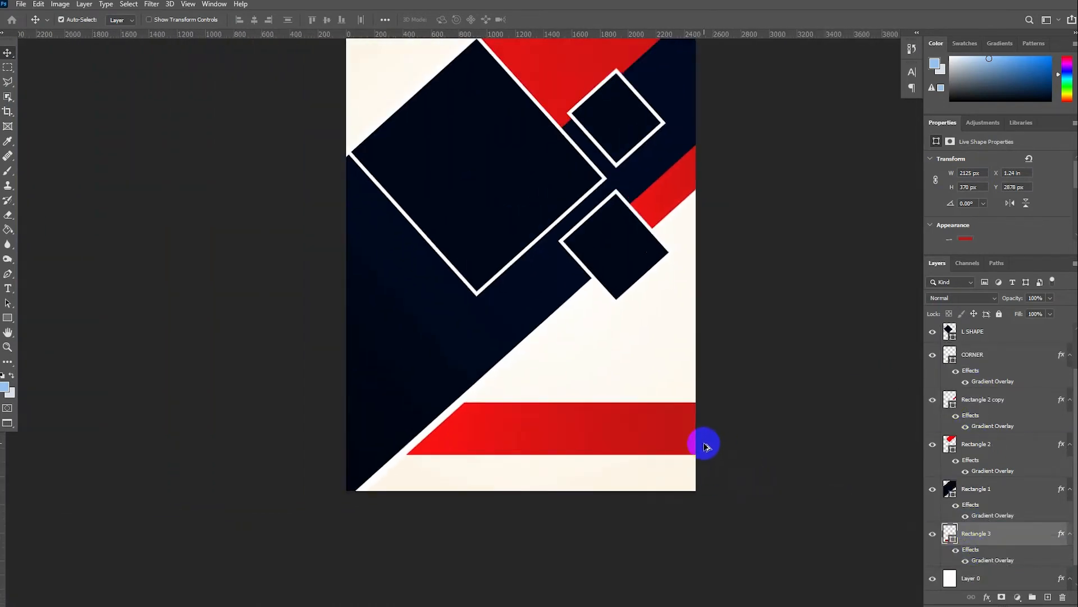
Stretch the lower red band downward to 110% of its height.
scroll(652, 462, "up", 4)
key("ctrl+t")
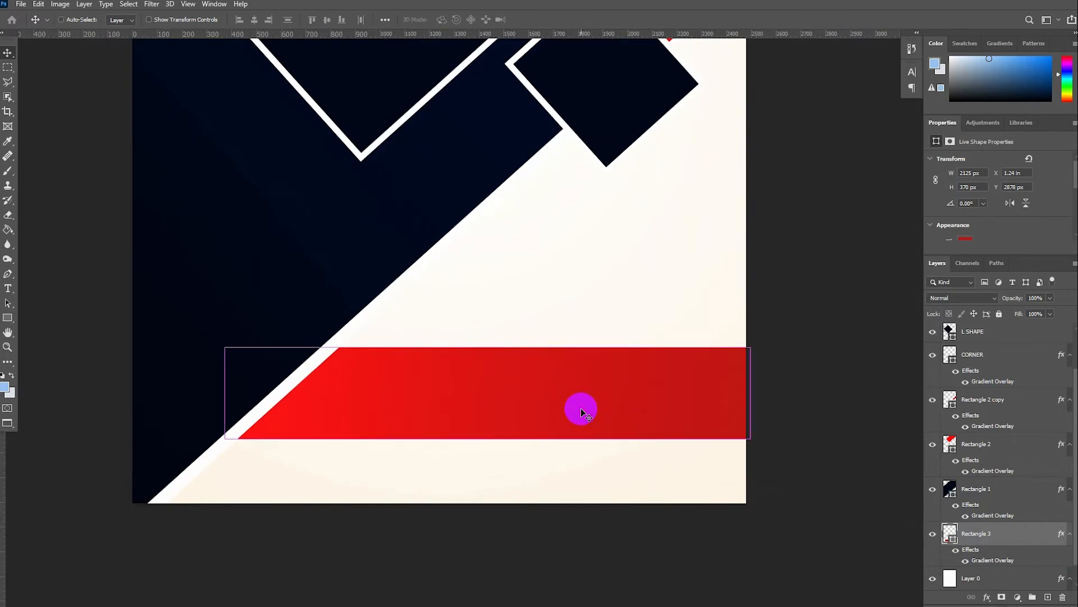
left_click_drag(487, 439, 487, 448)
left_click(7, 52)
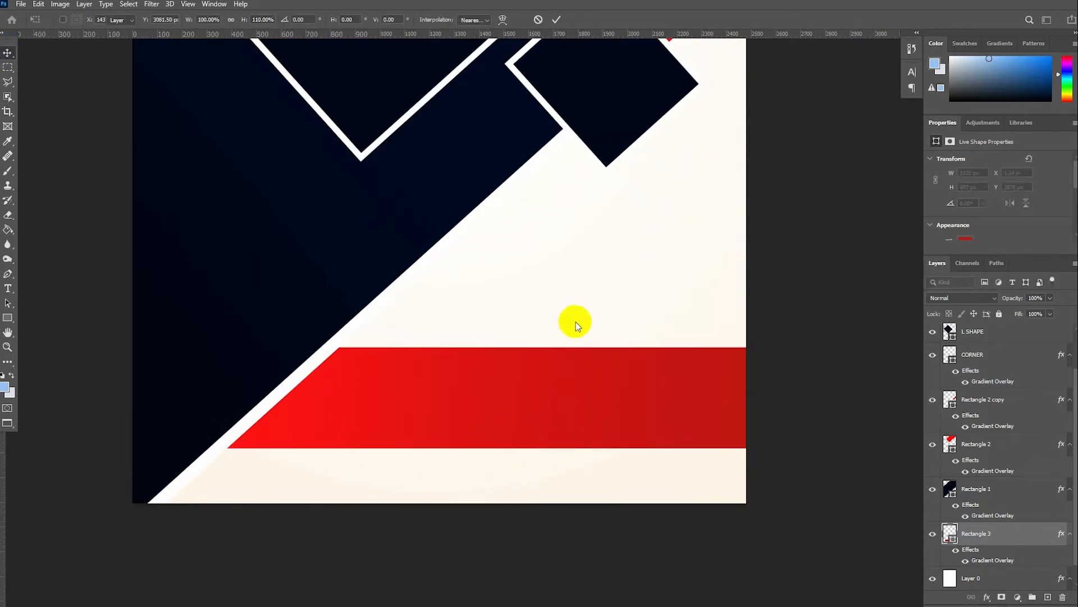
Shift the smallest picture frame slightly down and to the right.
scroll(613, 308, "down", 5)
scroll(691, 284, "up", 2)
scroll(778, 293, "up", 1)
scroll(633, 253, "up", 7)
left_click(476, 218)
left_click_drag(485, 220, 490, 229)
key("Right")
key("Right")
key("Right")
key("Right")
left_click(747, 291)
scroll(747, 293, "down", 5)
scroll(775, 342, "down", 2)
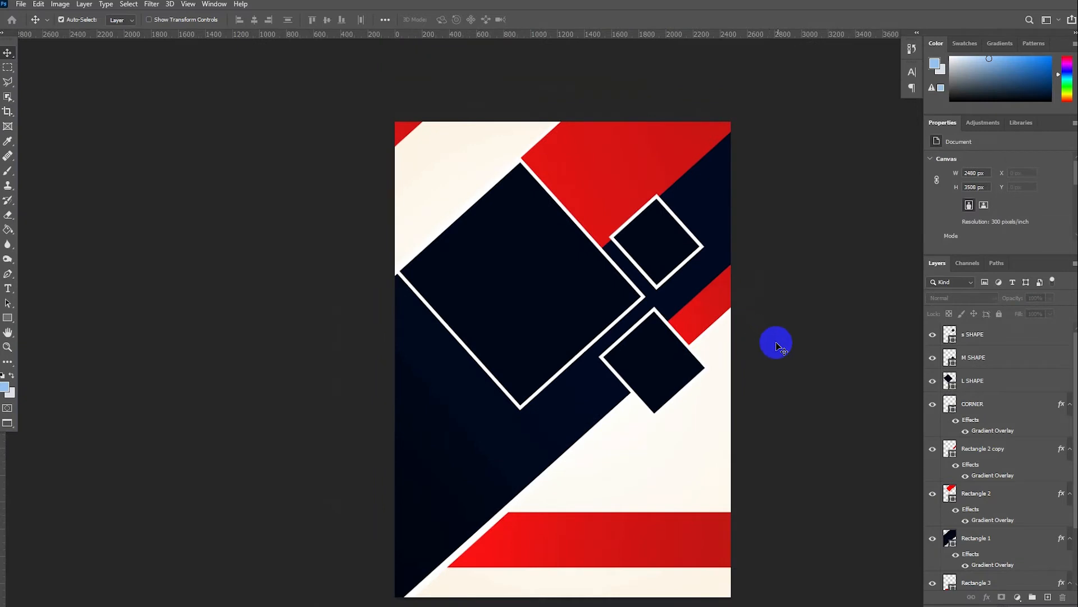
Draw a square about 105 by 100 px below the red corner triangle, with no fill and a dark red 10 px outline.
scroll(650, 188, "up", 5)
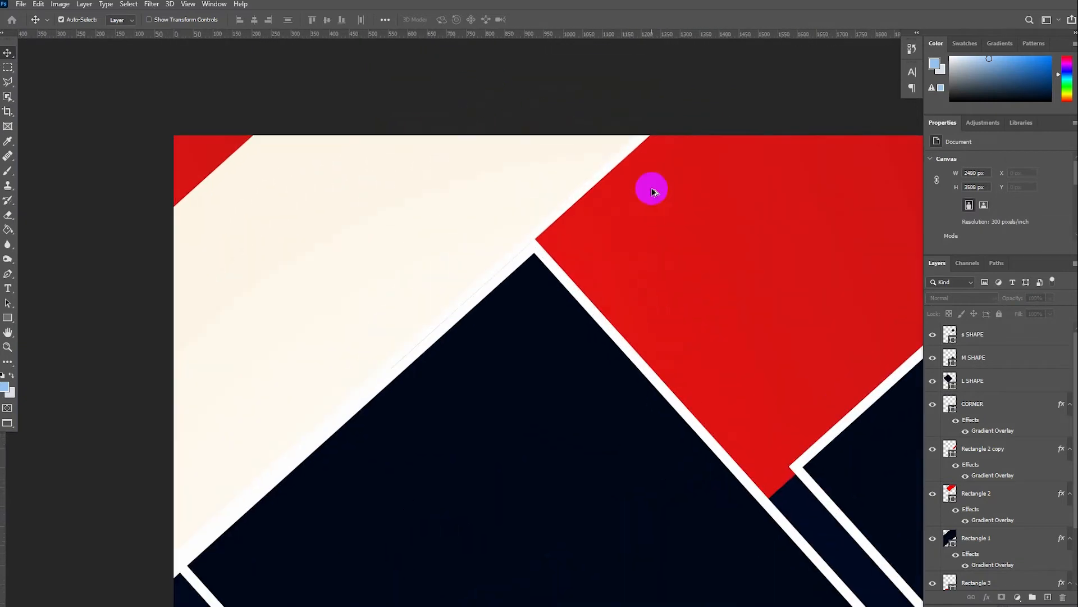
left_click(11, 318)
left_click_drag(193, 201, 235, 240)
left_click(122, 19)
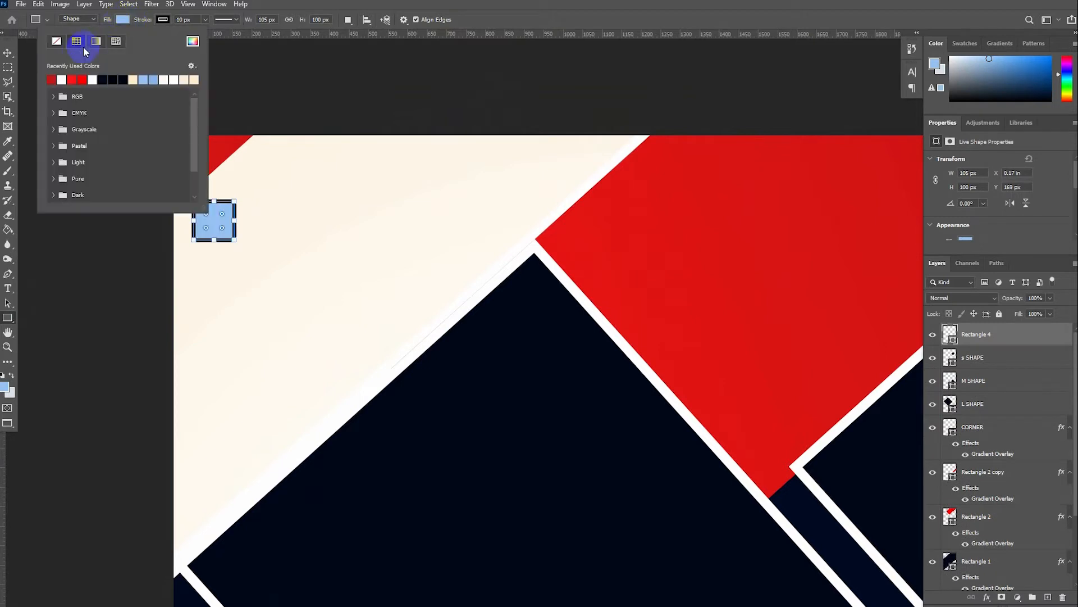
left_click(58, 42)
left_click(162, 20)
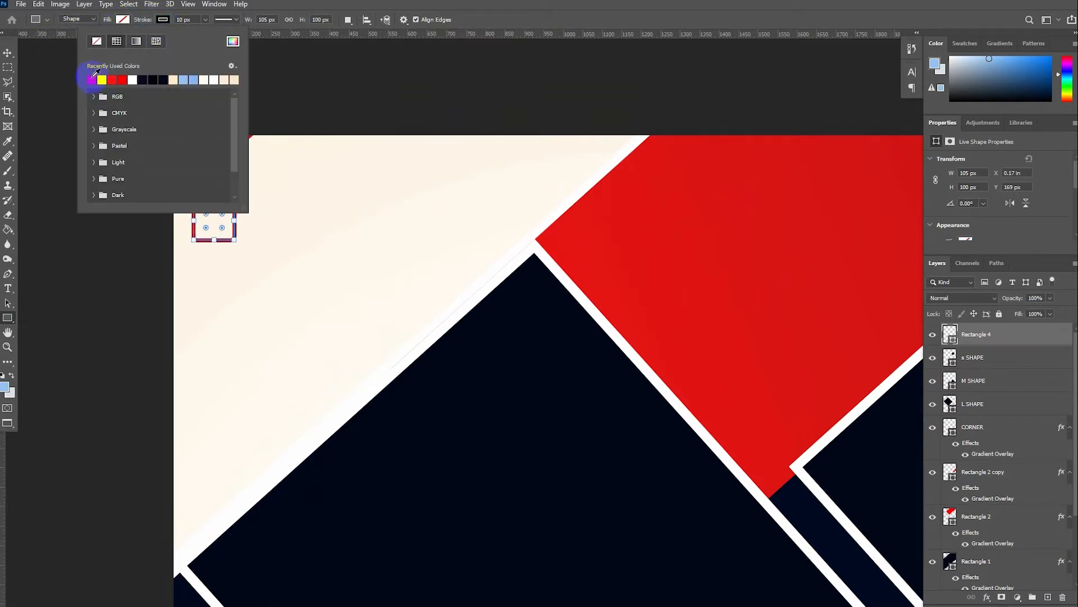
left_click(7, 56)
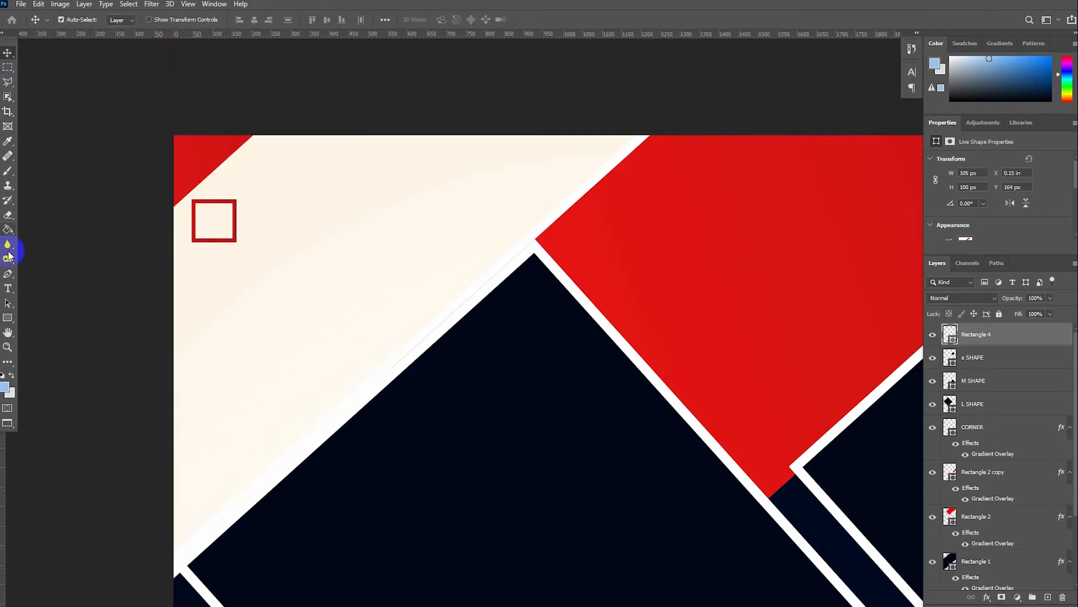
Add the text COMPANY NAME just to the right of the small outlined square.
left_click(7, 290)
left_click(250, 220)
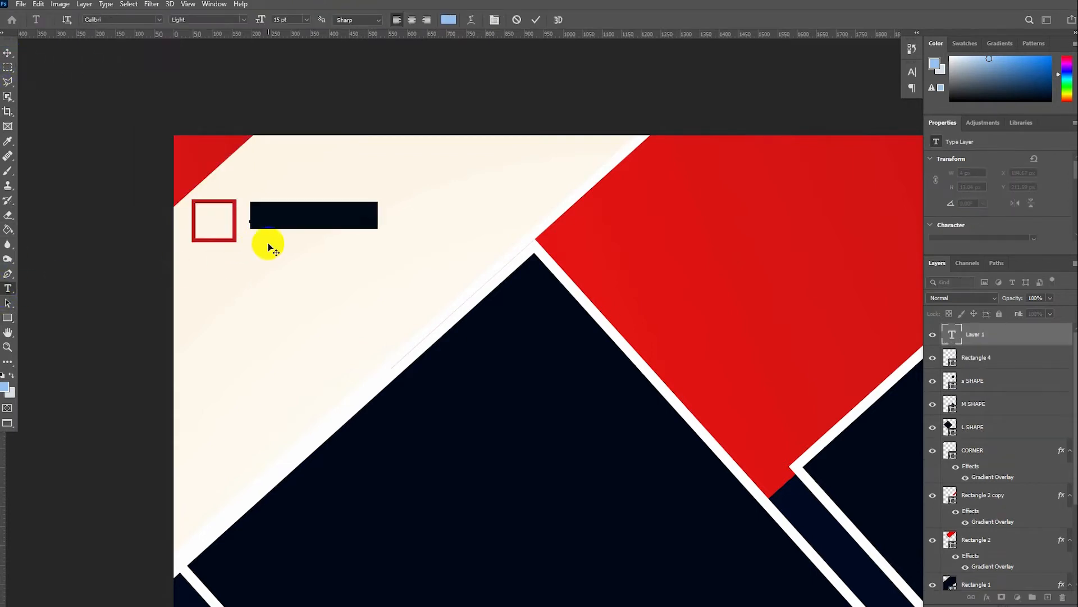
type("COMPANY NA")
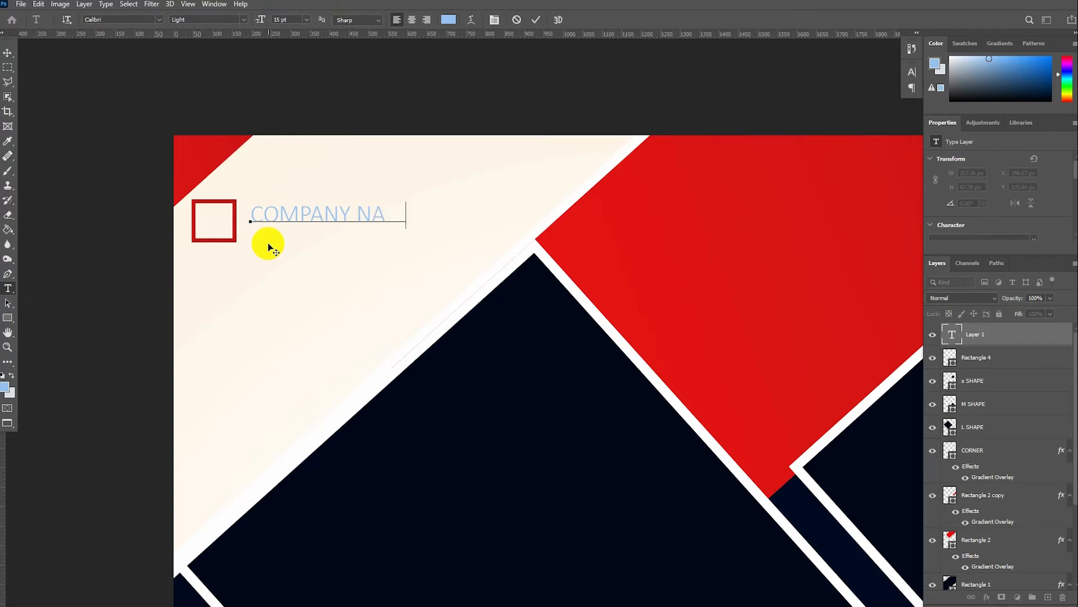
type("ME")
Set the COMPANY NAME text to Bold and colour it dark grey #2b2b2b.
key("ctrl+a")
left_click(912, 71)
left_click(893, 88)
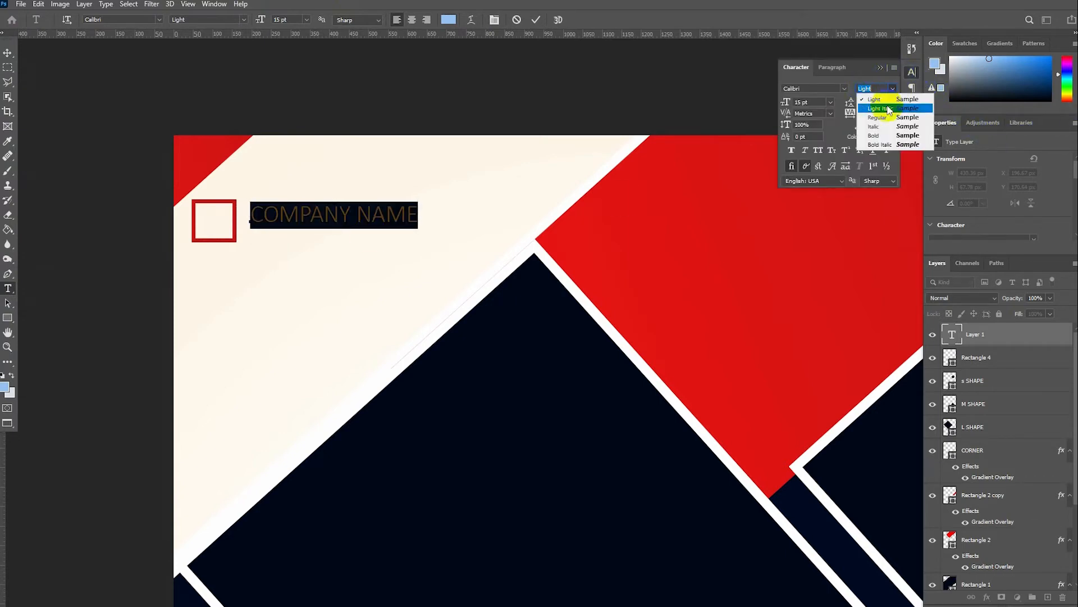
left_click(882, 137)
left_click(872, 141)
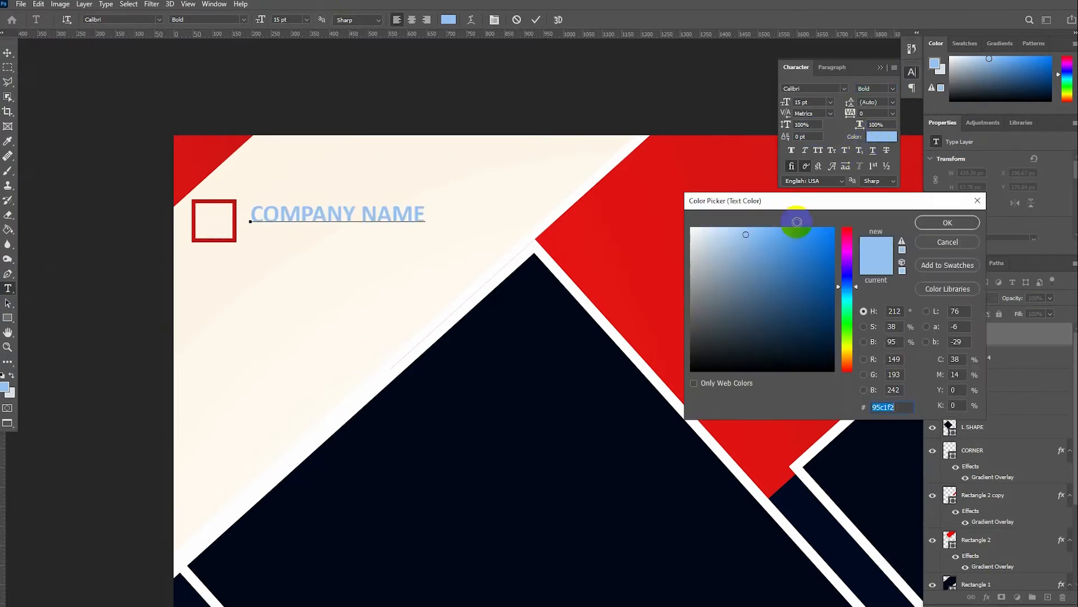
left_click(549, 447)
left_click_drag(724, 354, 684, 352)
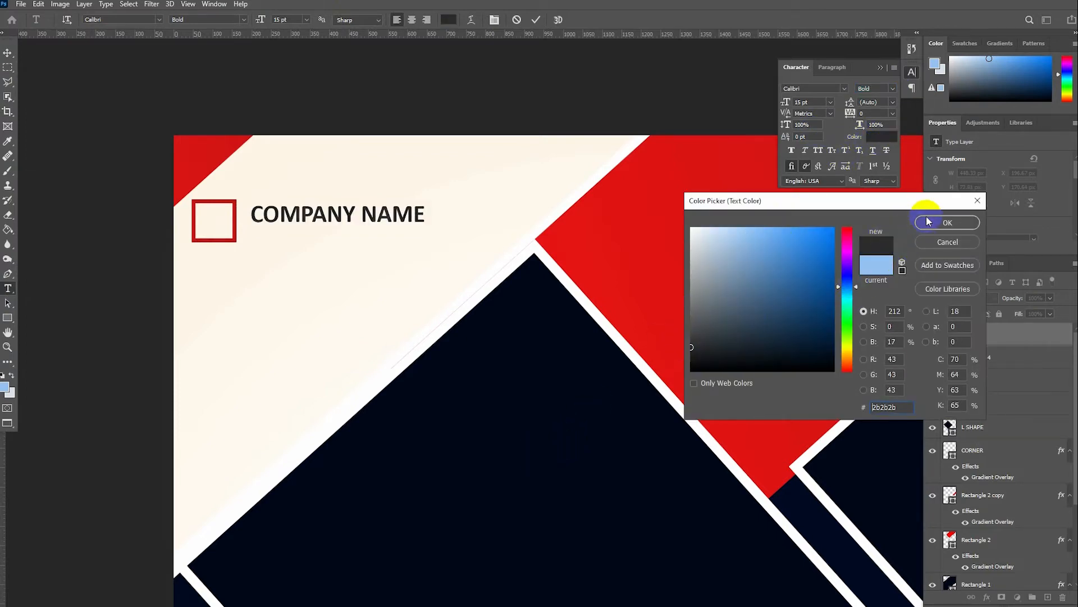
left_click(946, 222)
left_click(7, 52)
Enlarge the COMPANY NAME text, apply faux bold and set its size to 20 pt.
scroll(258, 176, "up", 5)
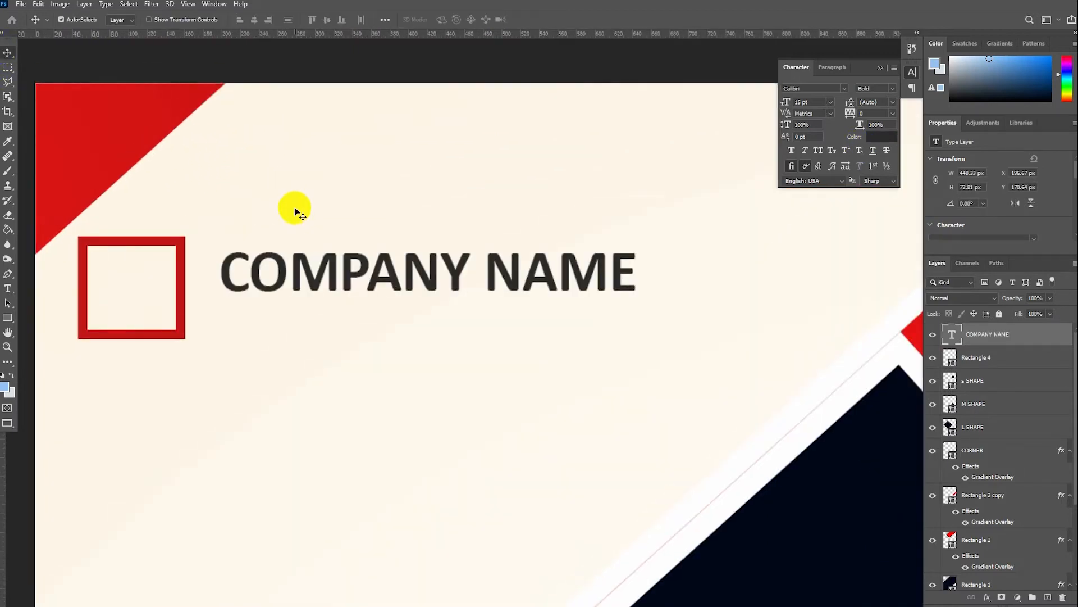
key("ctrl+t")
left_click_drag(701, 241, 814, 217)
key("t")
left_click(301, 264)
key("ctrl+a")
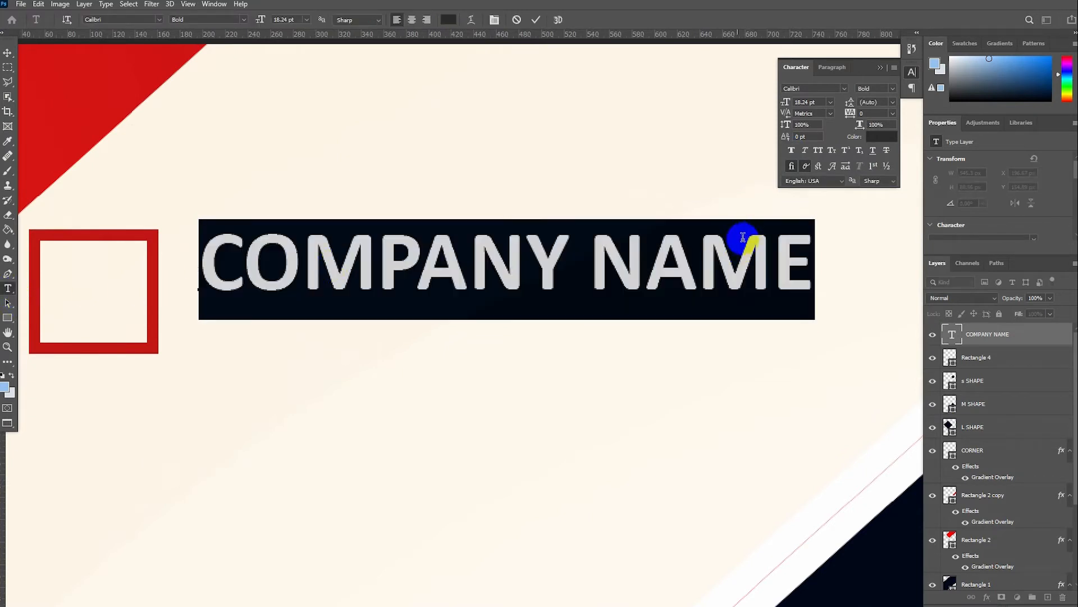
left_click(793, 150)
key("ctrl+minus")
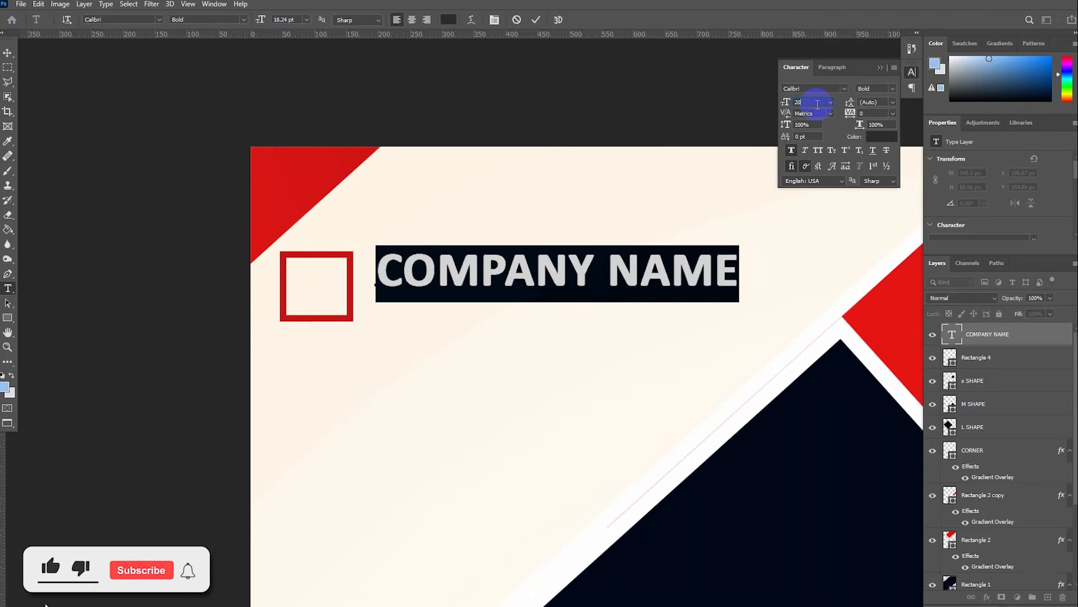
key("Return")
left_click(12, 59)
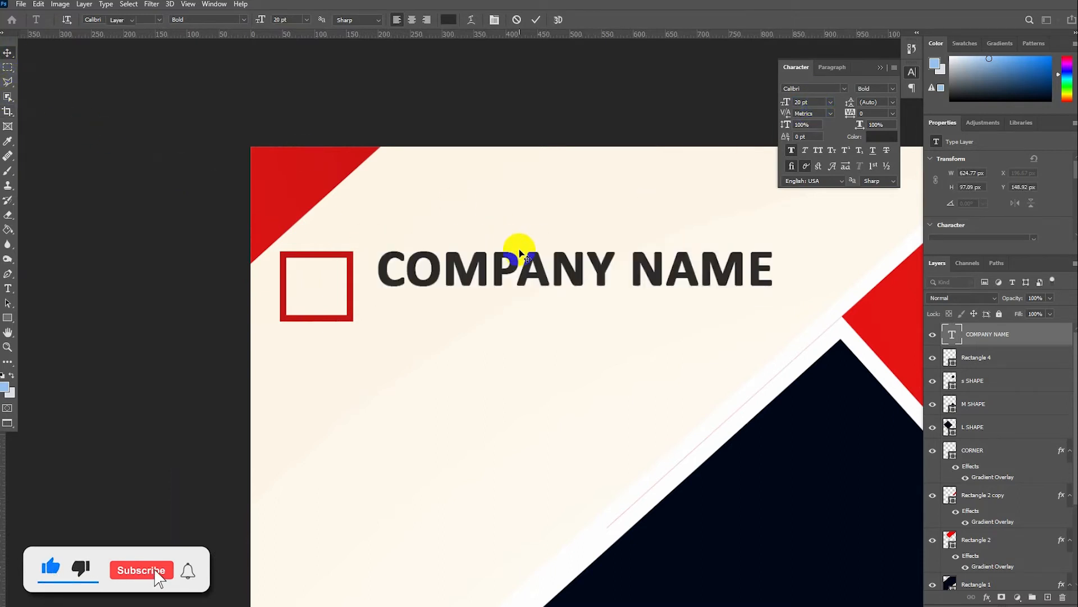
Reduce COMPANY NAME to about 16.44 pt, reposition it, and move the small outlined square right beside it.
left_click_drag(501, 269, 523, 287)
left_click_drag(348, 305, 379, 306)
Add the text LOGO above the outlined square, with faux bold off and the Light style.
scroll(482, 315, "up", 3)
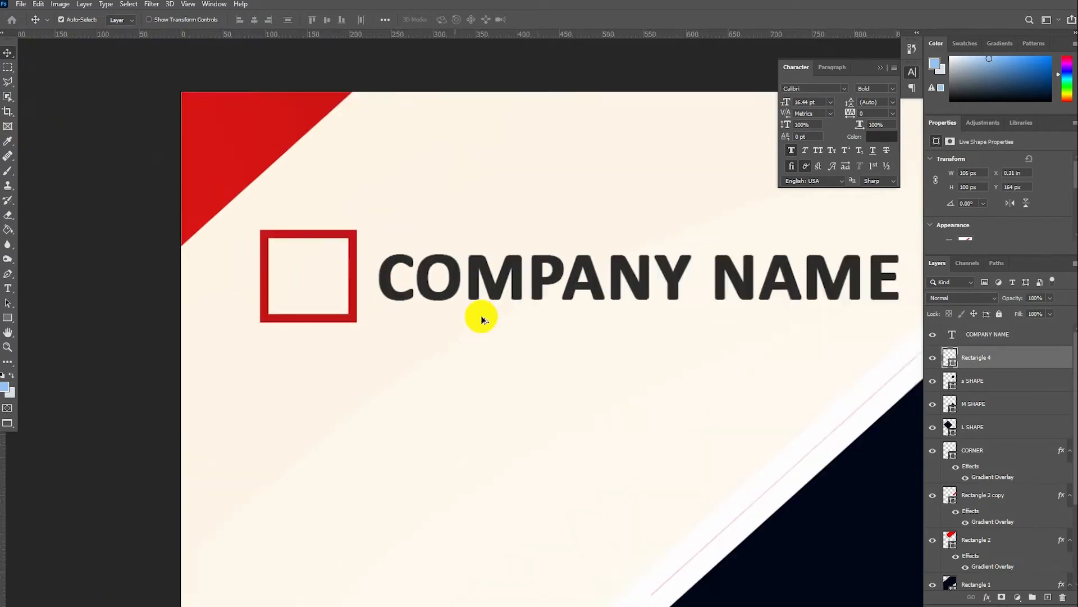
left_click(8, 287)
left_click(256, 153)
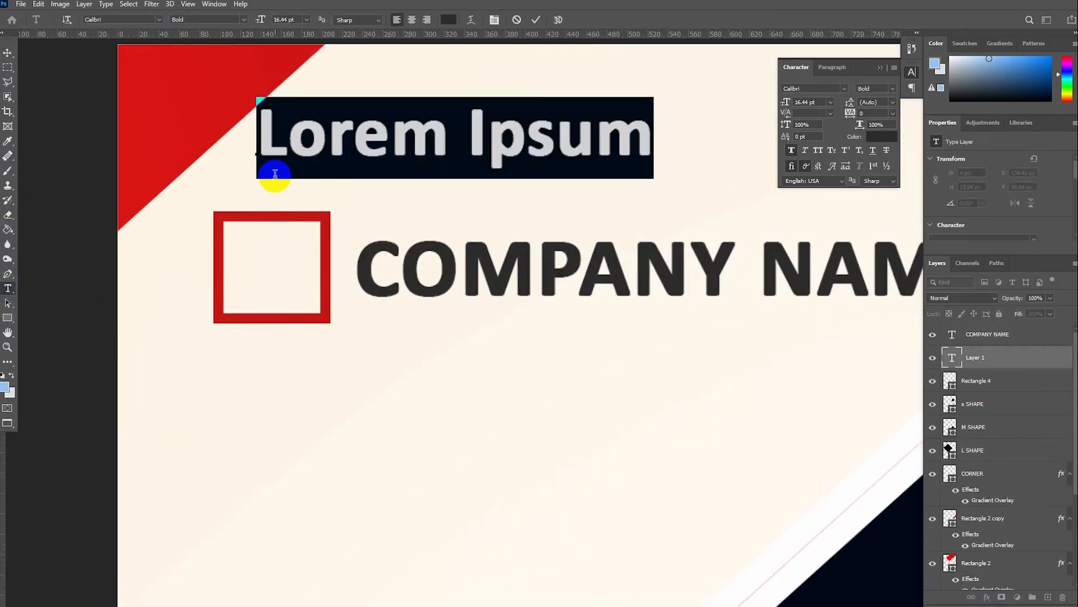
type("LOGO")
key("ctrl+a")
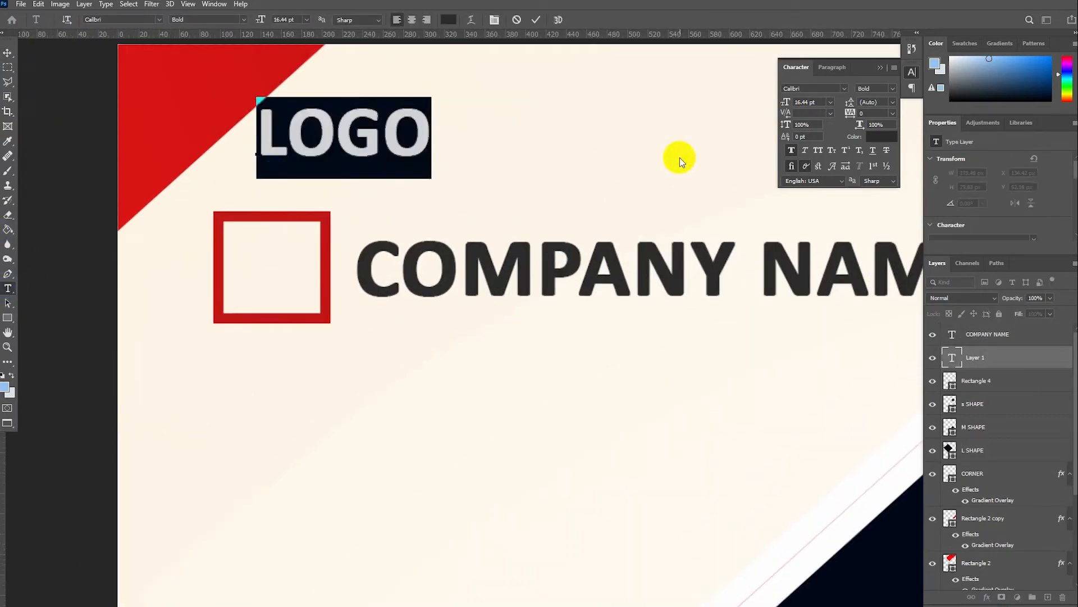
left_click(792, 152)
left_click(893, 88)
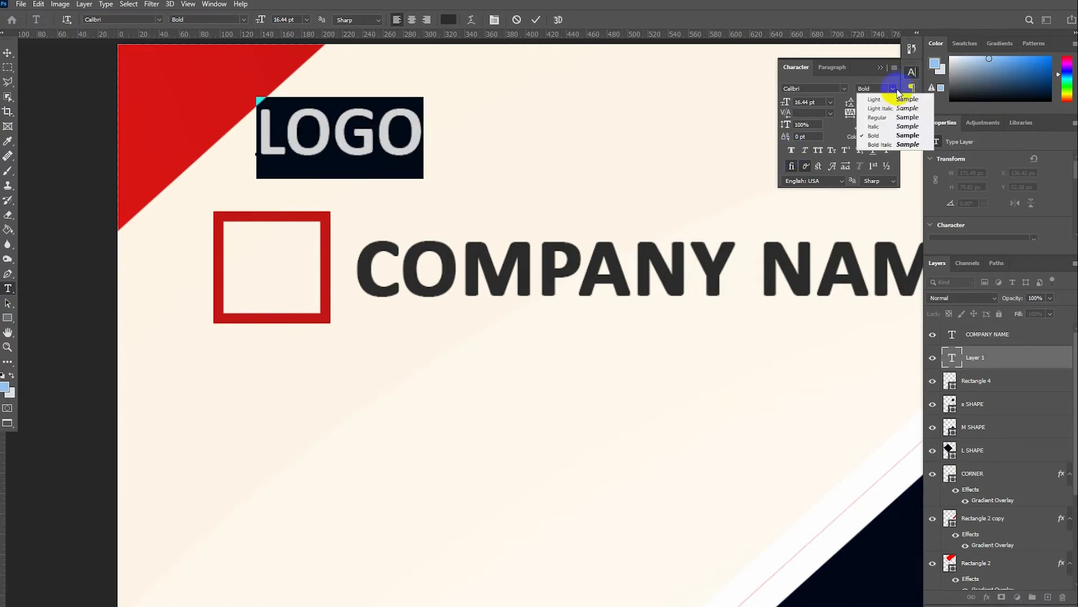
left_click(893, 99)
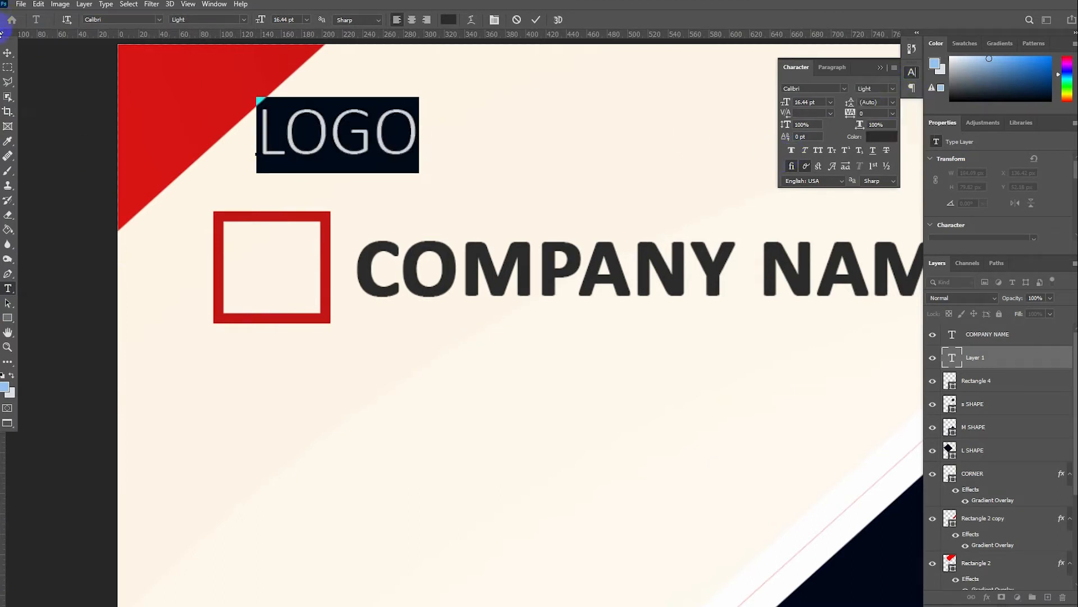
Scale the LOGO text down to about 52% and place it inside the outlined square.
left_click(22, 71)
key("ctrl+t")
left_click_drag(419, 101, 275, 276)
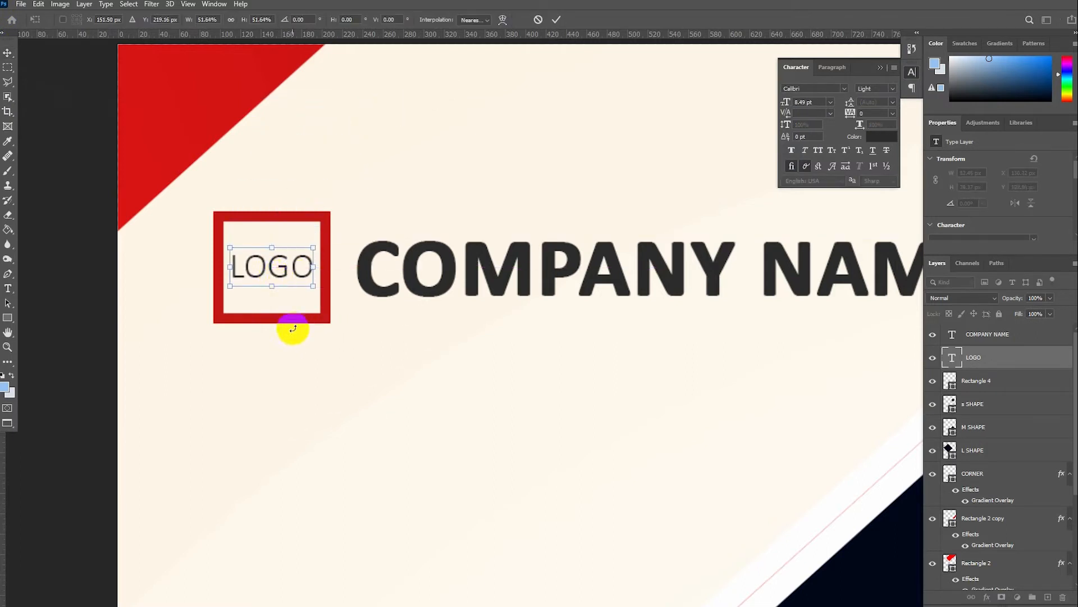
Apply faux bold to the LOGO text and nudge it slightly left inside the square.
left_click(8, 292)
left_click(291, 264)
key("ctrl+a")
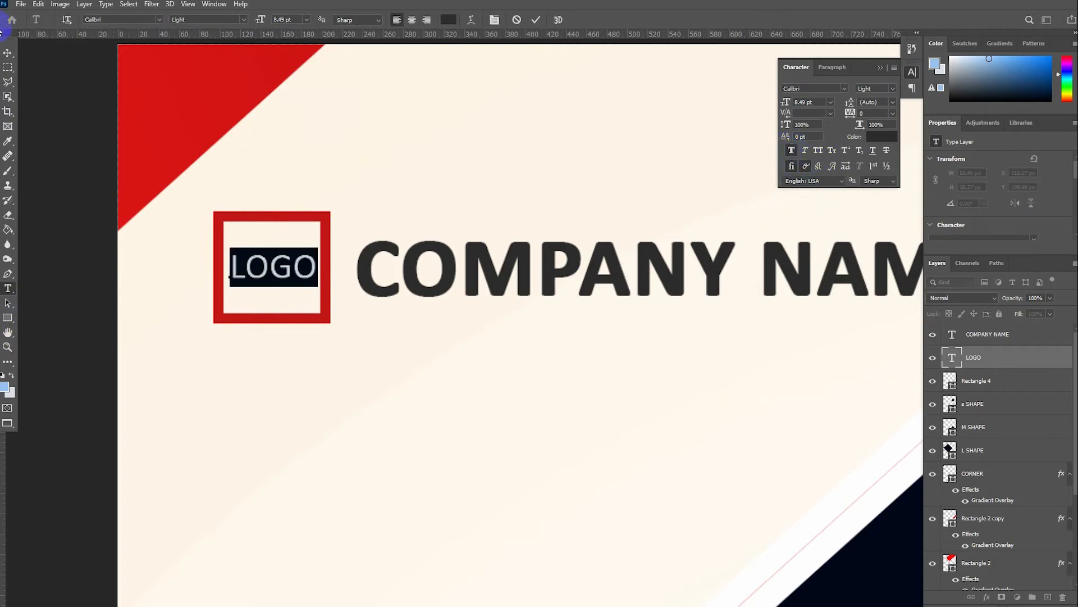
left_click(8, 52)
key("Left")
key("Left")
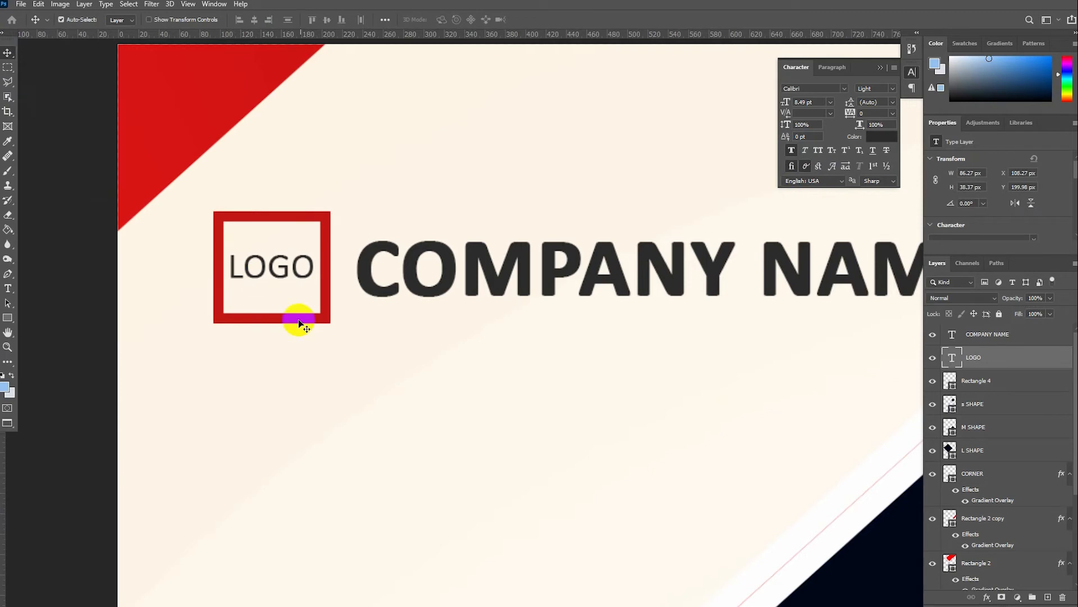
Add the text PRICE STARTING AT on the upper red band, right of the company name.
scroll(334, 319, "down", 6)
scroll(450, 335, "down", 3)
scroll(258, 200, "up", 5)
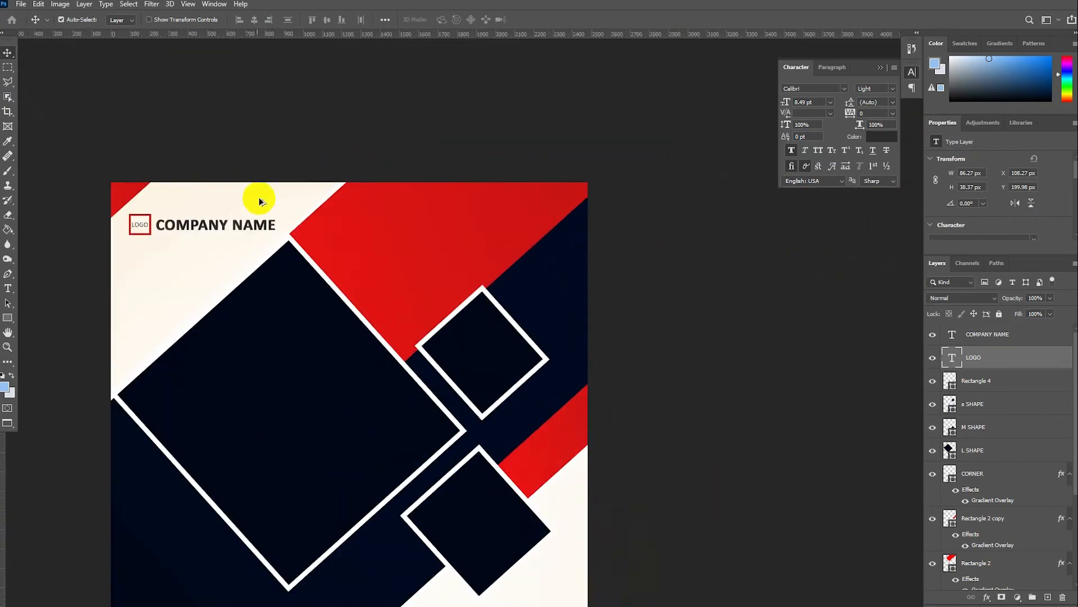
left_click(13, 286)
left_click(196, 261)
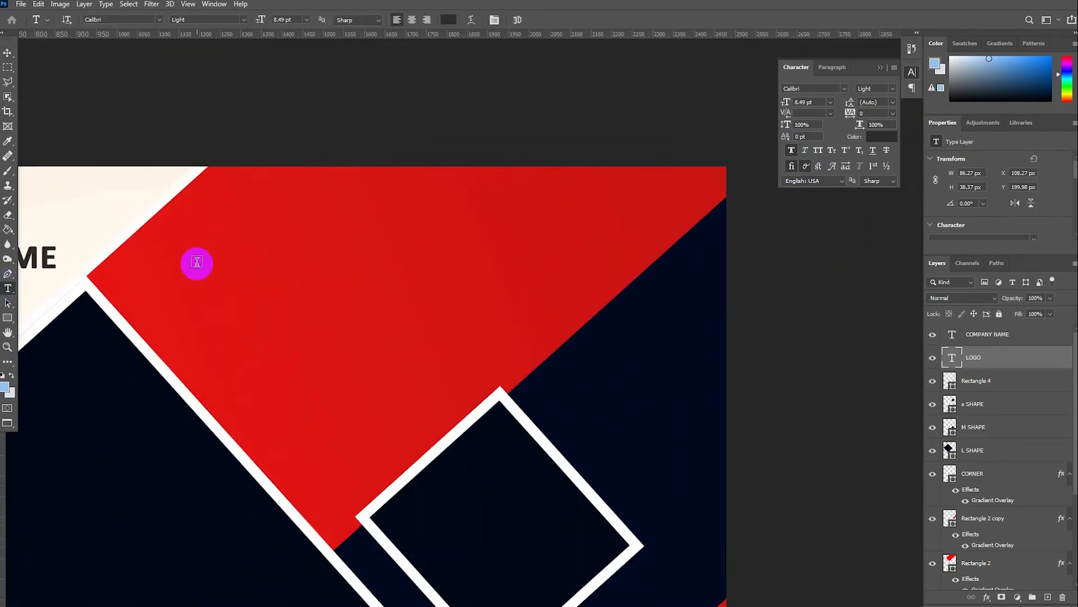
type("PRICE STARTING AT")
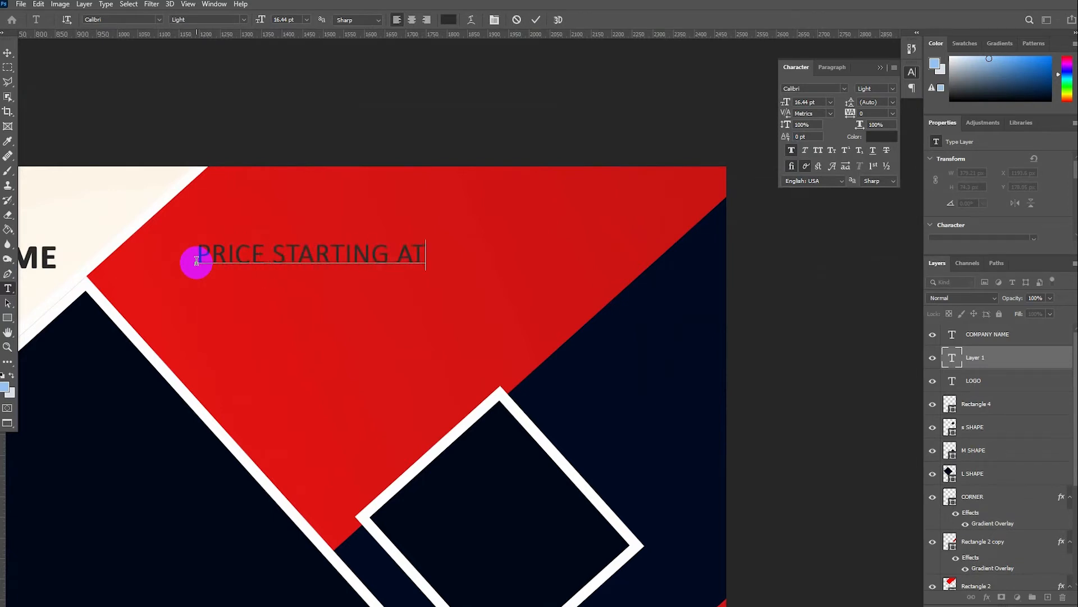
Format the PRICE STARTING AT text as white #ffffff, Regular style, 20 pt.
triple_click(238, 251)
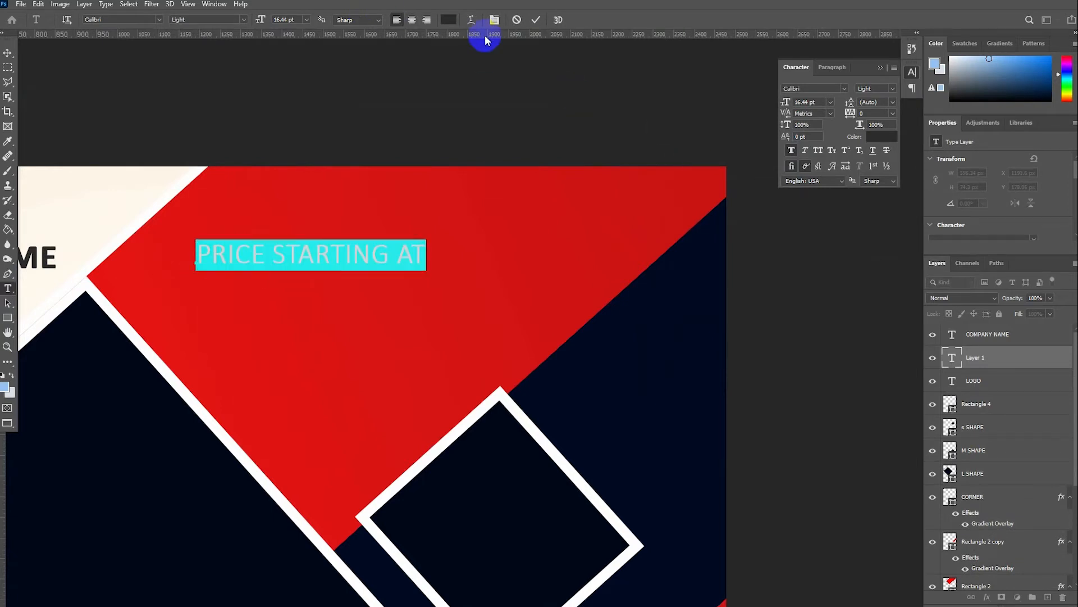
left_click(879, 136)
left_click_drag(794, 257, 532, 166)
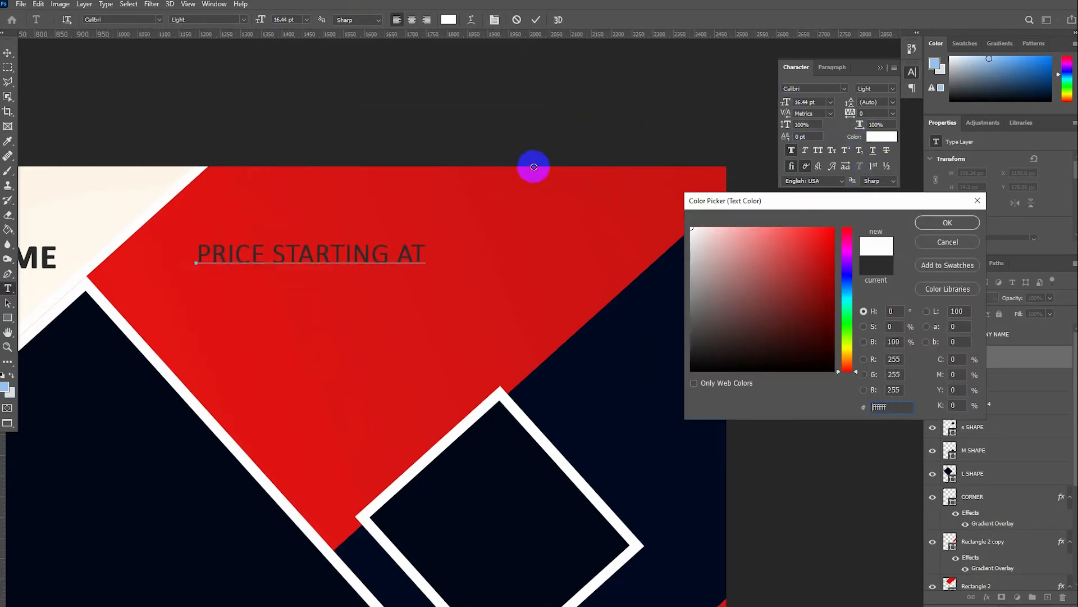
left_click(976, 224)
left_click(893, 89)
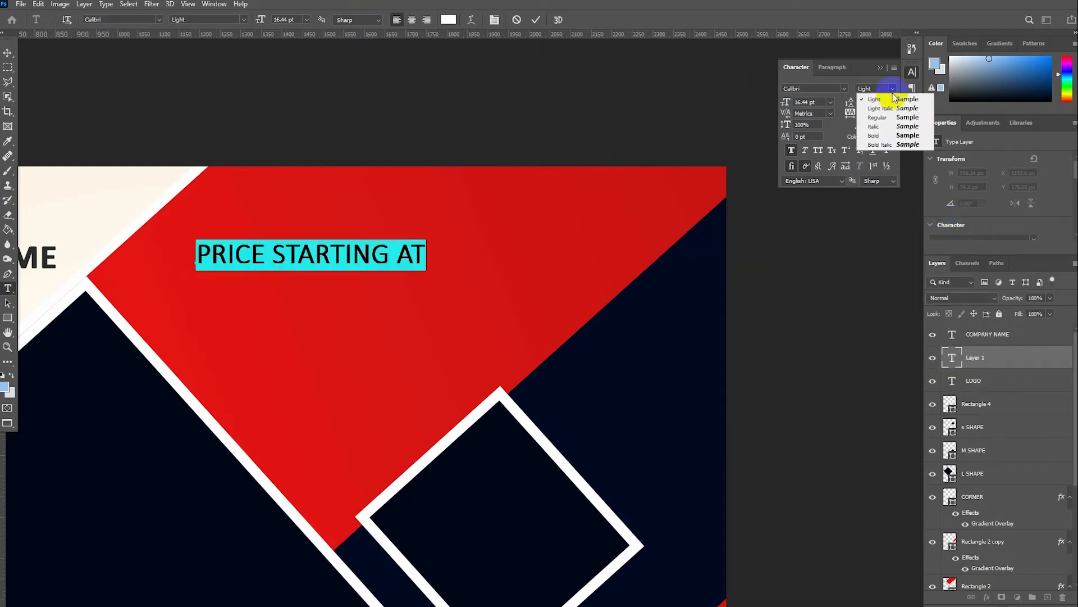
left_click(884, 113)
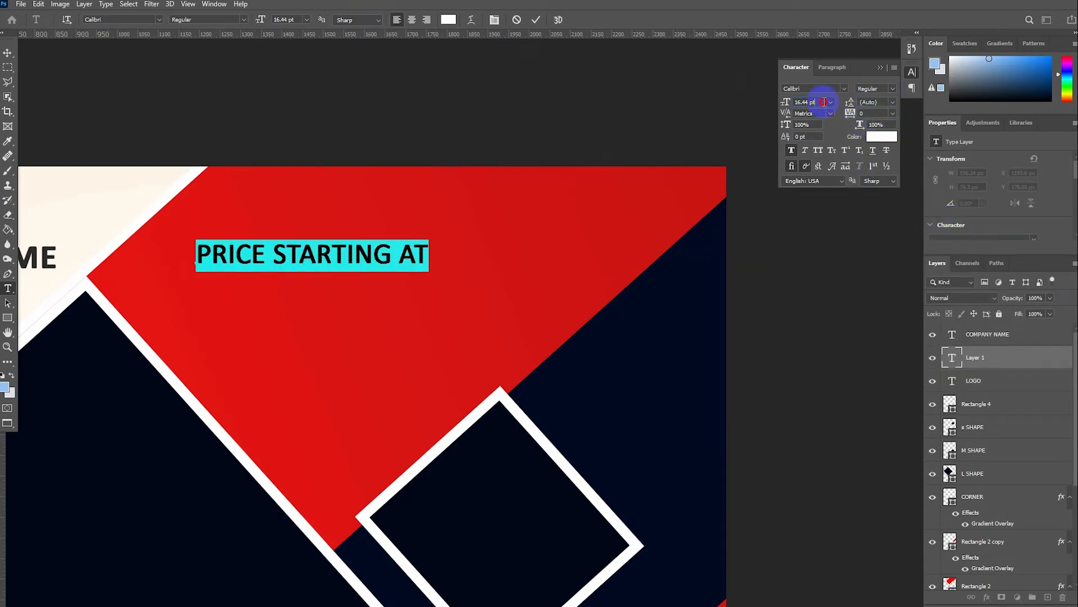
type("20")
key("Return")
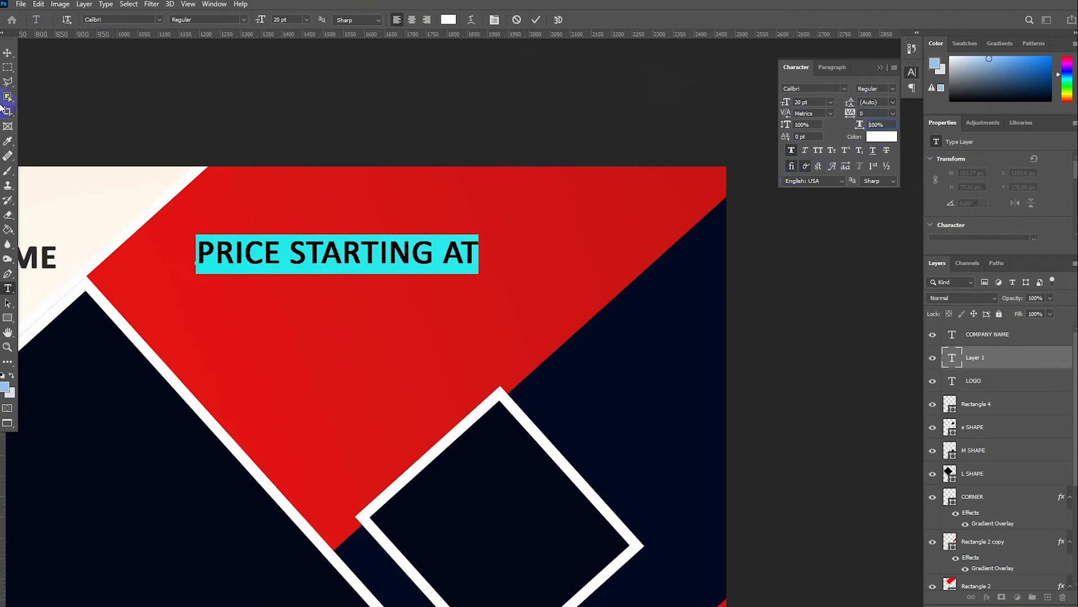
left_click(8, 53)
Shift PRICE STARTING AT slightly left, duplicate it directly below, and change the copy's text to RS. 900000.00/-.
left_click_drag(217, 258, 190, 287)
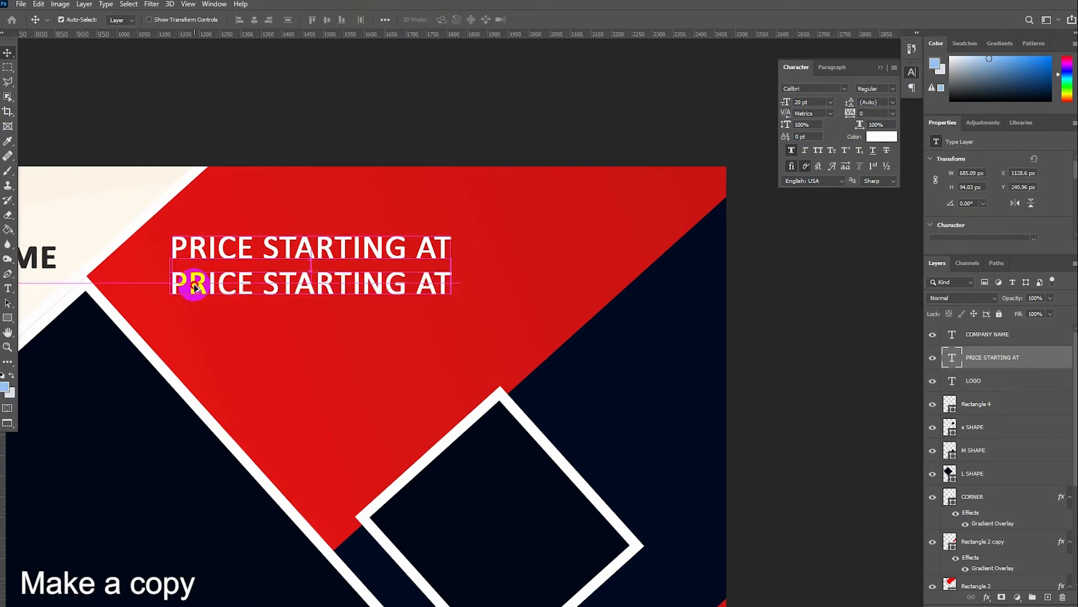
left_click(8, 288)
left_click(157, 283)
triple_click(202, 283)
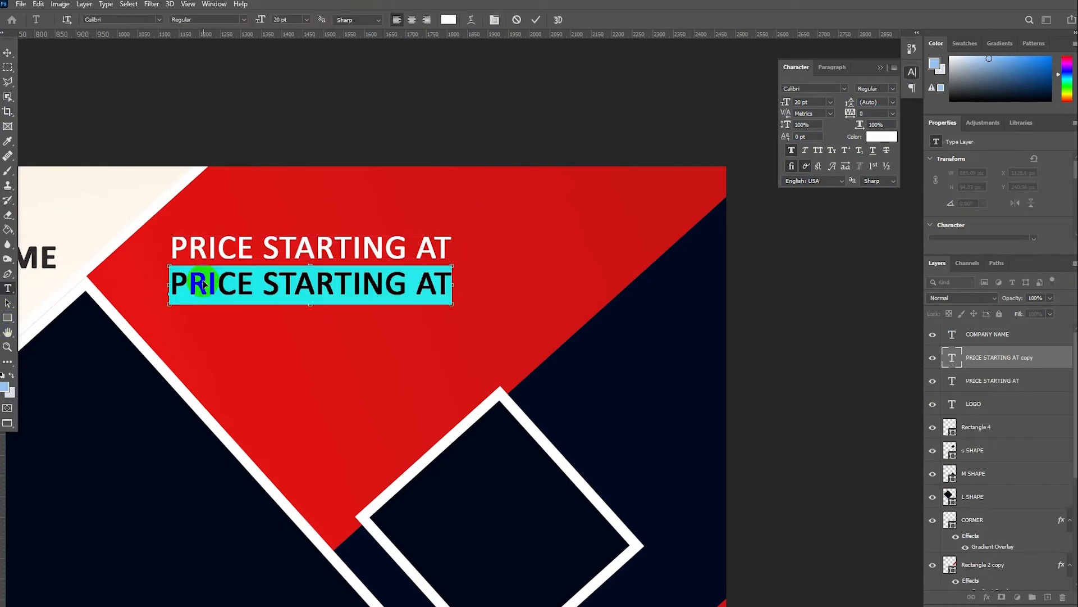
type("RS. 9000")
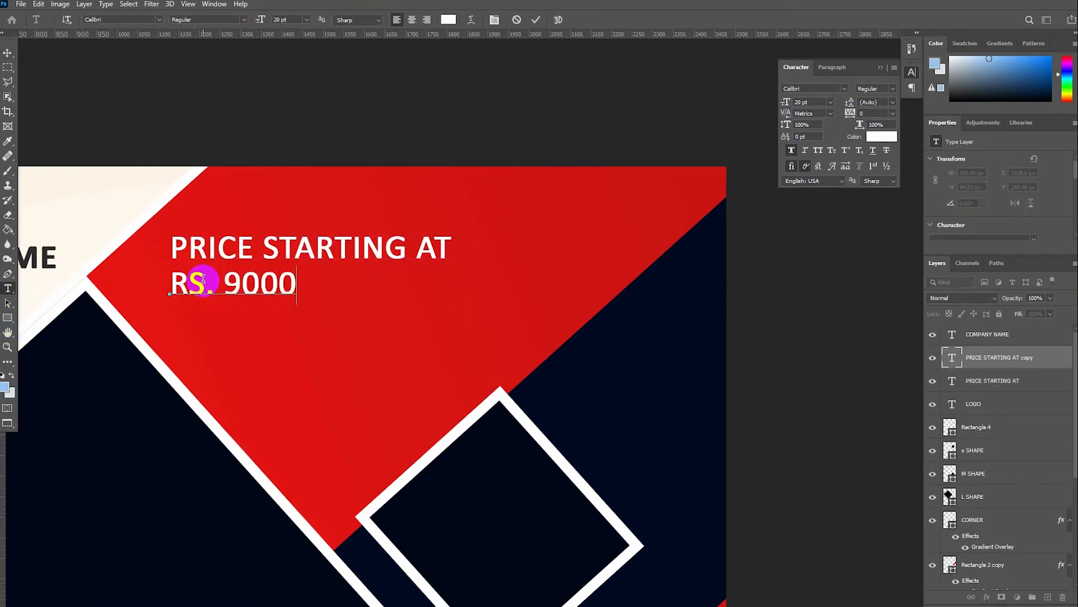
type("00.00/-")
Set the RS. 900000.00/- text in Acumin Variable Concept, Condensed Bold.
key("ctrl+a")
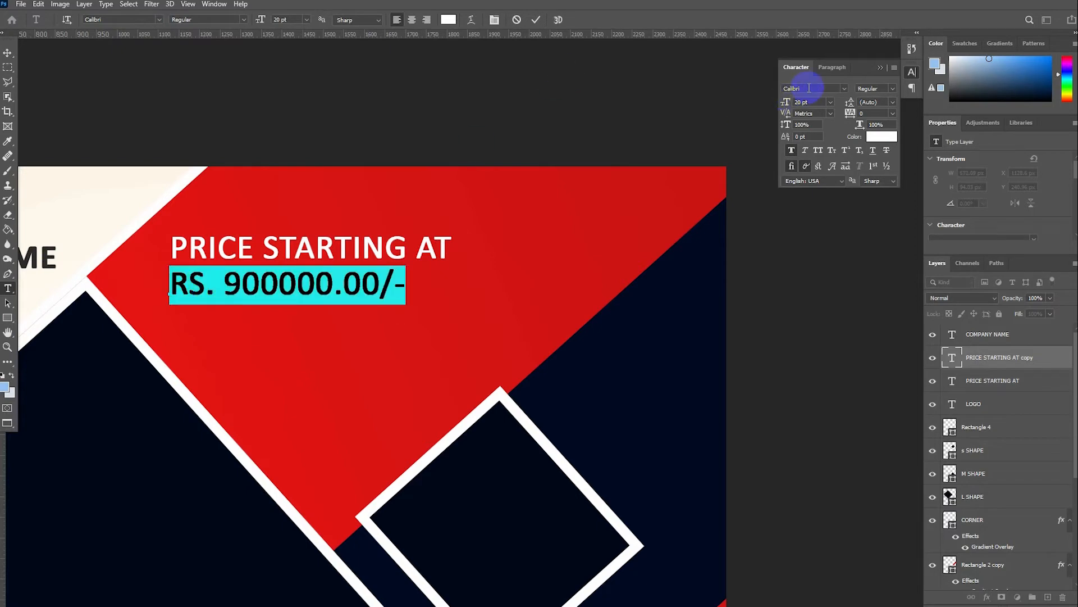
type("ACUMIN")
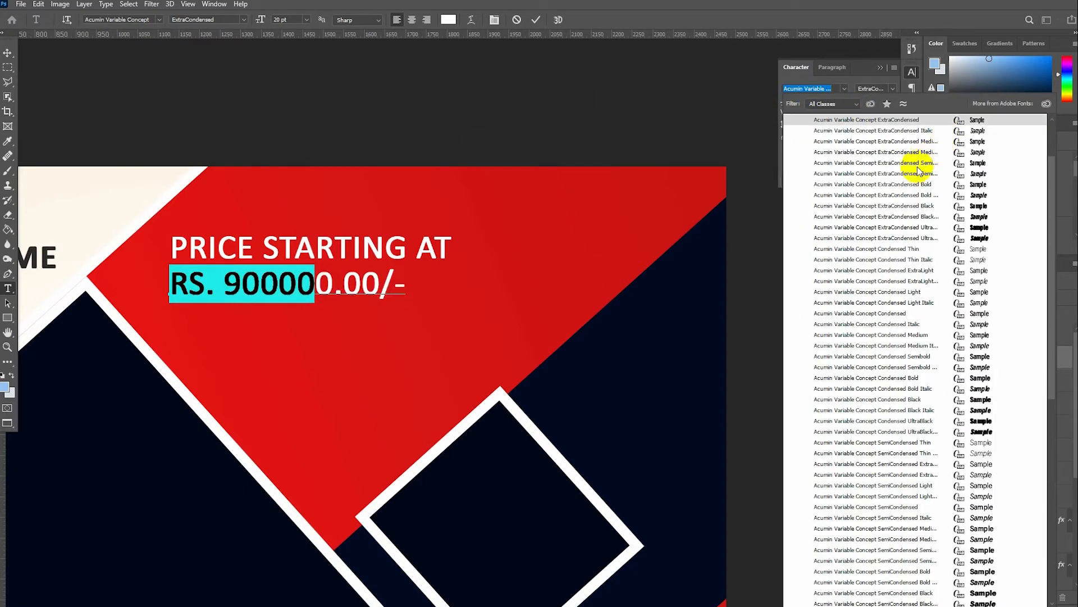
left_click(888, 249)
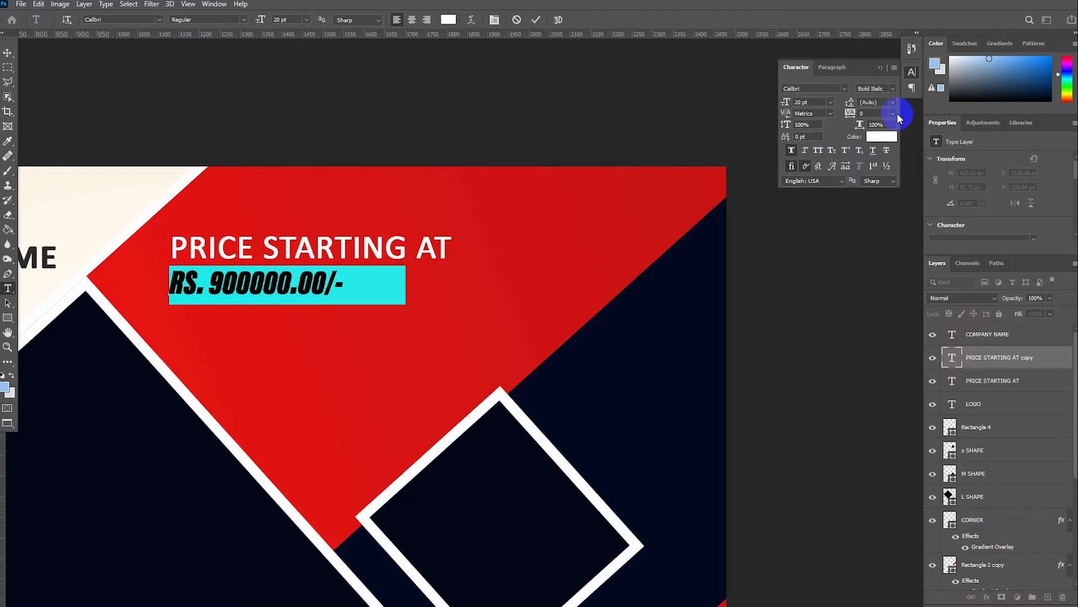
left_click(886, 90)
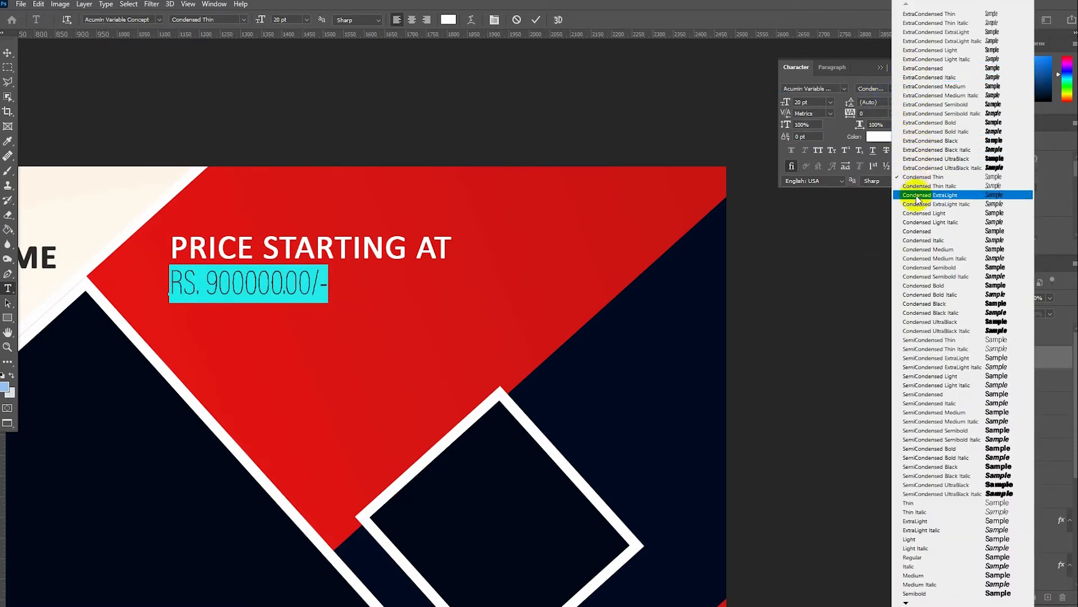
left_click(915, 285)
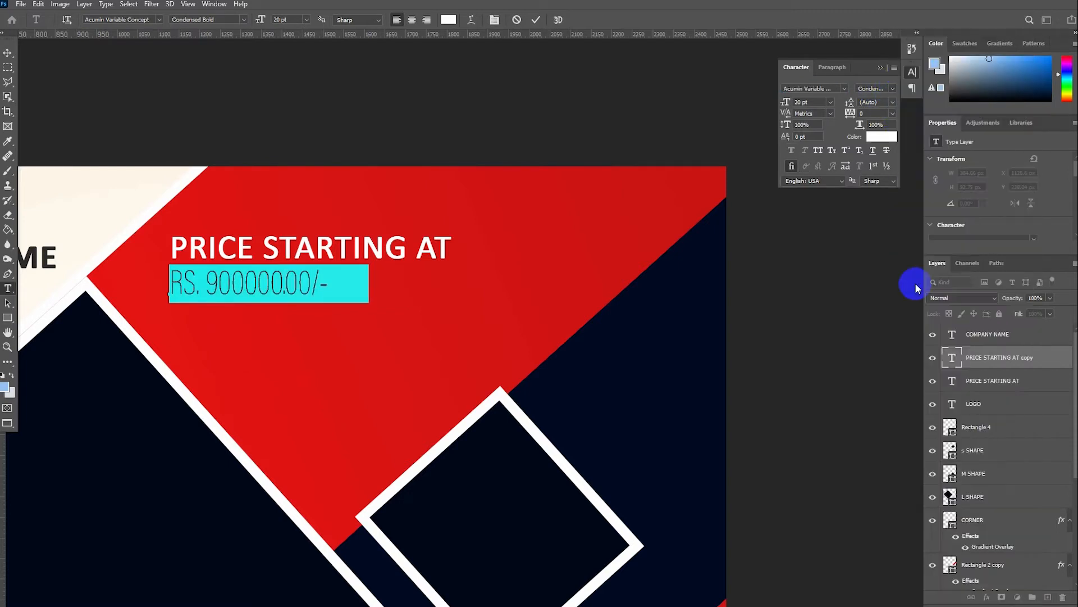
left_click(9, 52)
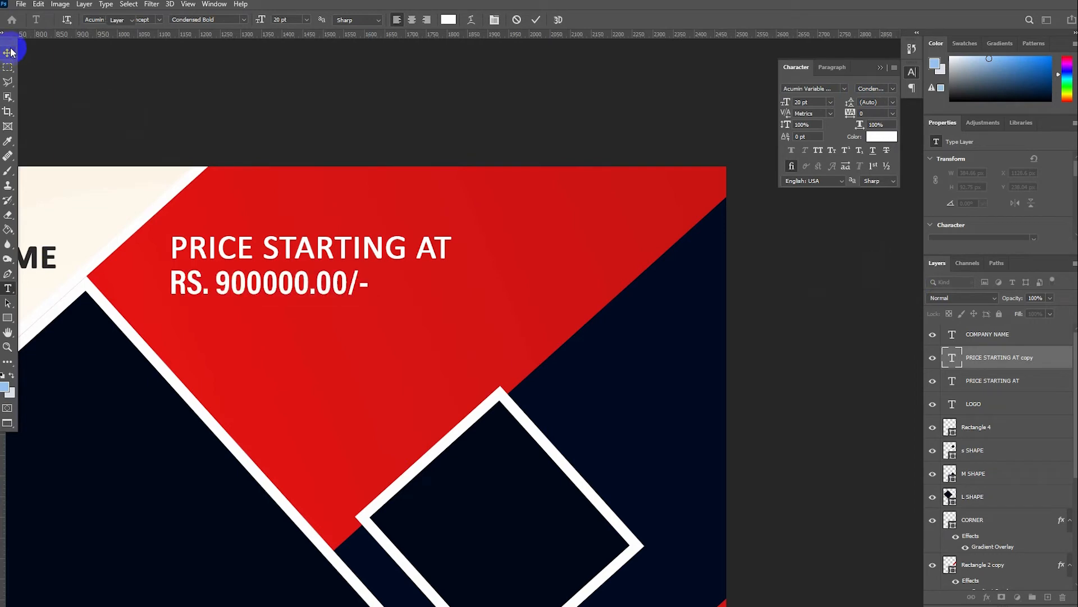
Scale the RS. 900000.00/- text up to about the width of the line above it.
key("ctrl+t")
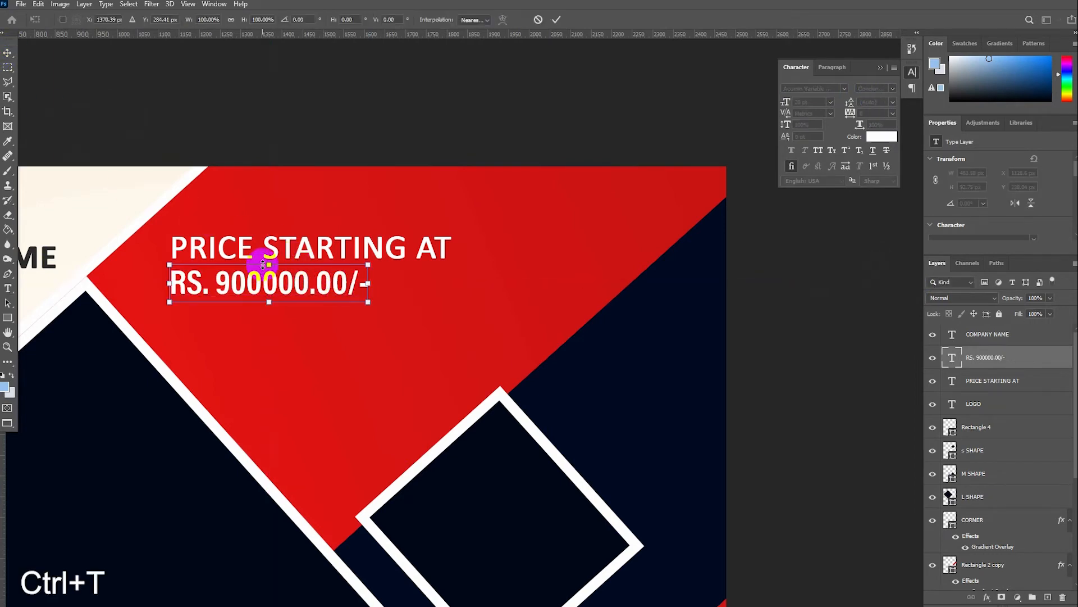
left_click_drag(368, 284, 450, 317)
left_click(9, 52)
Scale the PRICE STARTING AT line down to about 16.8 pt above the price.
left_click(213, 248)
key("ctrl+t")
left_click_drag(445, 249, 384, 237)
left_click(8, 52)
Place a copy of the PRICE STARTING AT text in the cream area between the lowest picture frame and the lower red band.
scroll(469, 312, "down", 2)
scroll(430, 308, "down", 2)
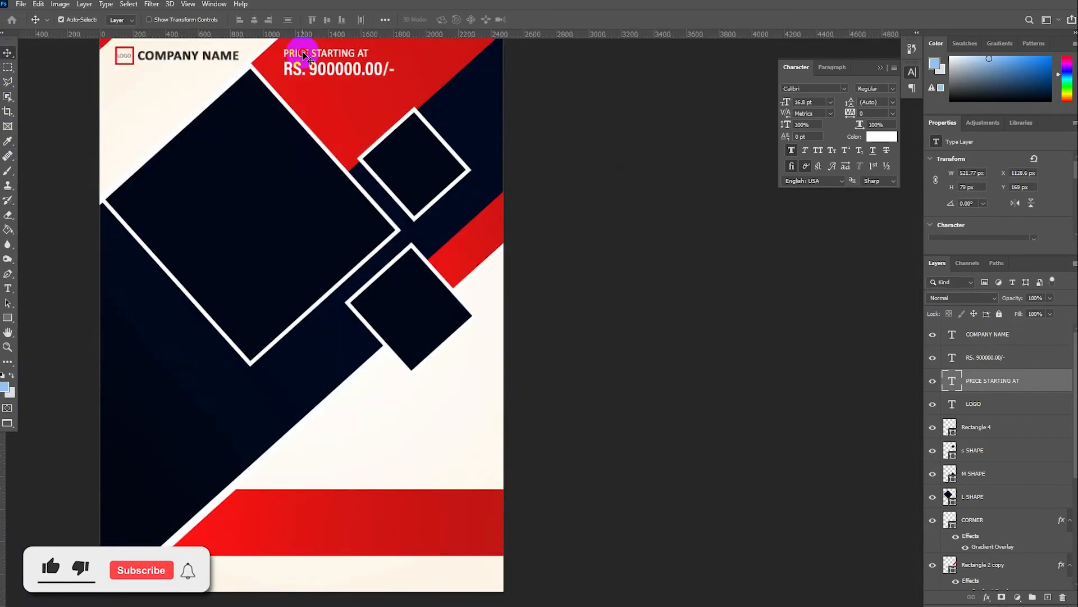
left_click_drag(306, 56, 420, 403)
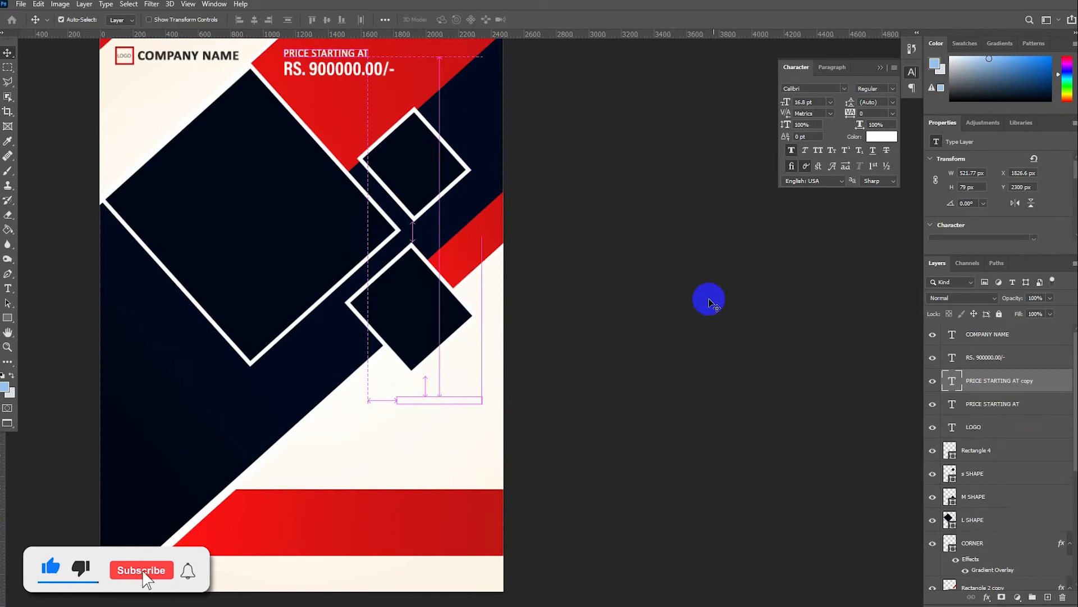
Recolour the copied PRICE STARTING AT text in the cream area to near-black 171717.
left_click(8, 289)
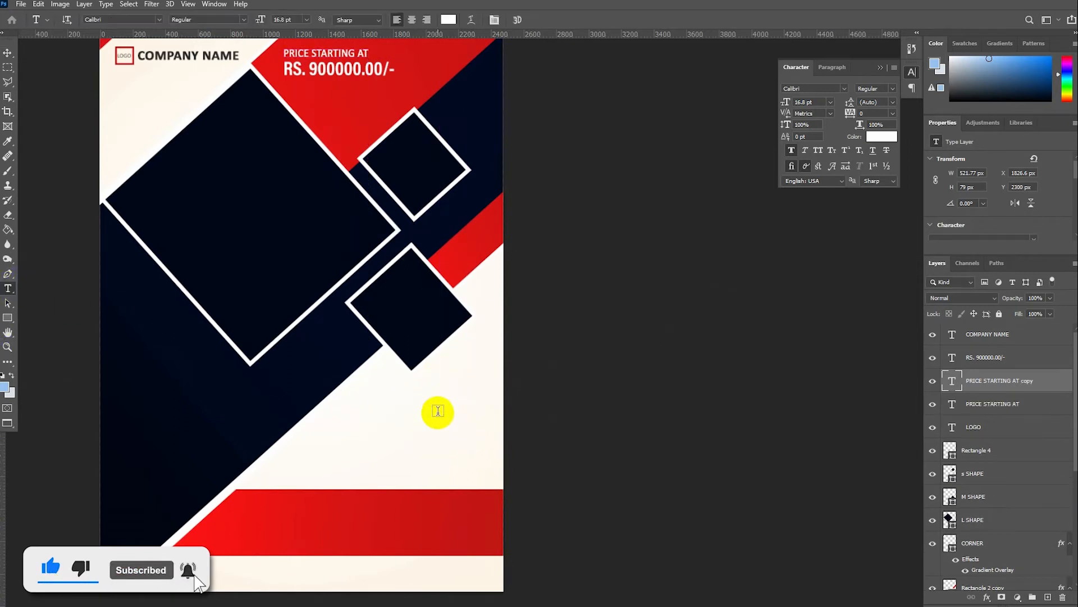
left_click(440, 402)
key("ctrl+a")
left_click(882, 136)
left_click(657, 353)
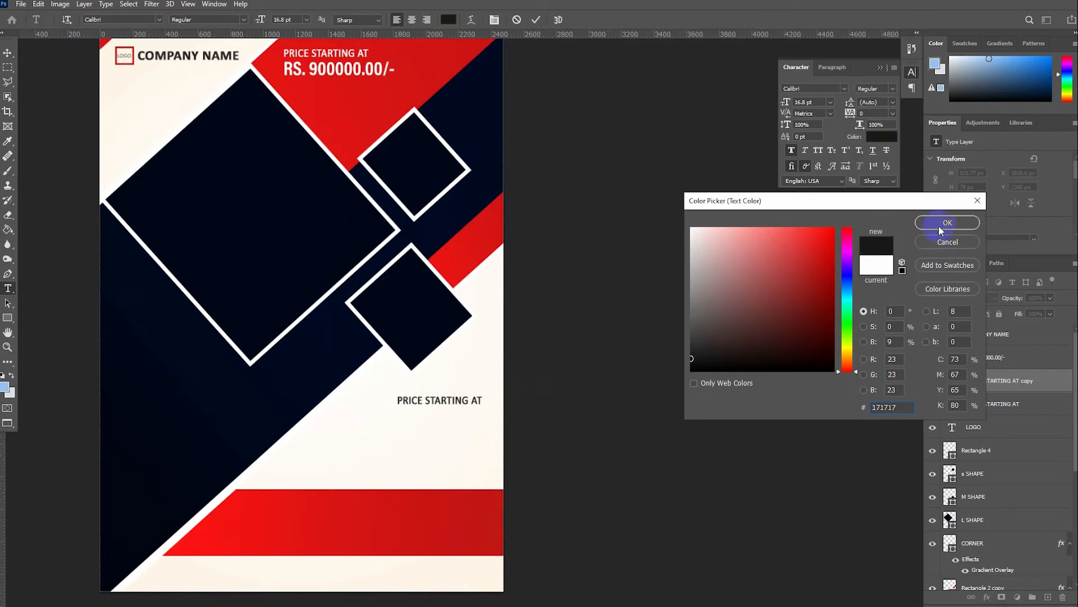
left_click(939, 225)
Replace the copied line with ABOUT OUR, right-align it near the page's right edge at about 20.84 pt, and duplicate it just below.
scroll(505, 440, "up", 3)
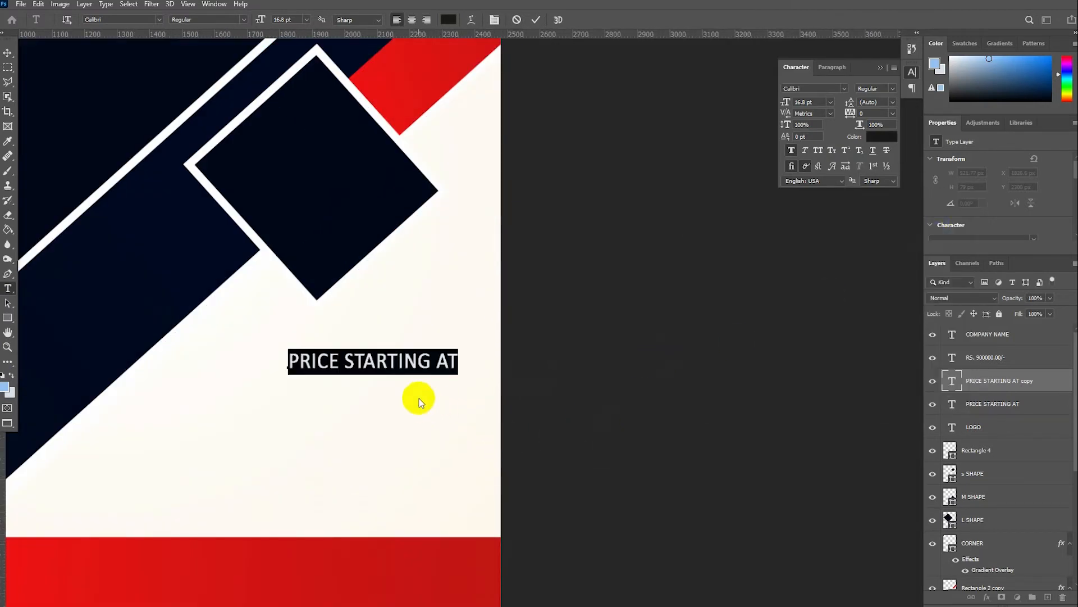
type("BOUT OUR")
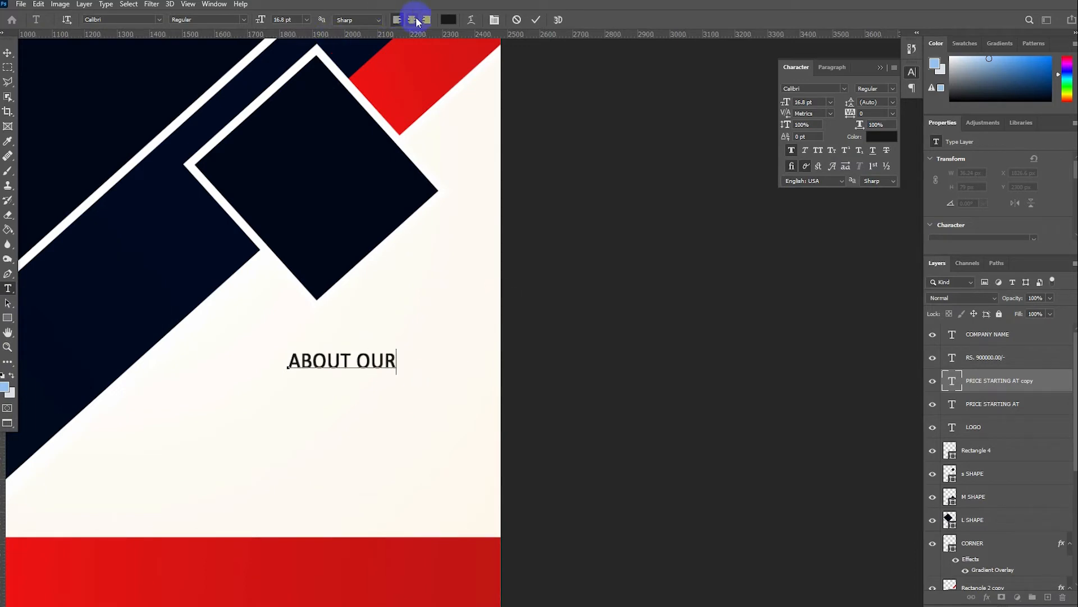
left_click(426, 21)
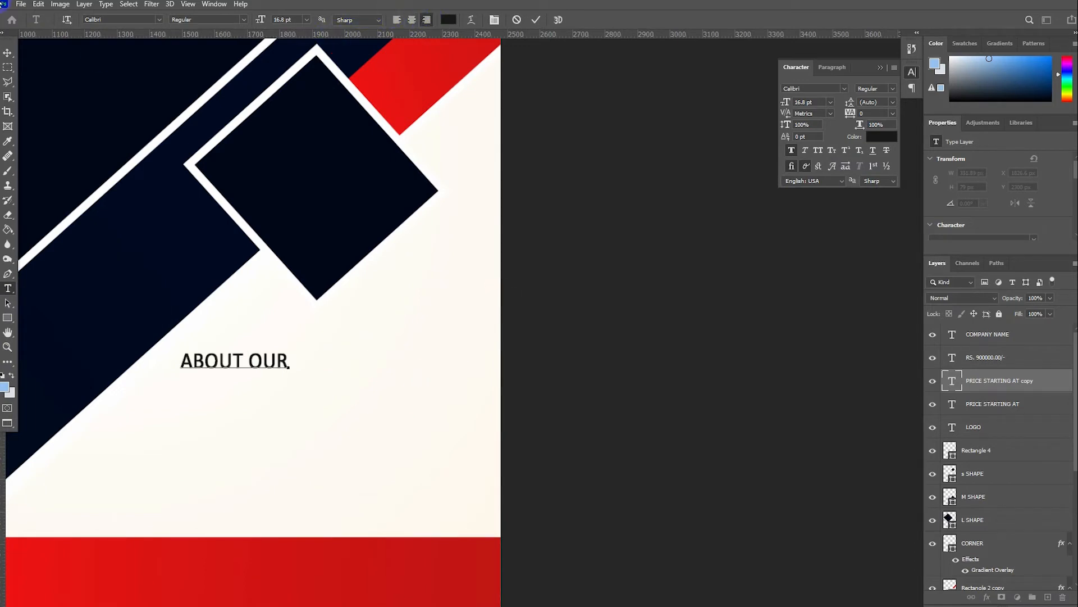
left_click_drag(204, 372, 376, 381)
left_click(7, 52)
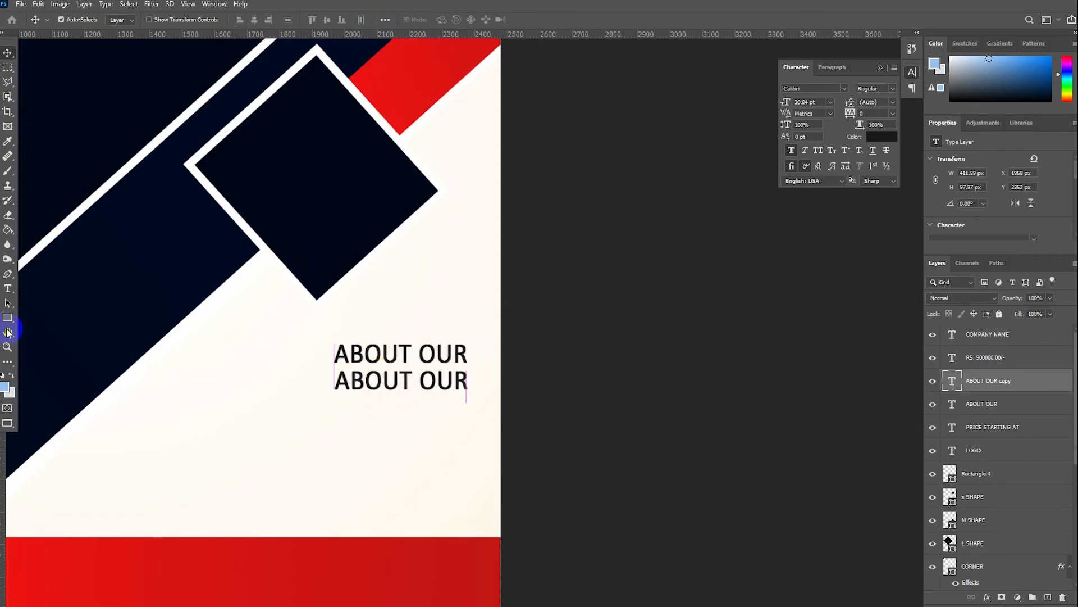
Change the lower ABOUT OUR line to read PROPERTIES.
left_click(8, 289)
triple_click(373, 385)
type("PRO")
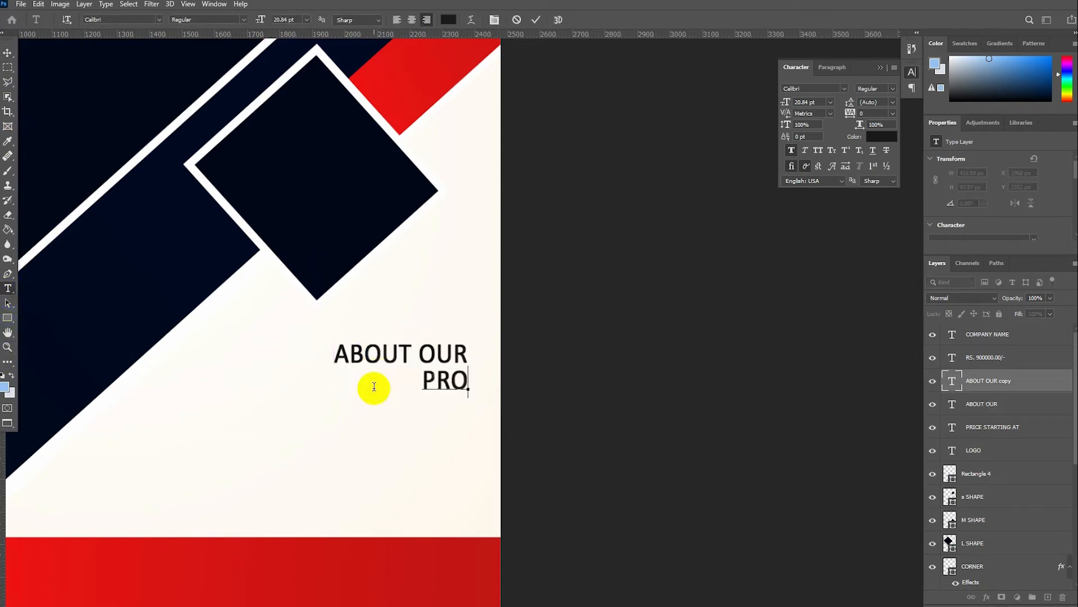
type("PERTIES")
Set the PROPERTIES text in Arial Bold at 26 pt with a 90% horizontal scale.
double_click(374, 386)
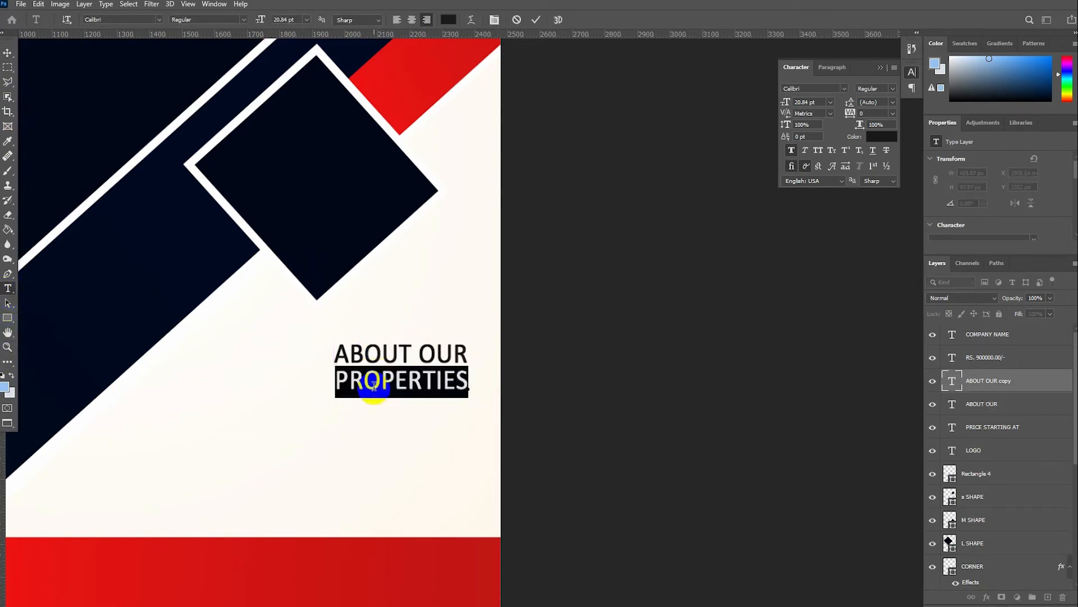
type("ARIAL")
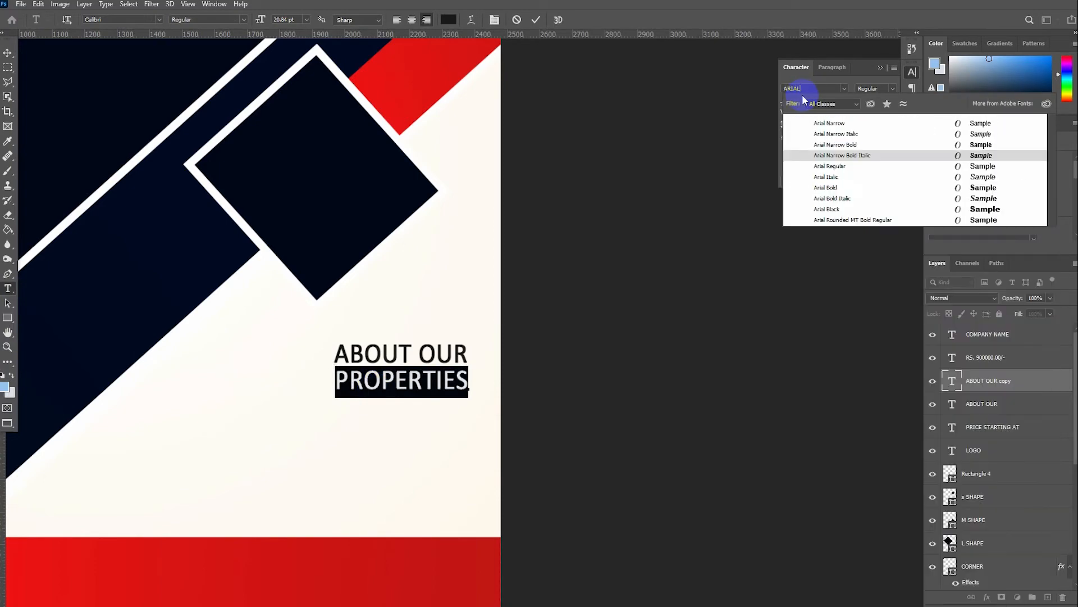
left_click(831, 187)
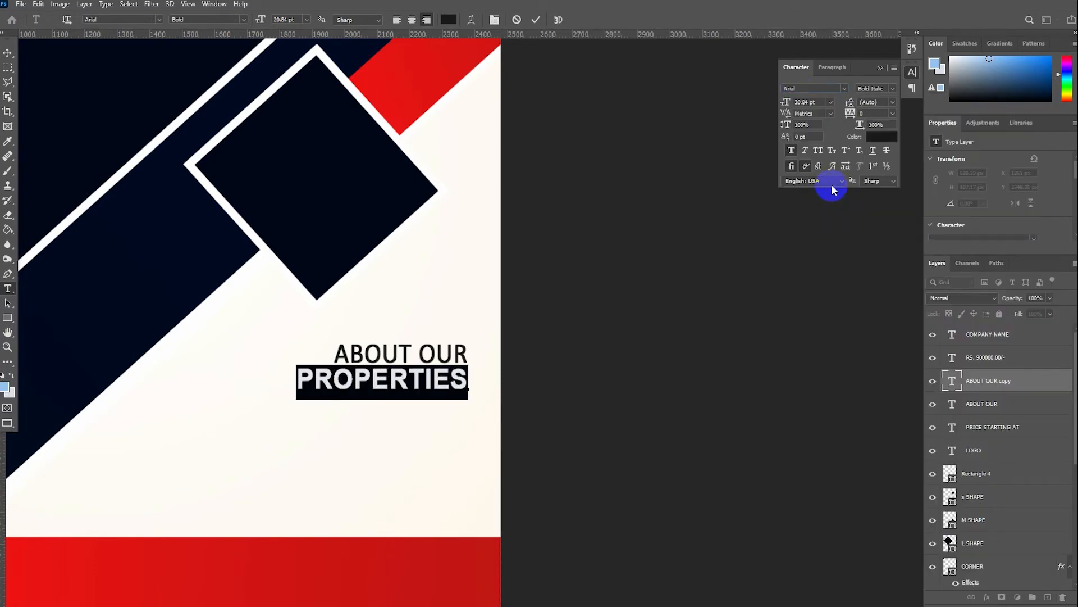
left_click(811, 102)
type("26")
key("Return")
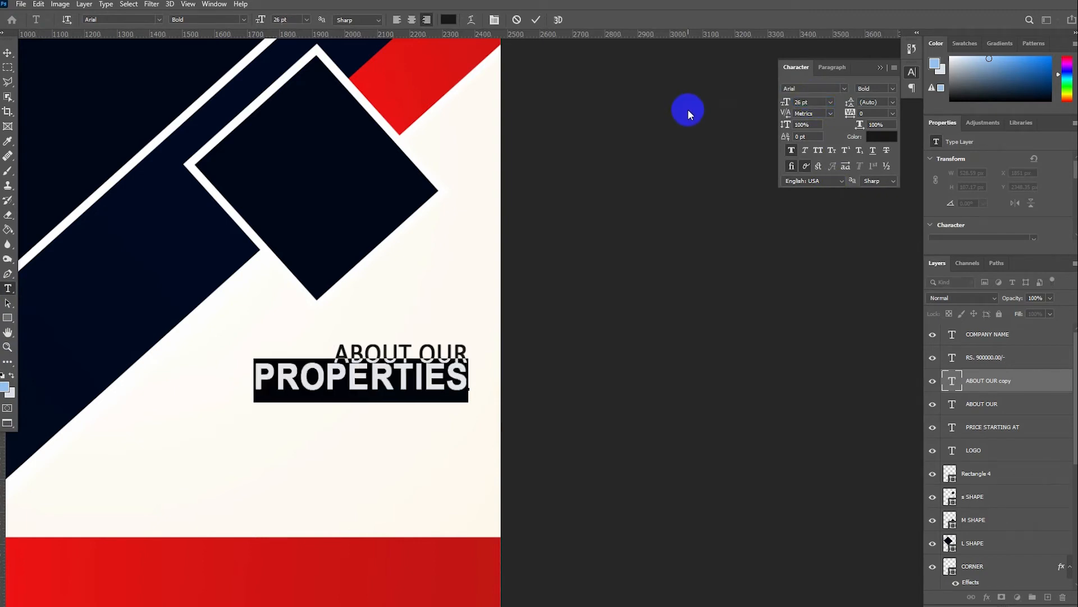
left_click(872, 114)
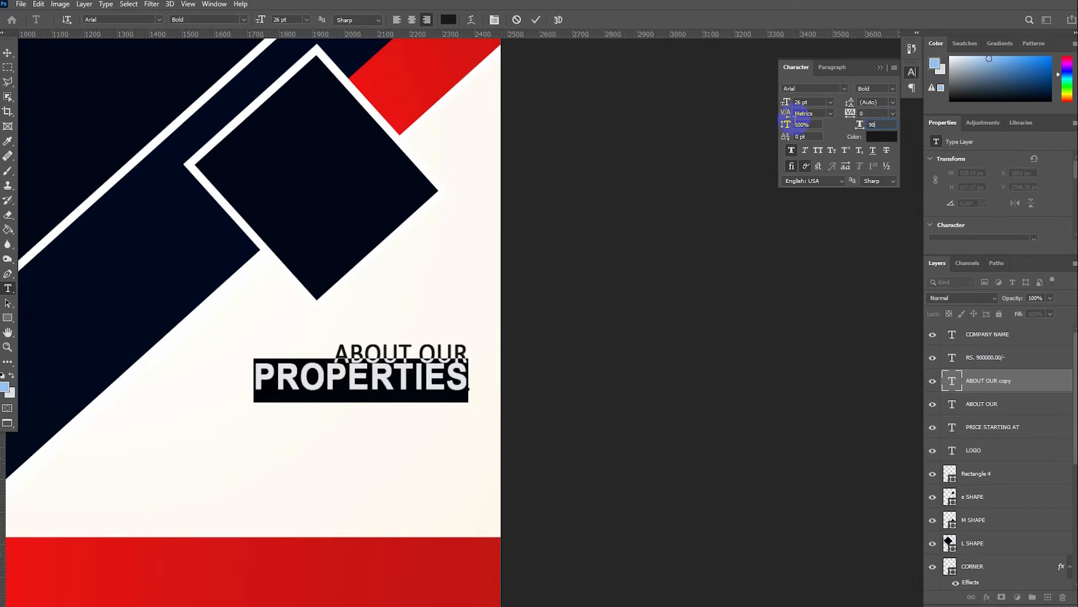
key("Return")
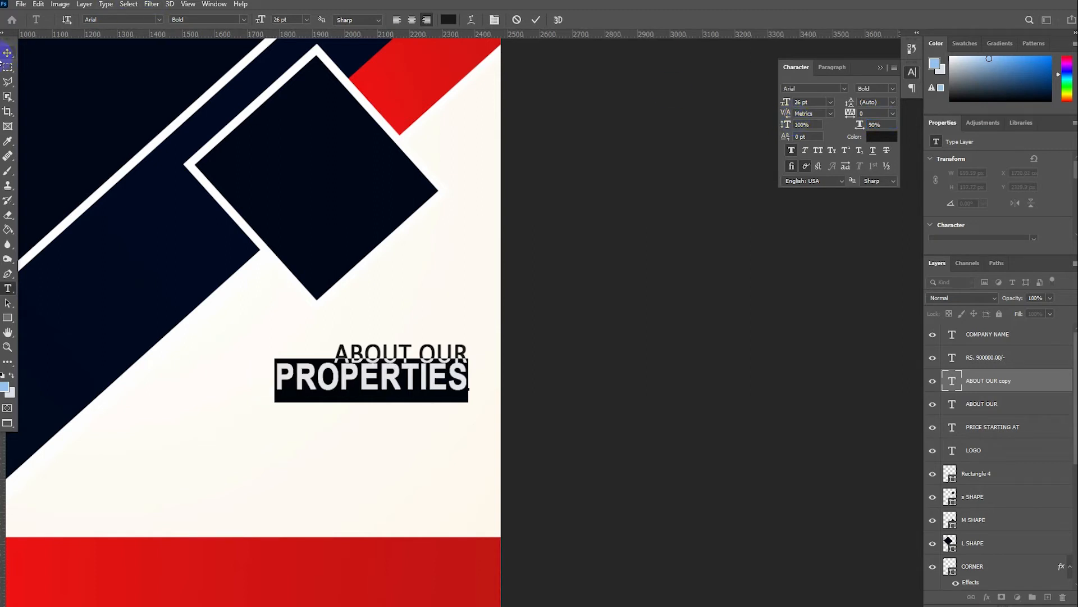
left_click(8, 52)
left_click(320, 378)
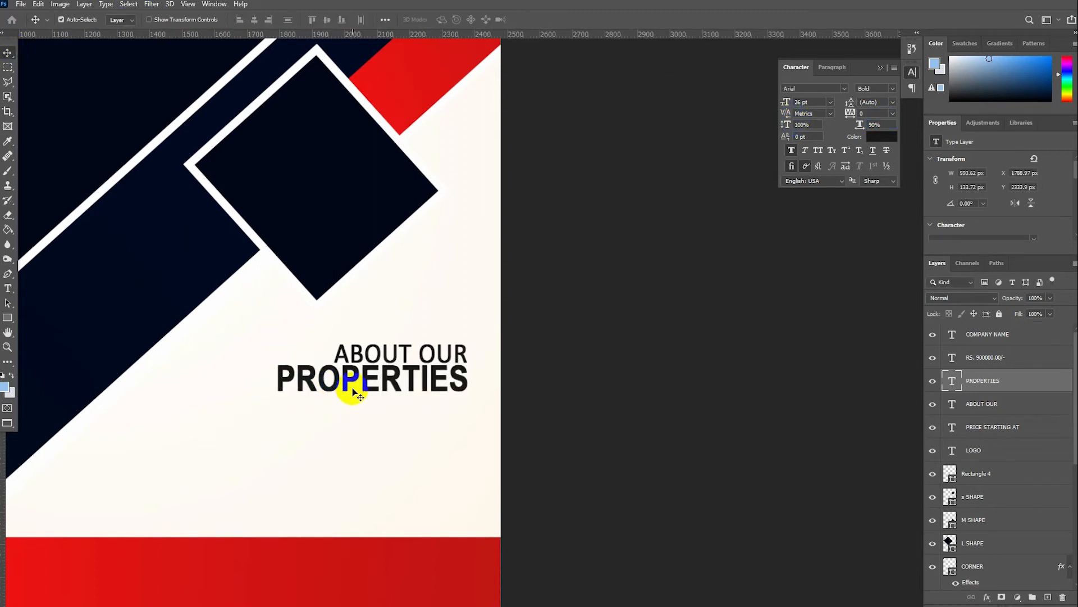
Widen the ABOUT OUR line above PROPERTIES to about 113% of its width, at about 21.03 pt.
left_click(356, 351)
scroll(387, 360, "up", 1)
key("ctrl+t")
left_click_drag(284, 345, 254, 315)
scroll(309, 398, "down", 2)
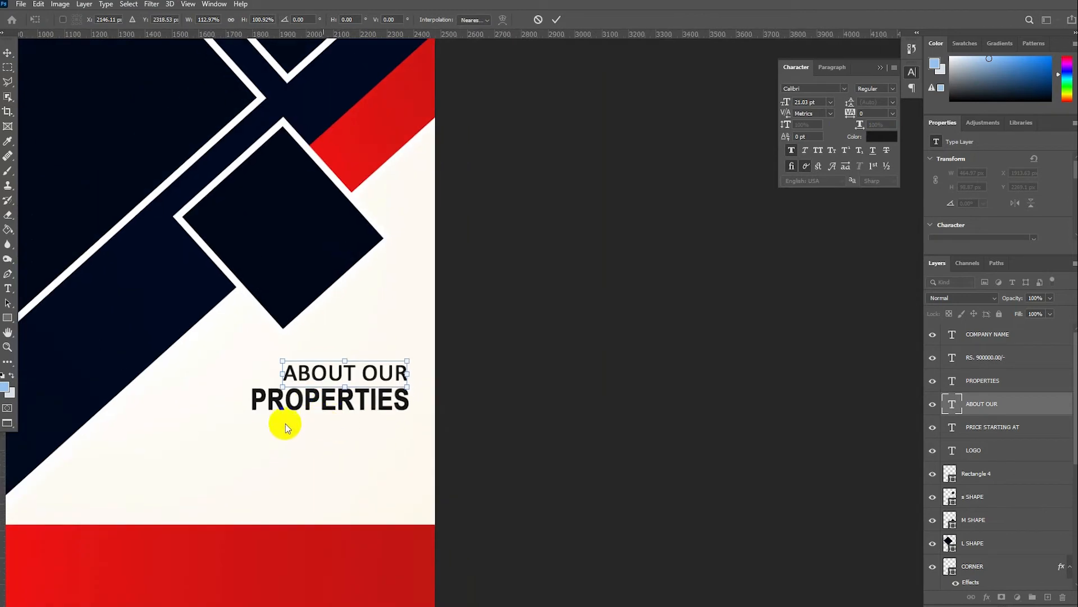
Recolour the PROPERTIES text with the red sampled from the flyer's band.
left_click(9, 292)
left_click(326, 381)
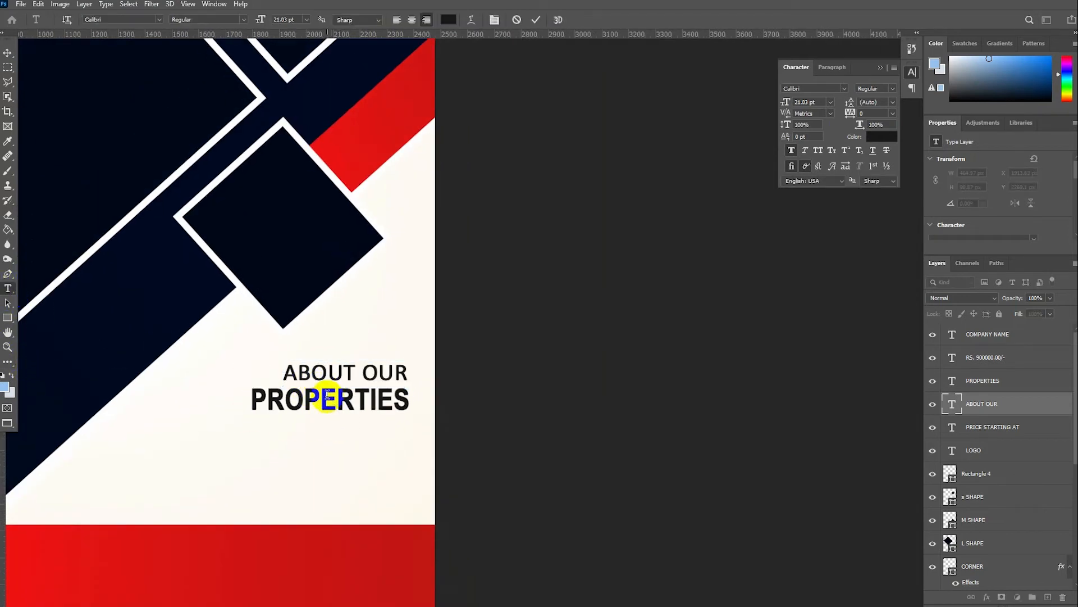
left_click(327, 395)
key("ctrl+a")
left_click(882, 137)
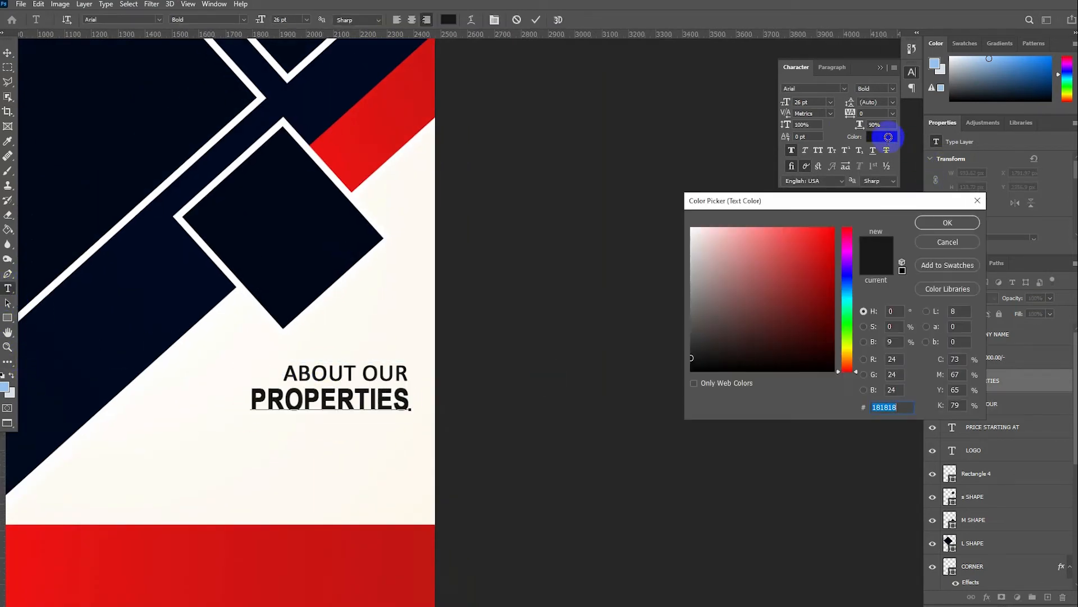
left_click(413, 105)
left_click(948, 223)
scroll(570, 429, "down", 2)
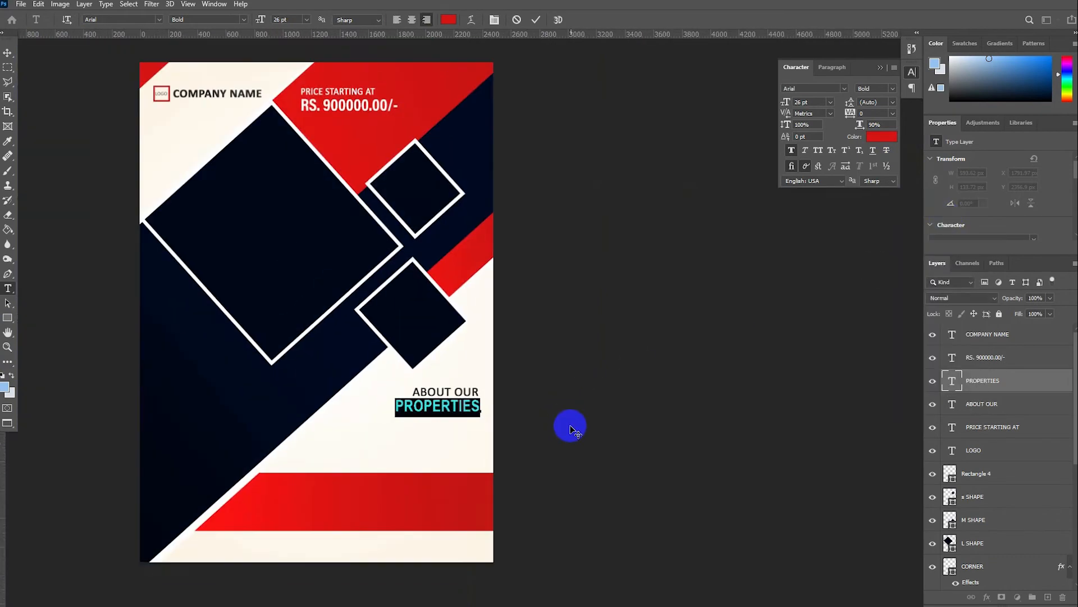
left_click(7, 53)
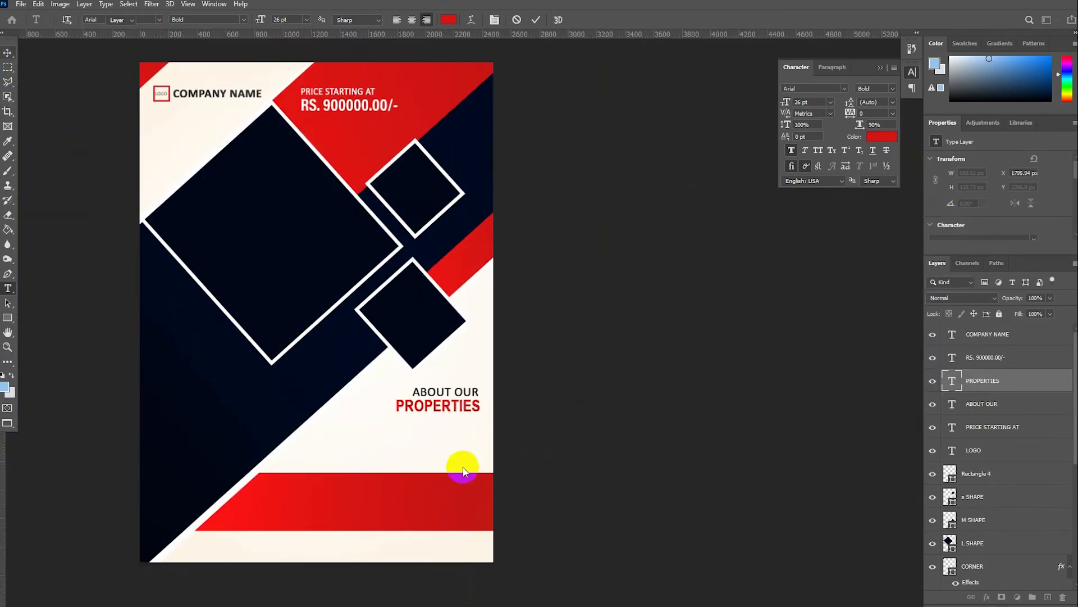
Place a copy of the ABOUT OUR line directly beneath PROPERTIES.
scroll(430, 408, "up", 3)
left_click(465, 269)
left_click_drag(465, 268, 464, 366)
Replace the lower ABOUT OUR copy's text with the Lorem Ipsum passage through "It has survived no" from DUMMY TEXT.txt in Notepad.
left_click(8, 288)
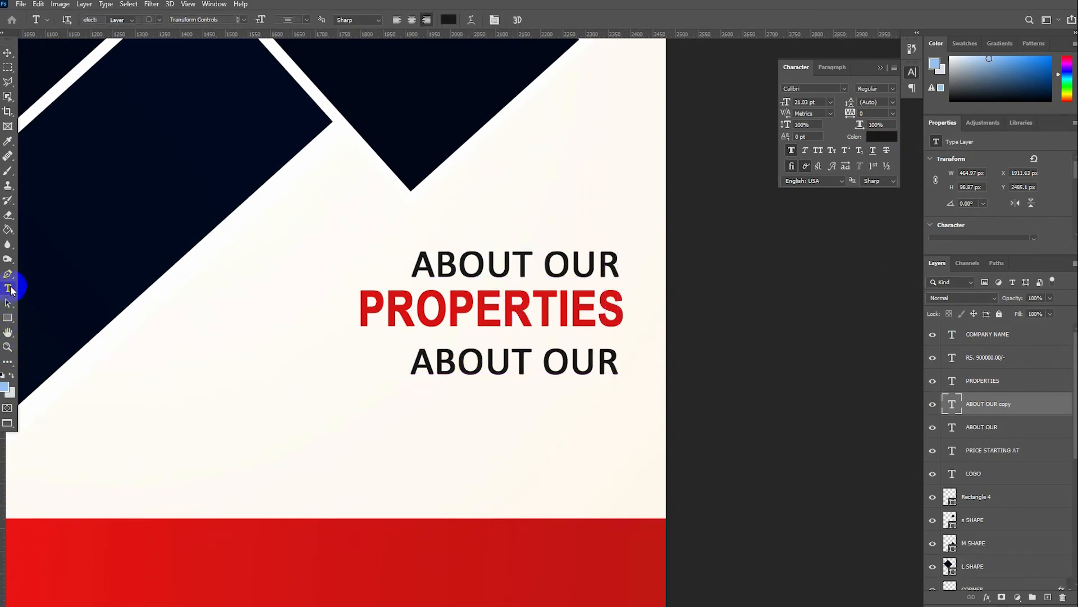
left_click(437, 360)
key("alt+Tab")
left_click_drag(660, 183, 857, 213)
key("ctrl+c")
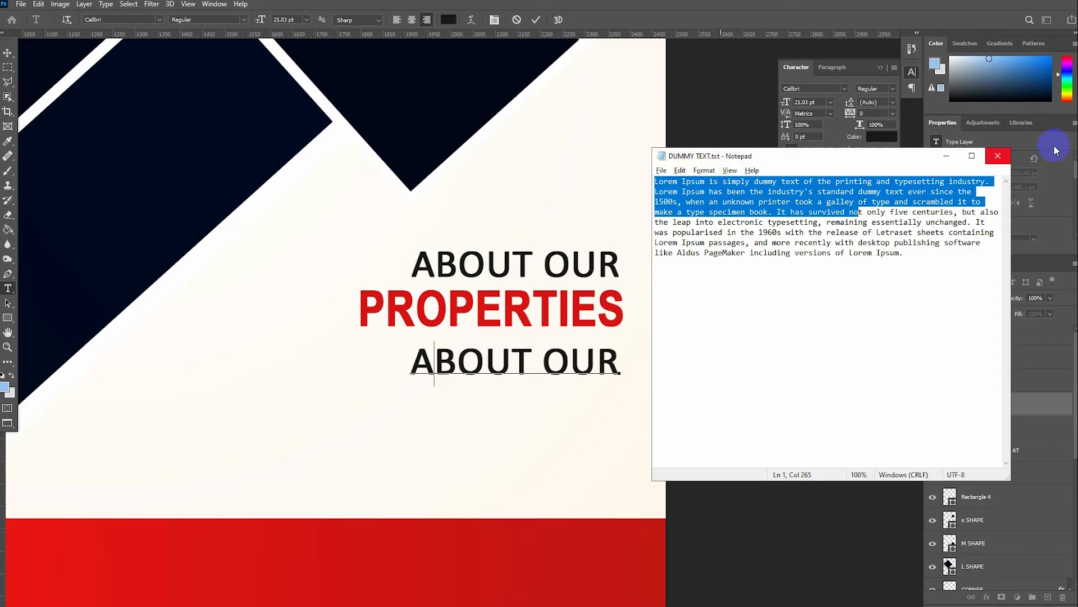
left_click(998, 159)
left_click(544, 362)
key("ctrl+a")
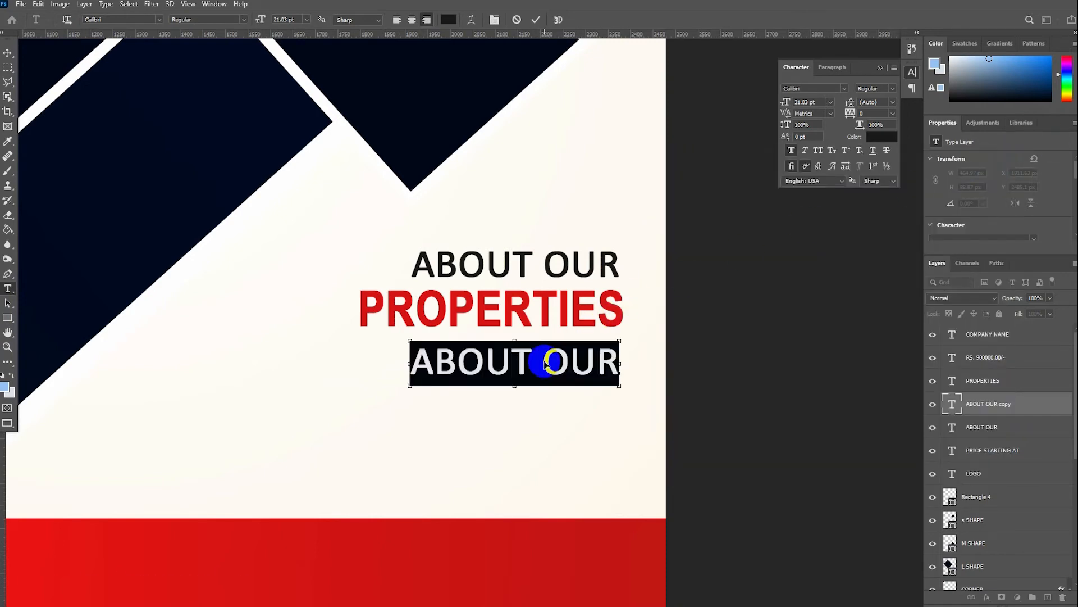
key("ctrl+v")
Set the Lorem Ipsum text in Calibri Light and colour it dark grey 292929.
key("ctrl+a")
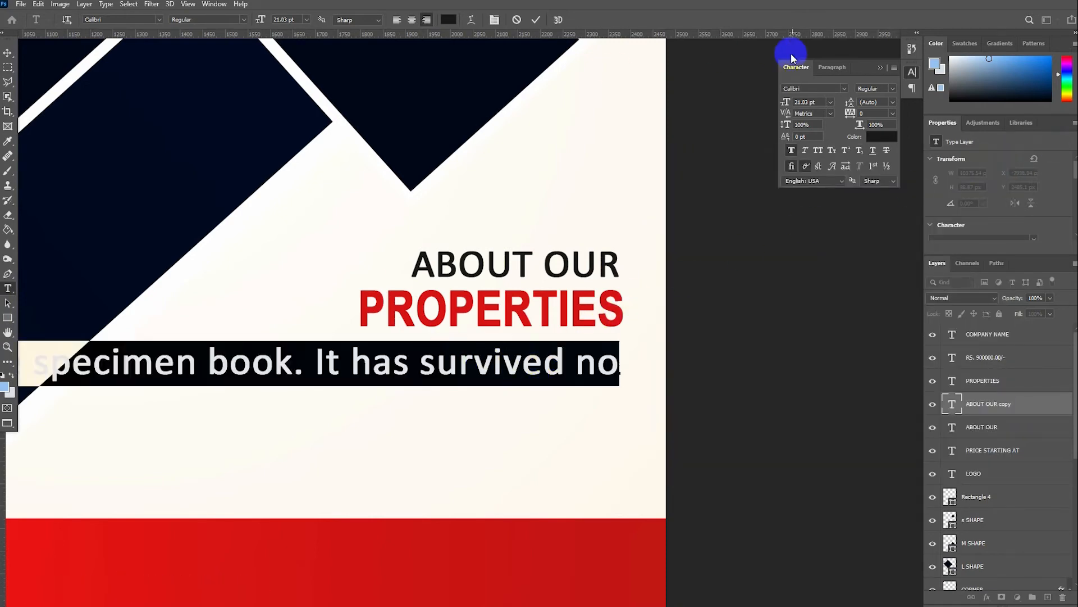
left_click(893, 88)
left_click(879, 96)
left_click(880, 137)
left_click(684, 348)
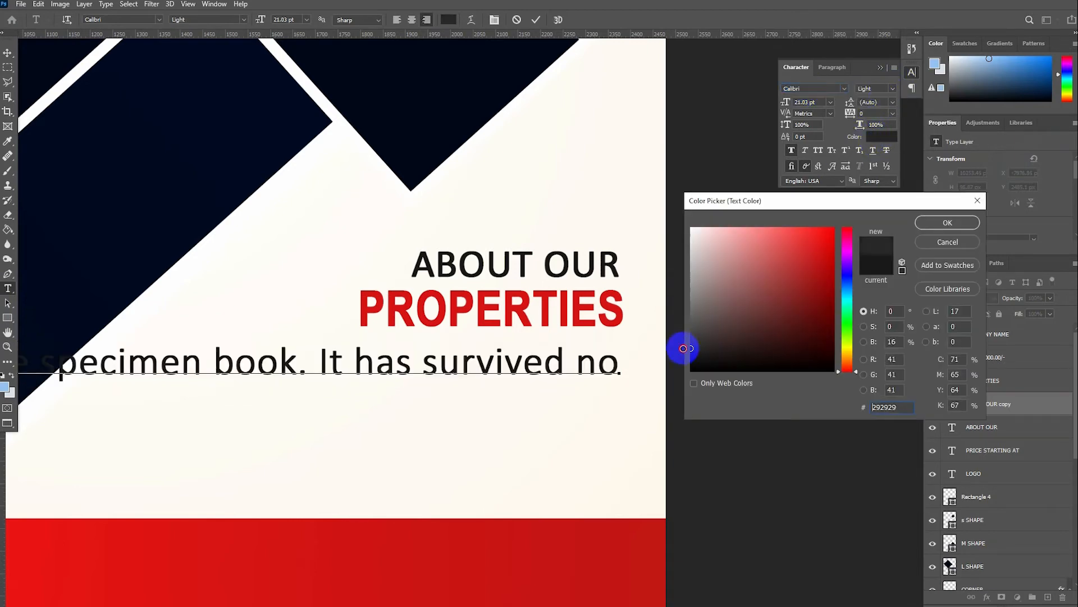
left_click(929, 221)
Move the Lorem Ipsum line to the strip below the lower red band, scaled to about 71% width and 111% height.
scroll(674, 340, "down", 4)
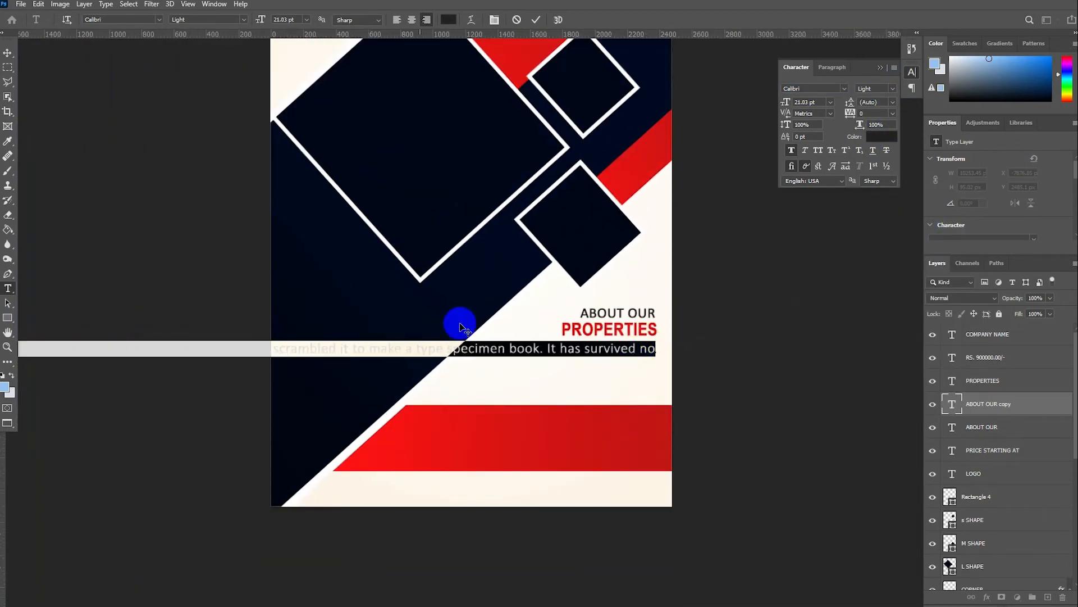
left_click(8, 54)
left_click_drag(325, 349, 897, 350)
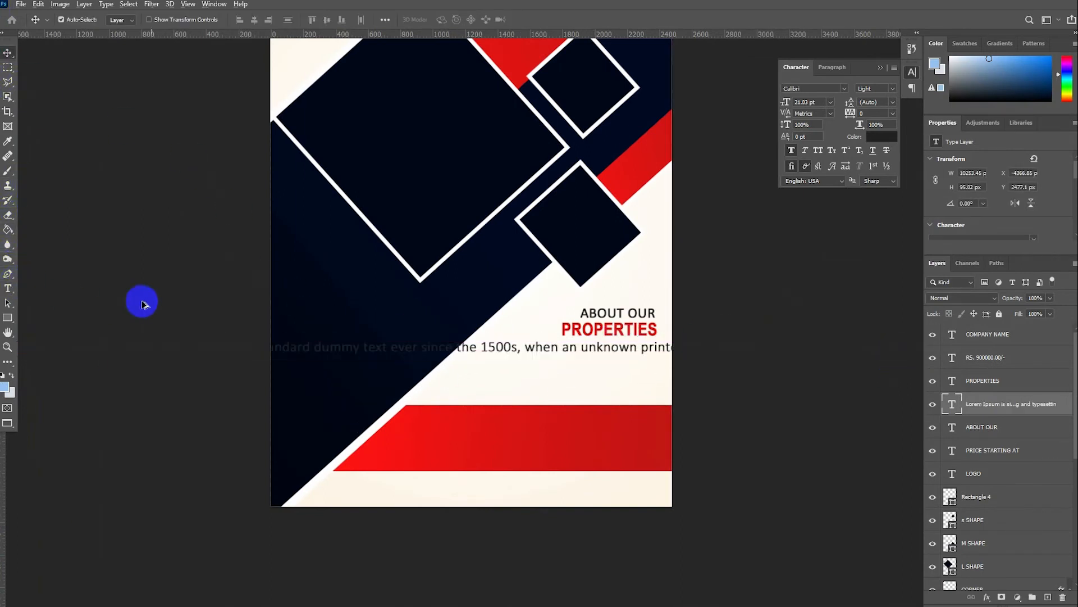
scroll(221, 274, "down", 3)
key("ctrl+t")
left_click_drag(739, 332, 487, 412)
scroll(124, 321, "up", 3)
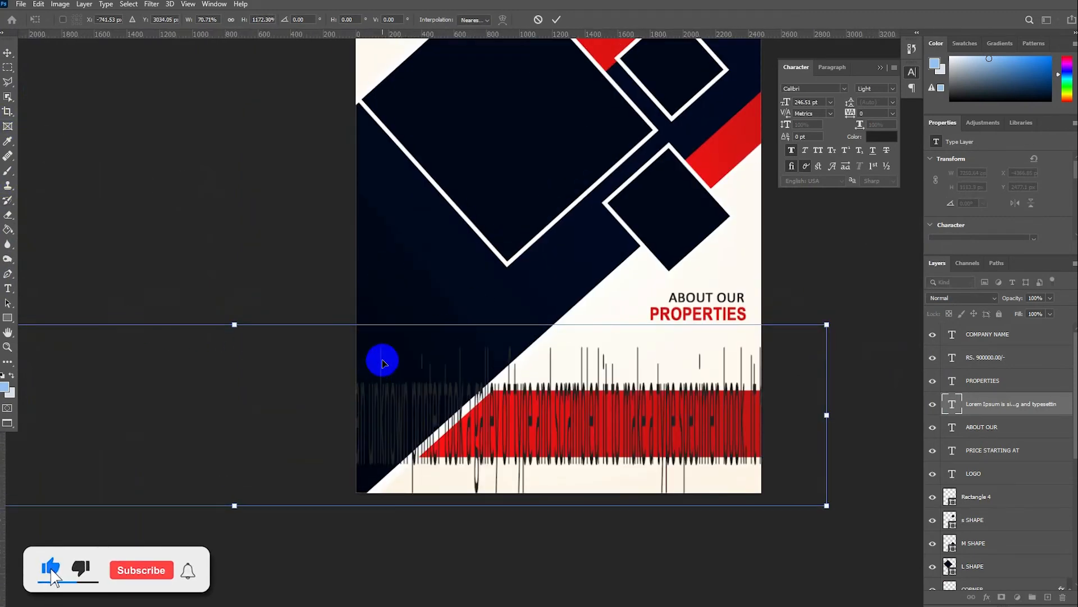
left_click_drag(234, 325, 233, 463)
left_click_drag(235, 505, 233, 466)
Break the Lorem Ipsum text into four lines, splitting before "etting industry", "when an unknown" and "It has survived".
left_click(8, 288)
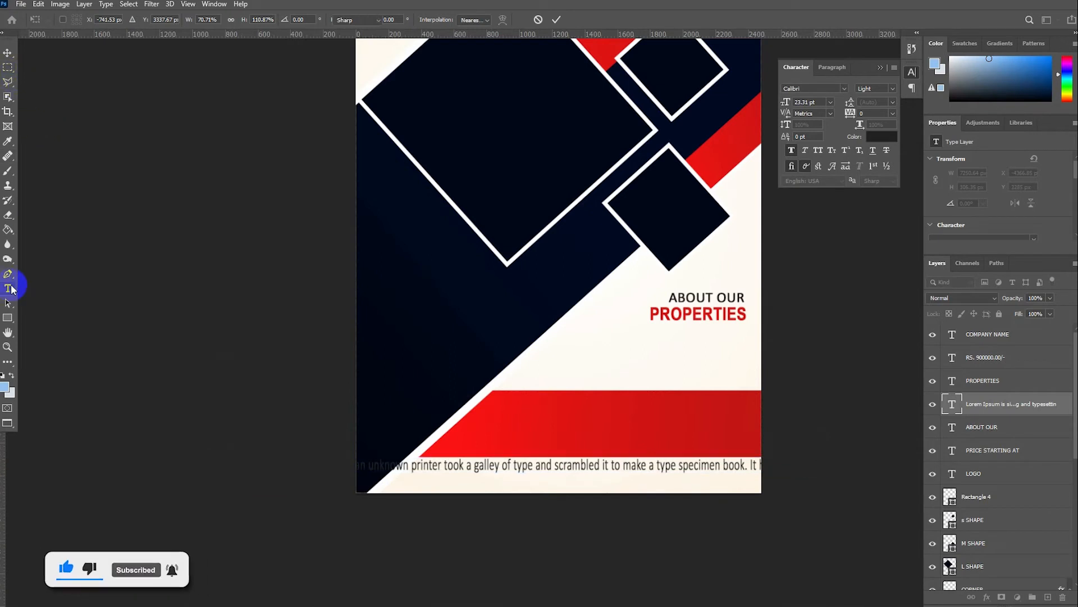
left_click(453, 465)
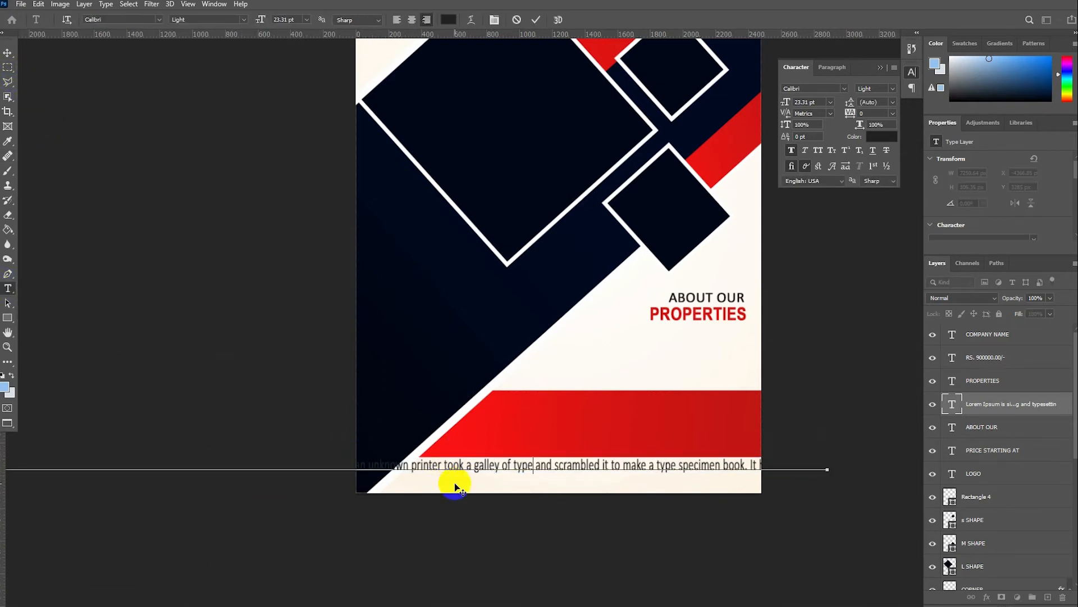
left_click(747, 467)
key("Return")
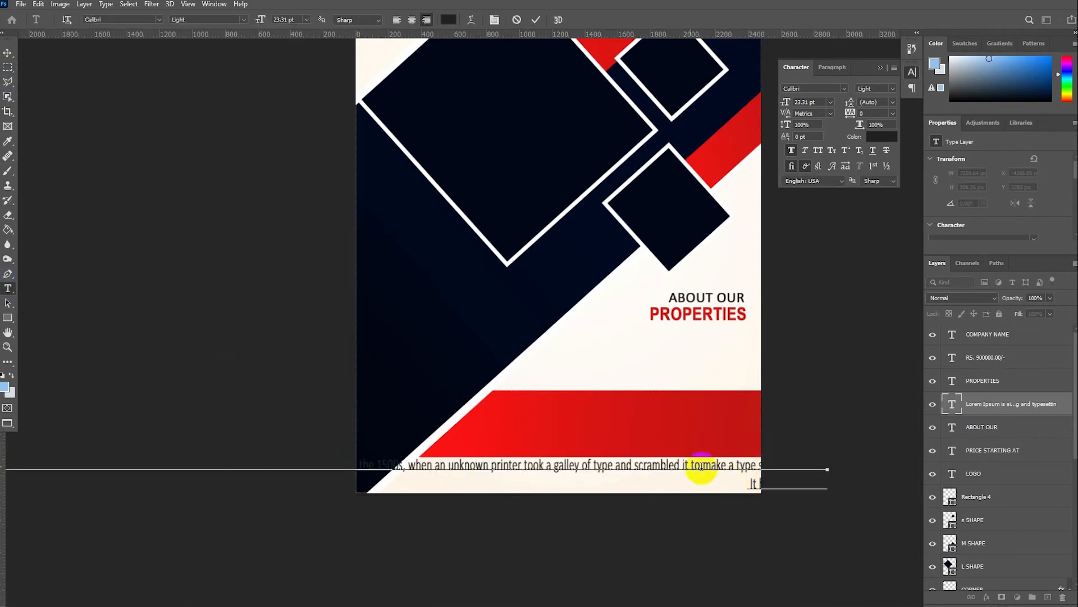
left_click(405, 468)
key("Return")
left_click(401, 465)
key("Return")
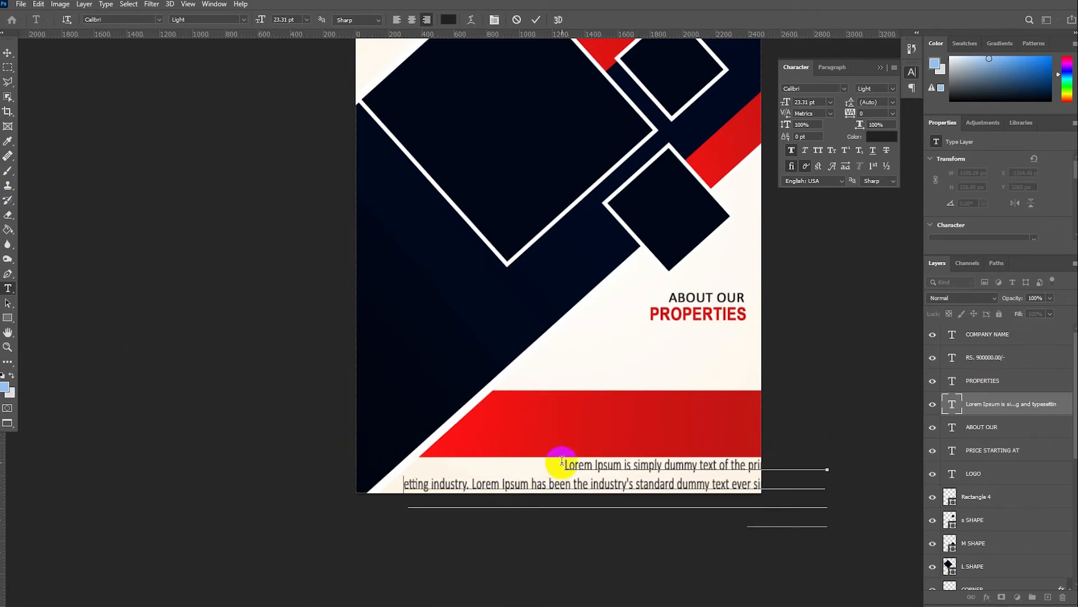
Move the Lorem Ipsum paragraph up beneath PROPERTIES and scale it to about 71%, about 16.64 pt.
left_click(8, 50)
left_click_drag(585, 458, 515, 333)
key("ctrl+t")
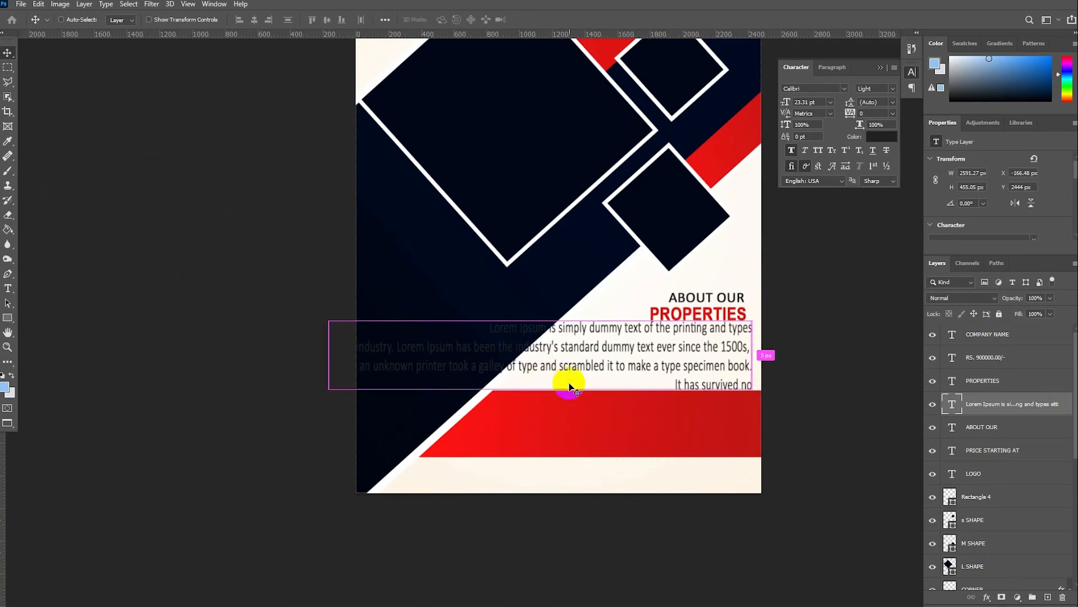
left_click_drag(313, 318, 412, 336)
left_click_drag(440, 336, 451, 339)
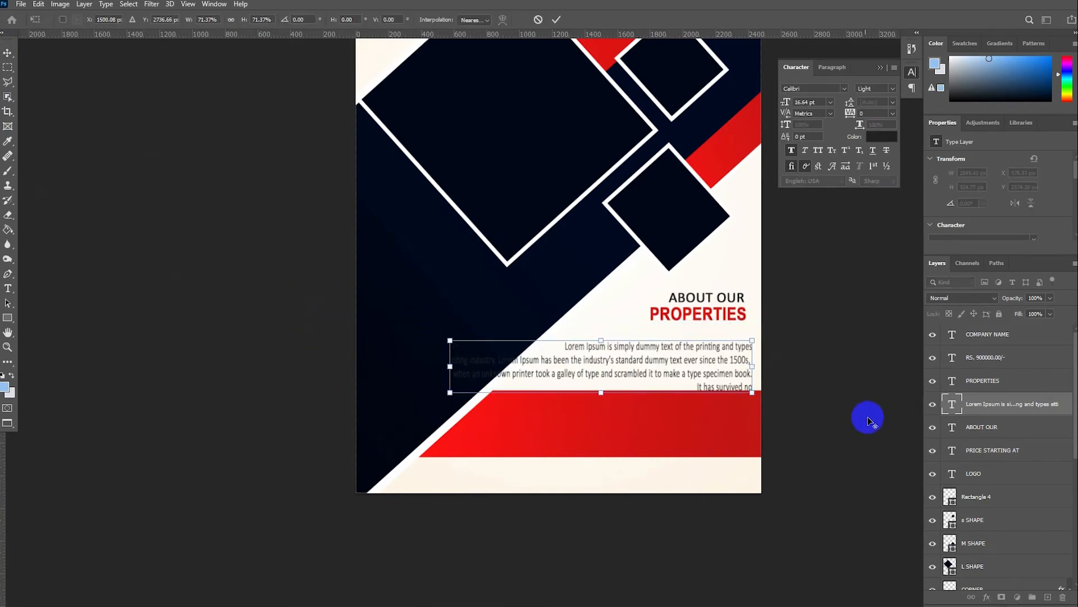
scroll(842, 414, "up", 5)
Left-align the Lorem Ipsum paragraph and move it back onto the page beneath PROPERTIES.
left_click(9, 289)
left_click(255, 284)
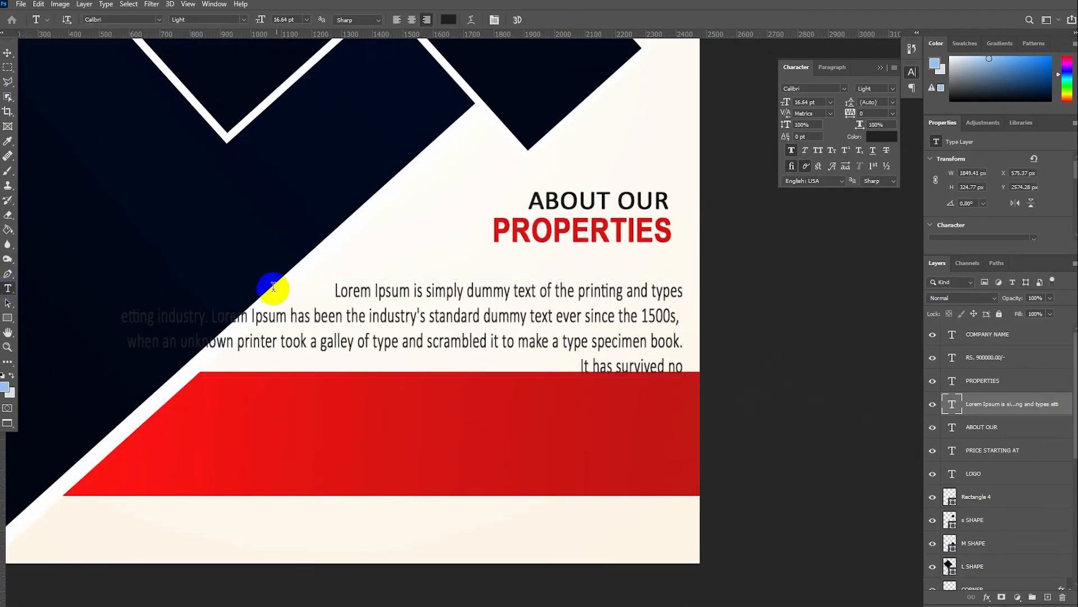
key("ctrl+a")
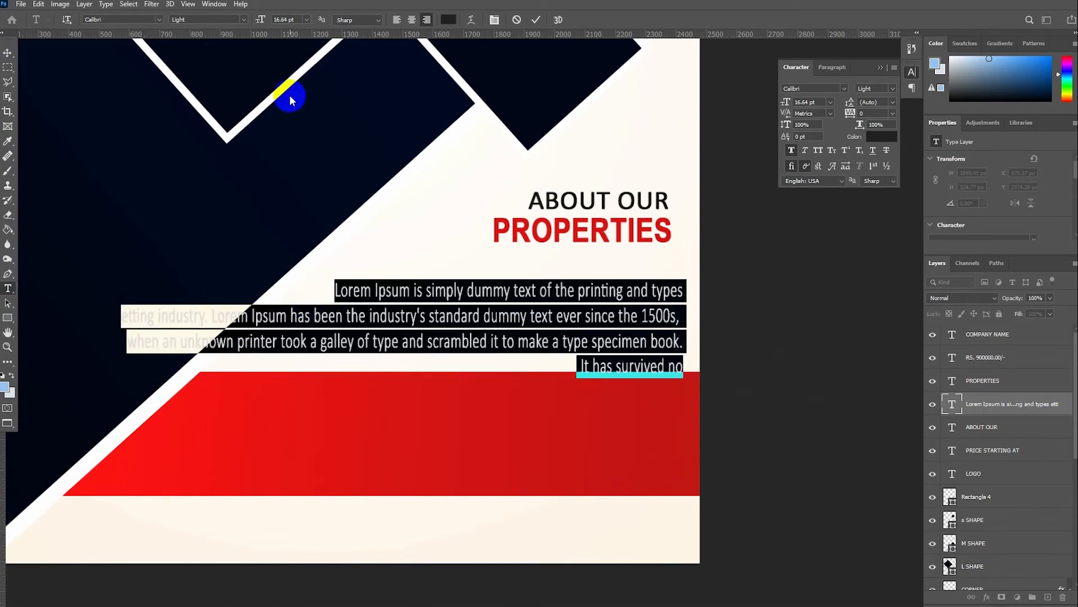
left_click(397, 19)
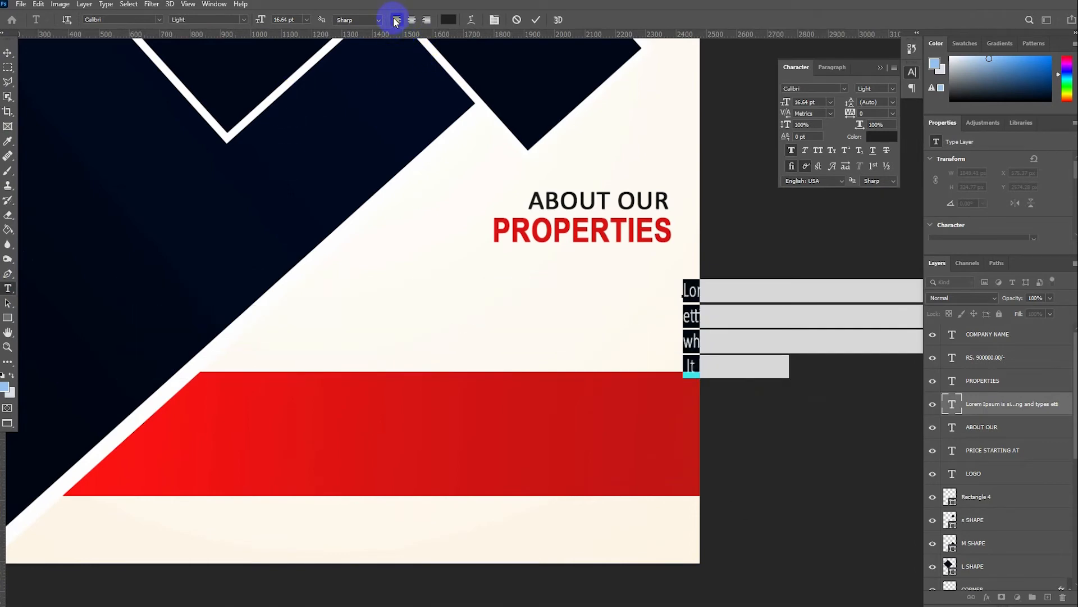
left_click(8, 53)
left_click_drag(669, 304, 117, 272)
Re-break the Lorem Ipsum paragraph so its first line ends with "Lorem Ipsum has" and its second with "unknown printer took".
left_click(8, 287)
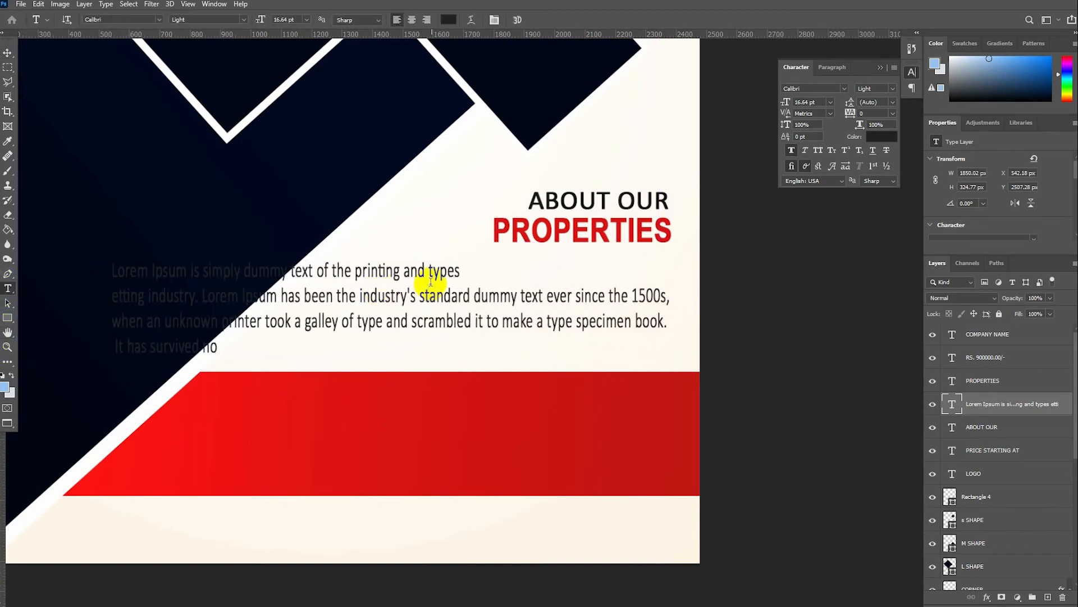
left_click(471, 272)
key("Delete")
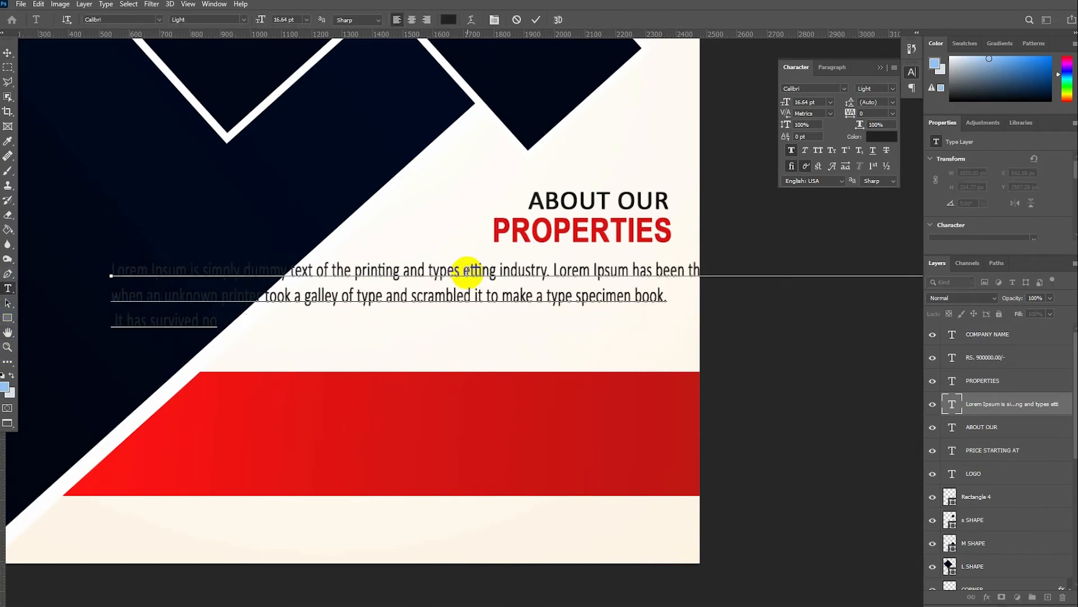
left_click(651, 269)
key("Return")
left_click(482, 296)
key("Delete")
left_click(666, 296)
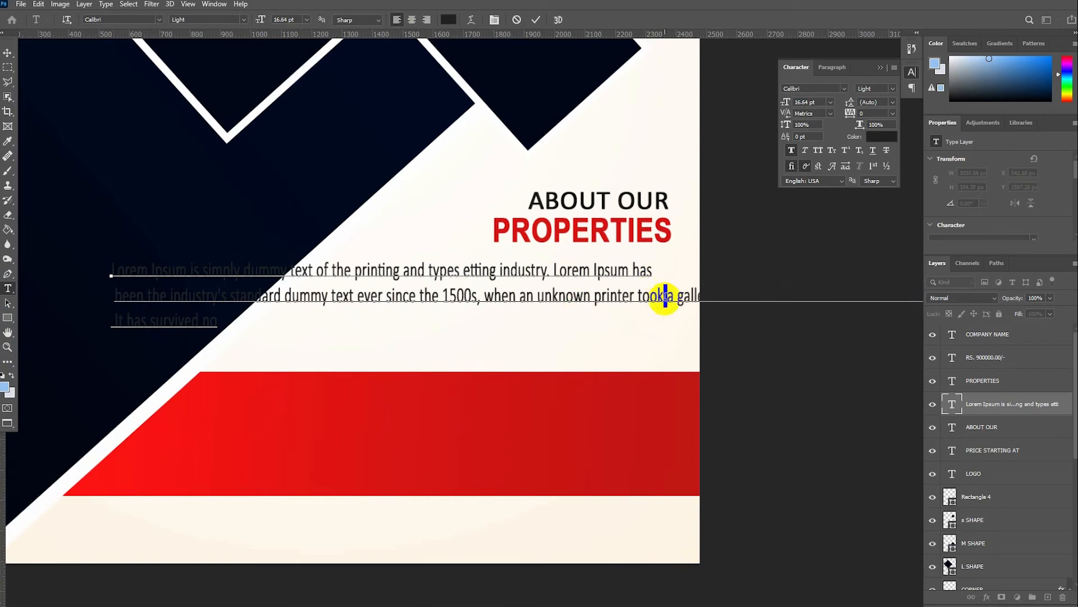
key("Return")
Delete the trailing words "It has survived no" so the paragraph ends at "type specimen book.".
left_click(498, 323)
key("Delete")
key("shift+End")
key("Delete")
Right-align the three-line Lorem Ipsum paragraph and move it back onto the page beneath PROPERTIES.
key("ctrl+a")
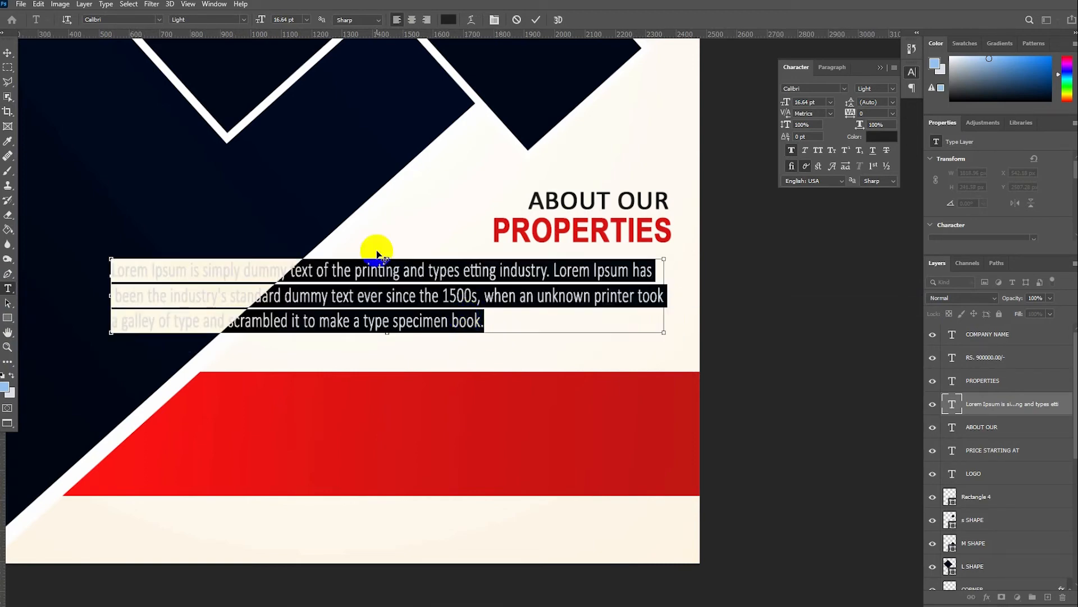
left_click(427, 20)
left_click(7, 54)
left_click_drag(48, 265, 612, 281)
Scale the Lorem Ipsum paragraph down so it fits on the cream area above the lower red band.
key("ctrl+t")
left_click_drag(120, 261, 287, 286)
scroll(496, 290, "up", 3)
key("Return")
Move the Lorem Ipsum paragraph, PROPERTIES and ABOUT OUR into a tight stack near the page's right edge, above the lower red band.
left_click_drag(509, 253, 526, 251)
left_click_drag(546, 152, 563, 197)
left_click_drag(534, 87, 556, 130)
scroll(817, 316, "down", 3)
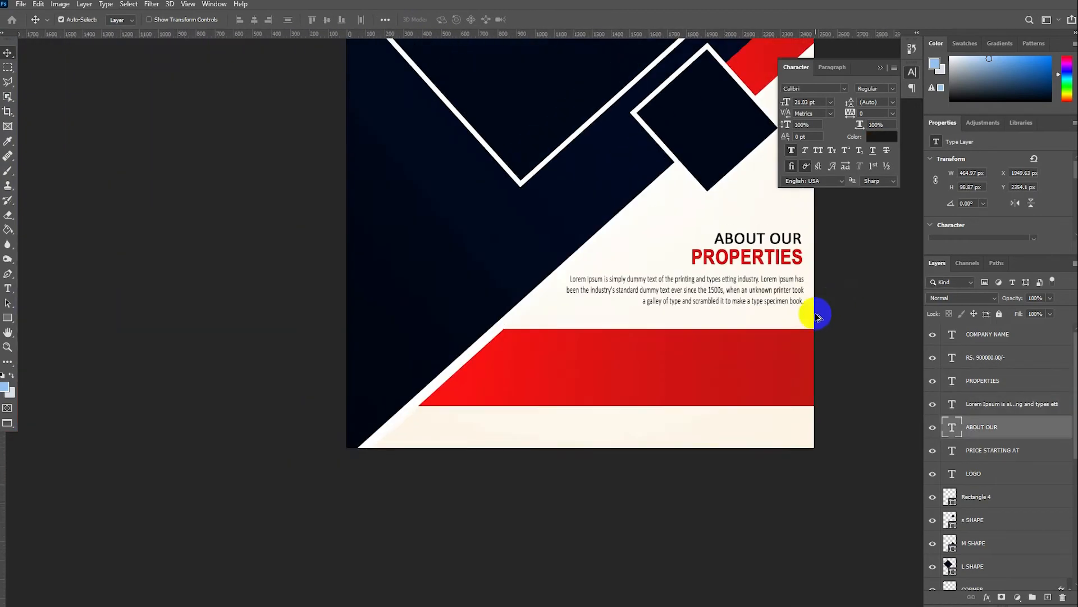
scroll(70, 103, "down", 2)
scroll(311, 511, "up", 2)
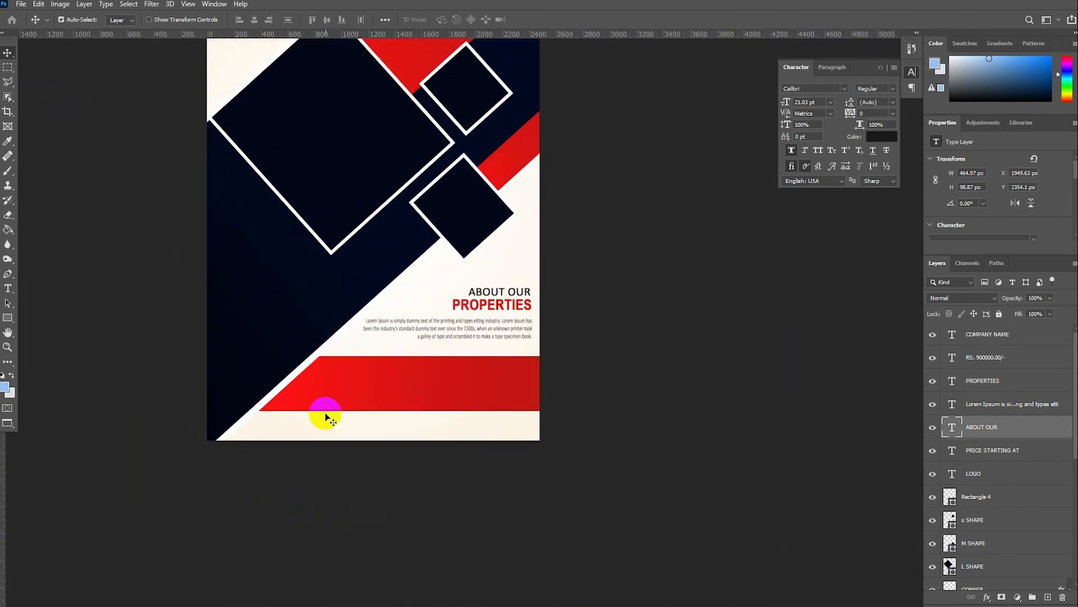
Add the left-aligned two-line text ELEGENT HOME on the navy area below the large picture frame.
left_click(8, 289)
left_click(225, 279)
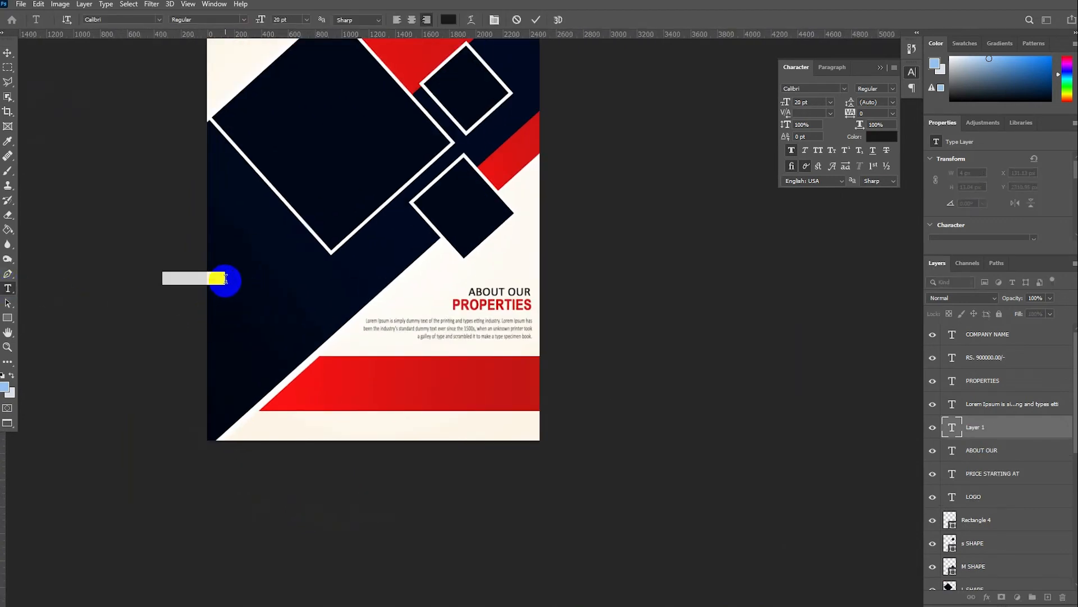
left_click(397, 20)
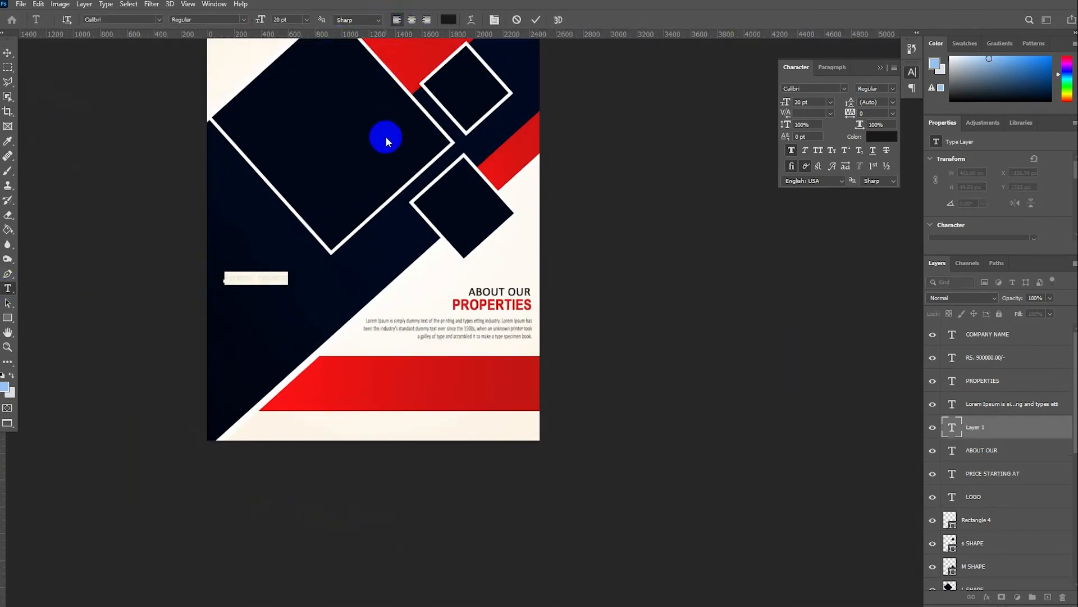
type("W")
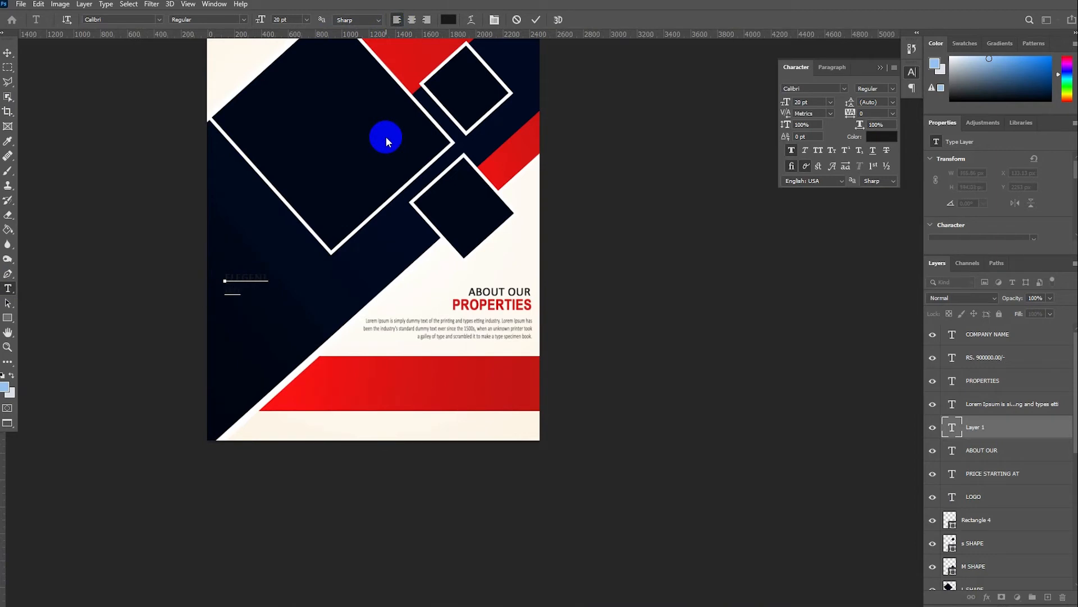
Format the ELEGENT HOME text in white Arial Bold at 65 pt.
left_click(881, 143)
left_click_drag(743, 242, 650, 222)
left_click(938, 223)
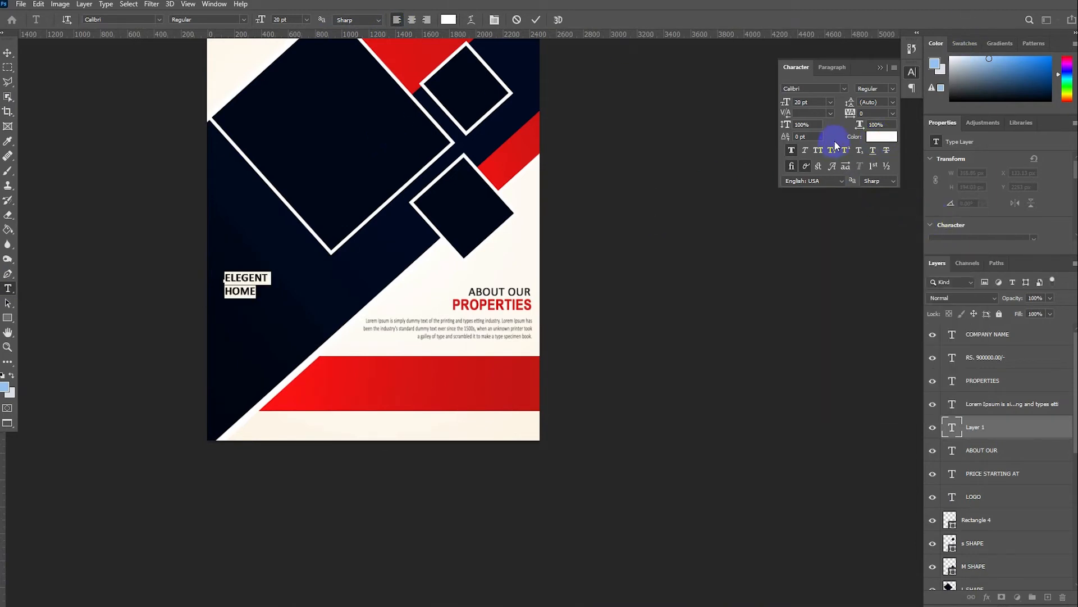
type("65")
key("Return")
left_click(821, 86)
type("ARIAL")
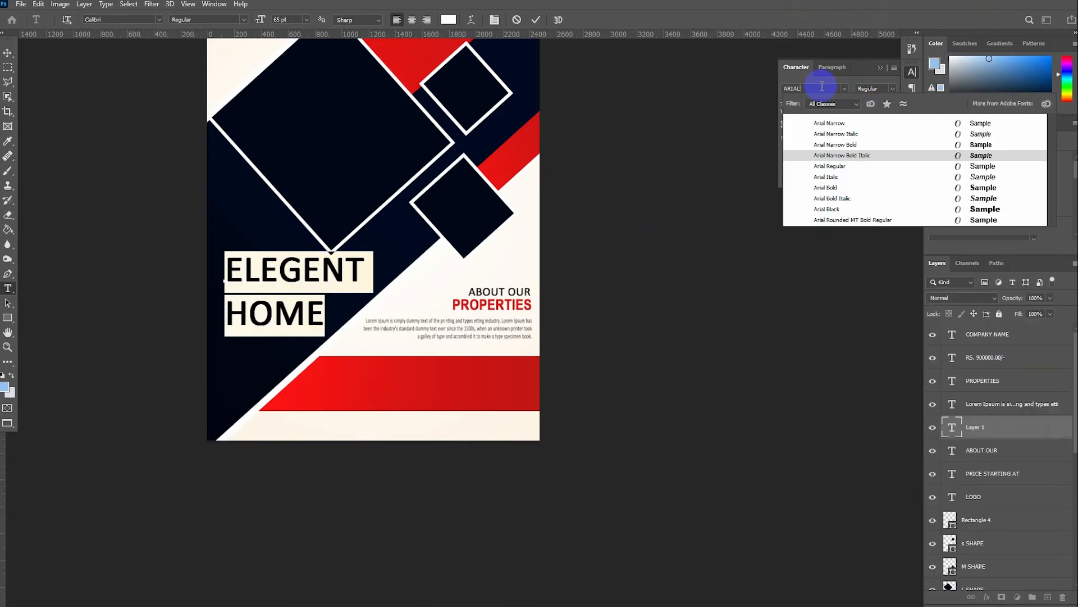
left_click(830, 189)
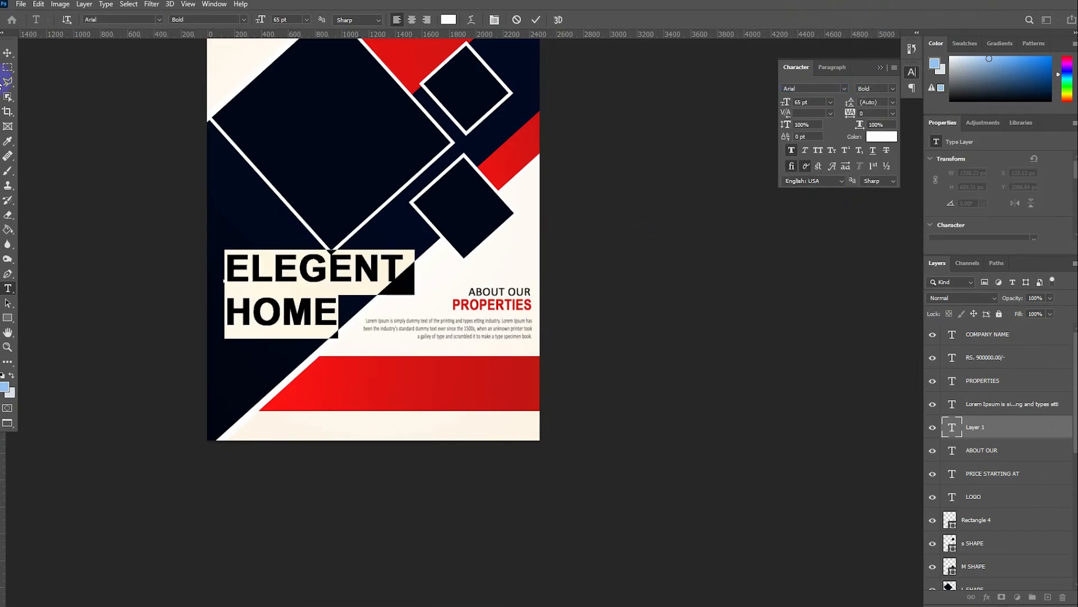
left_click(7, 57)
scroll(212, 300, "up", 3)
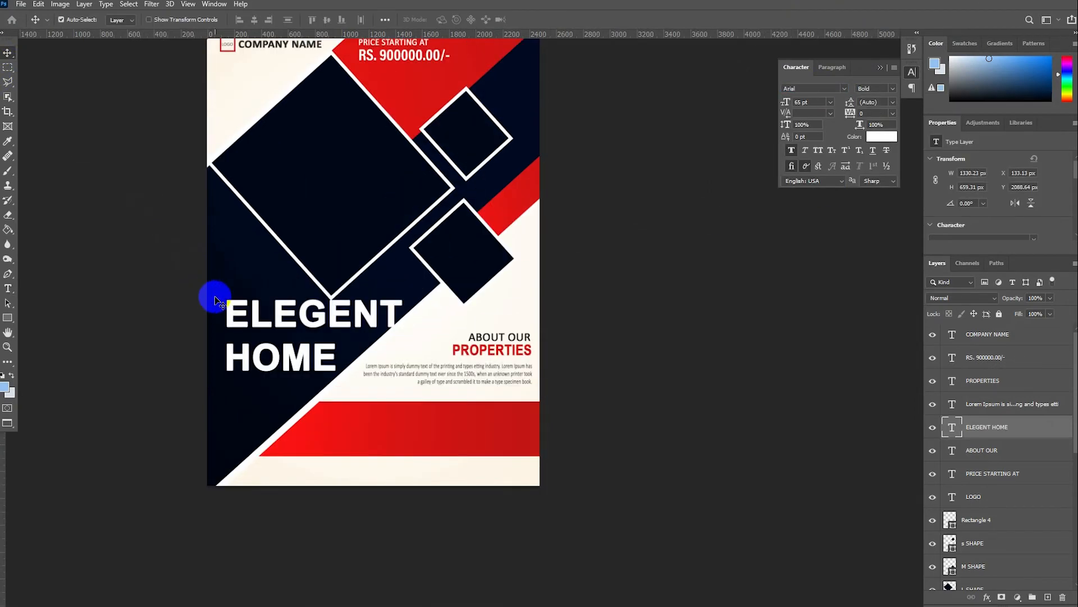
Set the ELEGENT HOME text to 85% horizontal scale and 60 pt leading.
left_click(8, 289)
left_click(277, 337)
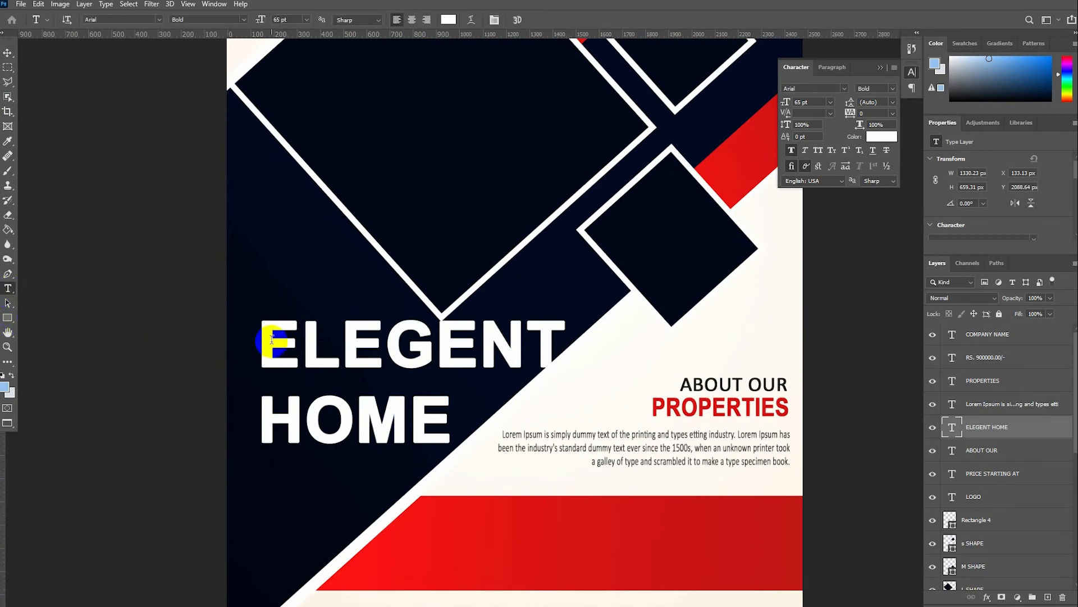
key("ctrl+a")
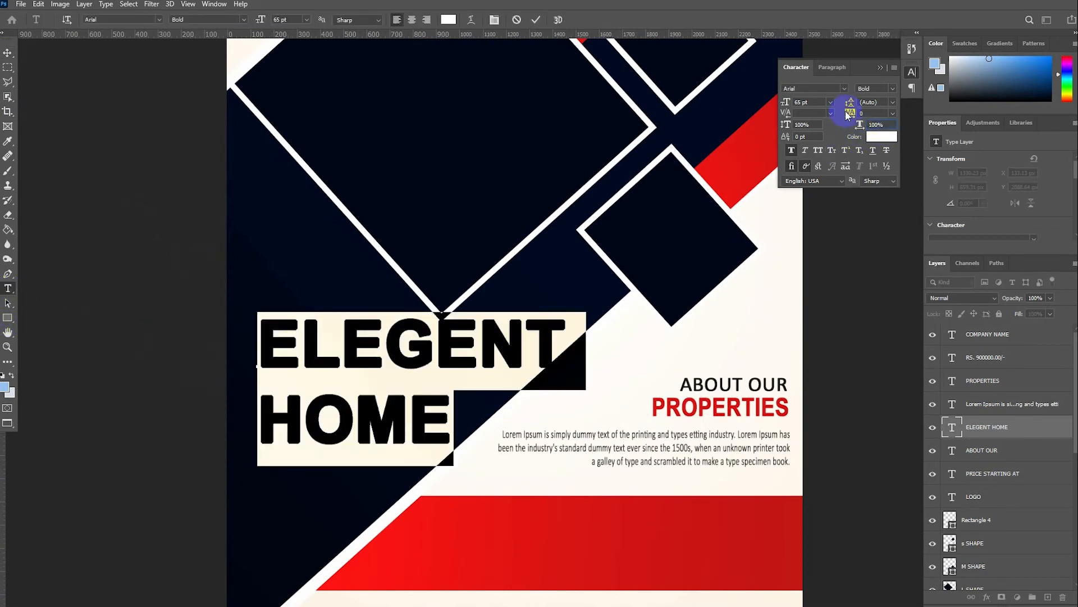
type("85")
key("Return")
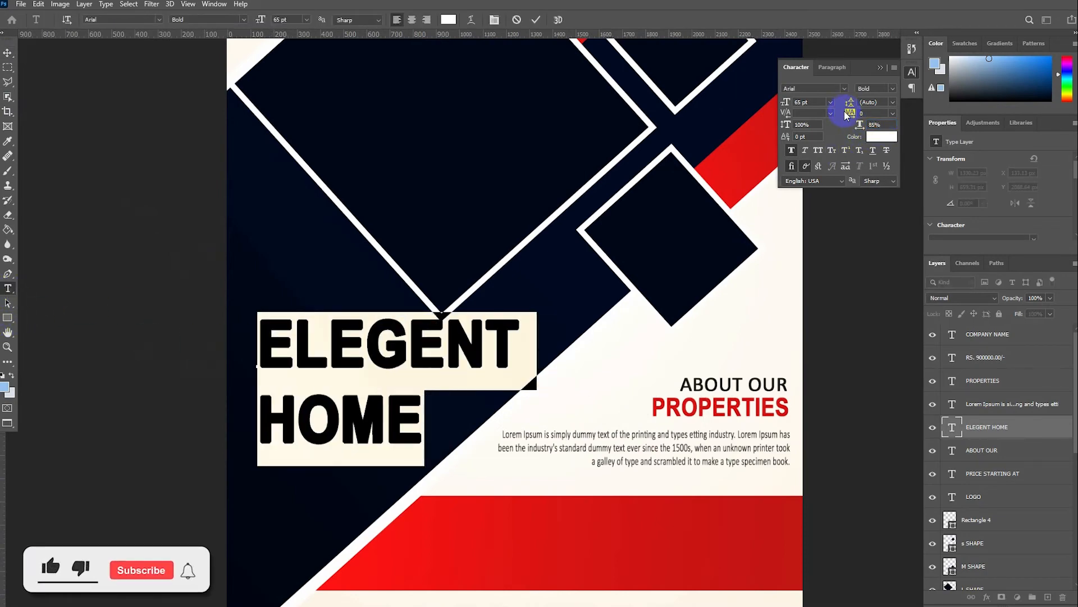
left_click(892, 105)
left_click(880, 102)
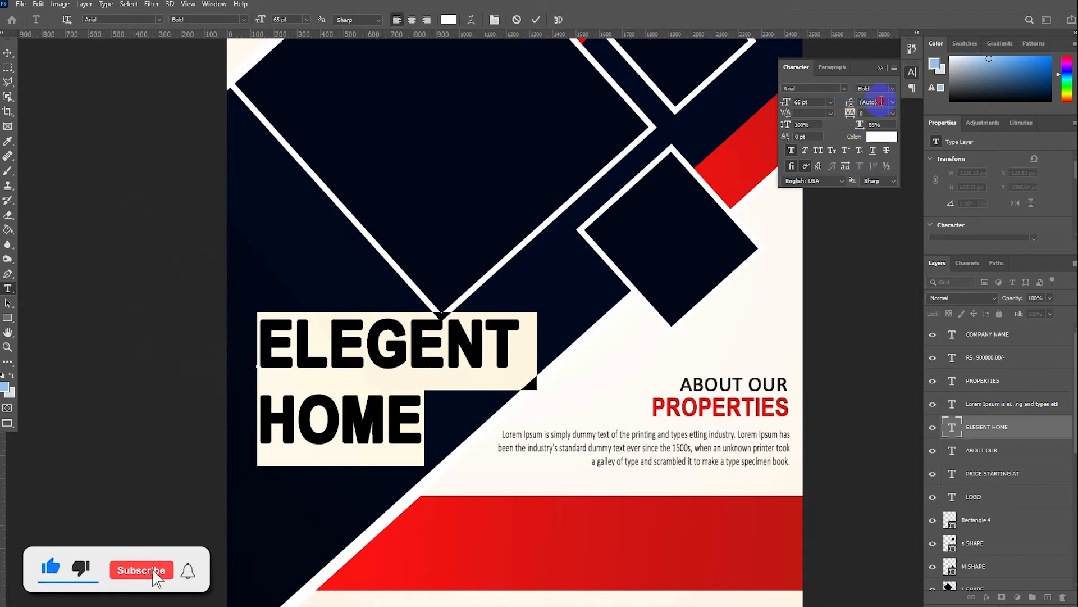
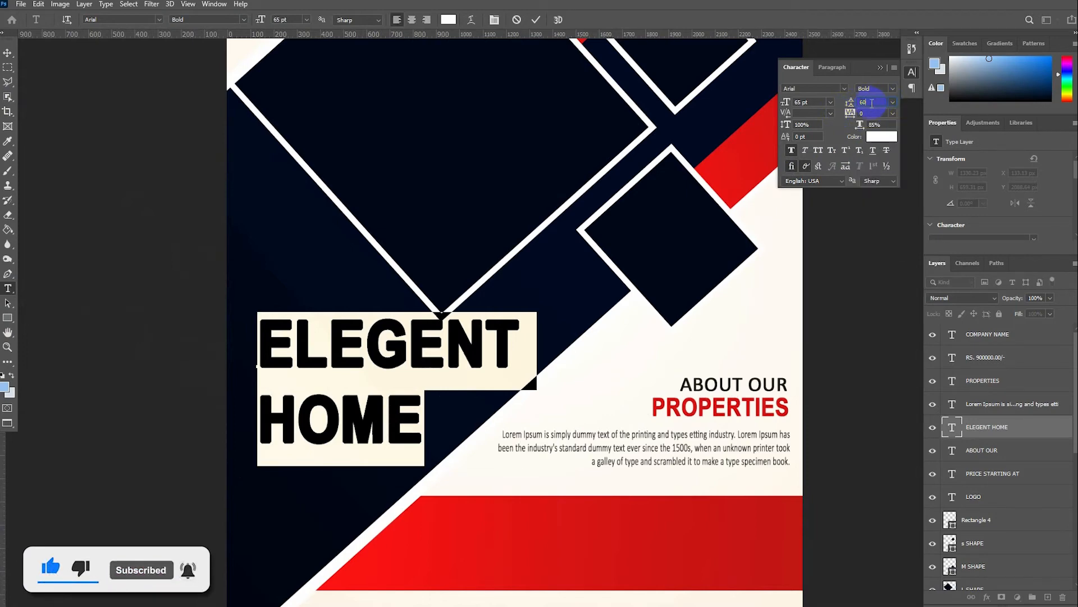
type("60")
key("Return")
Colour the word HOME red e21414, sampled from the red band.
left_click(311, 392)
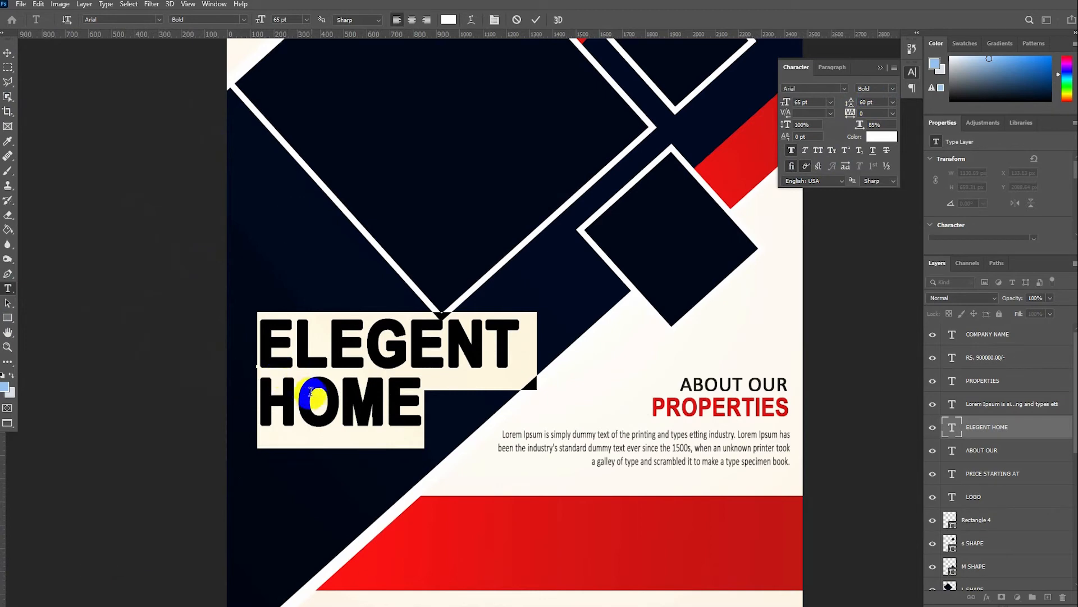
left_click(384, 395)
left_click_drag(419, 398, 258, 404)
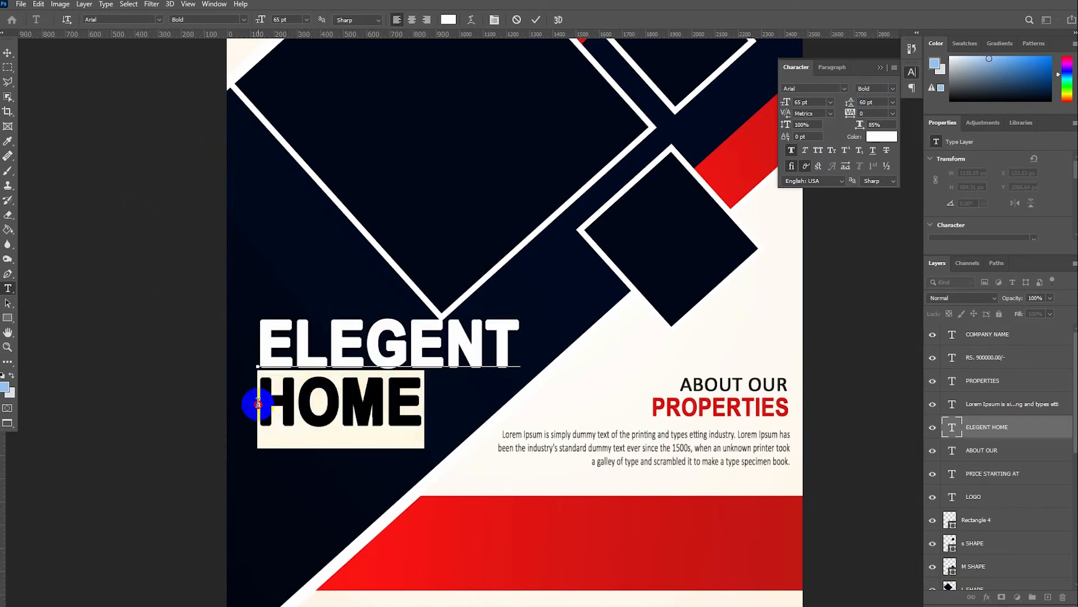
left_click(875, 139)
left_click(734, 156)
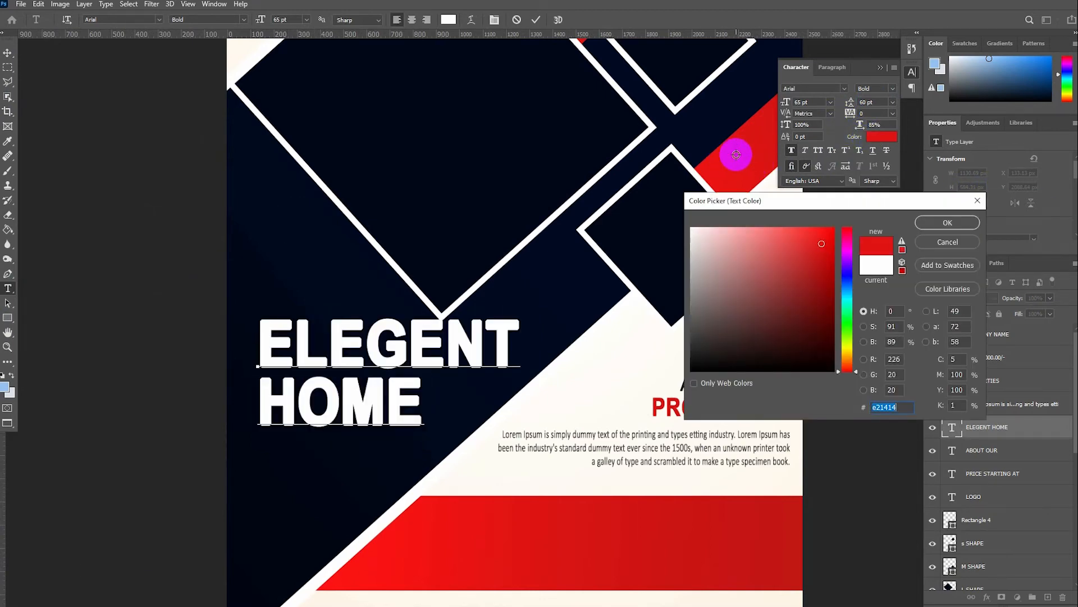
left_click(947, 223)
Turn off faux bold for ELEGENT HOME and shift the headline slightly left and down.
key("ctrl+a")
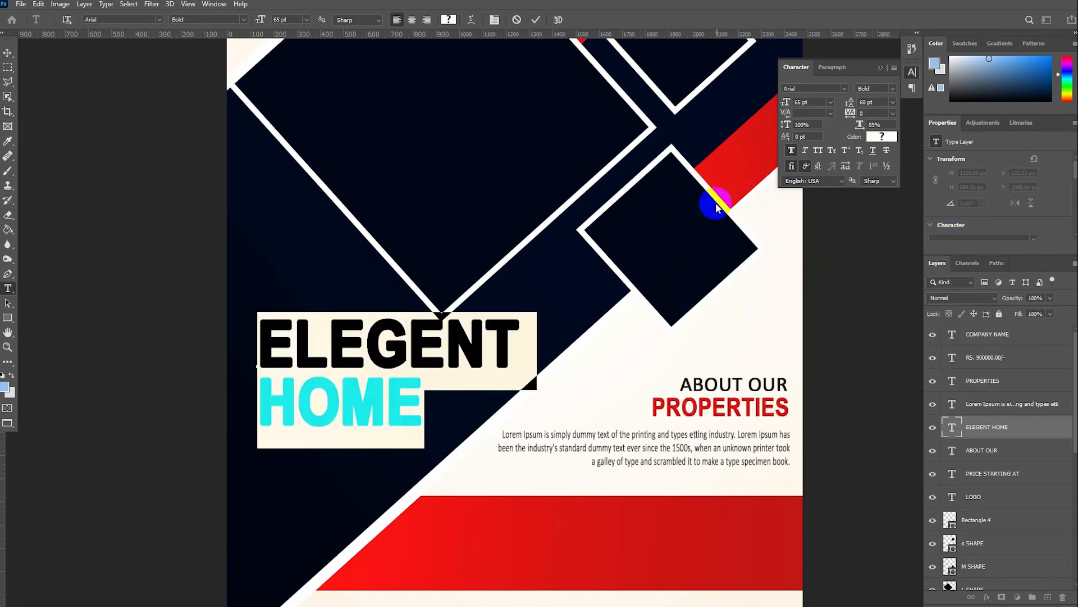
left_click(791, 150)
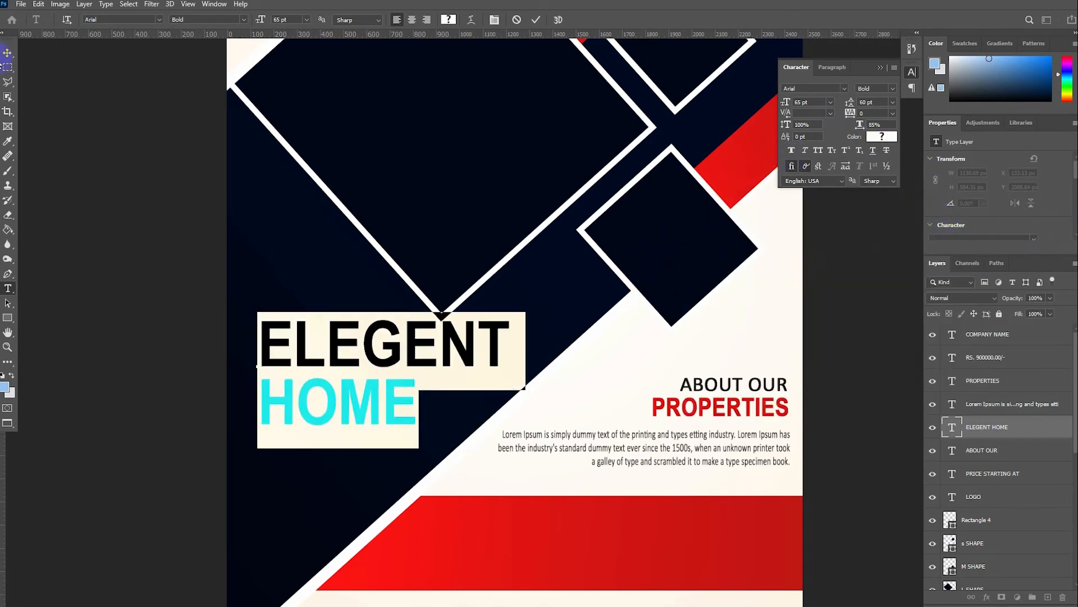
left_click(9, 52)
mouse_move(302, 361)
left_mouse_down()
mouse_move(287, 376)
mouse_move(284, 366)
left_mouse_up()
key("ctrl+0")
left_click(569, 309)
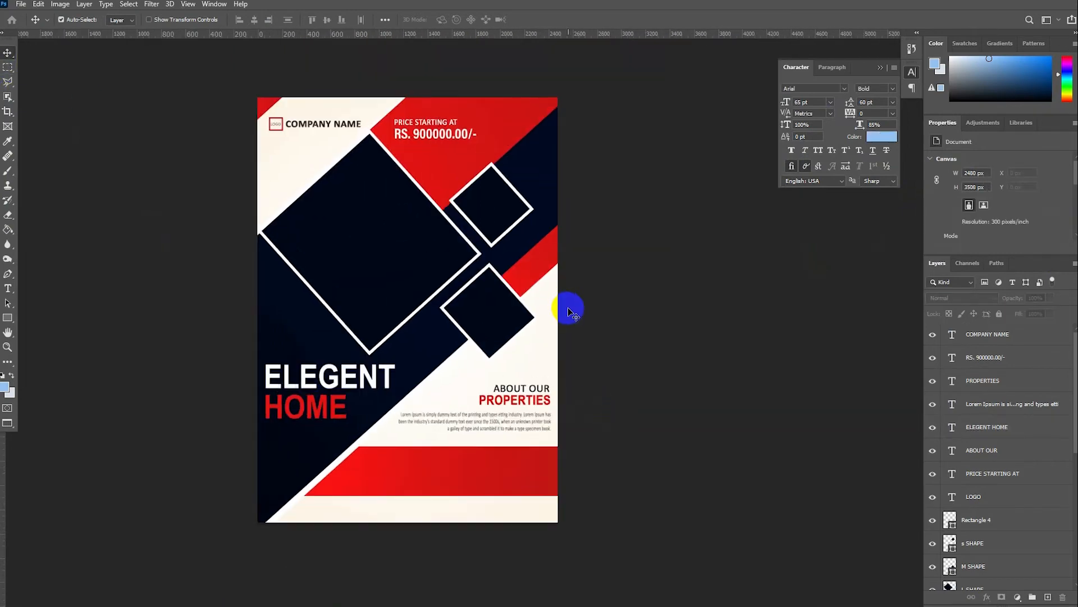
Add the text SPECIAL FEATURES at the upper left of the lower red band.
scroll(568, 310, "up", 1)
left_click(7, 288)
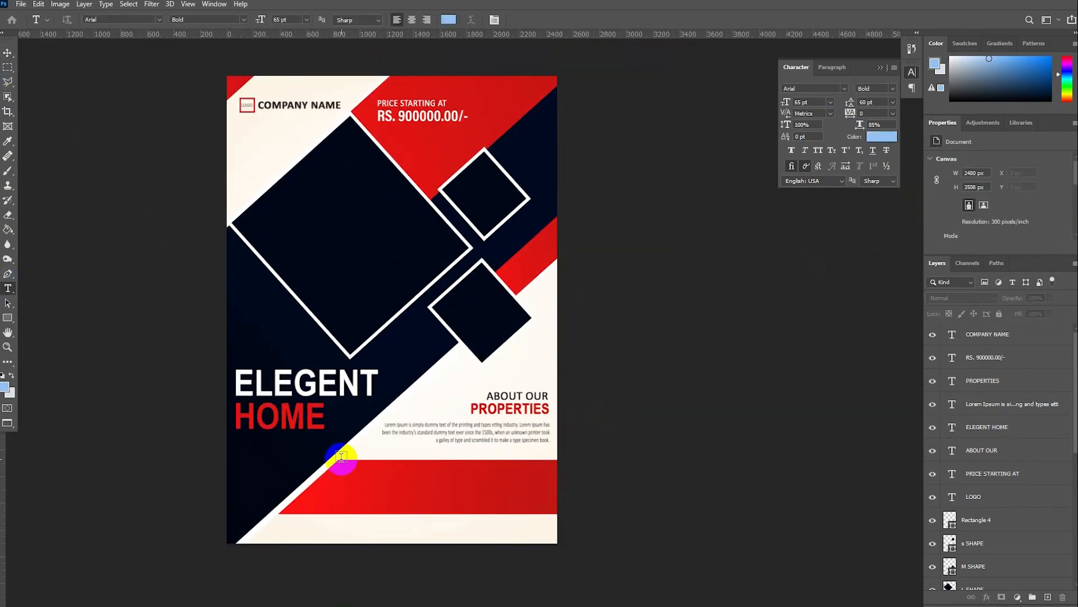
left_click(354, 465)
type("SPECIAL")
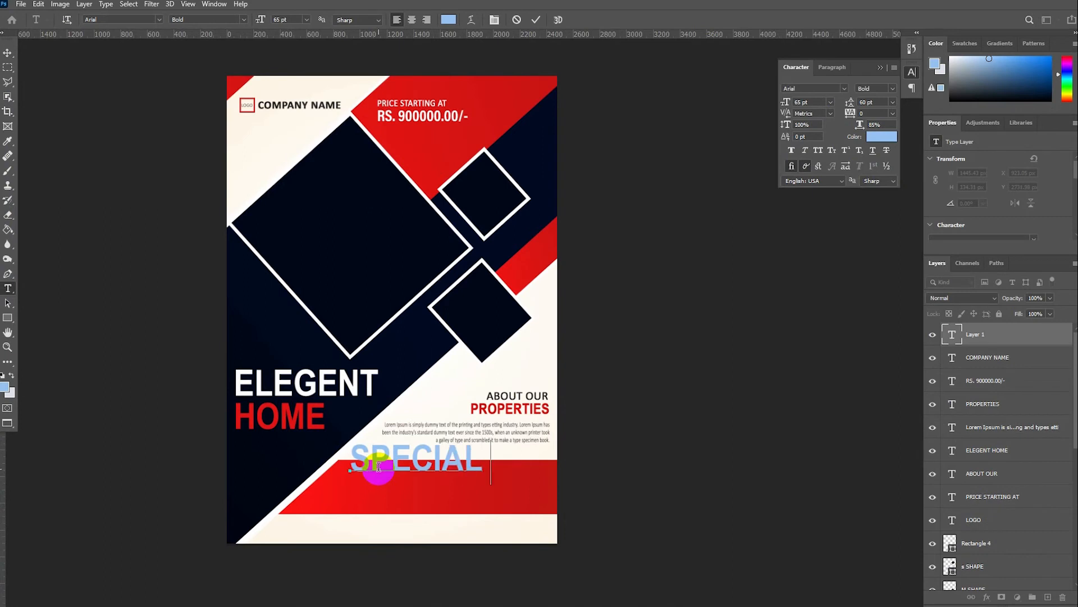
type(" FEATURES")
Set the SPECIAL FEATURES text to 17 pt in Metropolis Regular.
key("ctrl+a")
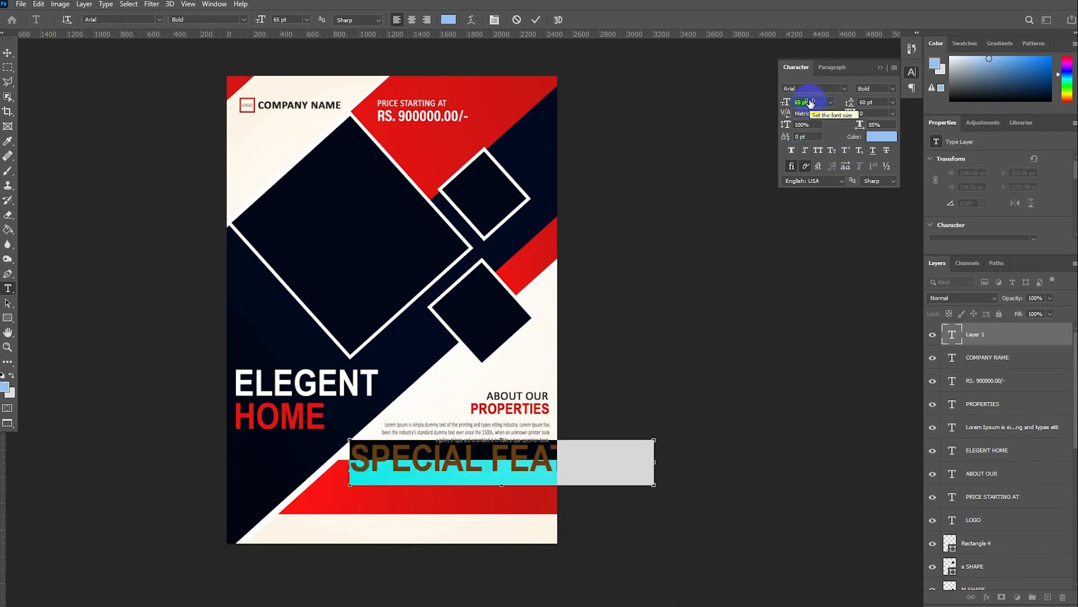
key("Return")
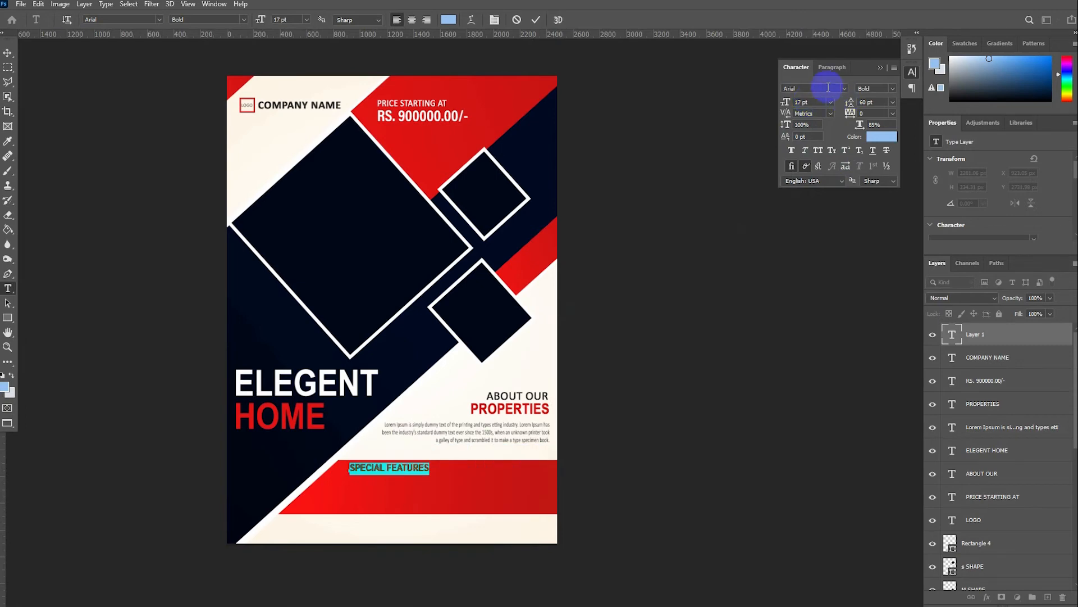
type("METR")
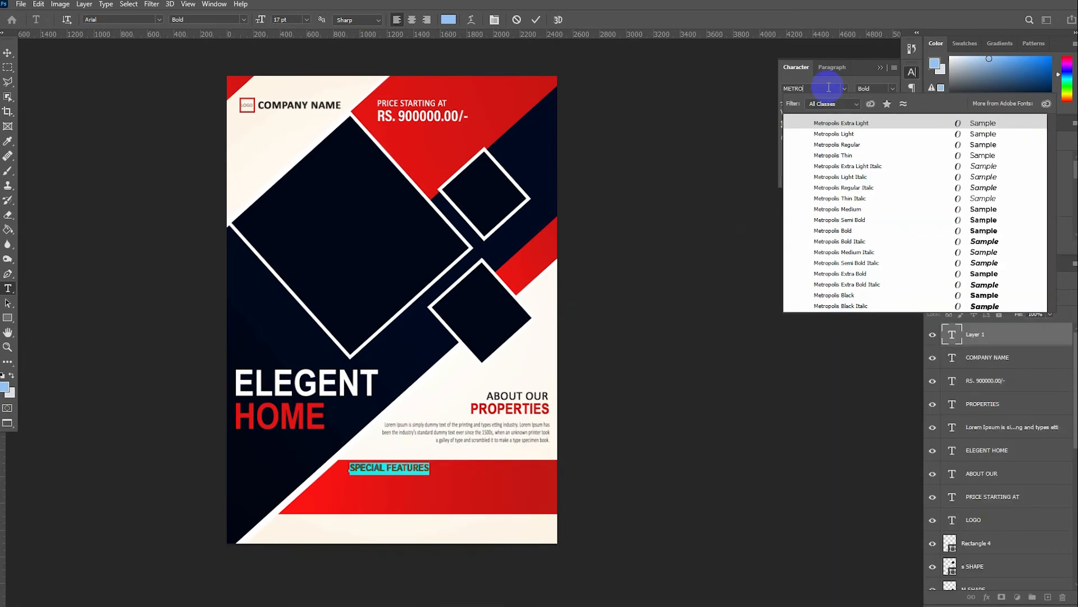
type("O")
key("Down")
key("Down")
key("Down")
key("Up")
key("Return")
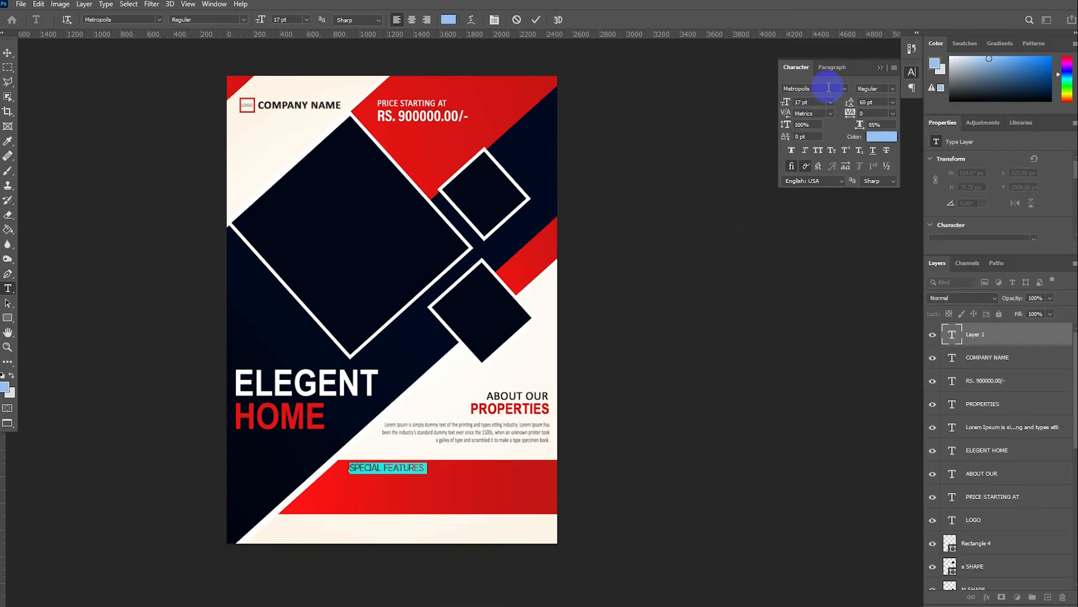
Colour the SPECIAL FEATURES text white ffffff.
left_click(884, 138)
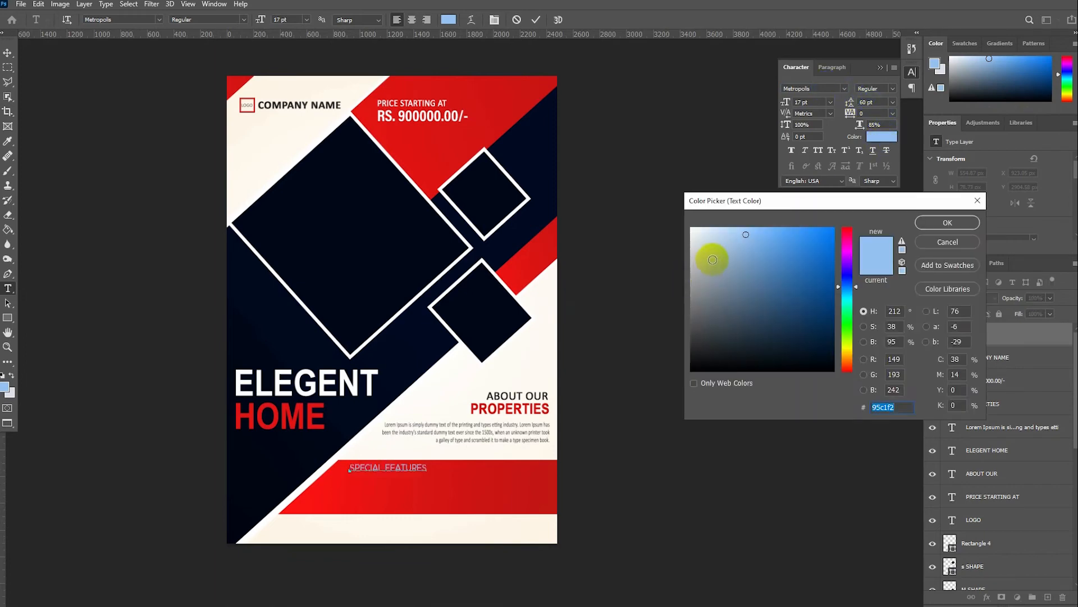
type("ffffff")
left_click(947, 222)
scroll(376, 506, "up", 5)
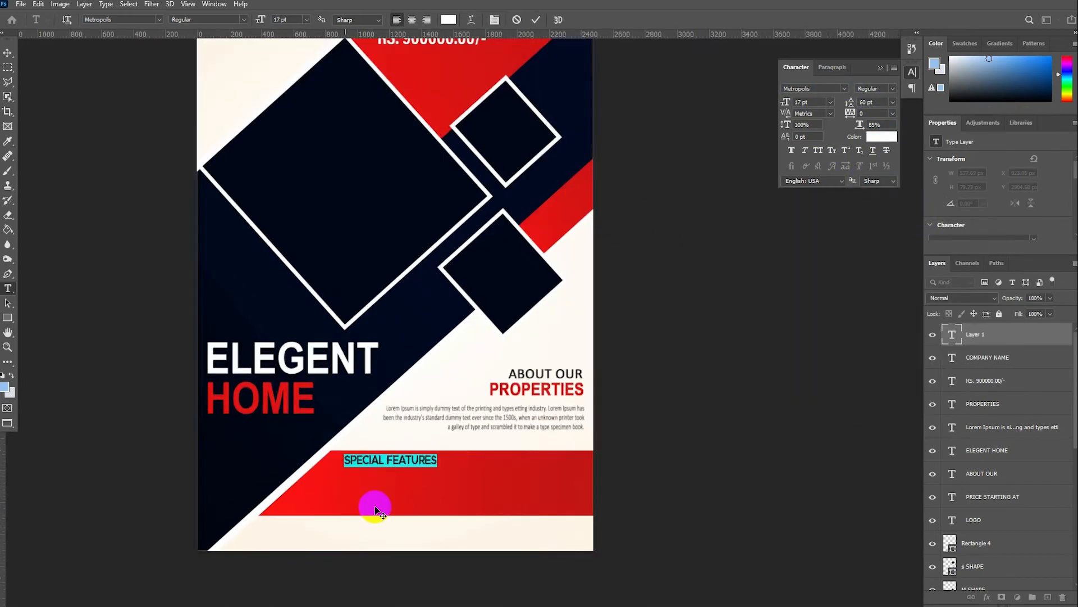
Apply faux bold to SPECIAL FEATURES, shift it slightly left and place a duplicate of the text directly below it.
scroll(439, 436, "down", 1)
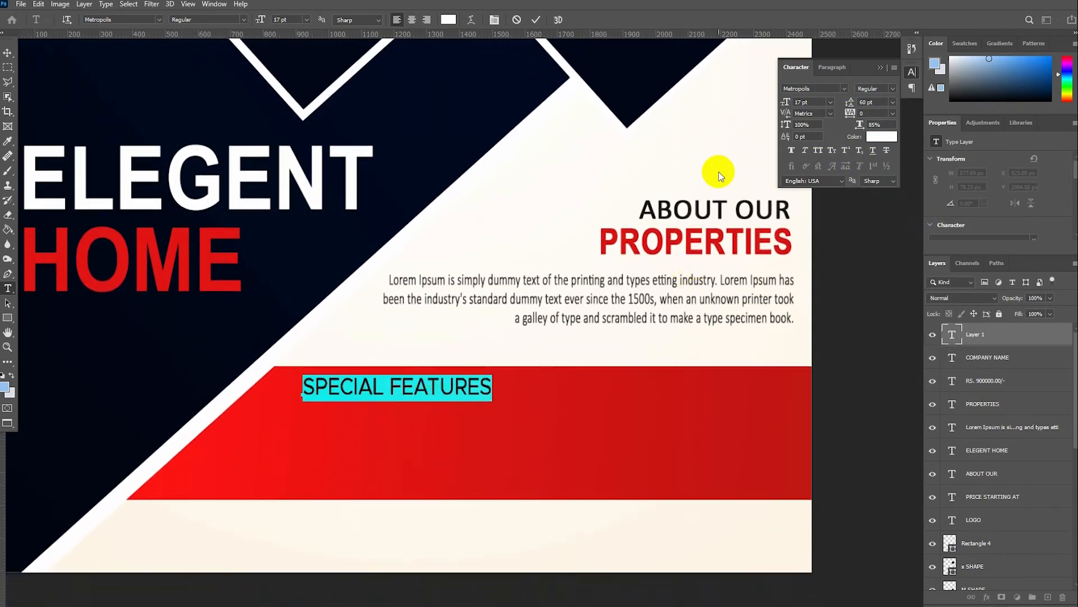
left_click(791, 151)
left_click(7, 52)
left_click_drag(319, 392, 306, 424)
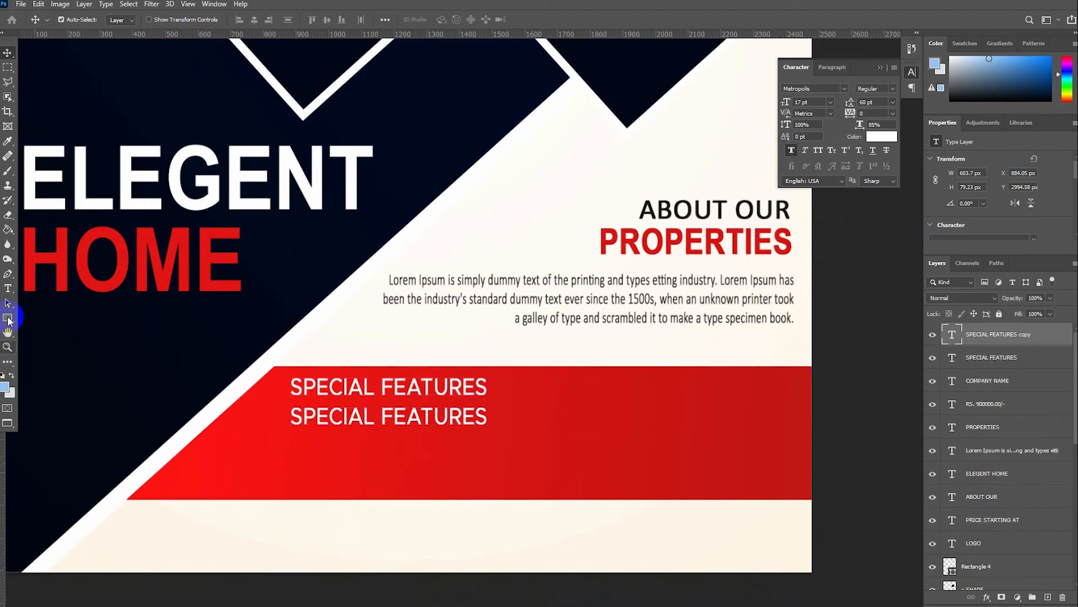
Change the duplicated SPECIAL FEATURES line to read FEATURES ONE.
left_click(8, 289)
left_click_drag(378, 416, 248, 409)
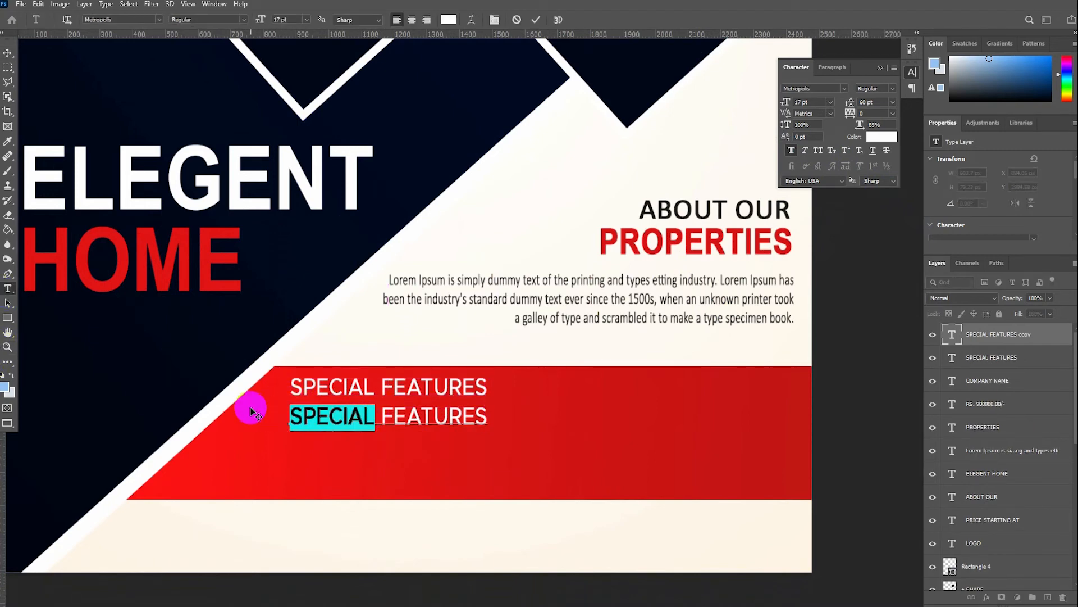
key("BackSpace")
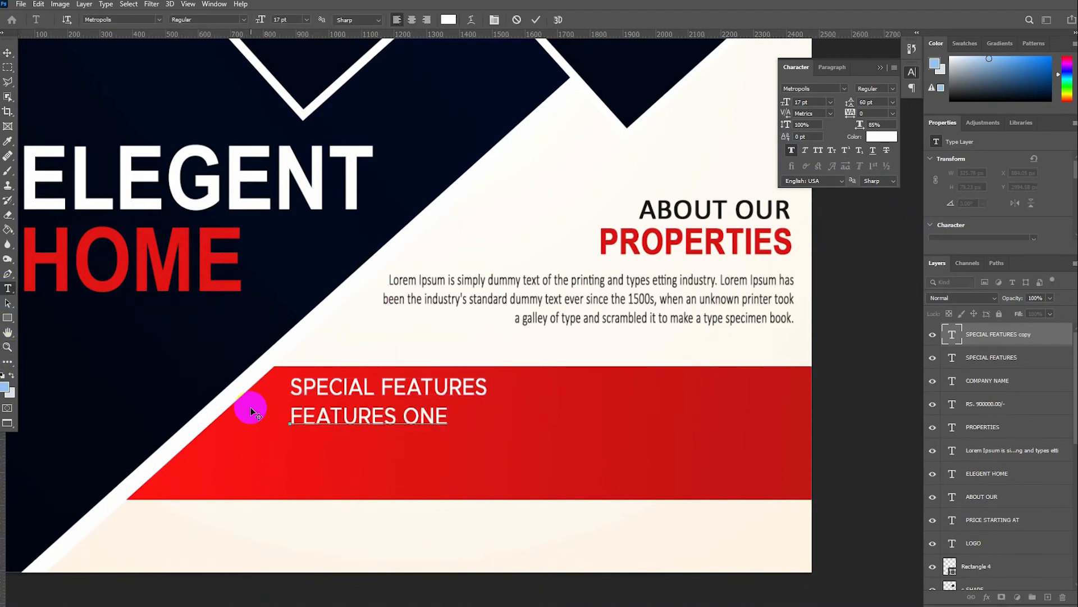
Format FEATURES ONE as 15 pt Calibri Light without faux bold and with 100% horizontal scale.
key("ctrl+a")
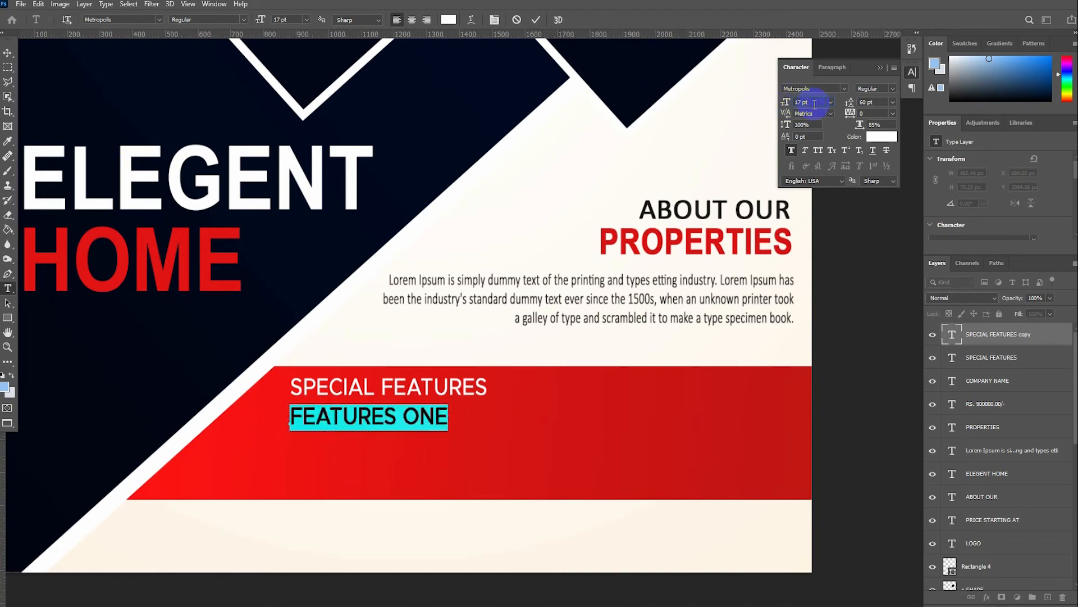
key("Return")
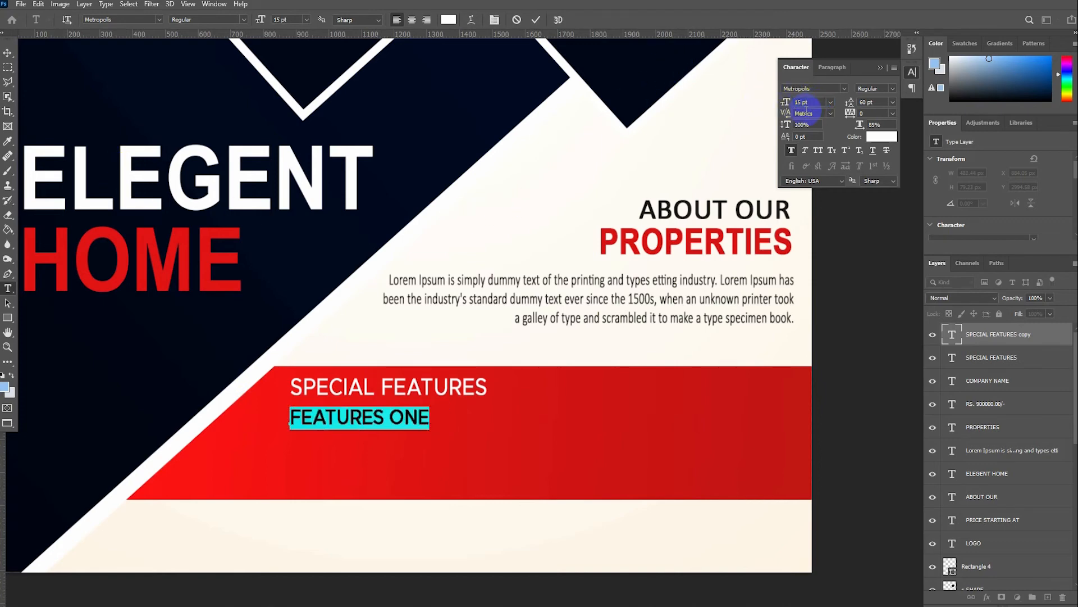
left_click(790, 151)
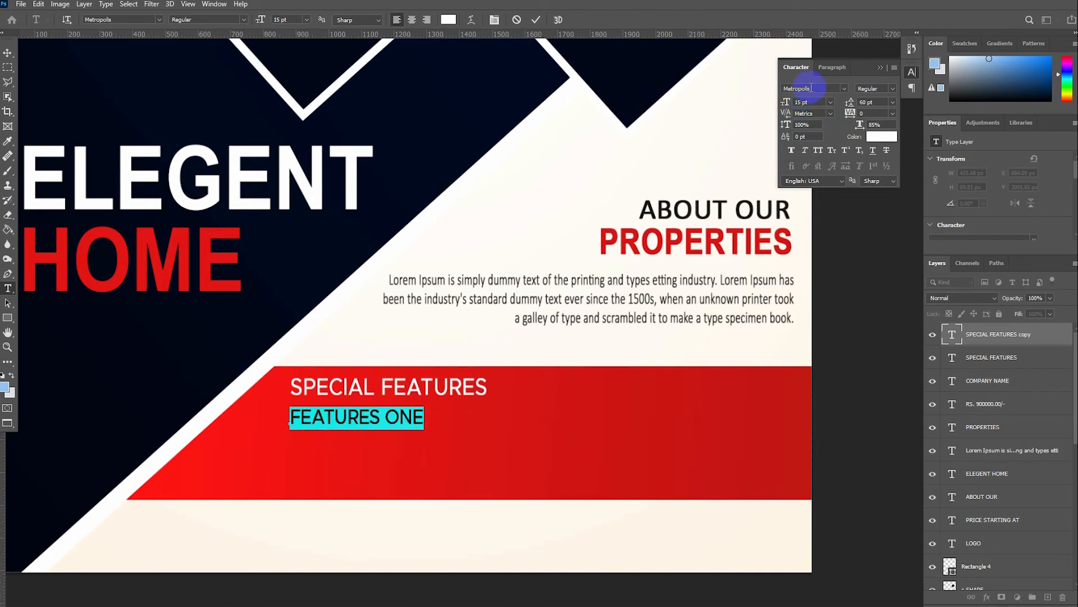
type("CALIB")
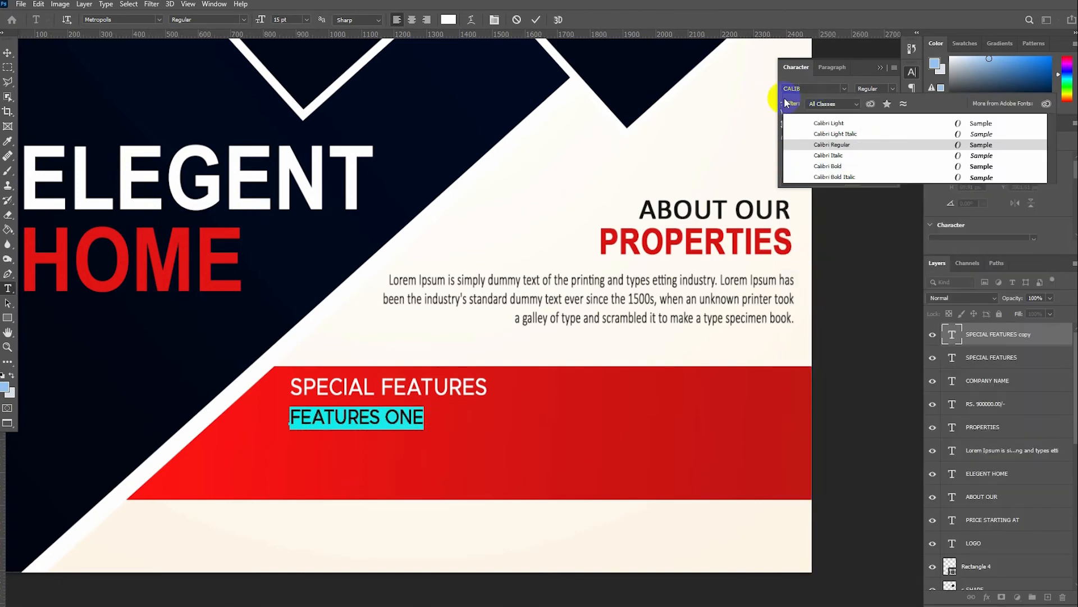
left_click(826, 123)
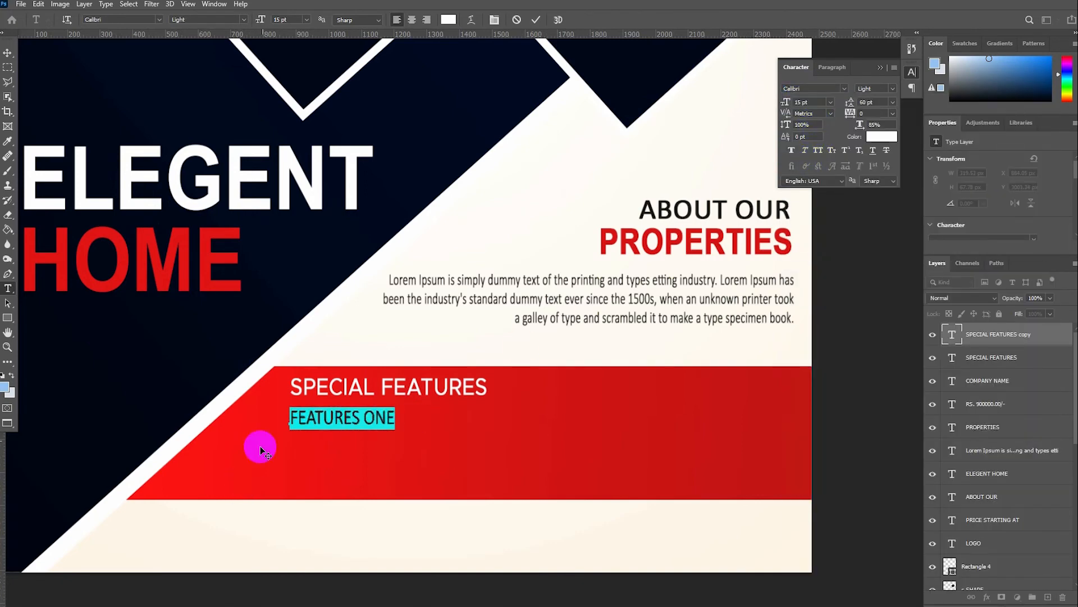
left_click(851, 126)
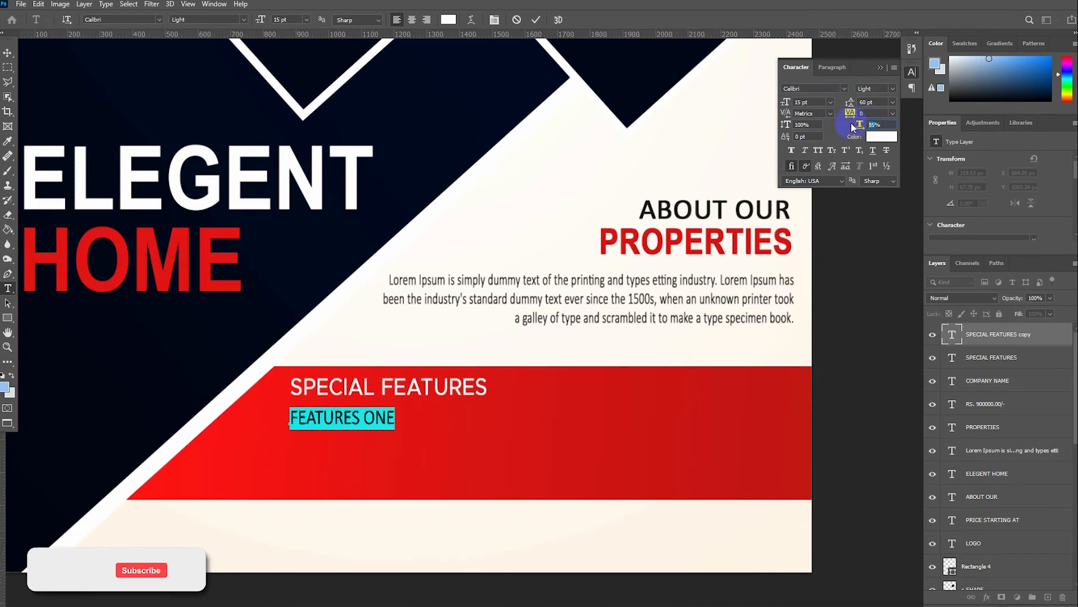
key("Return")
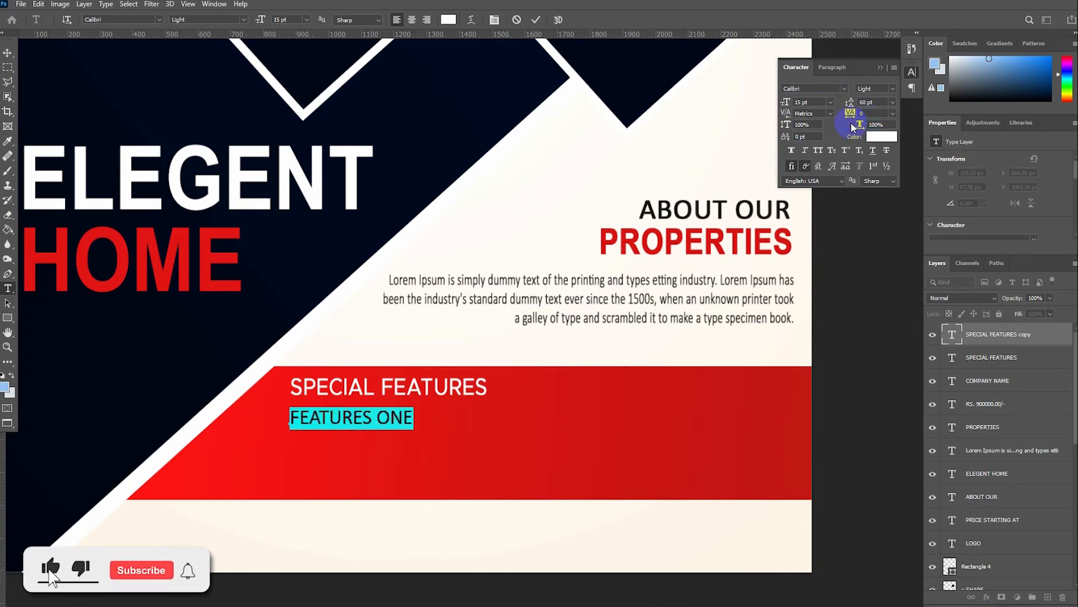
Move FEATURES ONE slightly right and down, and draw a 20 px circle as a bullet in front of it.
scroll(565, 467, "up", 5)
left_click(8, 52)
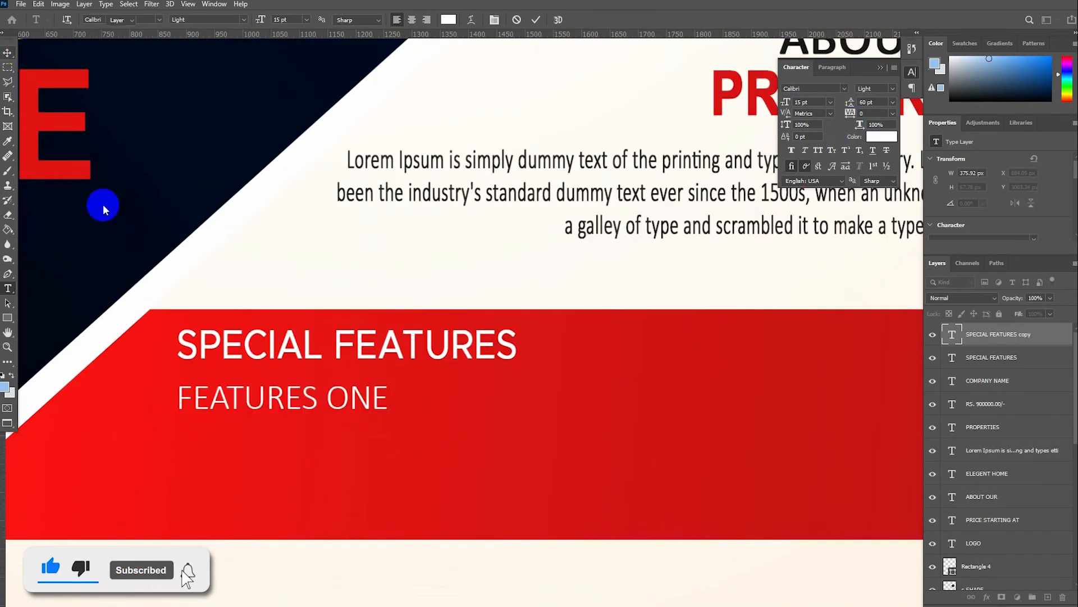
left_click_drag(198, 398, 221, 412)
left_click_drag(8, 317, 43, 340)
left_click_drag(169, 398, 182, 409)
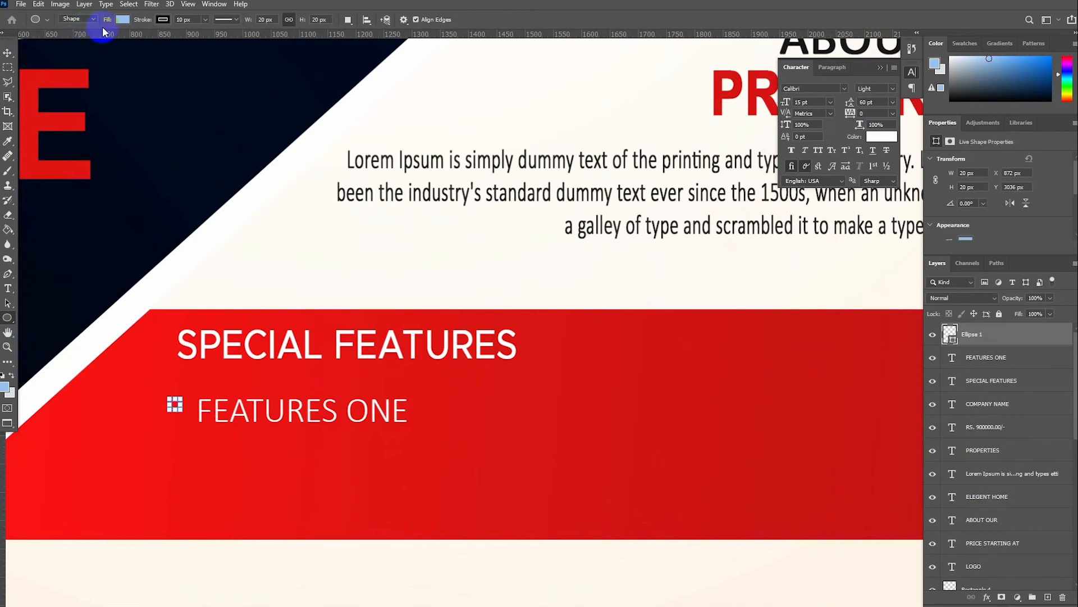
Fill the bullet circle with white, remove its stroke and position it close beside FEATURES ONE.
left_click(122, 19)
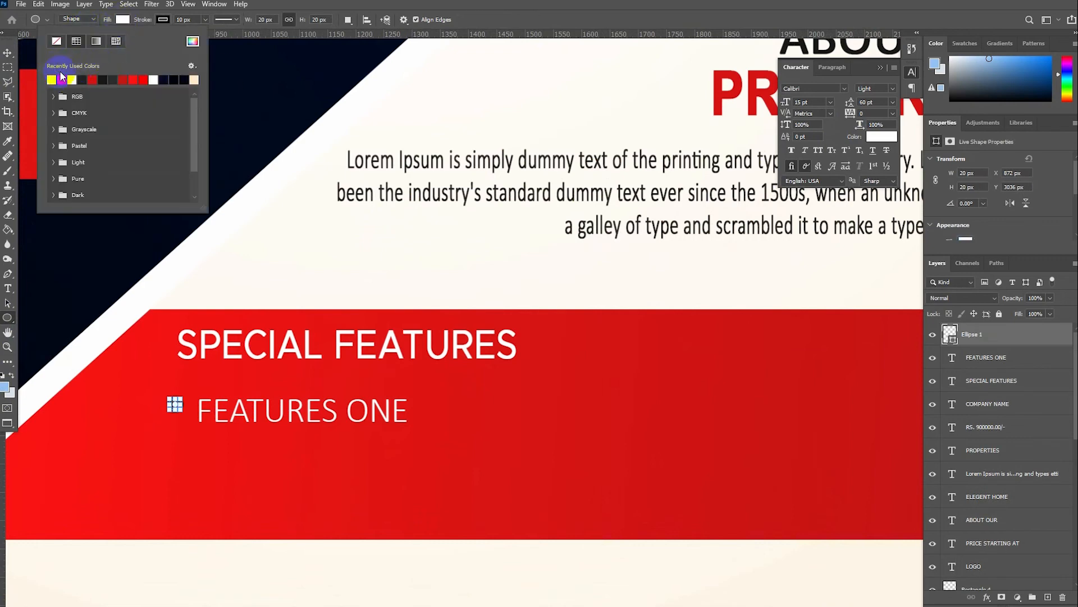
left_click(188, 5)
left_click(163, 19)
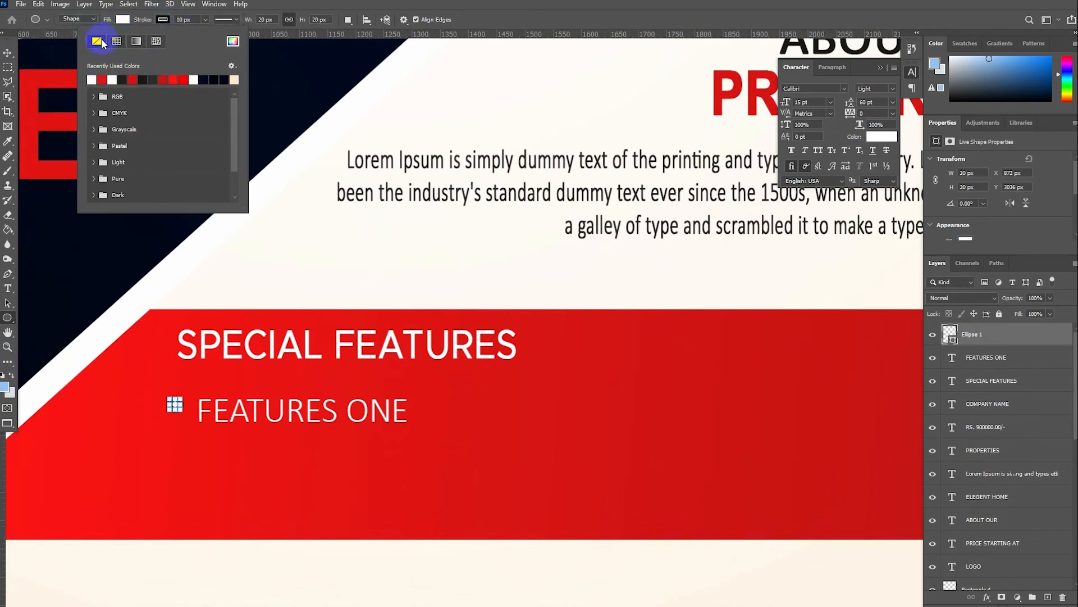
left_click(64, 44)
key("v")
left_click_drag(175, 405, 186, 417)
scroll(332, 419, "down", 2)
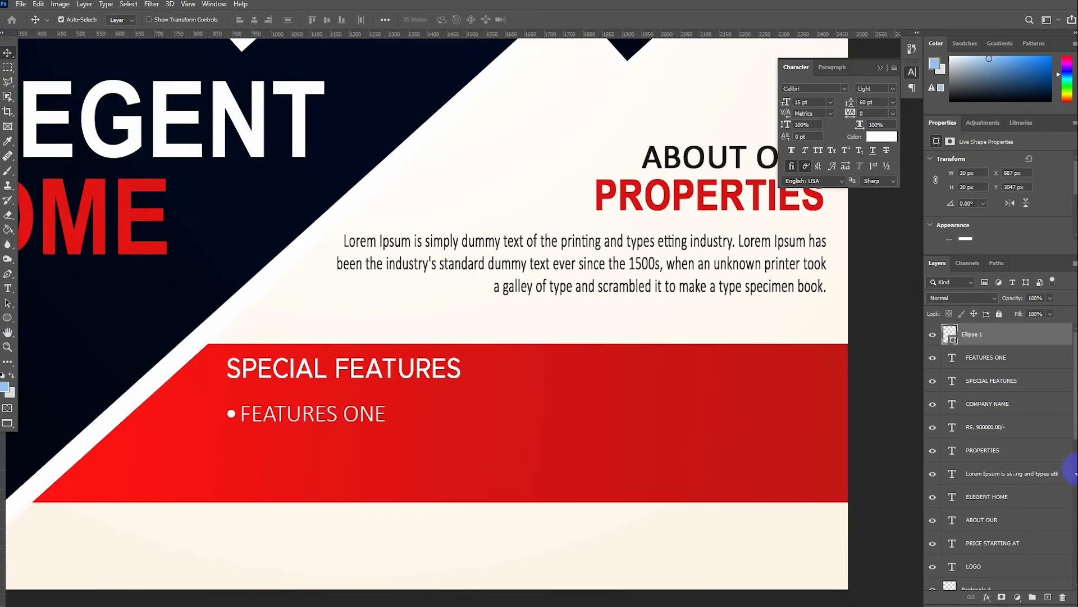
Duplicate the bullet and FEATURES ONE together twice to form a row of three across the red band.
left_click(998, 357, "ctrl")
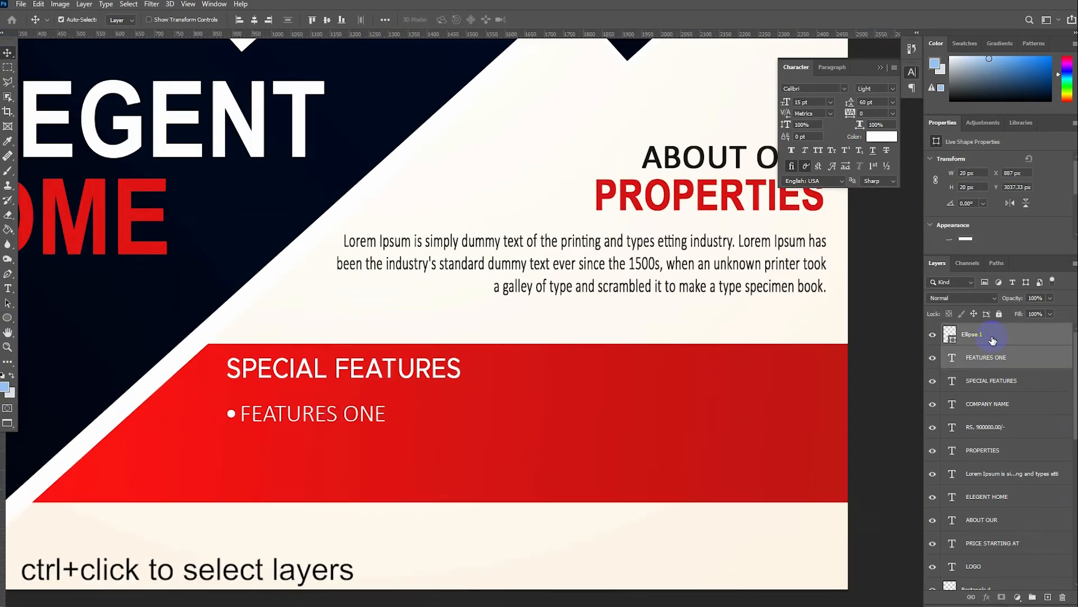
key("ctrl+j")
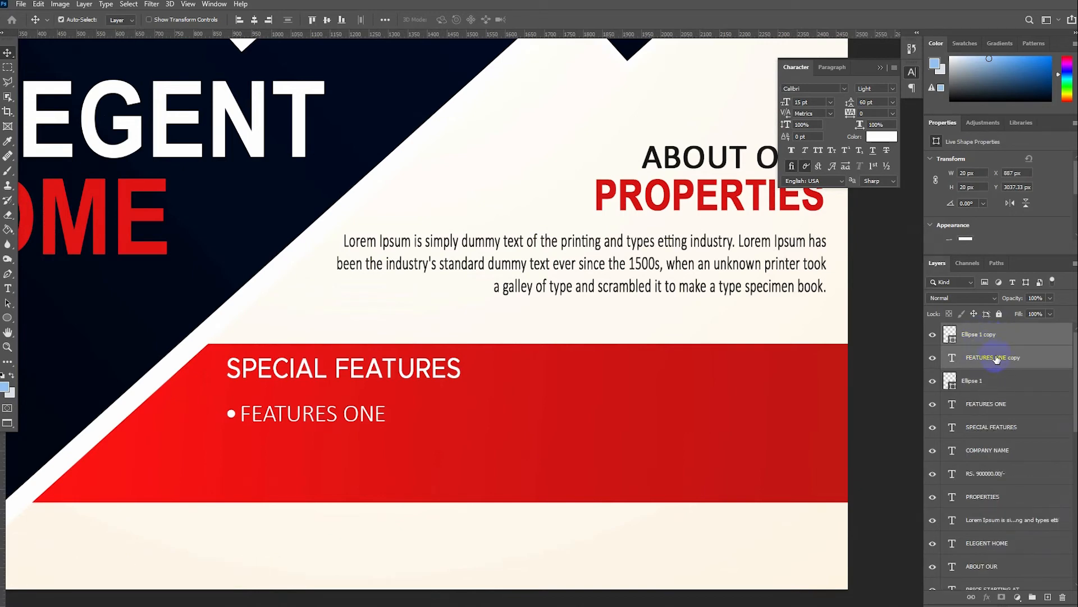
left_click_drag(241, 414, 678, 418)
key("ctrl+j")
Duplicate the bulleted FEATURES ONE entries into a second row of three directly below the first.
left_click(993, 450)
left_click(987, 427)
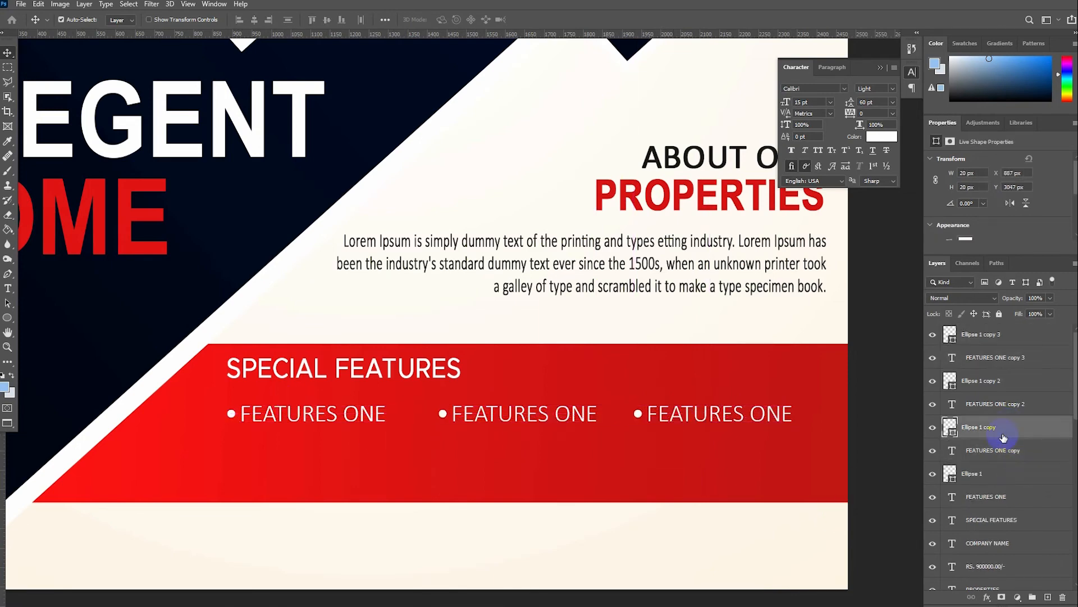
left_click(1011, 448, "shift")
left_click_drag(250, 417, 702, 443)
Change the second and third entries of the upper feature row to FEATURES TWO and FEATURES THREE.
left_click(8, 292)
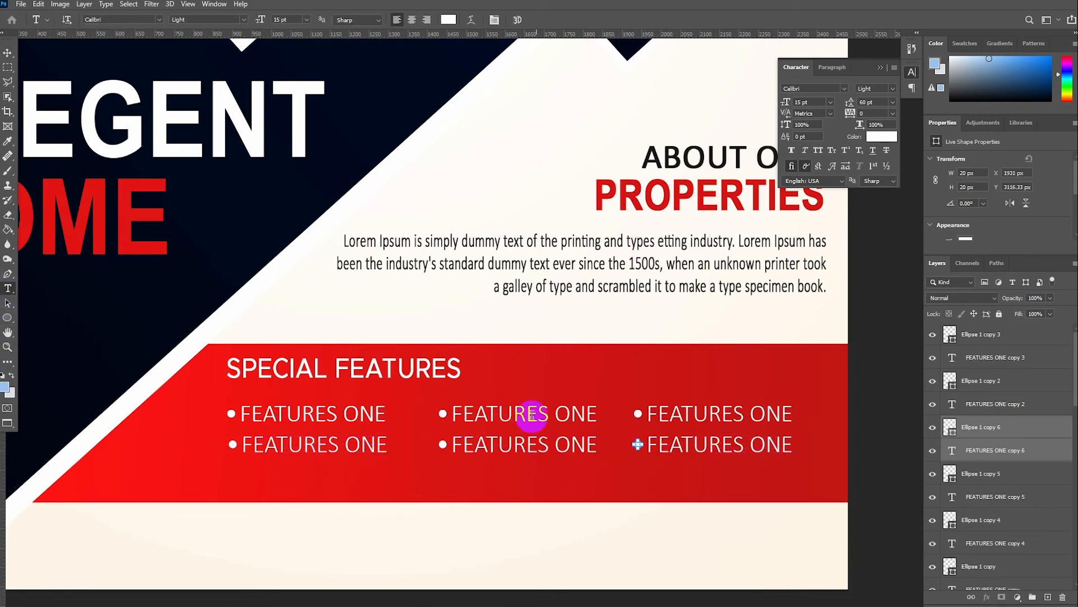
left_click(553, 420)
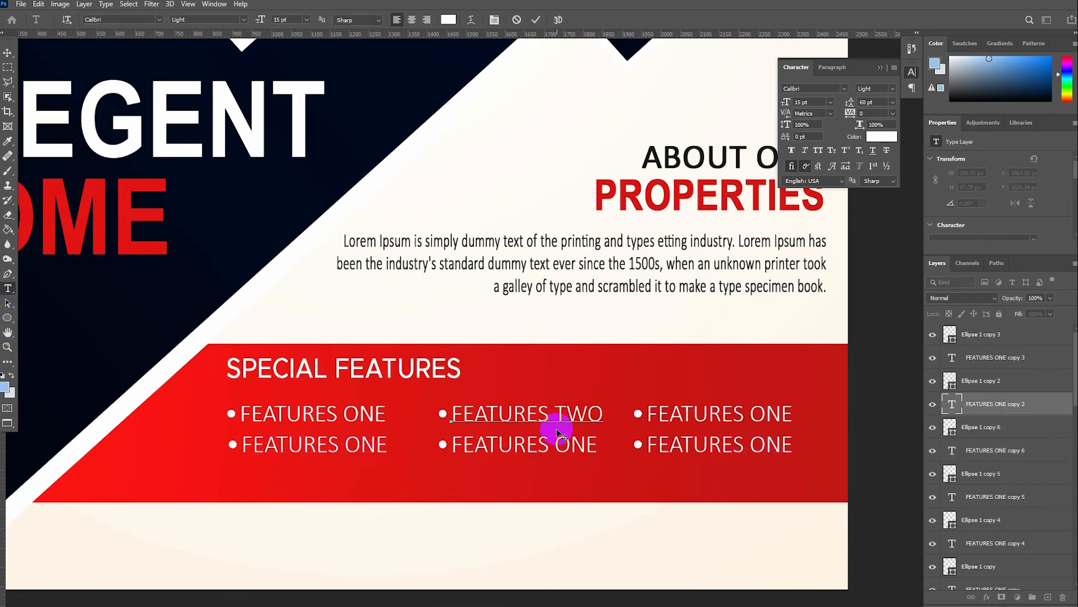
left_click(751, 420)
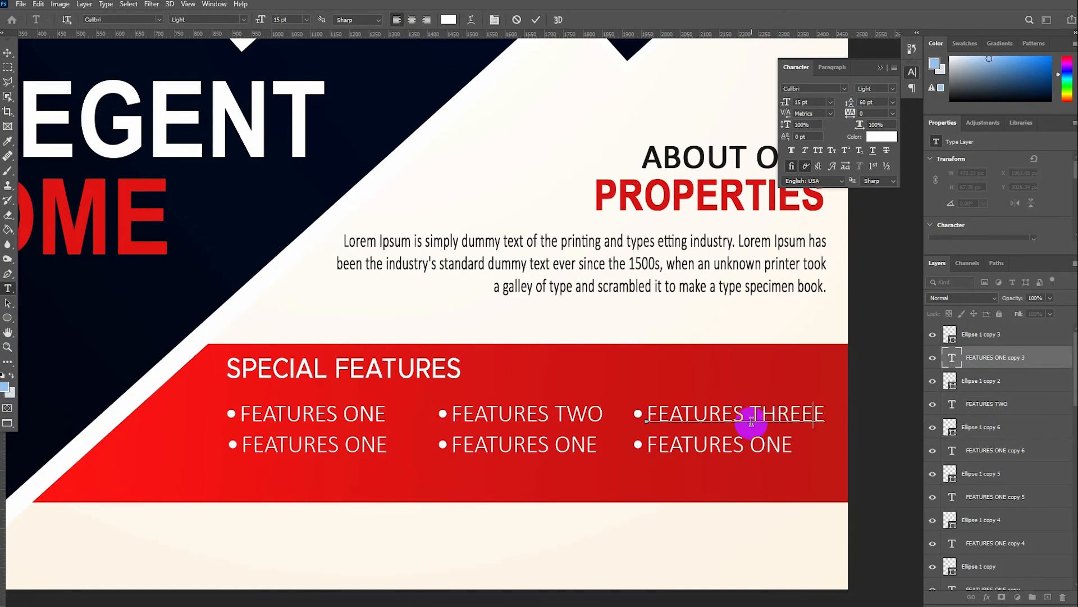
key("Delete")
Change the three entries of the lower feature row to FEATURES FOUR, FEATURES FIVE and FEATURES SIX.
left_click(348, 450)
key("BackSpace")
key("BackSpace")
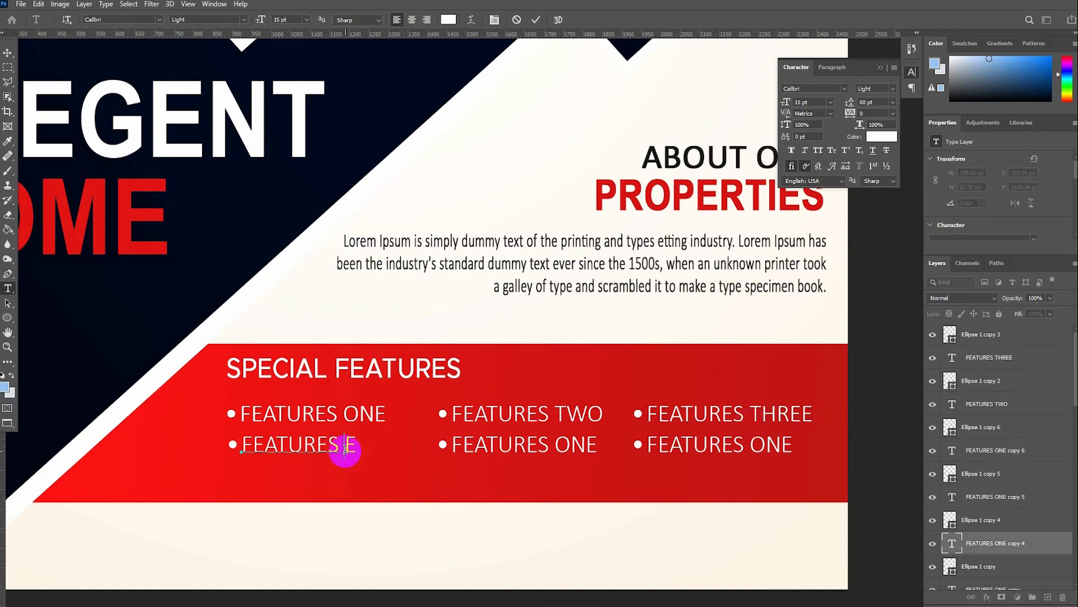
type("FOUR")
left_click(554, 449)
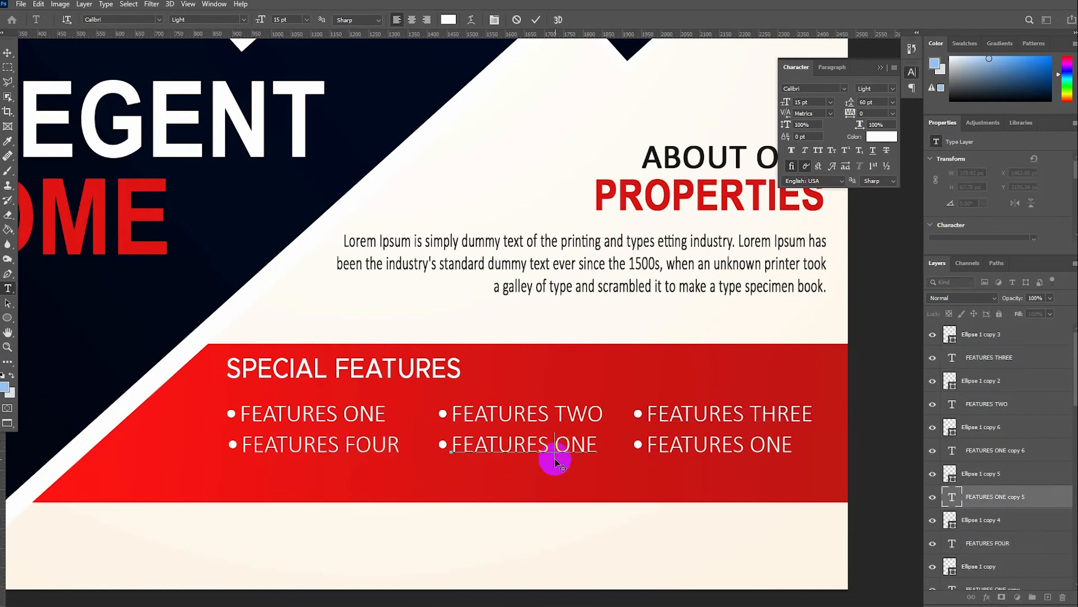
type("FIVE")
left_click(751, 447)
key("BackSpace")
key("BackSpace")
type("SIX")
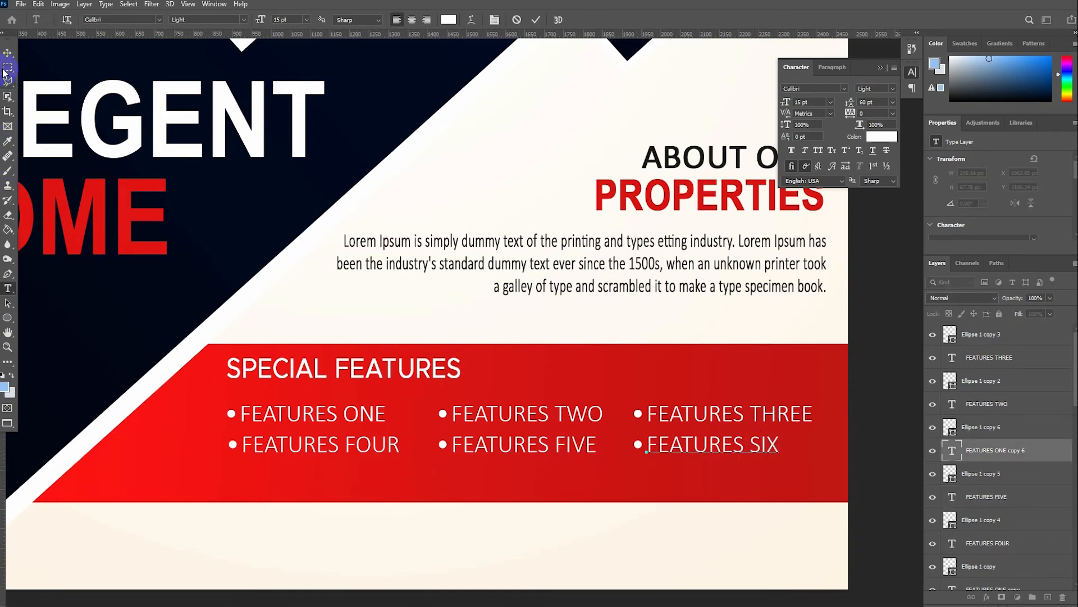
left_click(309, 390)
Place L.jpg from the Pictures folder in File Explorer onto the flyer and scale it to about 43% over the large diamond.
scroll(554, 248, "down", 3)
scroll(556, 250, "up", 3)
scroll(559, 256, "down", 1)
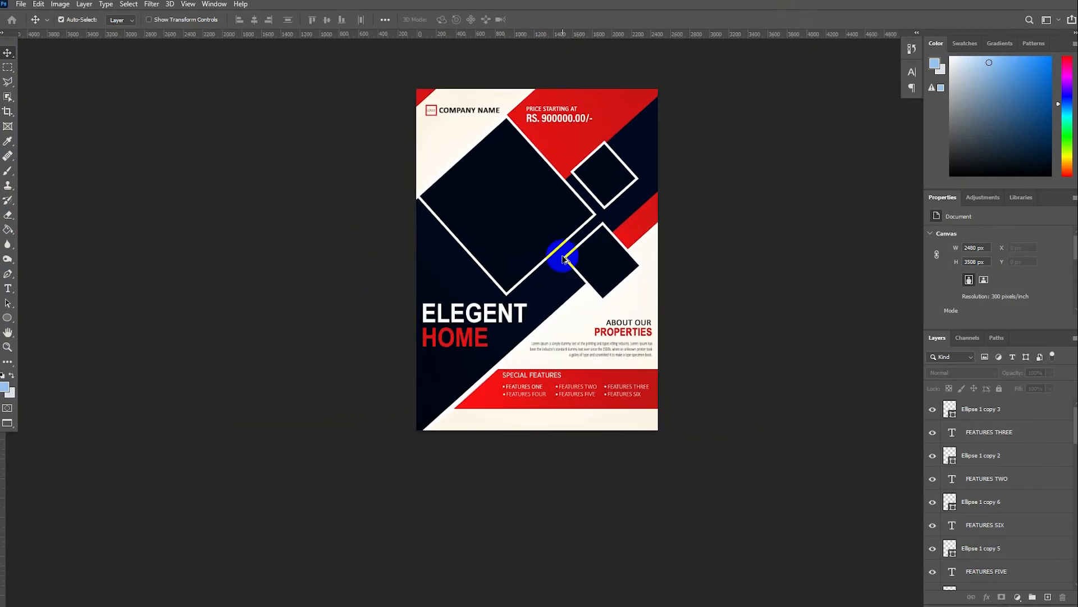
key("alt+Tab")
left_click(756, 336)
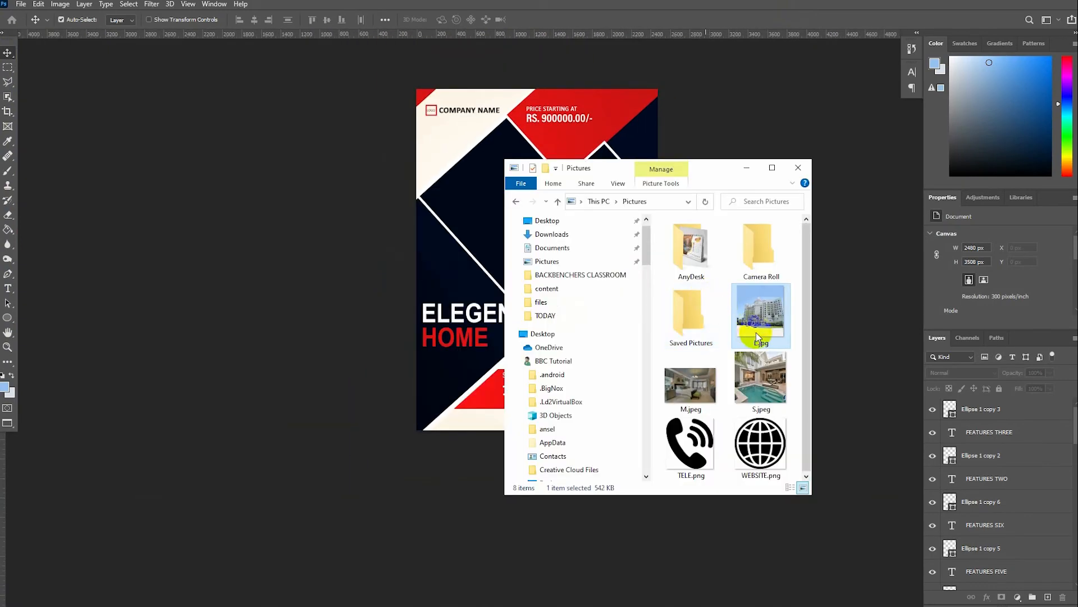
left_click_drag(407, 317, 375, 312)
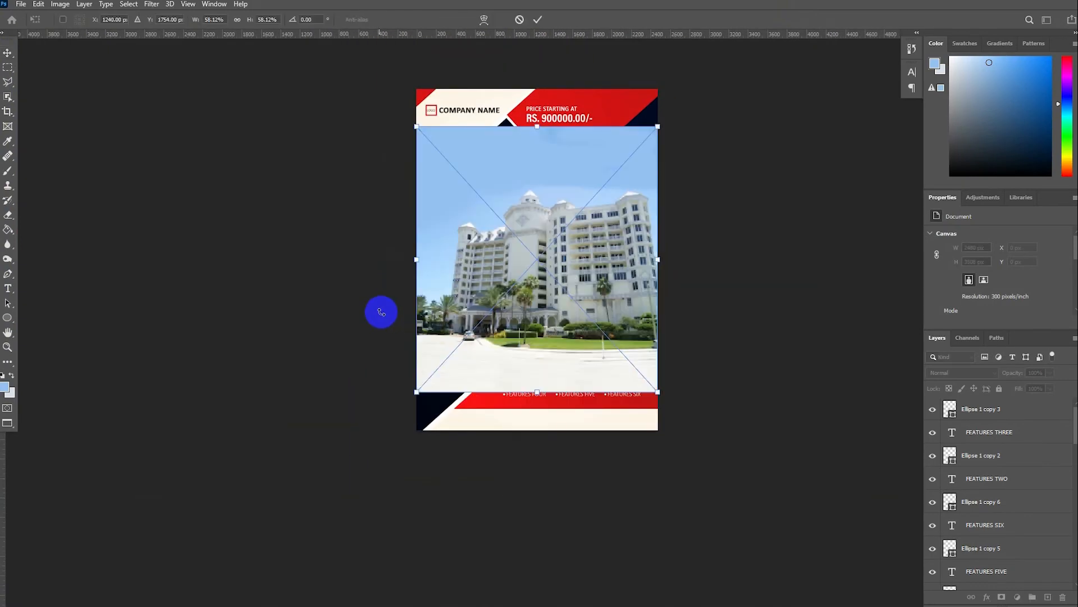
left_click_drag(647, 130, 604, 214)
key("Return")
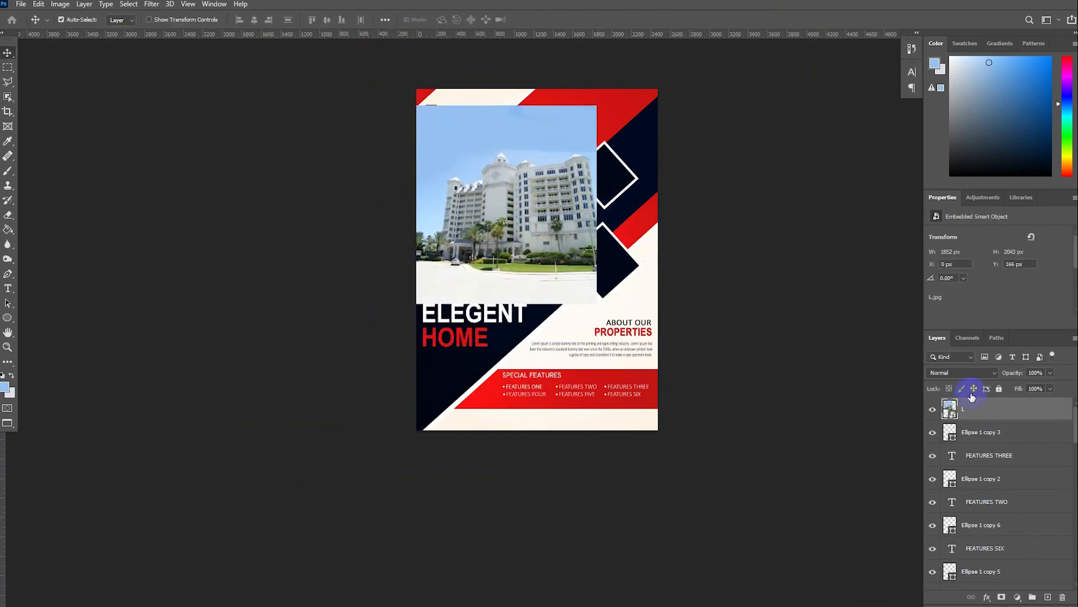
Move the building photo layer directly above L SHAPE and clip it to that shape with a clipping mask.
left_click_drag(994, 414, 987, 436)
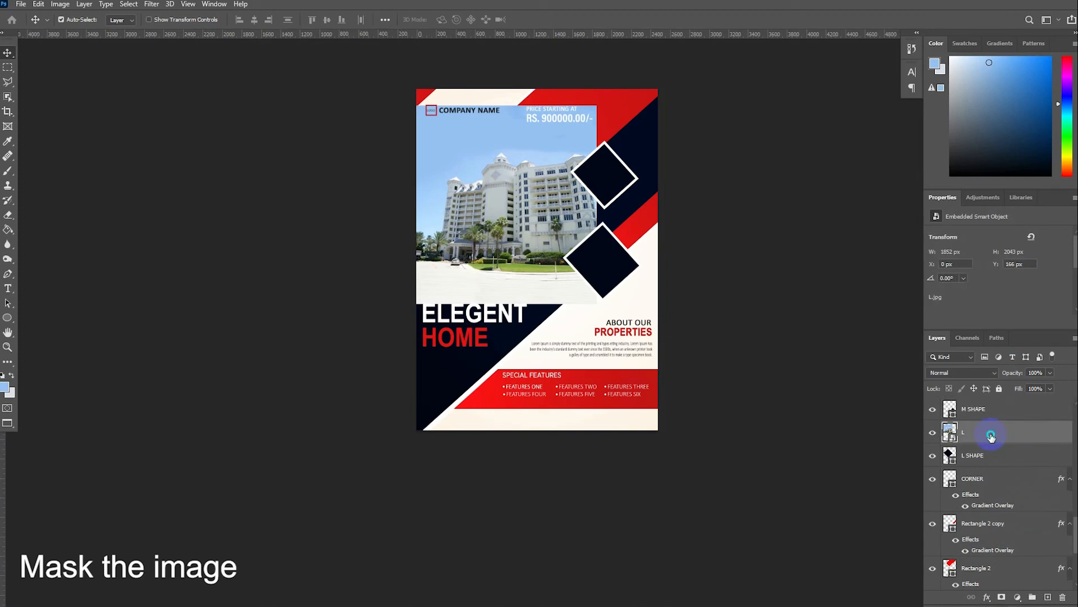
right_click(987, 435)
left_click(856, 374)
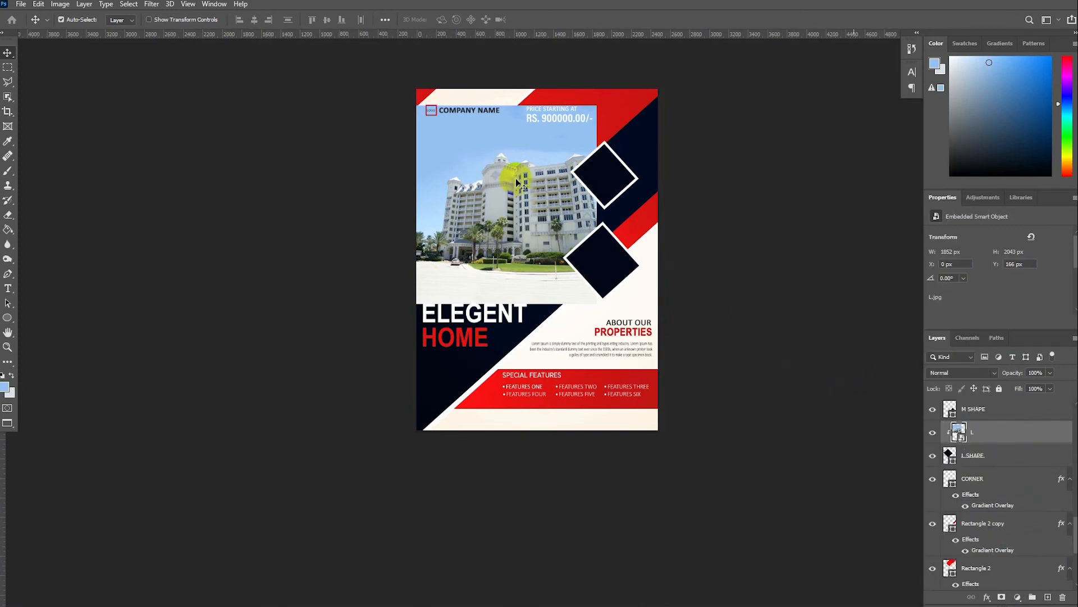
Reduce the building photo's height to about 1859 px so it fits the large diamond frame.
scroll(515, 182, "up", 3)
key("ctrl+t")
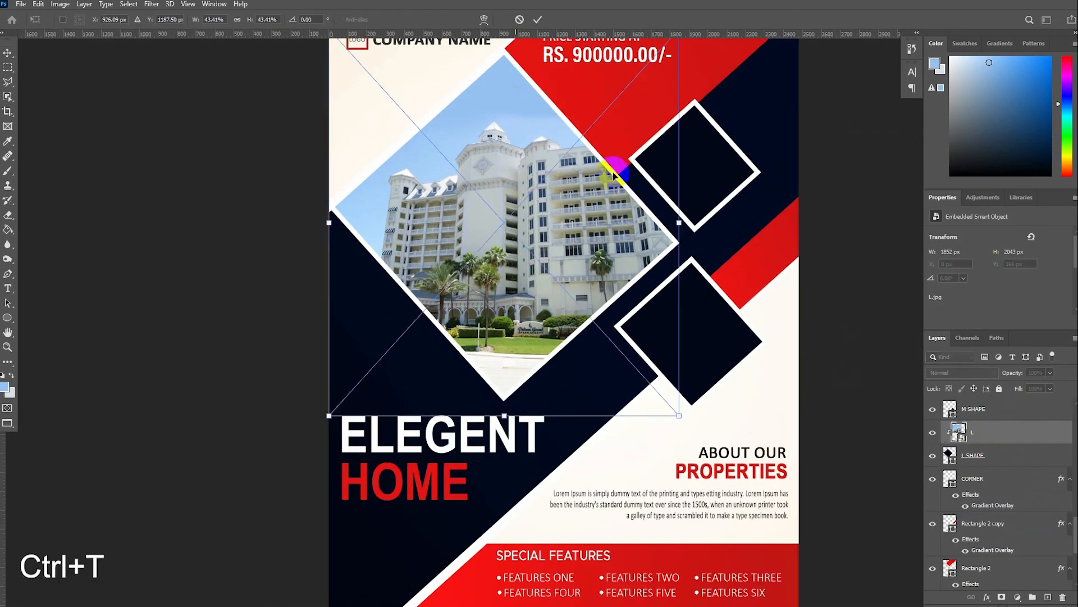
scroll(682, 169, "up", 2)
left_click_drag(680, 92, 680, 115)
left_click_drag(505, 479, 505, 466)
key("Return")
key("ctrl+0")
Place M.jpeg from the Pictures folder in File Explorer onto the flyer.
key("alt+Tab")
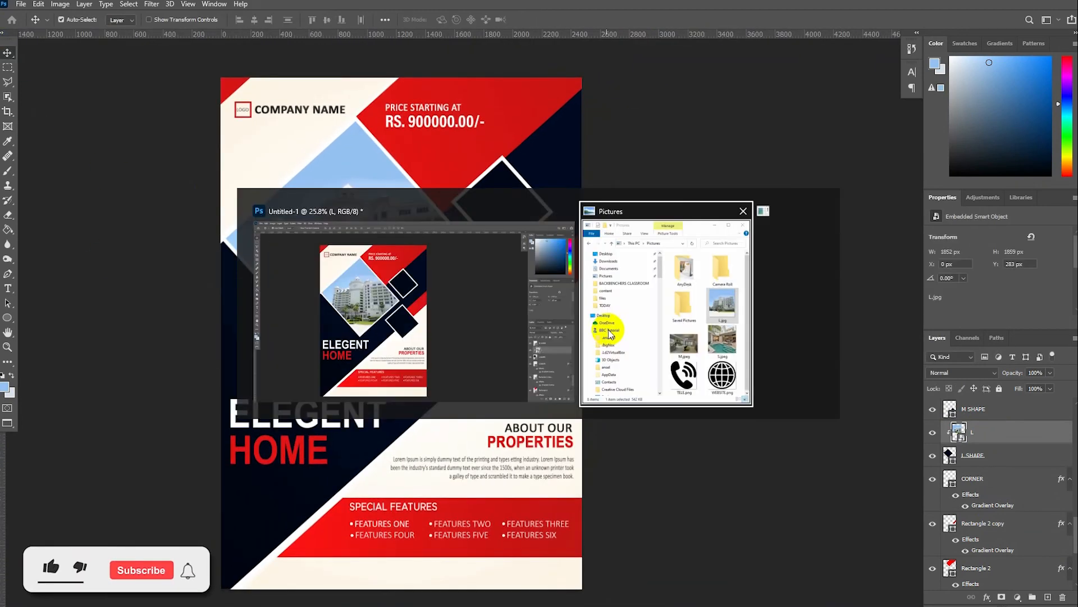
left_click(695, 384)
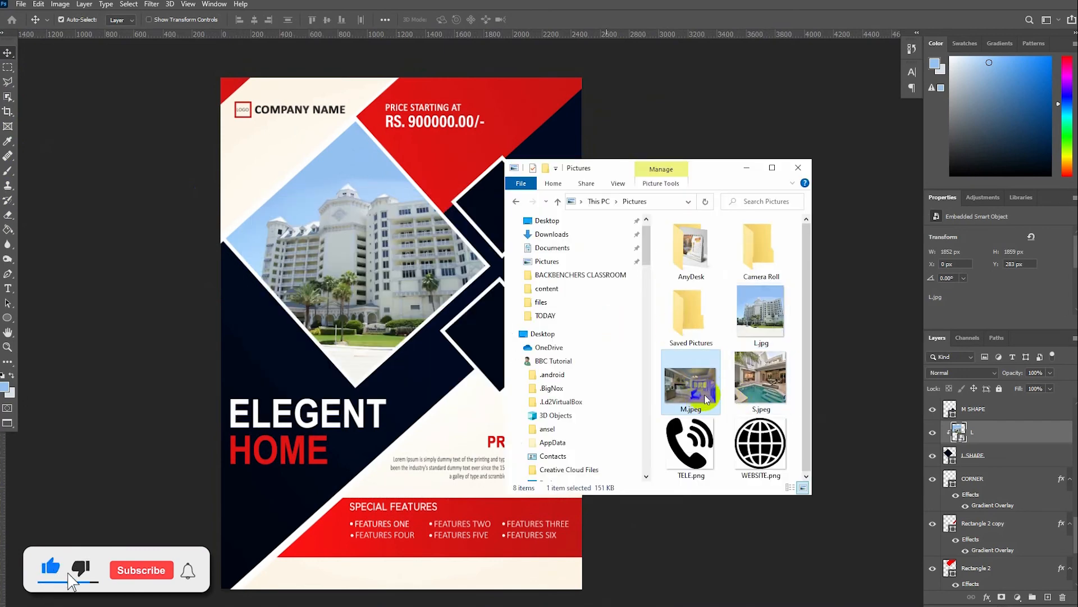
left_click_drag(733, 387, 470, 216)
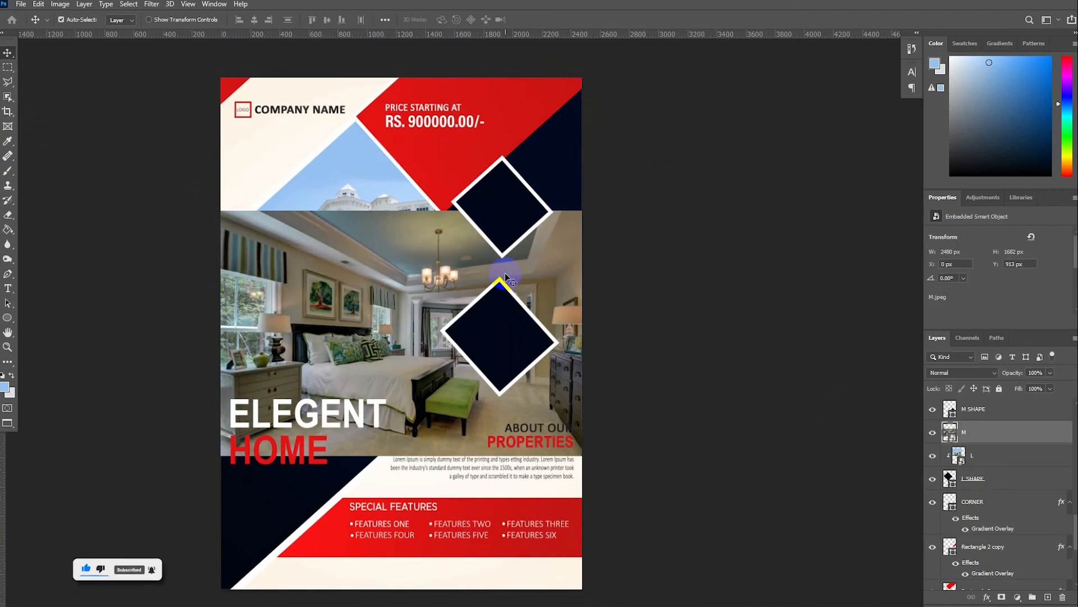
Move the bedroom photo layer M directly above M SHAPE and clip it to that shape with a clipping mask.
left_click_drag(459, 287, 959, 456)
key("Return")
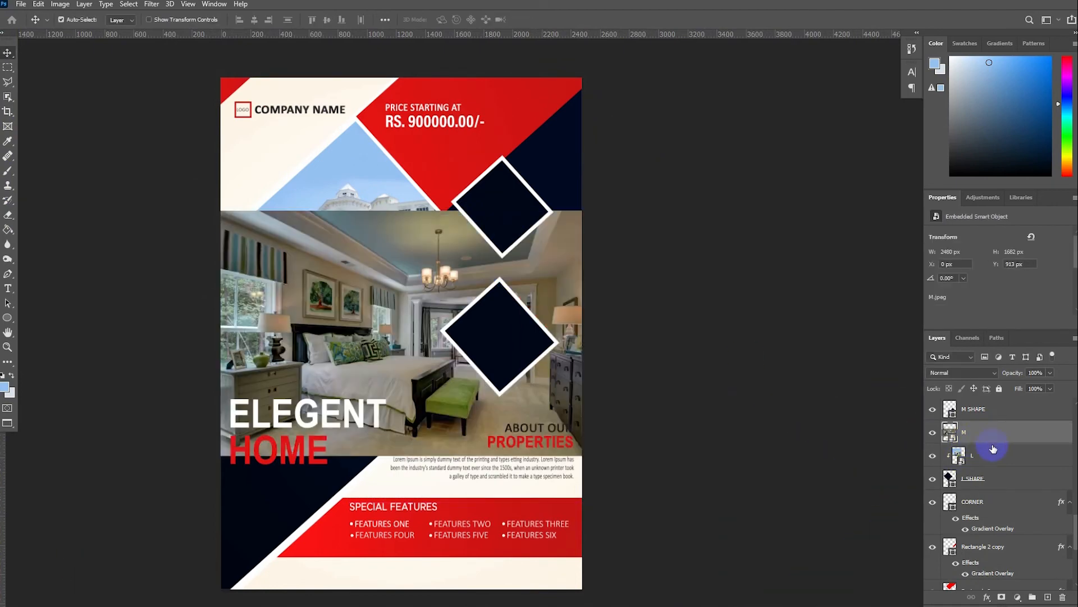
mouse_move(989, 440)
left_mouse_down()
mouse_move(974, 580)
mouse_move(1002, 404)
mouse_move(987, 443)
mouse_move(975, 420)
mouse_move(977, 429)
left_mouse_up()
right_click(976, 429)
left_click(927, 372)
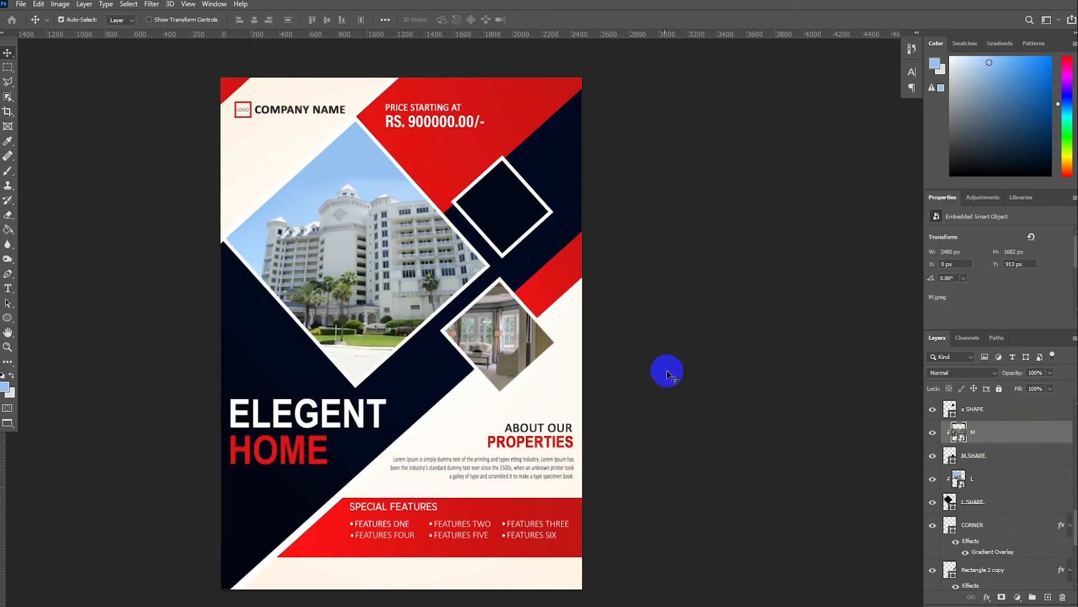
Scale the bedroom photo to about 1163 × 789 px and position it to fill the lower small diamond.
key("ctrl+t")
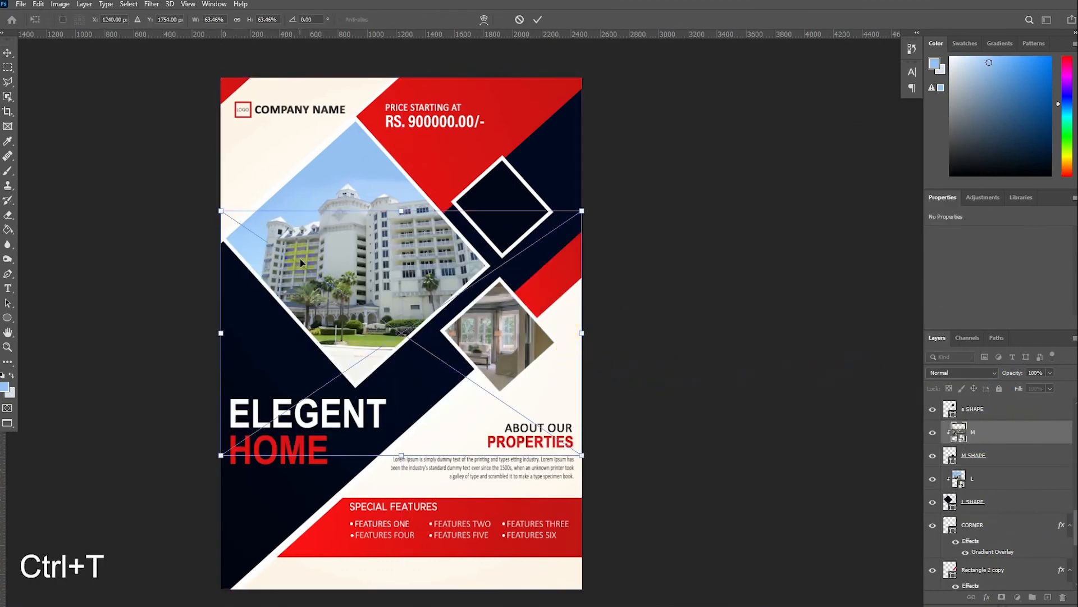
left_click_drag(221, 209, 473, 330)
left_click_drag(508, 409, 496, 329)
left_click_drag(565, 373, 505, 394)
left_click_drag(505, 357, 497, 356)
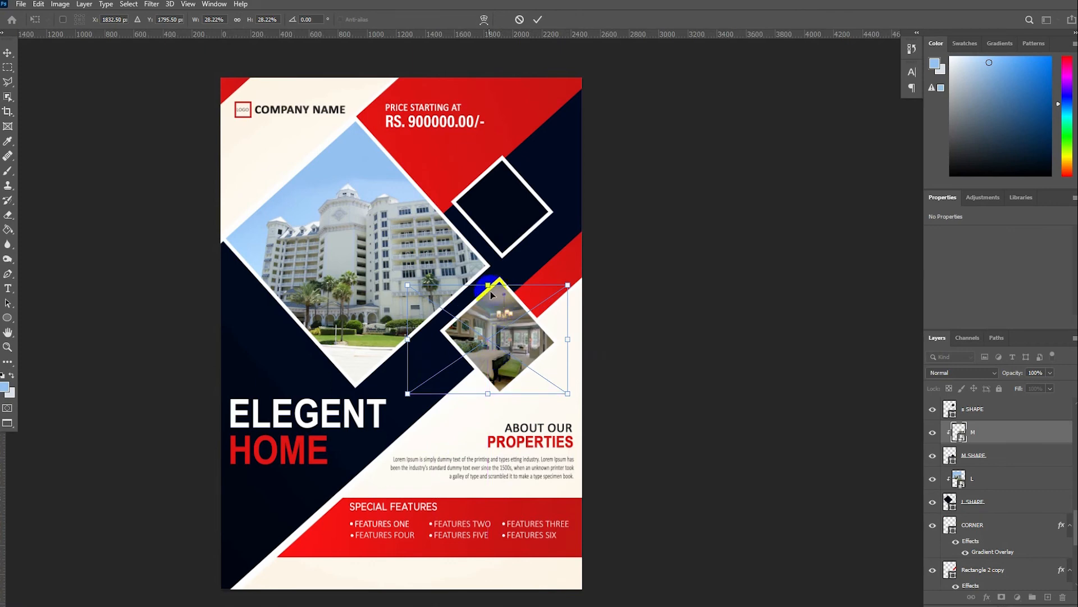
left_click_drag(486, 278, 487, 272)
left_click(4, 54)
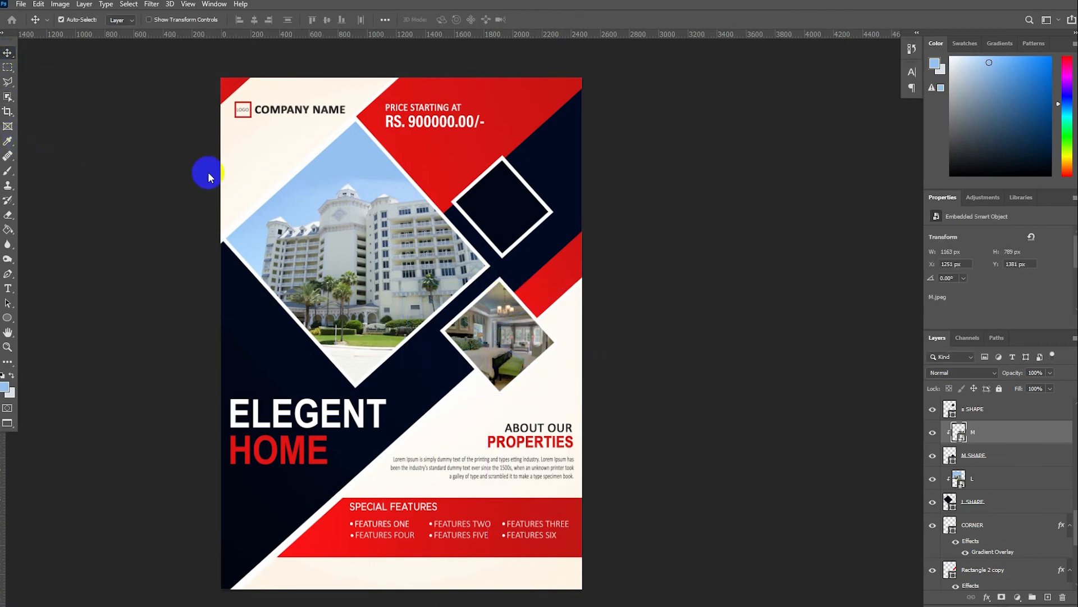
left_click(918, 447)
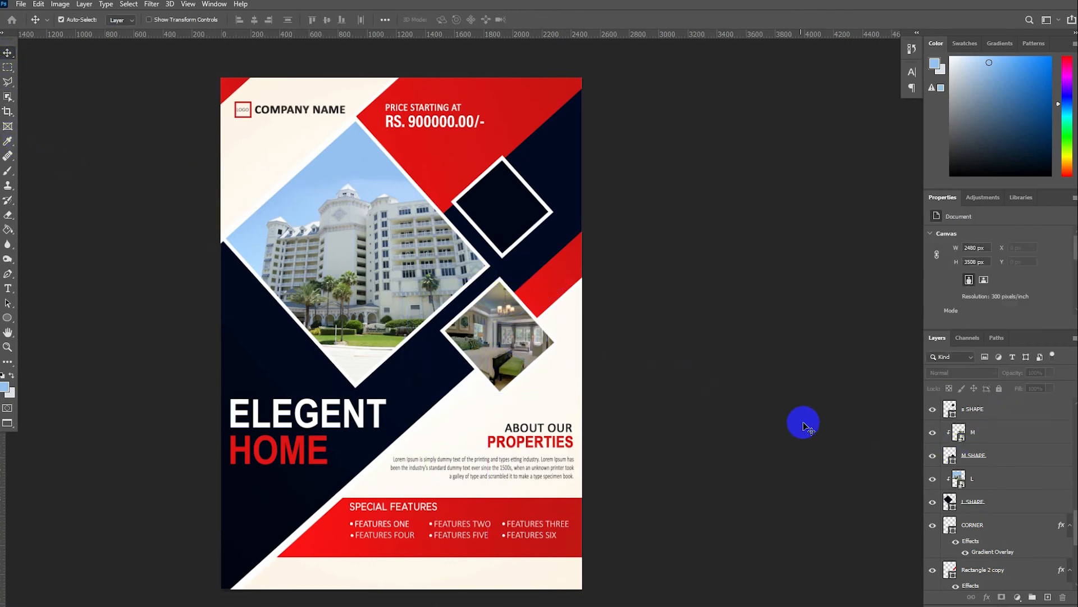
Place S.jpeg from File Explorer onto the flyer and scale it to about 38% over the upper small diamond.
key("alt+Tab")
left_click_drag(762, 388, 472, 230)
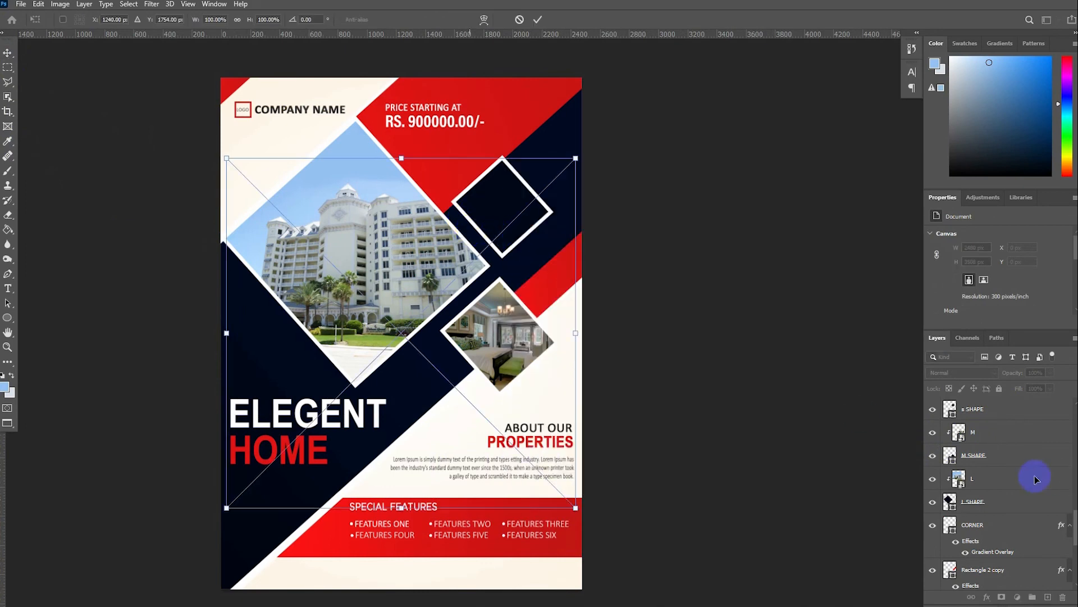
left_click(5, 53)
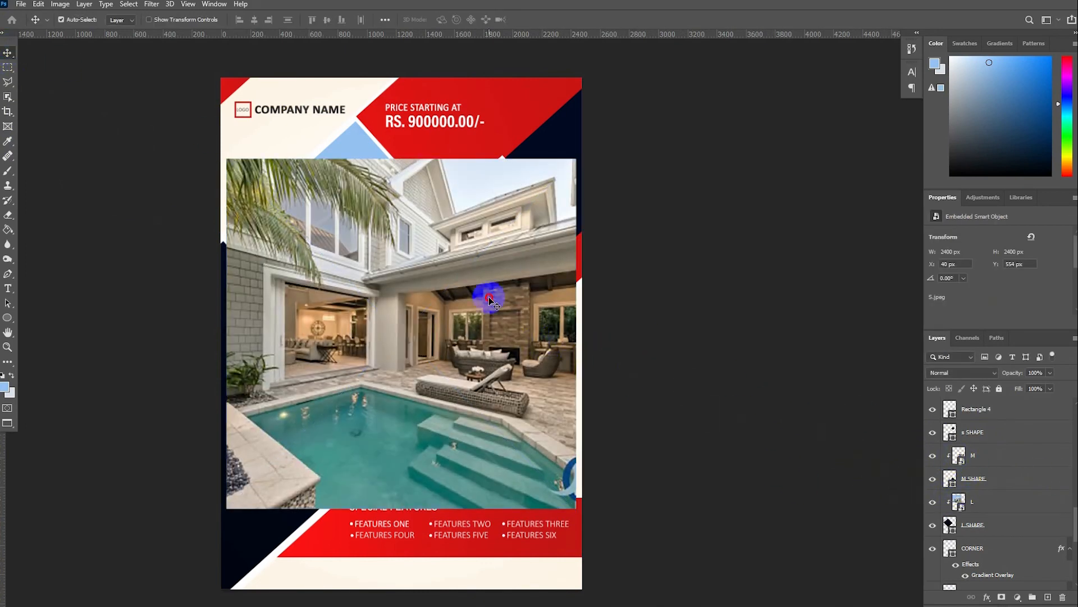
key("ctrl+t")
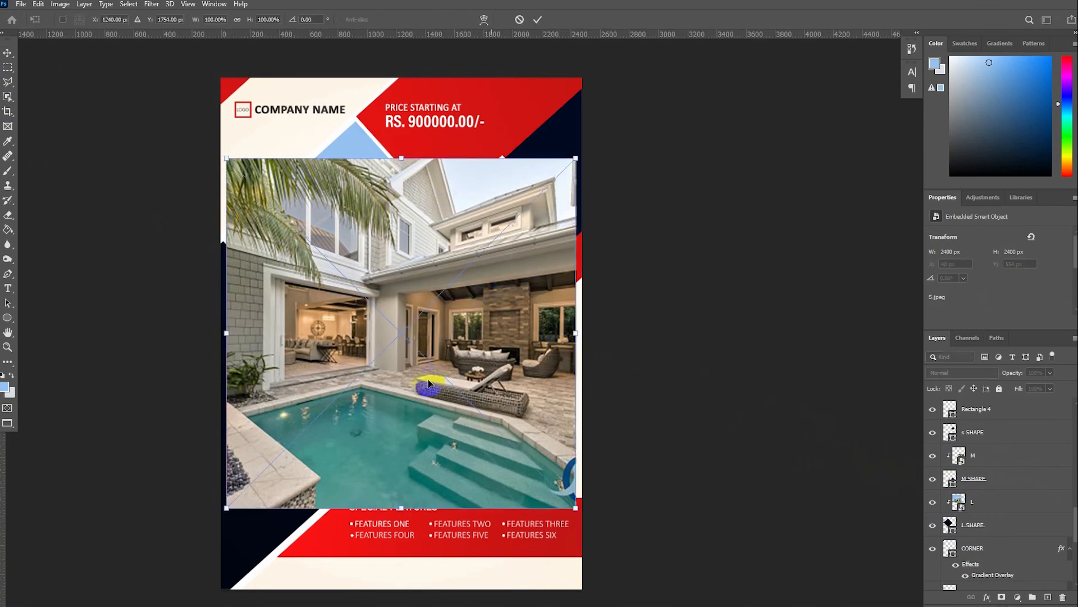
left_click_drag(226, 509, 445, 290)
left_click_drag(514, 265, 509, 264)
scroll(1011, 529, "down", 3)
scroll(1012, 534, "up", 5)
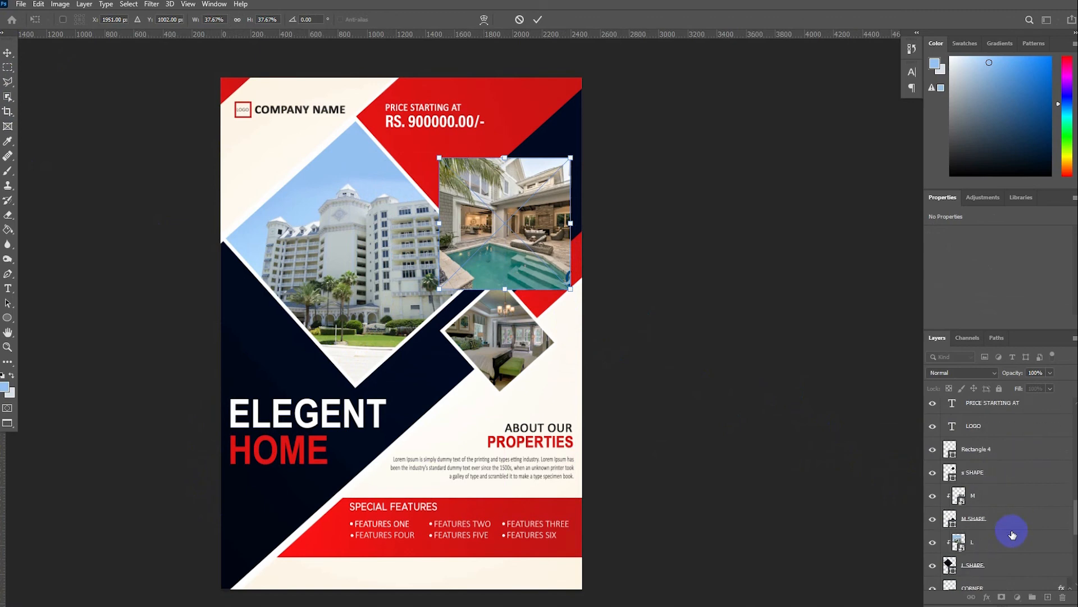
key("Return")
Move the pool photo layer S directly above the s SHAPE layer and clip it with a clipping mask.
left_click_drag(987, 411, 990, 439)
right_click(990, 418)
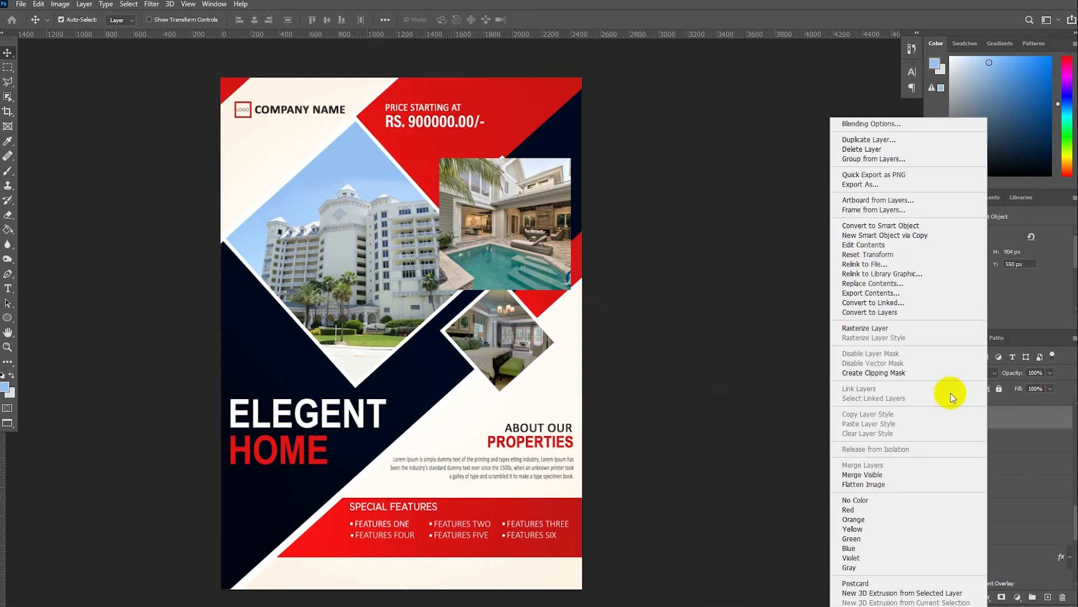
left_click(870, 369)
Resize the pool photo to about 642 × 663 px and center it in the upper small diamond.
scroll(556, 213, "up", 5)
key("ctrl+t")
left_click_drag(296, 424, 361, 293)
left_click_drag(527, 231, 469, 232)
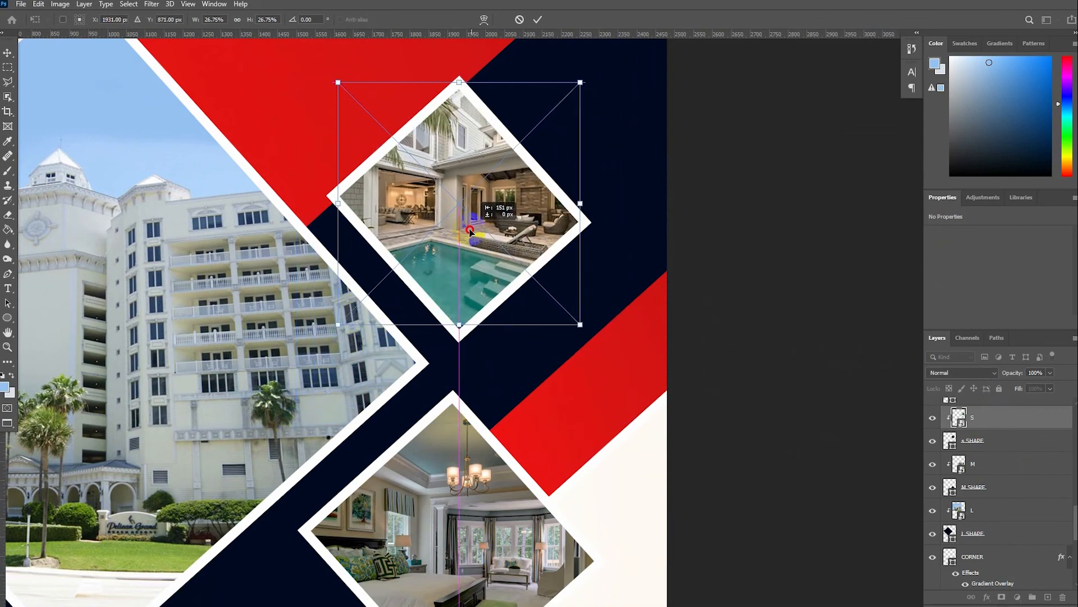
left_click_drag(459, 326, 458, 333)
left_click(7, 57)
scroll(294, 314, "down", 6)
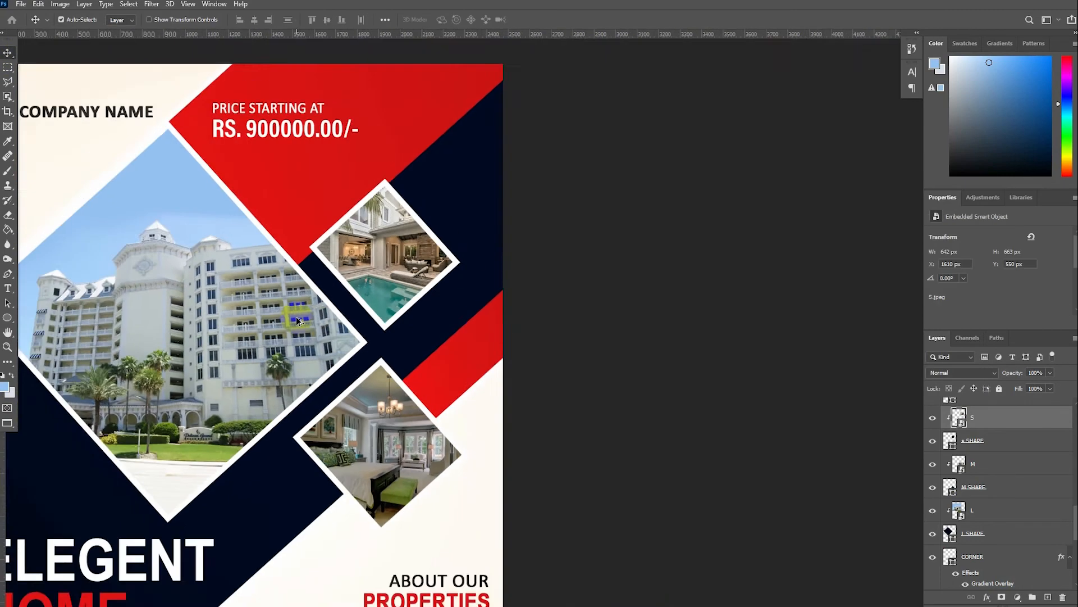
scroll(144, 462, "up", 3)
Place the TELE and WEBSITE.png icons from File Explorer onto the flyer.
key("alt+Tab")
left_click_drag(690, 444, 429, 308)
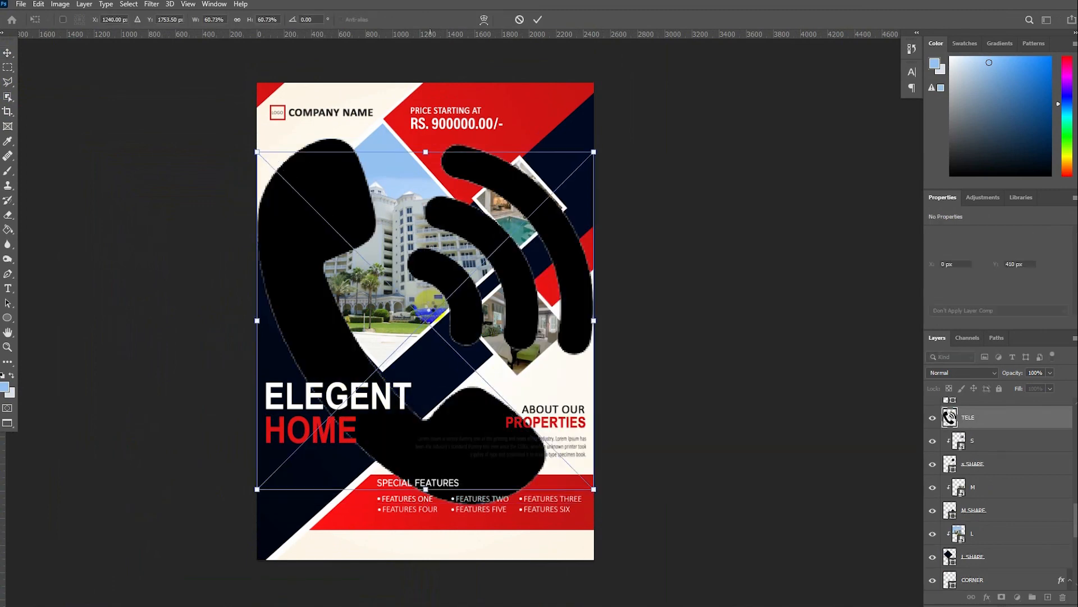
key("Return")
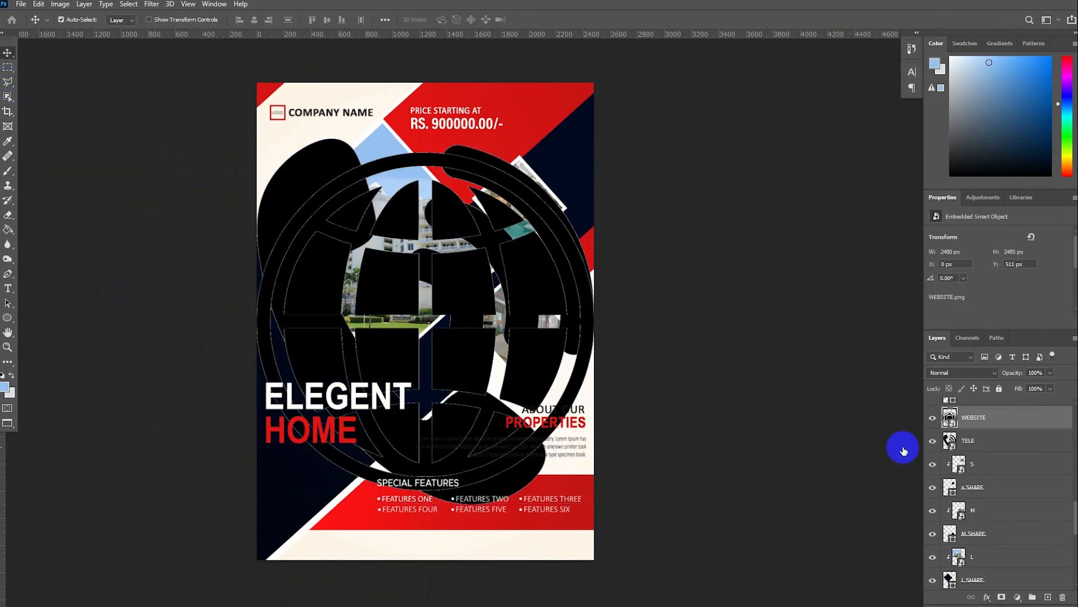
Scale the TELE and WEBSITE icons together to about 104 px wide in the bottom strip and move the globe below FEATURES FIVE.
left_click(1009, 447, "shift")
key("ctrl+t")
left_click_drag(594, 132, 340, 547)
scroll(374, 547, "up", 4)
left_click(704, 434)
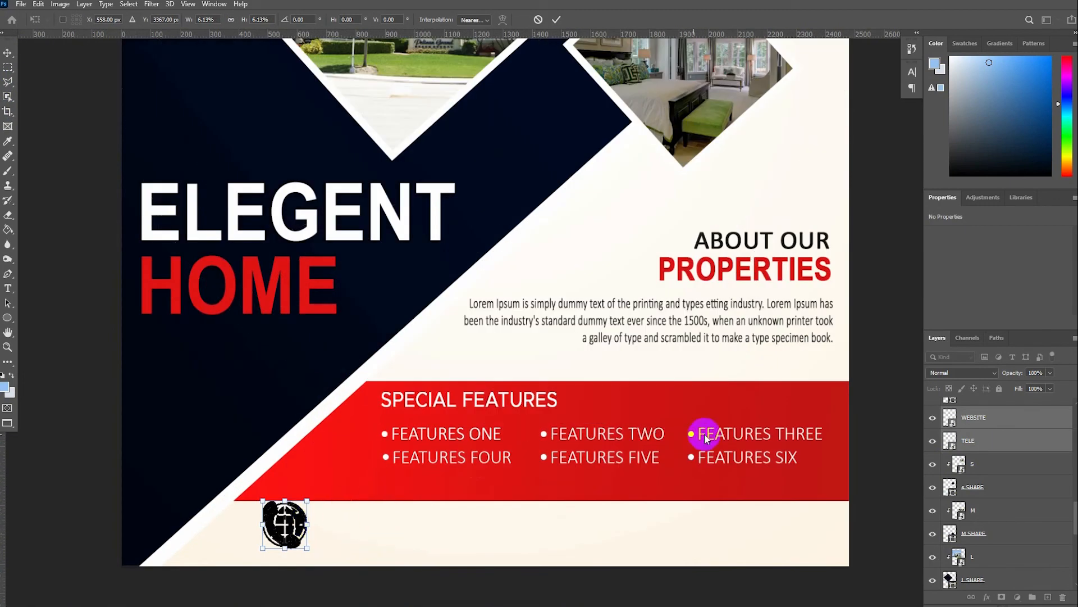
left_click_drag(312, 509, 358, 523)
left_click(141, 361)
mouse_move(592, 525)
left_mouse_down()
mouse_move(299, 538)
mouse_move(630, 527)
mouse_move(593, 533)
left_mouse_up()
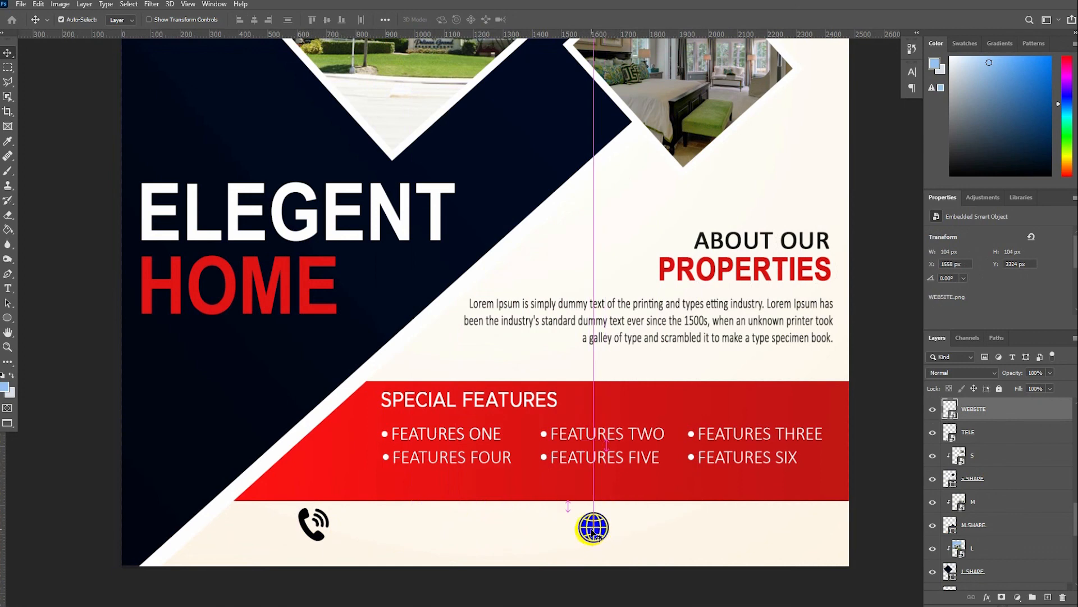
Add the contact phone number as black Calibri Light 15 pt text beside the phone icon.
left_click(8, 288)
left_click(348, 526)
key("BackSpace")
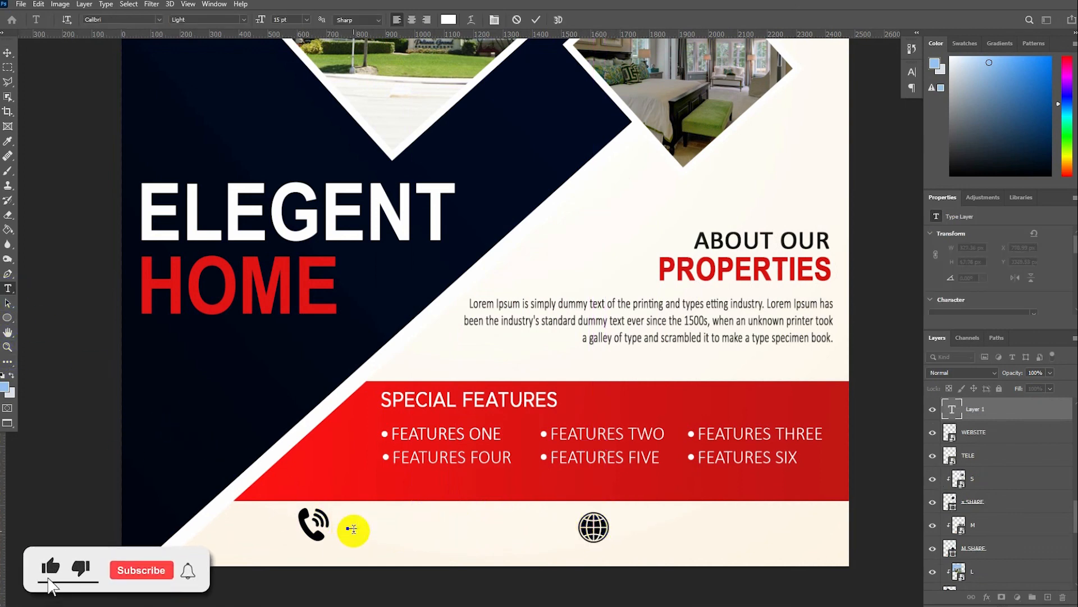
left_click(445, 23)
left_click_drag(744, 307, 658, 369)
left_click(947, 223)
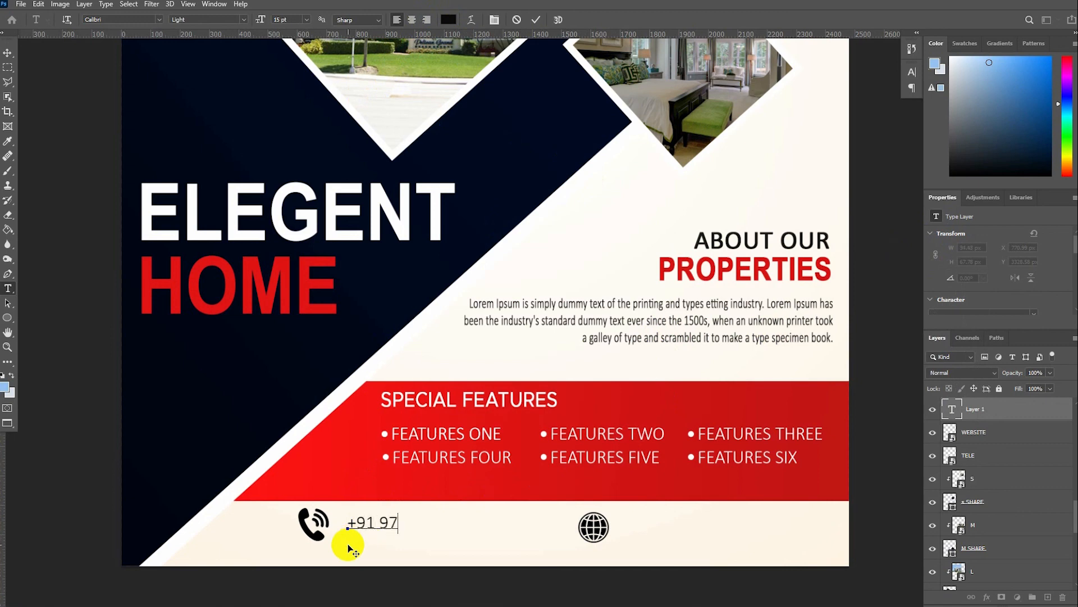
type("30 973")
Set the phone number text to 18 pt with faux bold.
key("ctrl+a")
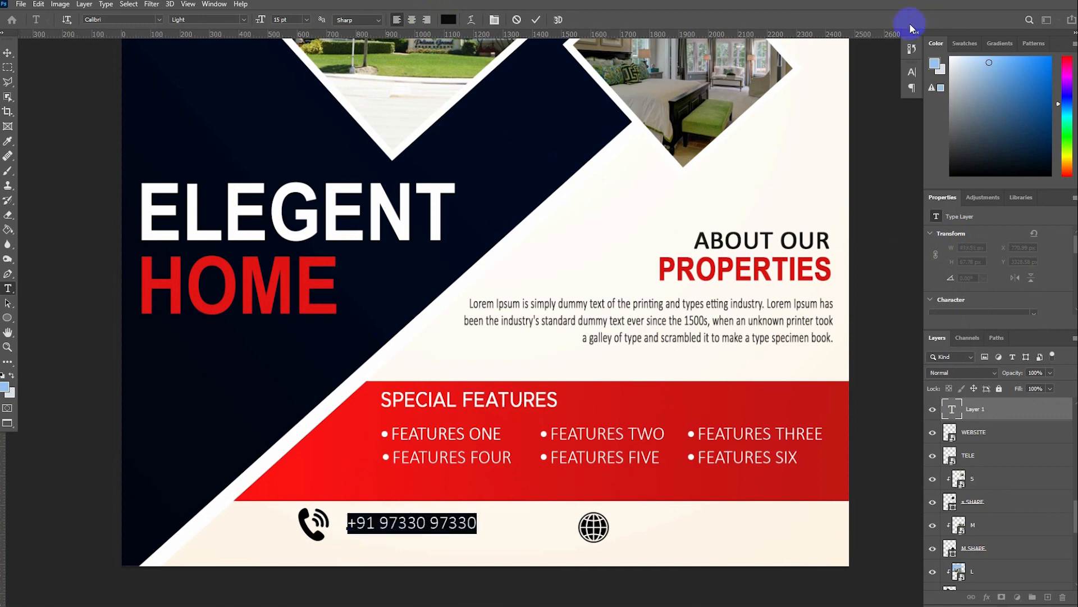
left_click(909, 72)
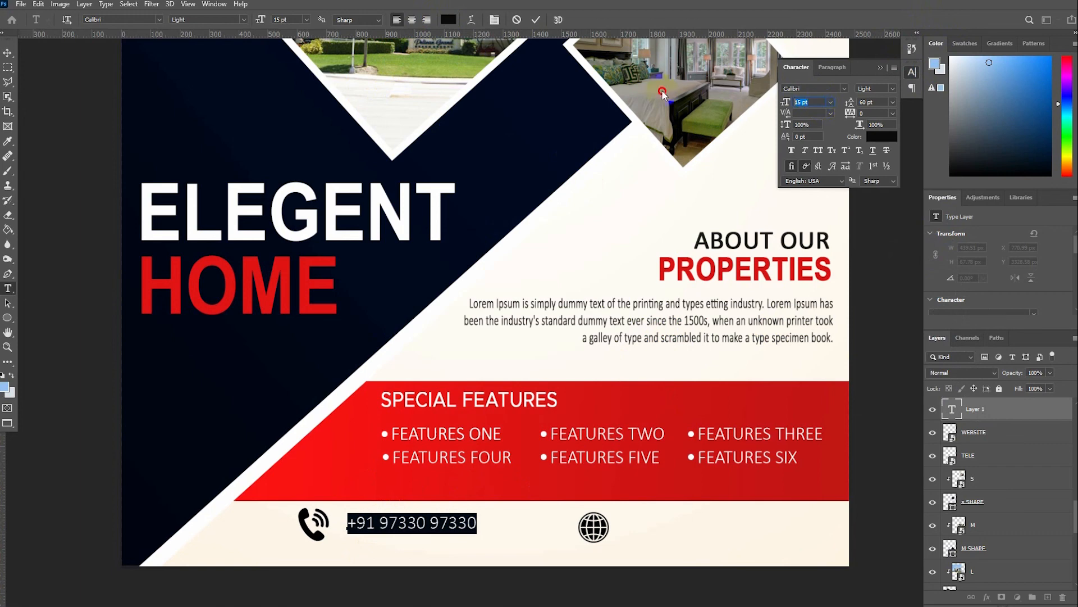
type("18")
key("Return")
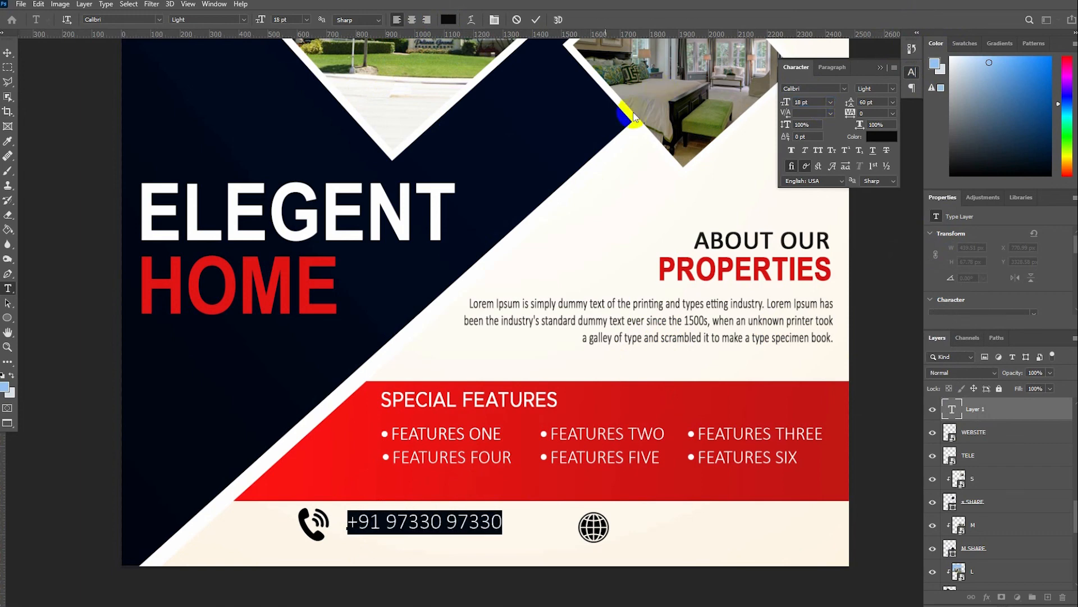
left_click(792, 152)
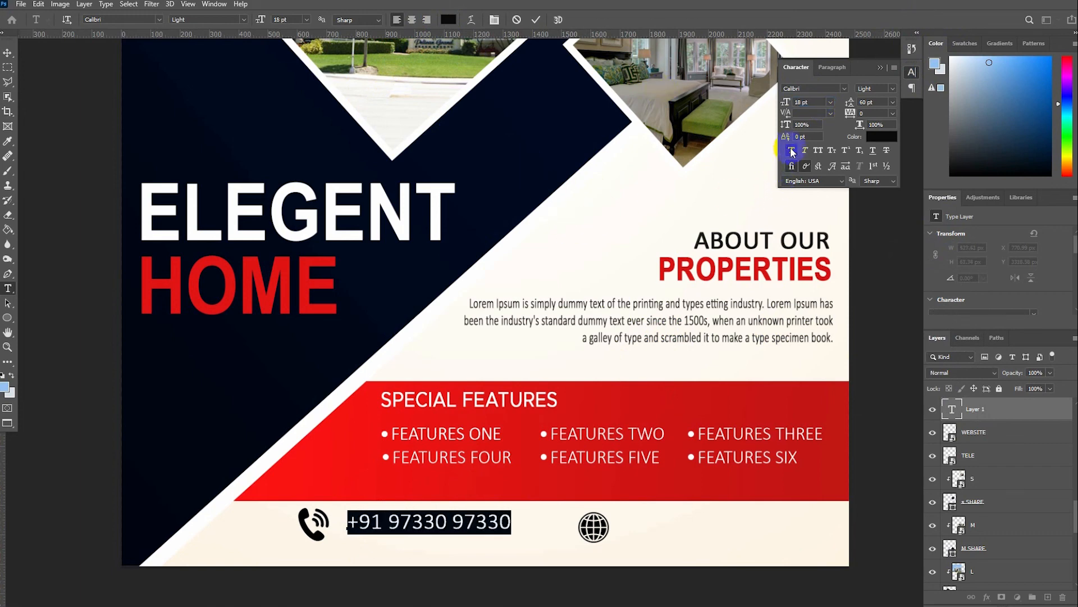
scroll(429, 482, "up", 2)
left_click(7, 53)
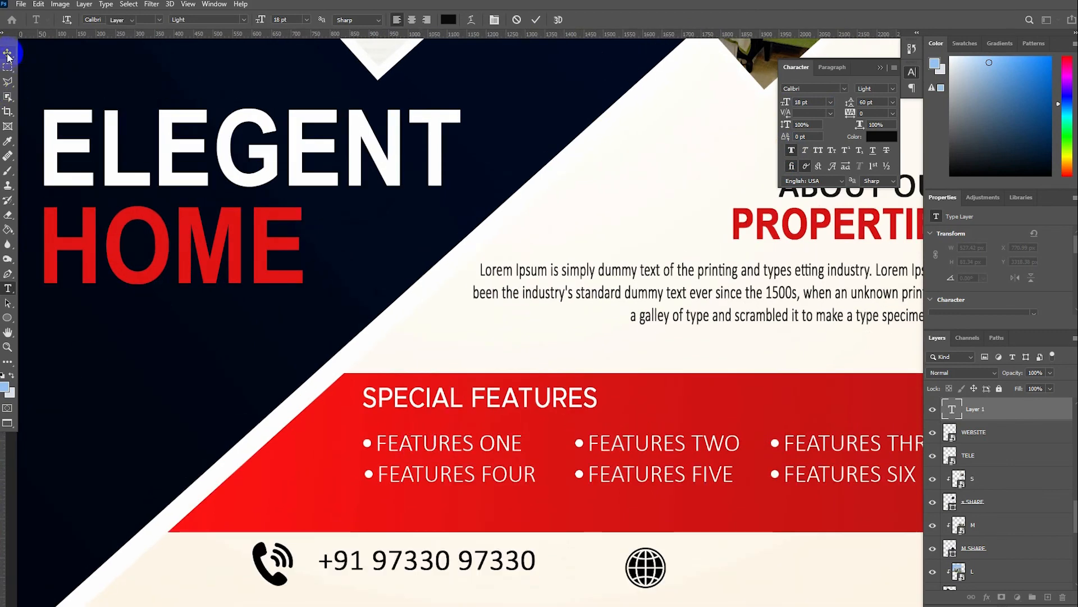
Move the phone number and phone icon closer to the globe, and scale the phone icon to about 81 × 87 px.
scroll(440, 434, "down", 2)
left_click_drag(412, 426, 490, 434)
left_click_drag(272, 448, 365, 452)
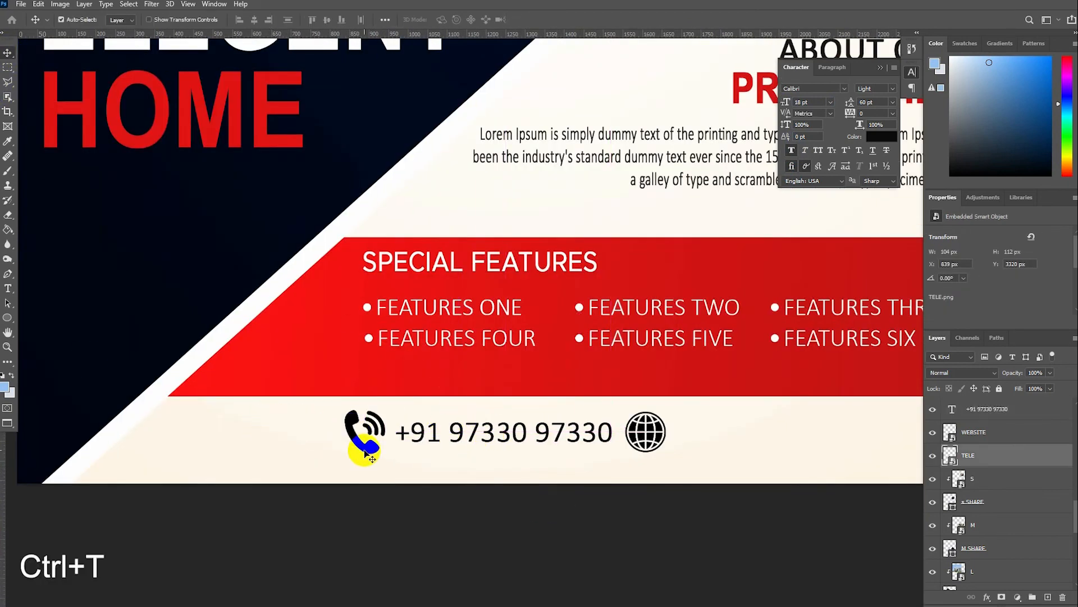
key("ctrl+t")
left_click_drag(384, 411, 358, 439)
double_click(365, 449)
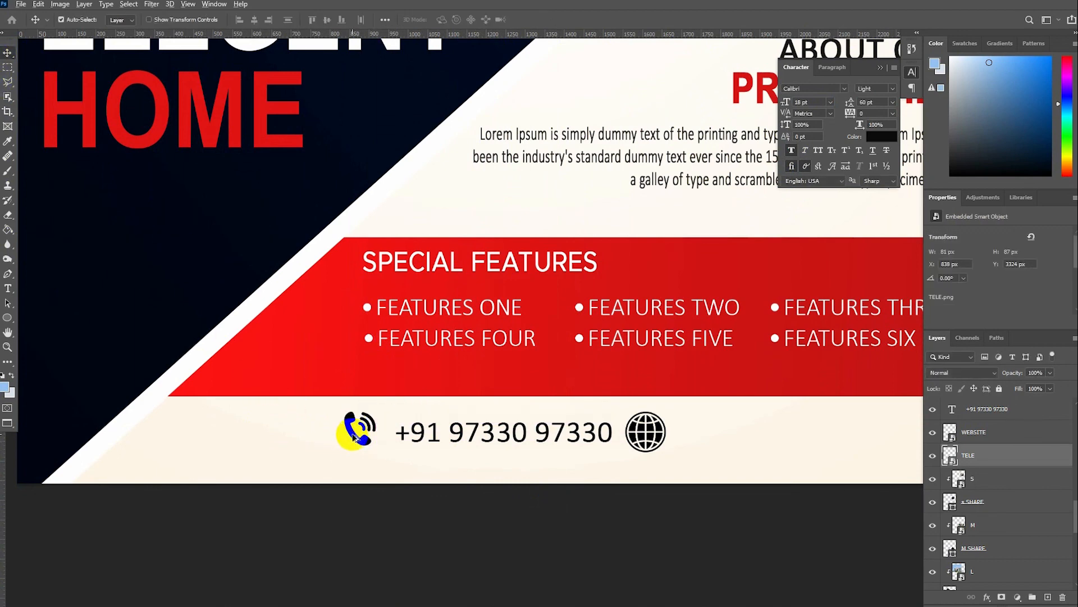
Scale the globe icon down to about the size of the phone icon.
scroll(357, 438, "down", 8)
scroll(568, 482, "up", 7)
left_click(418, 386)
left_click_drag(419, 387, 451, 373)
key("ctrl+t")
left_click(7, 52)
left_click_drag(337, 384, 614, 380)
left_click_drag(433, 408, 433, 409)
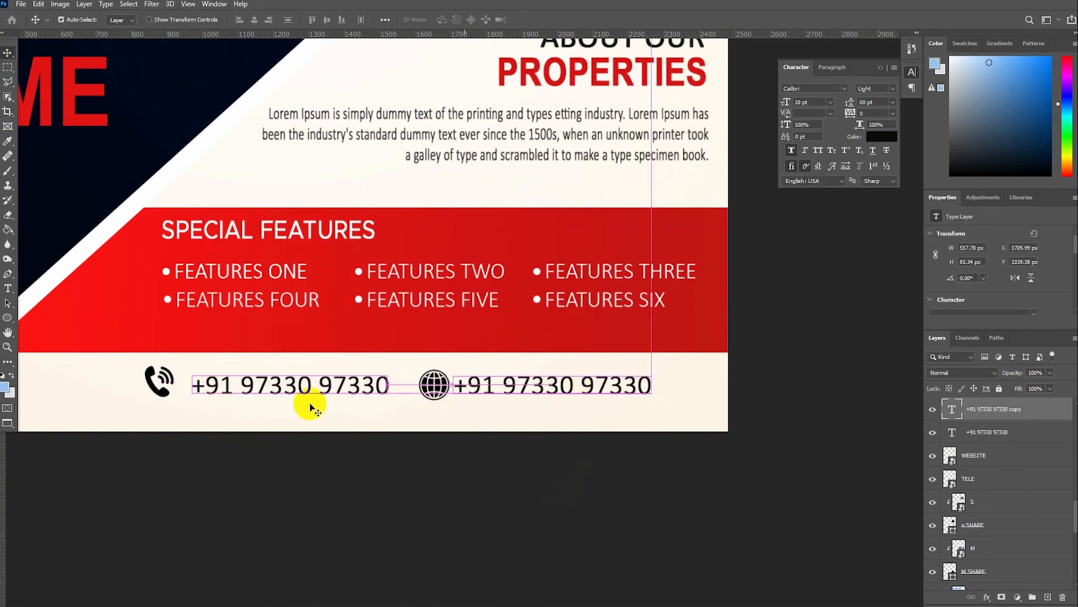
left_click(9, 288)
left_click(549, 385)
key("ctrl+a")
type("www.")
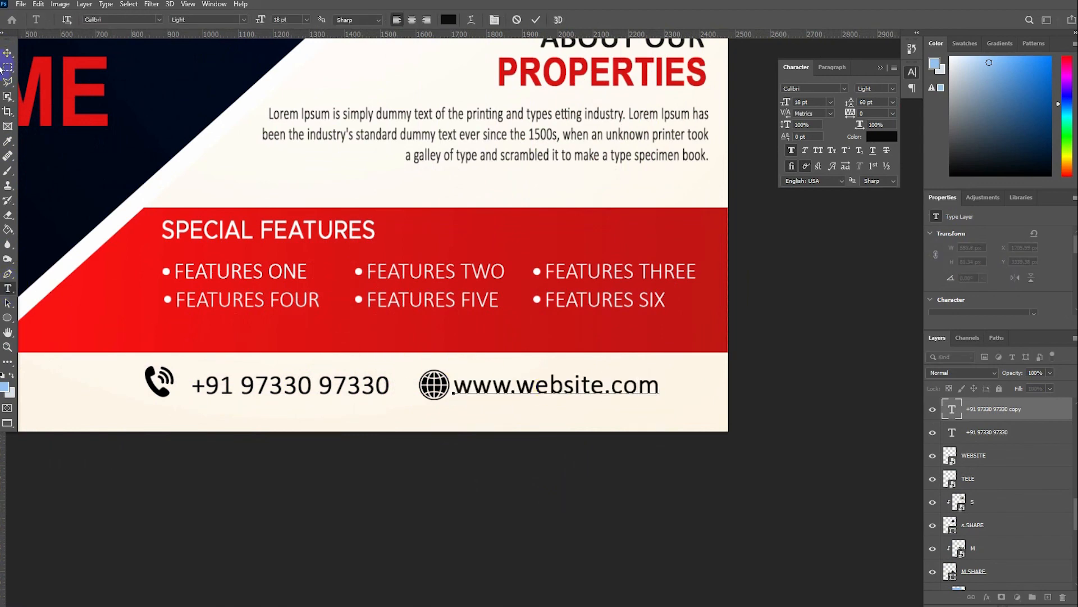
left_click_drag(529, 387, 539, 385)
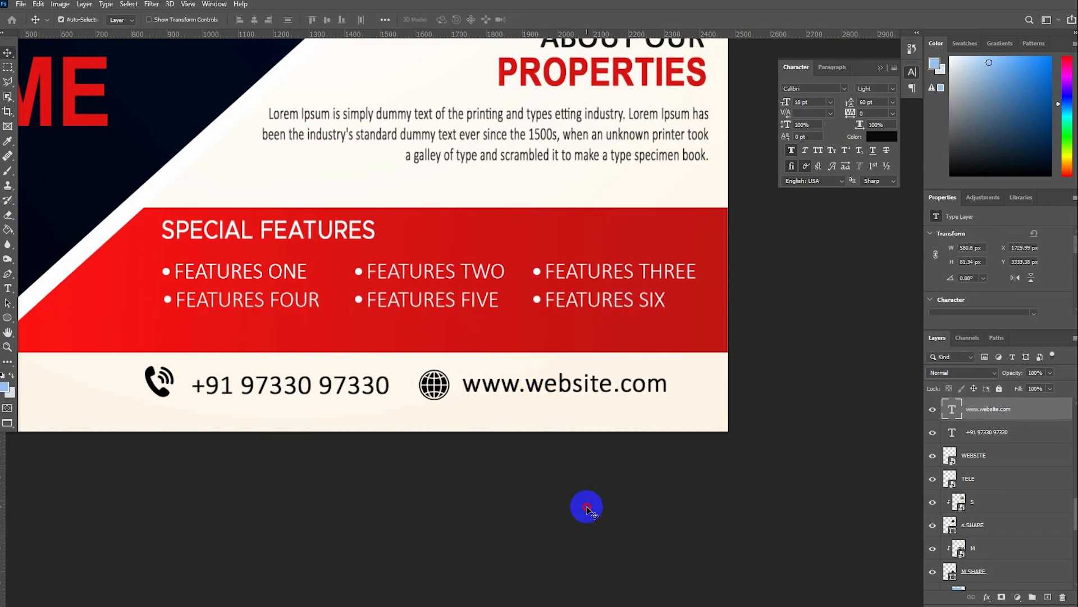
left_click(587, 507)
Add a Drop Shadow layer style to L SHAPE, the large diamond behind the building photo.
scroll(568, 493, "down", 6)
scroll(512, 208, "up", 6)
left_click(511, 210)
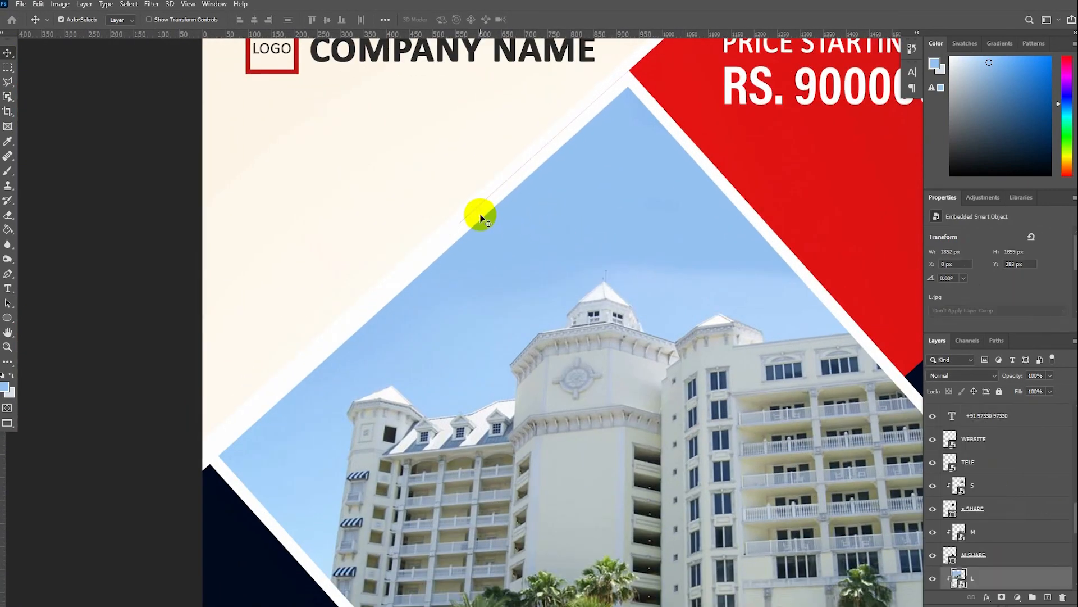
scroll(1007, 565, "down", 3)
left_click(976, 532)
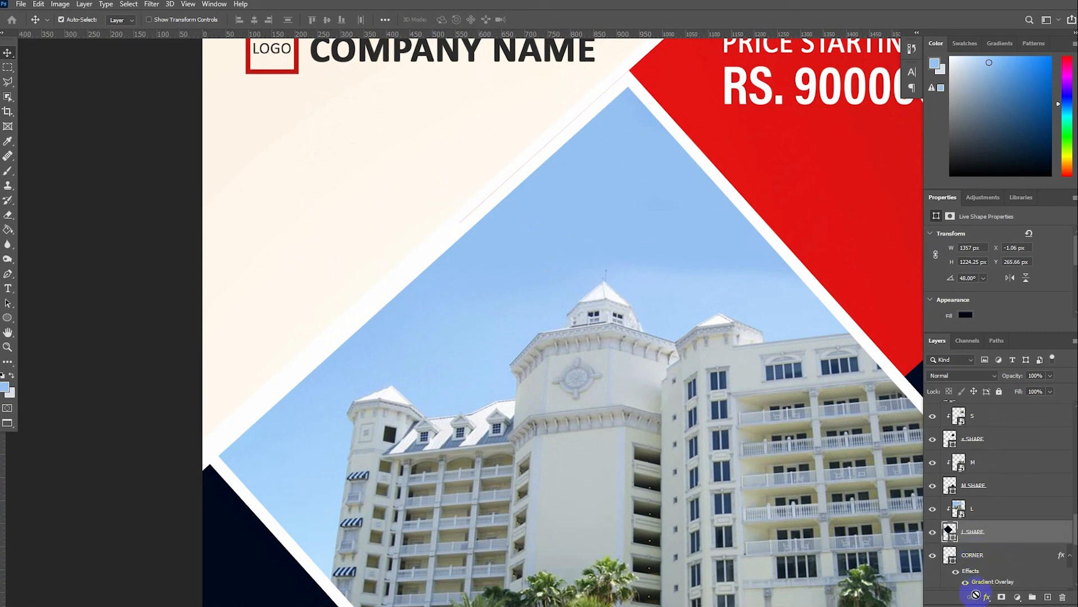
left_click(987, 597)
left_click(1014, 593)
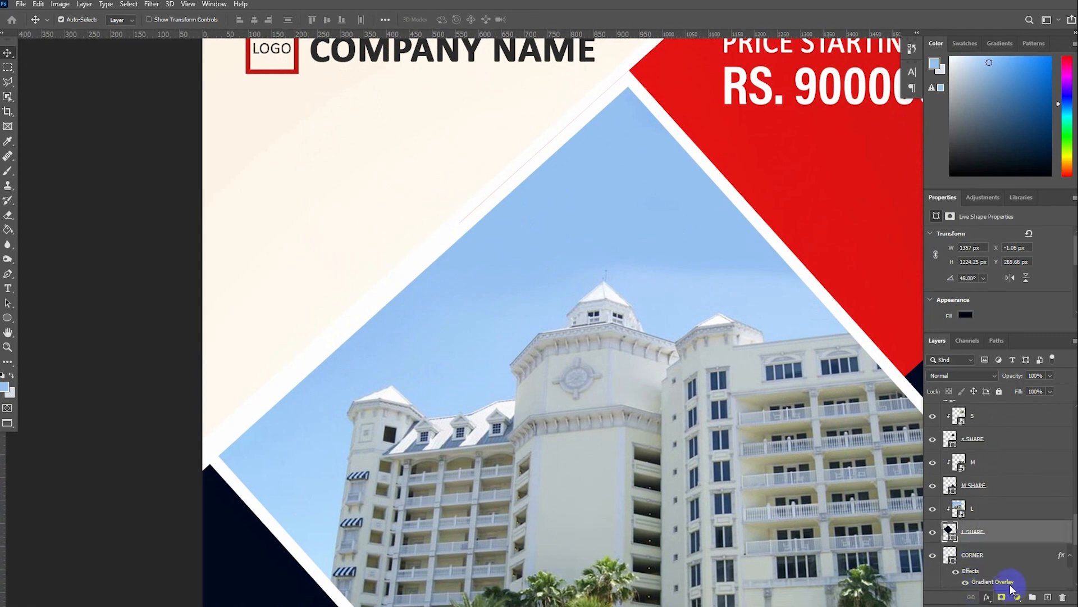
Set the drop shadow of the large L SHAPE diamond to a size of 35 px and make it use the global light angle.
left_click_drag(720, 156, 745, 163)
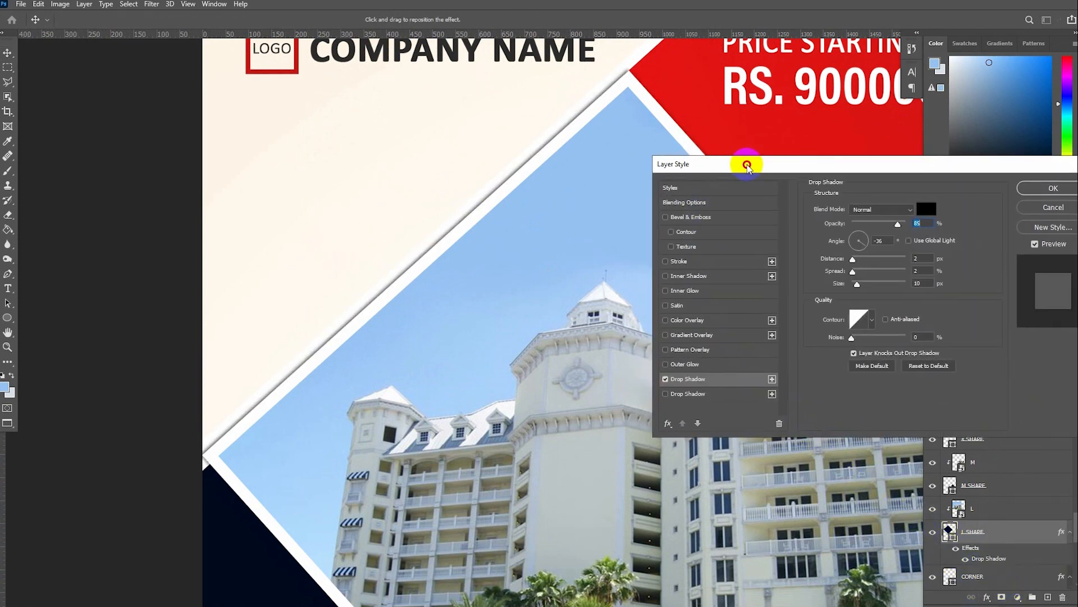
left_click_drag(863, 286, 866, 285)
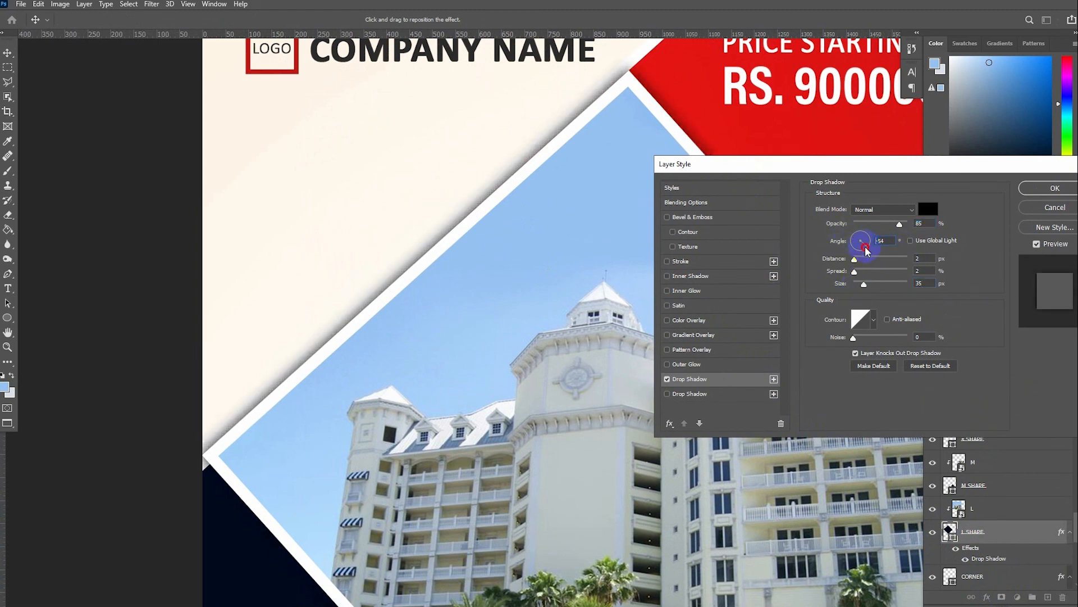
left_click(924, 240)
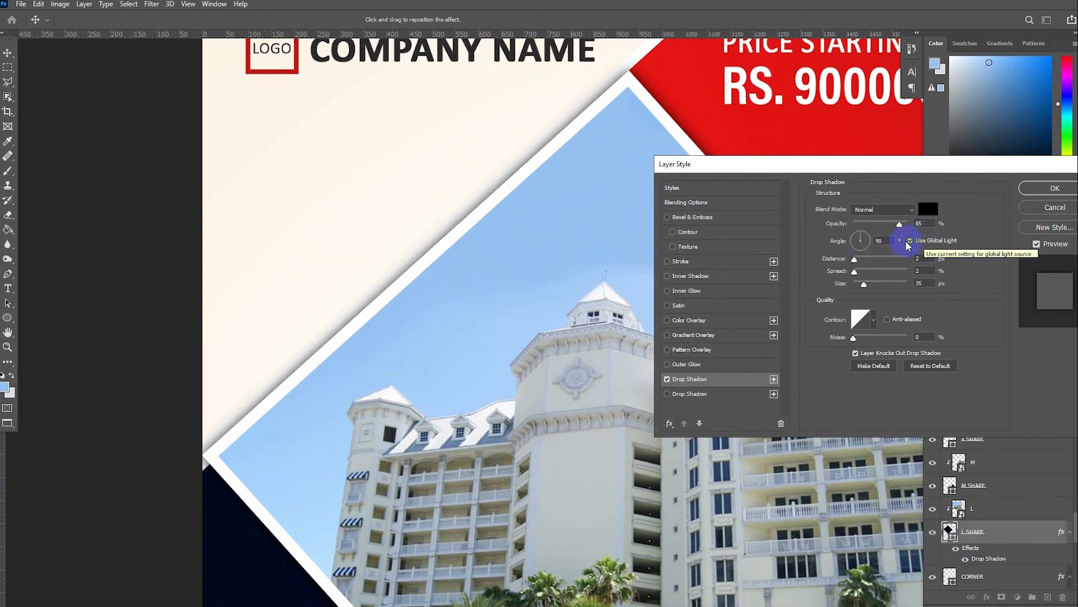
left_click_drag(914, 171, 734, 212)
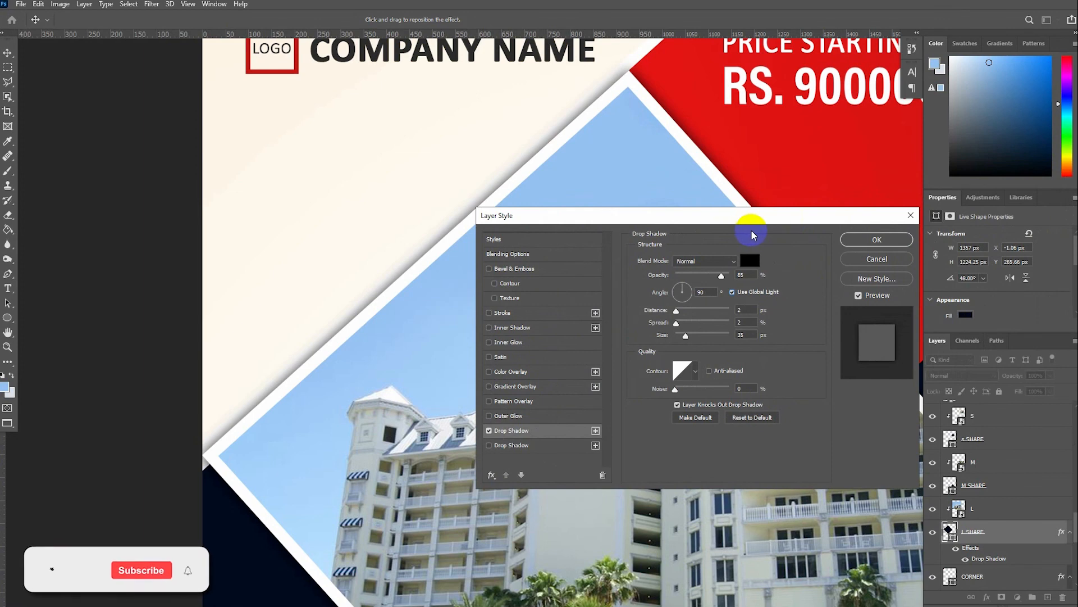
left_click(876, 228)
Add a Drop Shadow layer style to S SHAPE, the small diamond behind the pool photo, accepting the 35 px size and global light.
scroll(656, 318, "down", 4)
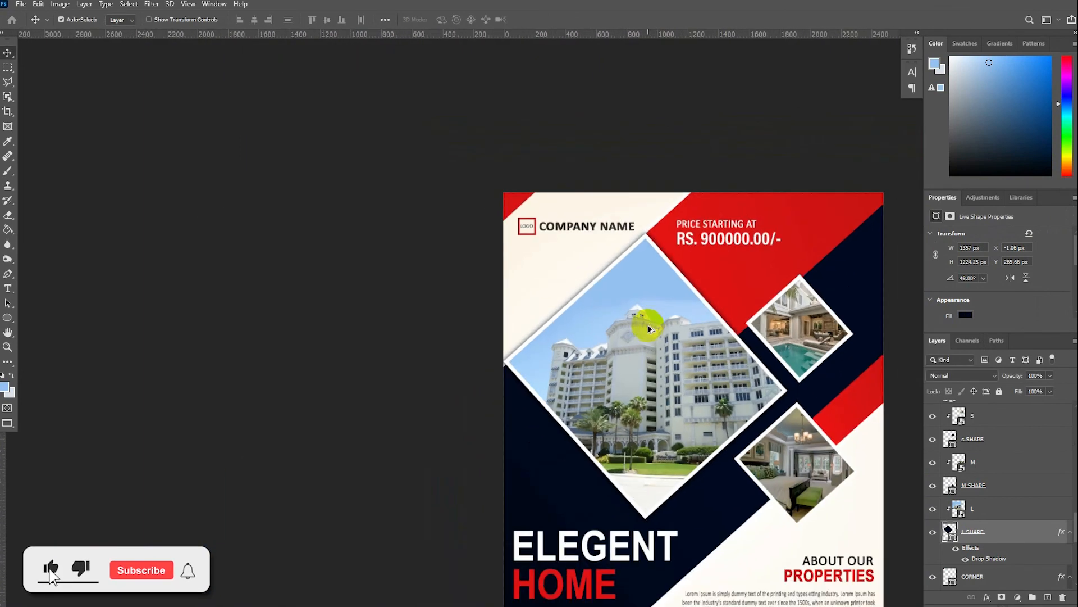
left_click(793, 370)
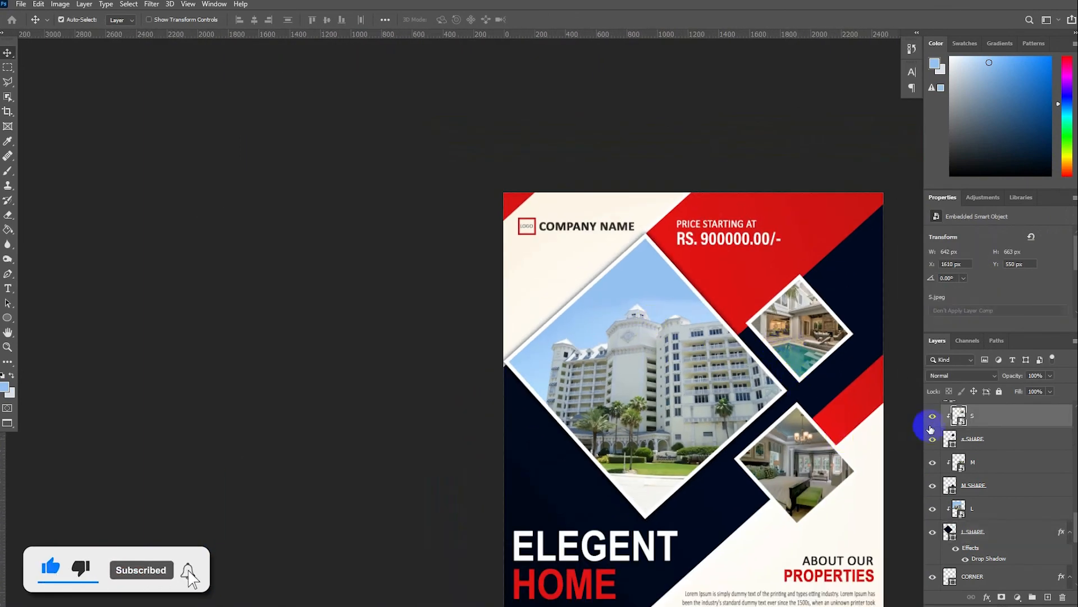
left_click(975, 445)
left_click(987, 596)
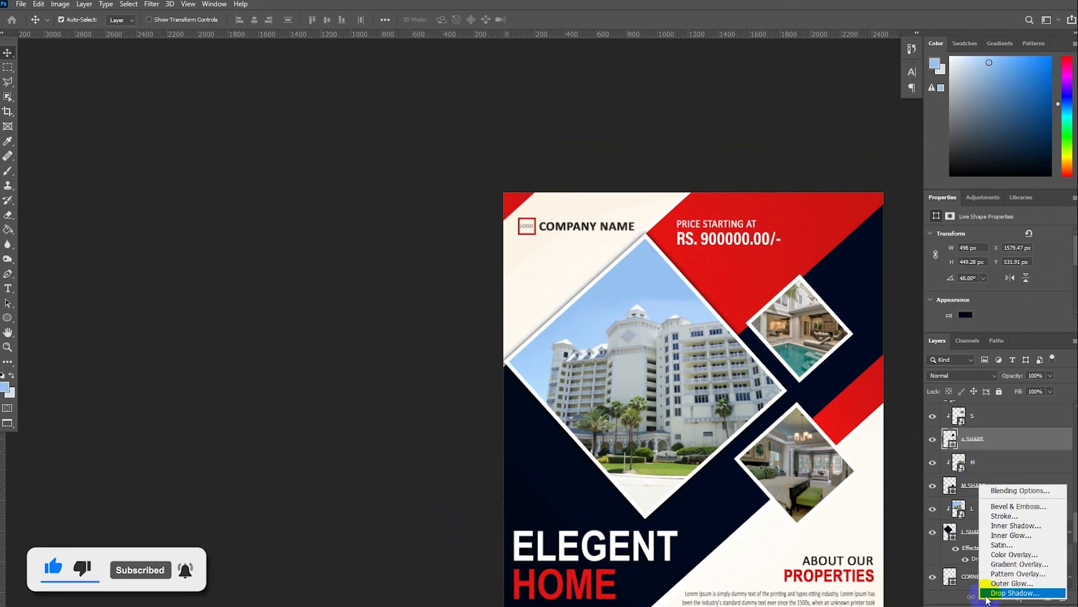
left_click(922, 499)
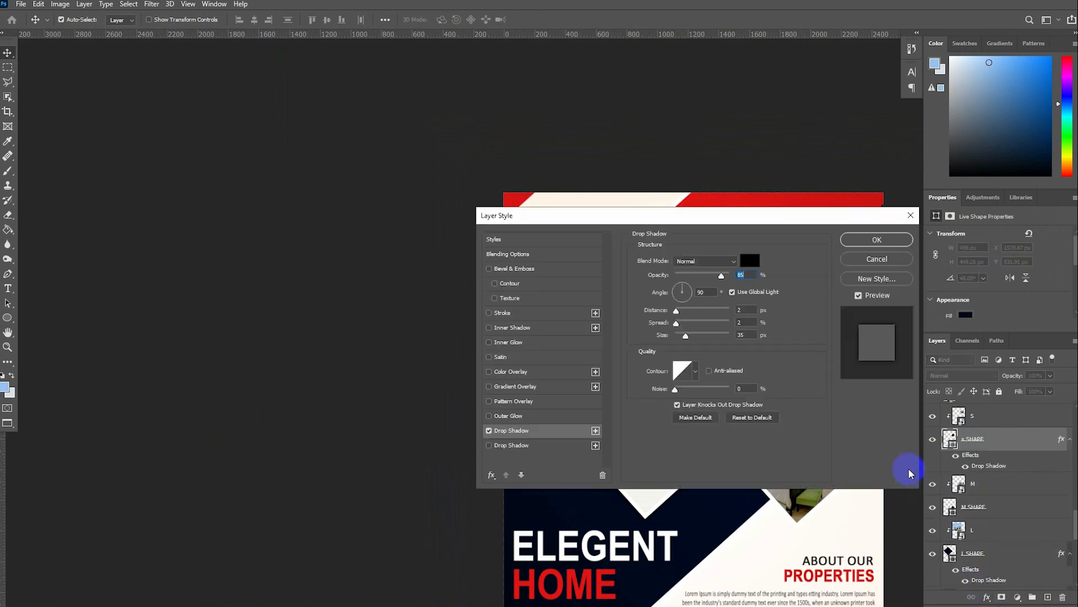
left_click_drag(767, 229, 782, 342)
left_click(904, 368)
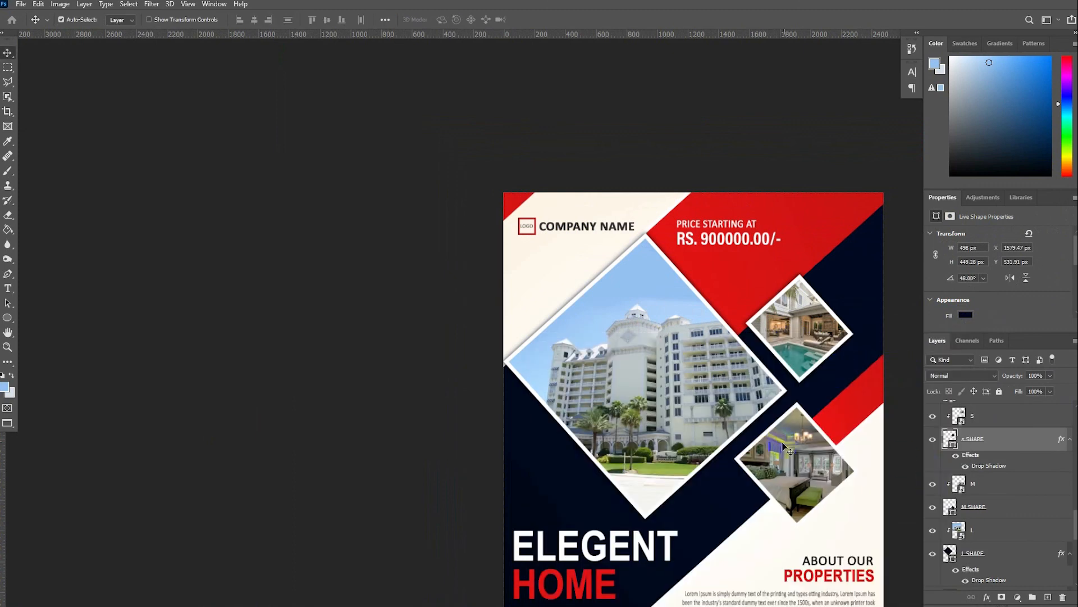
Apply a Drop Shadow with the same 35 px size and global light to M SHAPE, the diamond behind the bedroom photo.
left_click(814, 426)
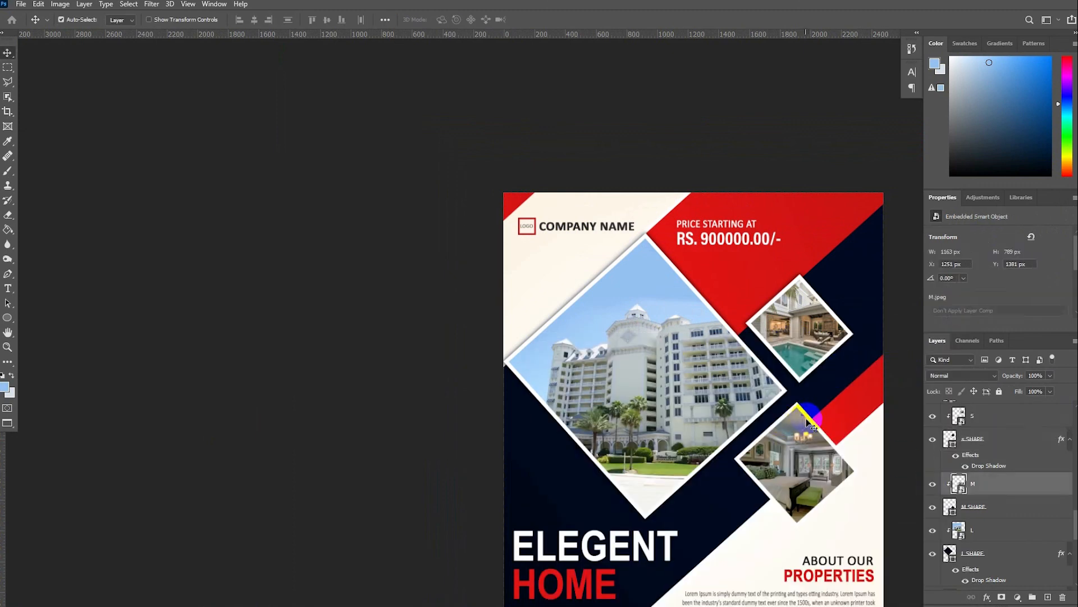
left_click(972, 514)
left_click(983, 599)
left_click(981, 589)
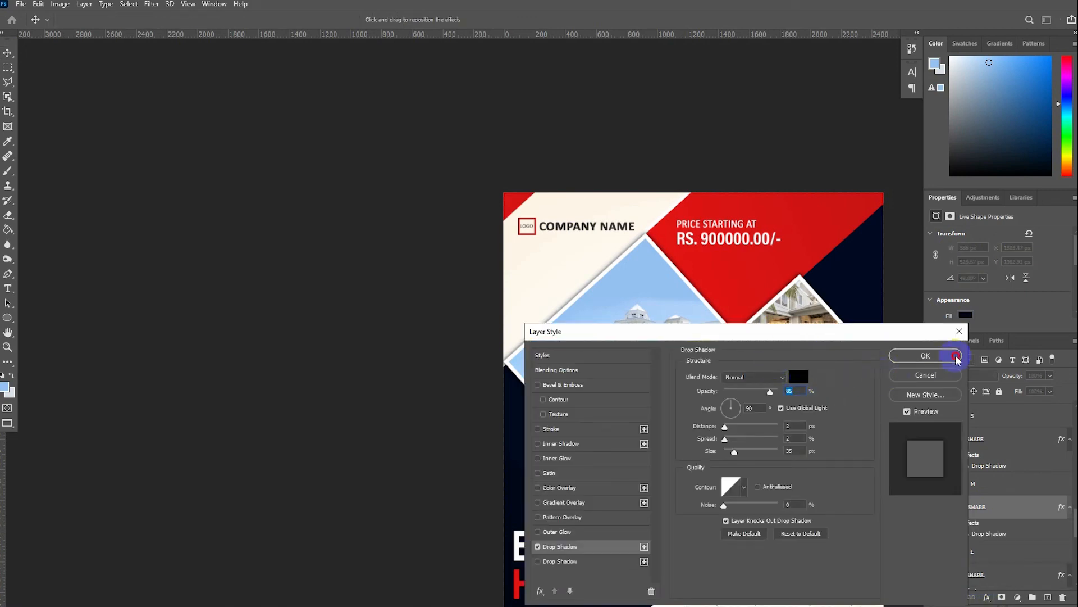
left_click(957, 360)
scroll(830, 463, "up", 5)
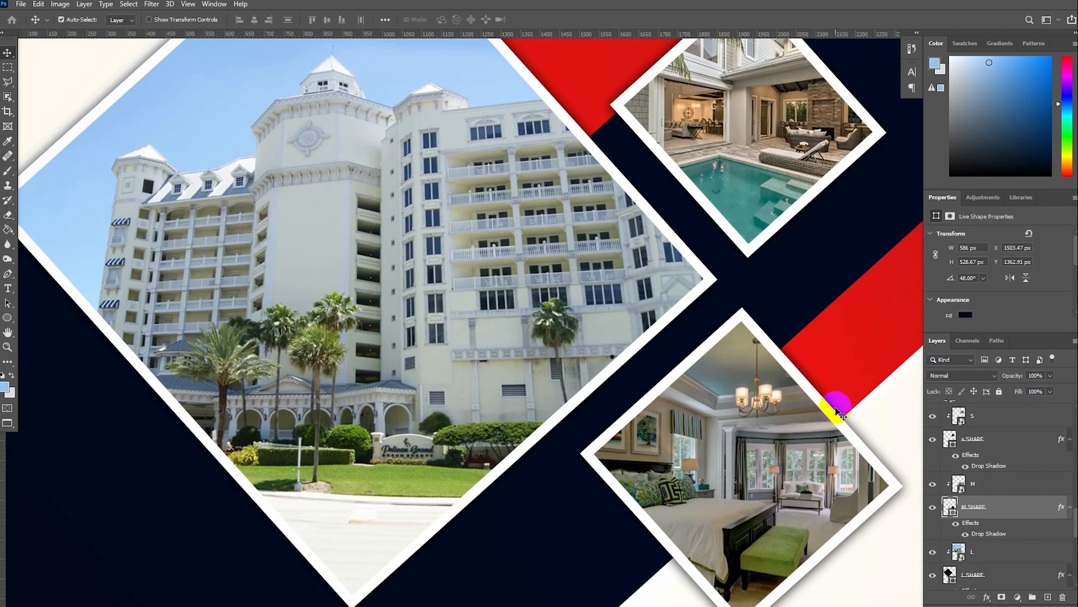
scroll(602, 418, "down", 5)
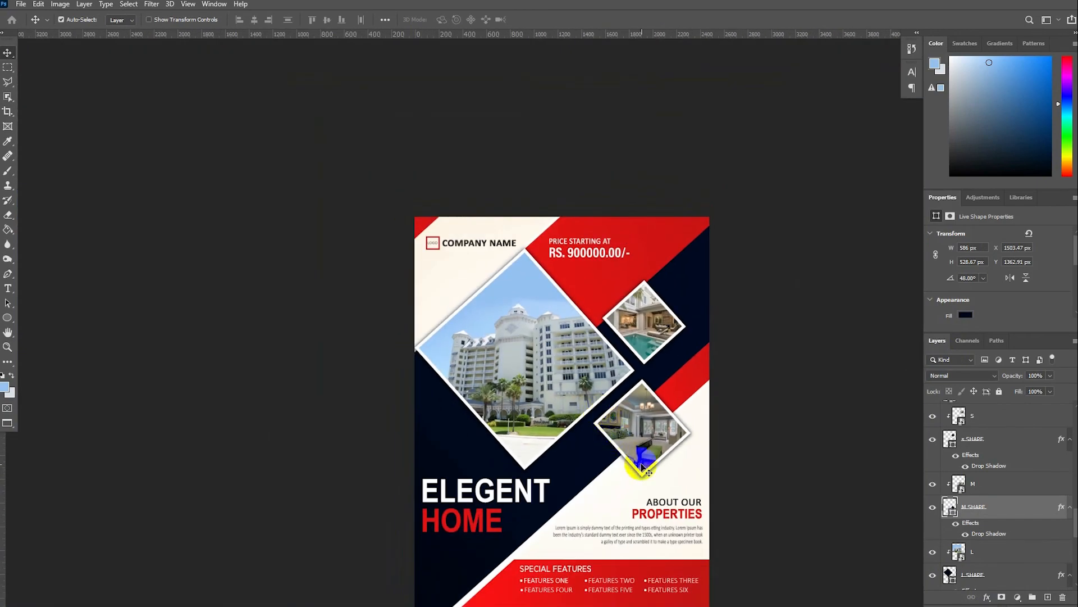